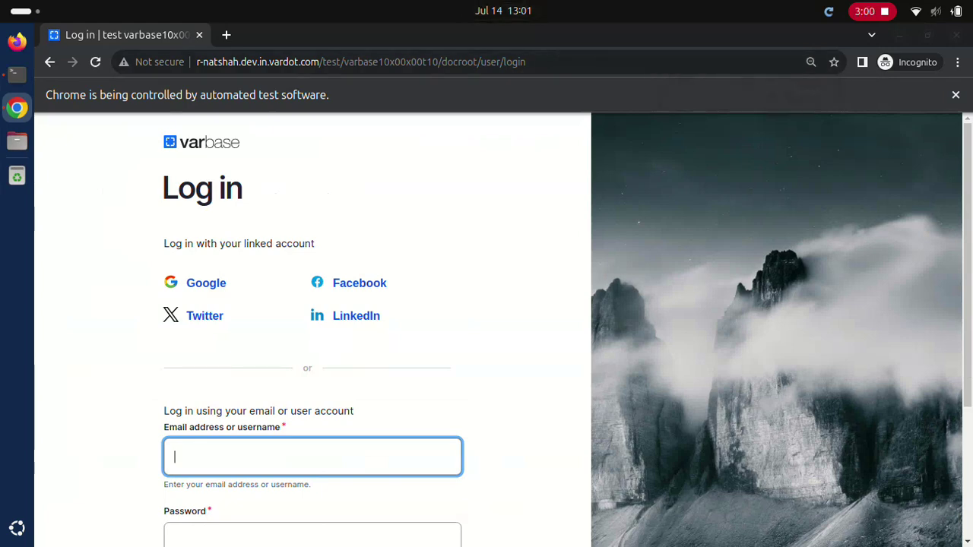
Step: Log in as webmaster, then as Site admin, switching the body text format to HTML code
type("webmaster")
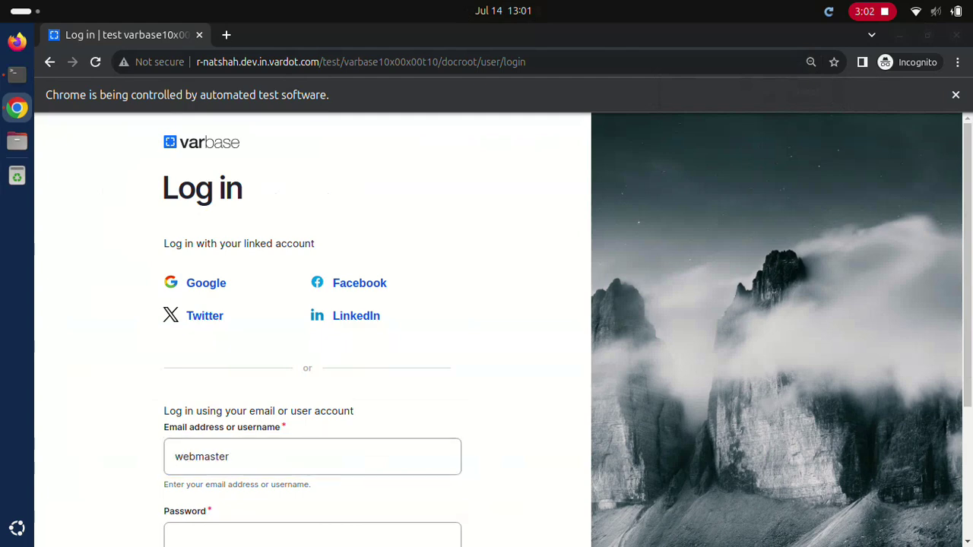
type("d")
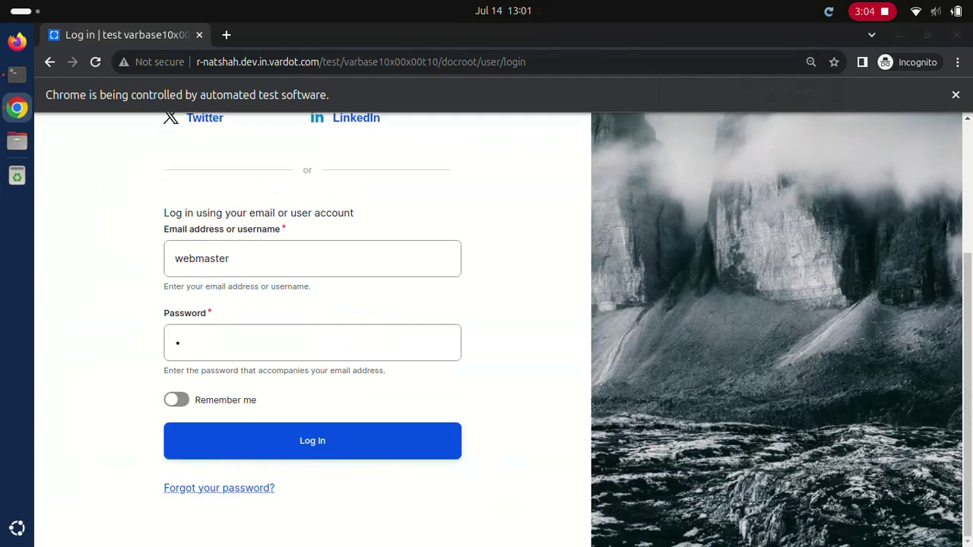
left_click(312, 441)
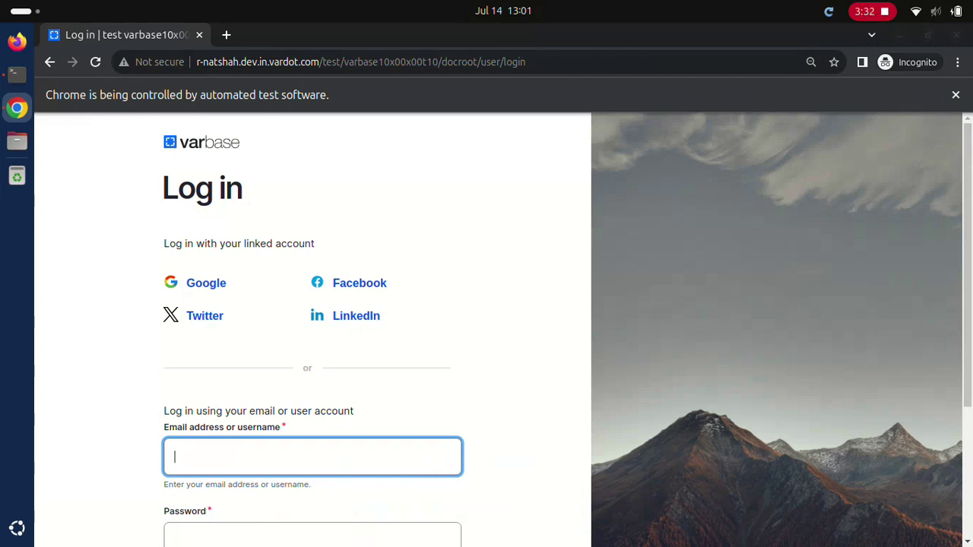
type("Site admin")
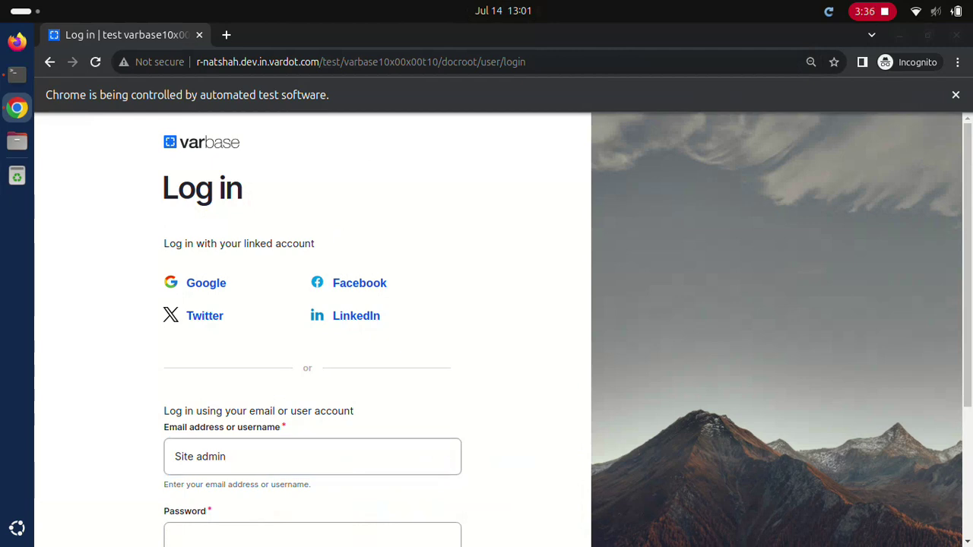
type("••••••••••••")
scroll(501, 330, "down", 3)
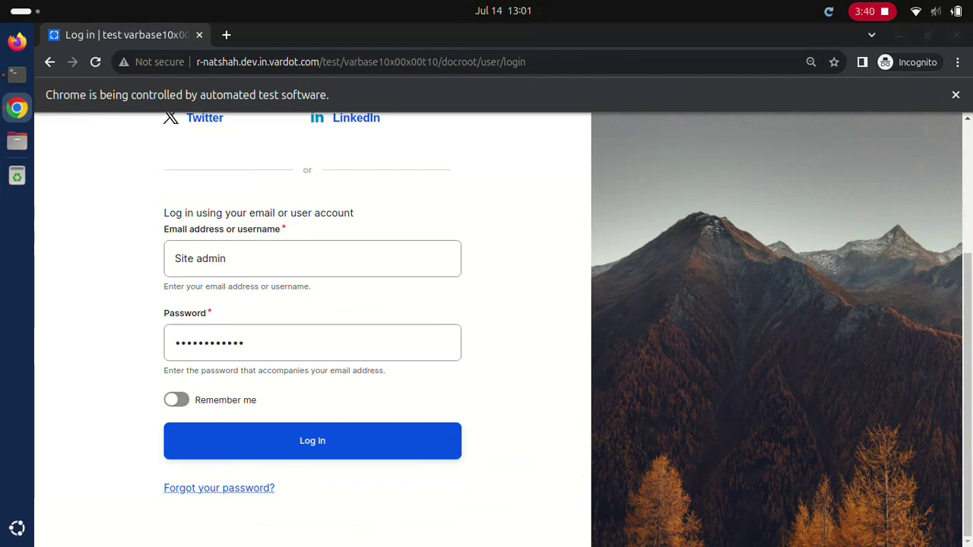
key("Return")
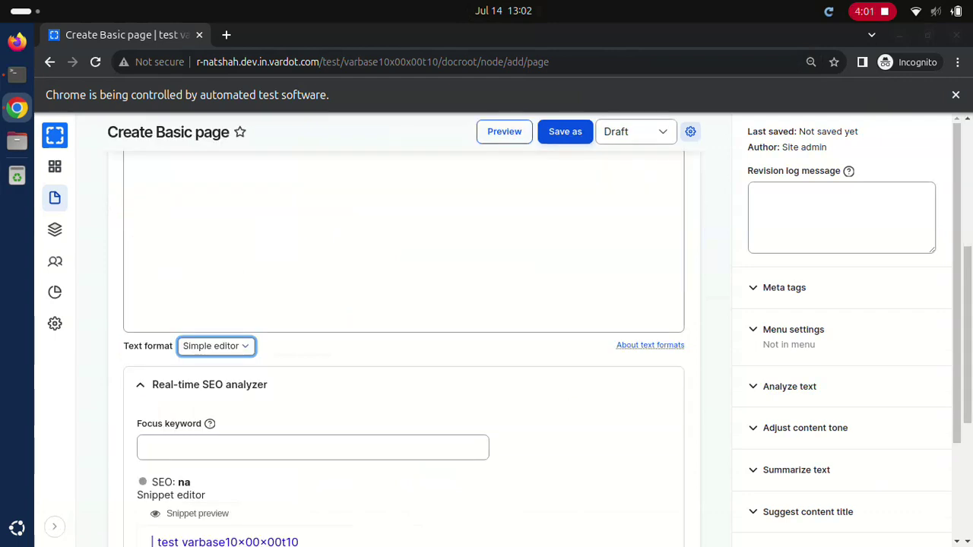
key("Down")
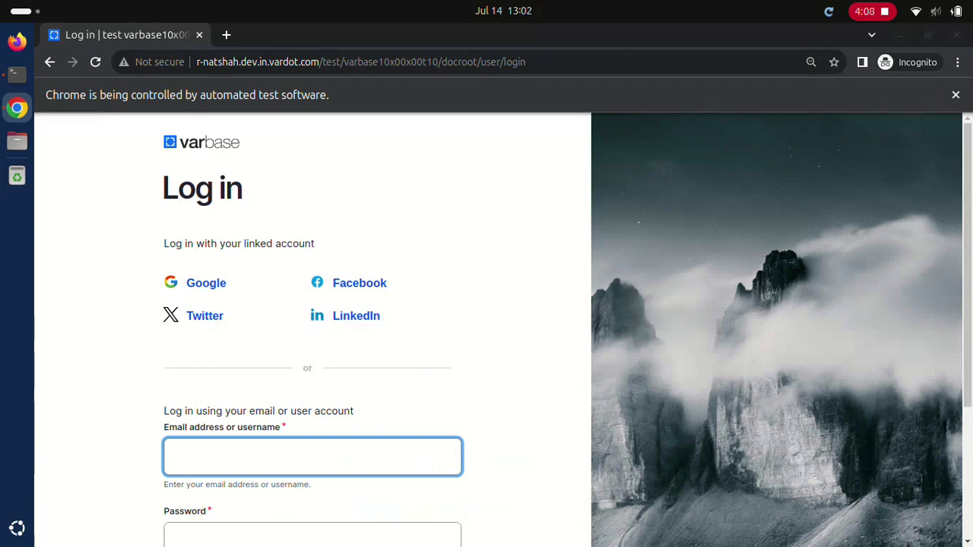
Step: Sign in as Super admin, then as Content admin
type("Super admin")
key("Tab")
type("************")
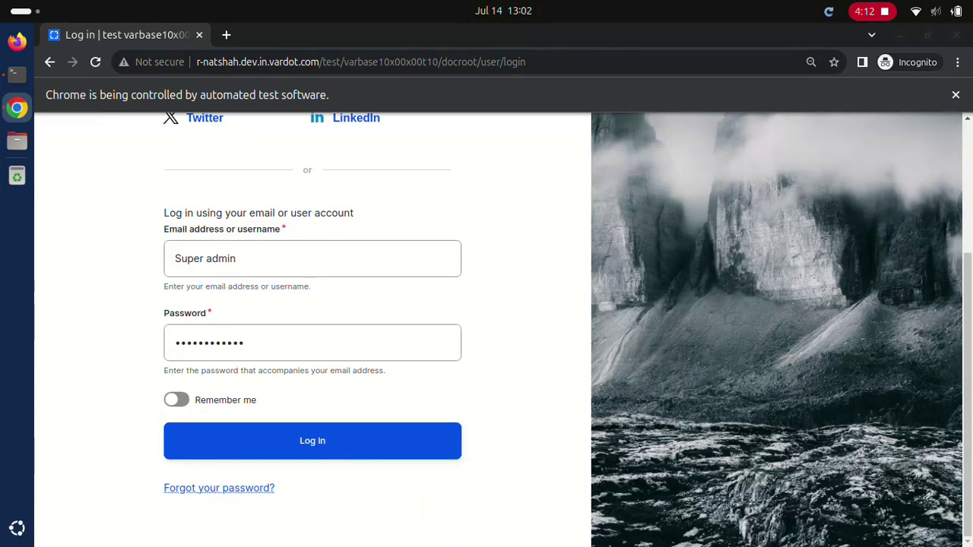
left_click(311, 441)
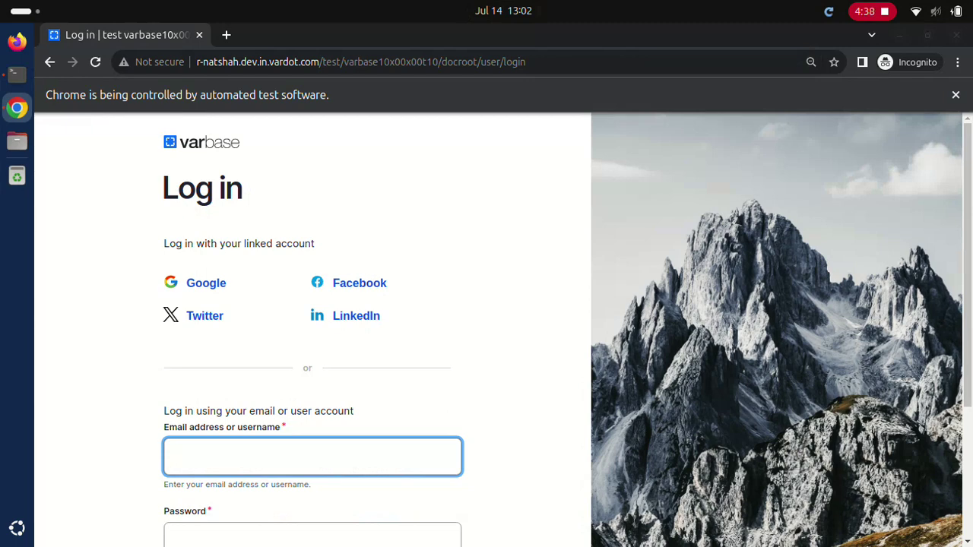
type("Content admin")
key("Tab")
type("************")
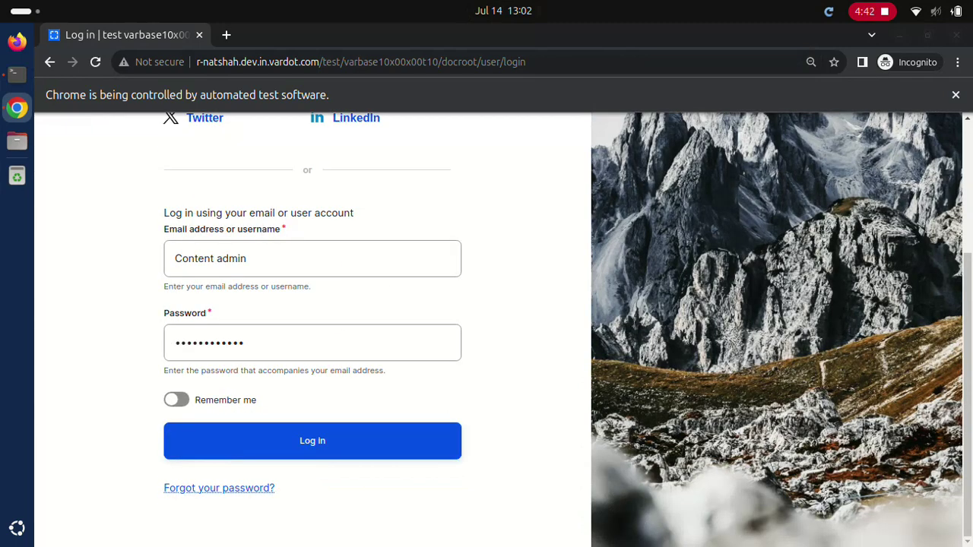
key("Return")
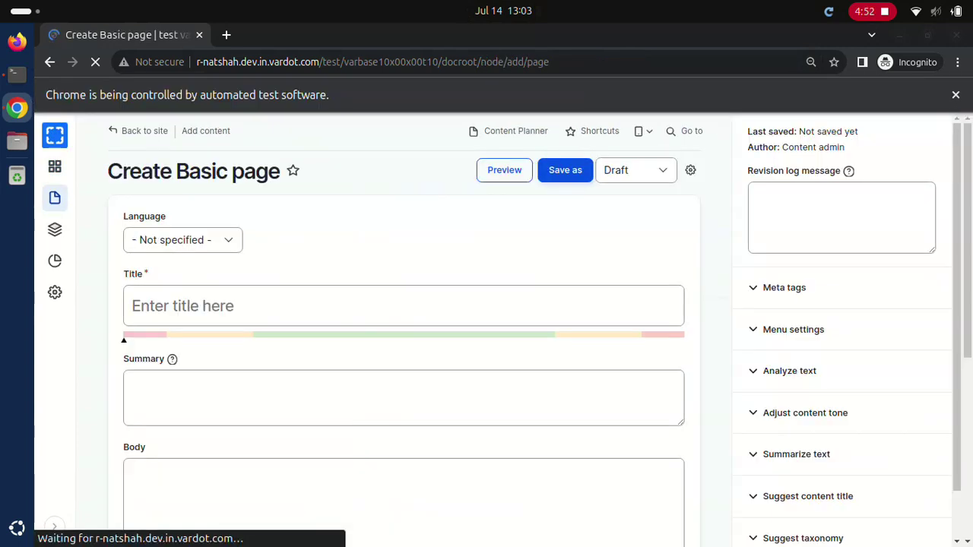
Step: Publish an English Basic page 'Test English Basic page title by content admin' with body 'Test English Basic page body'
left_click(182, 239)
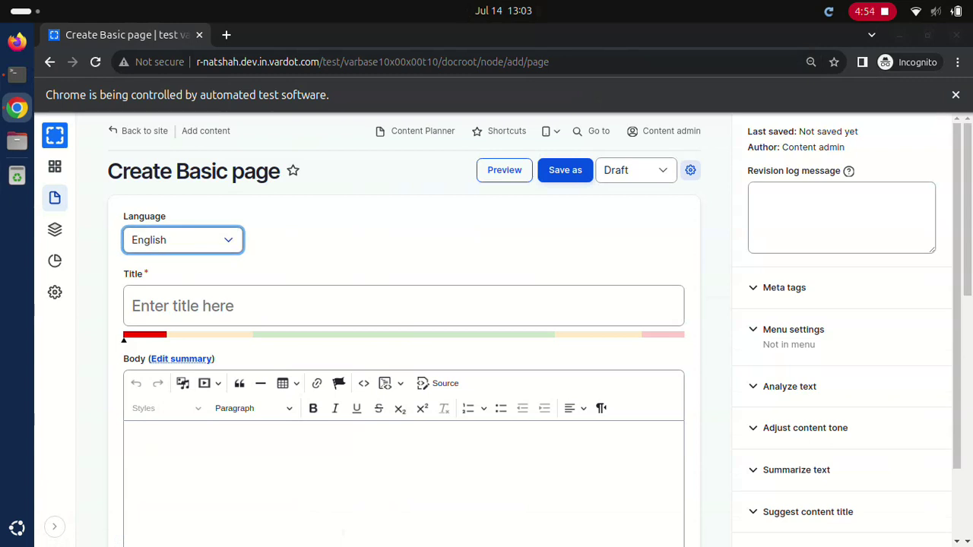
left_click(403, 305)
type("Test English Basic page title by content admin")
left_click(403, 472)
type("Test English Basic page body")
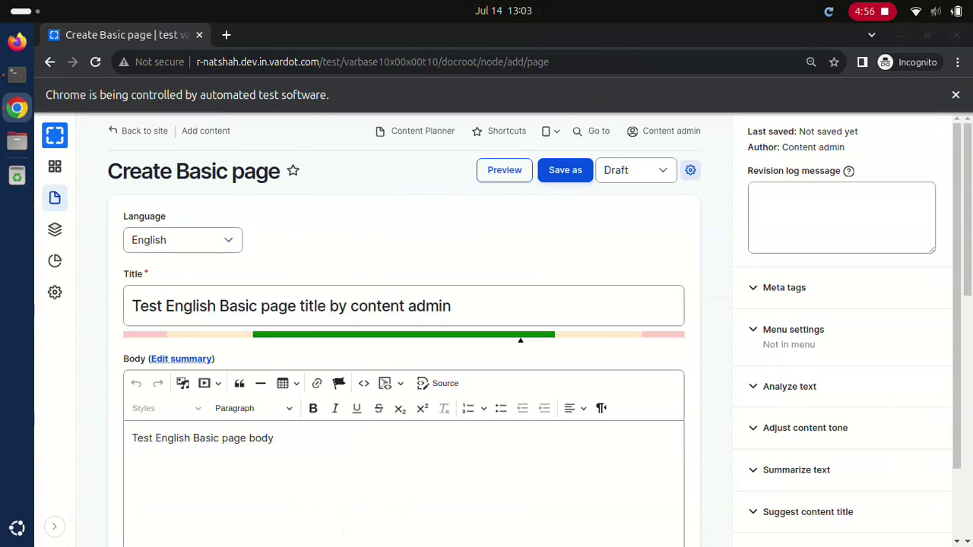
left_click(635, 169)
left_click(565, 169)
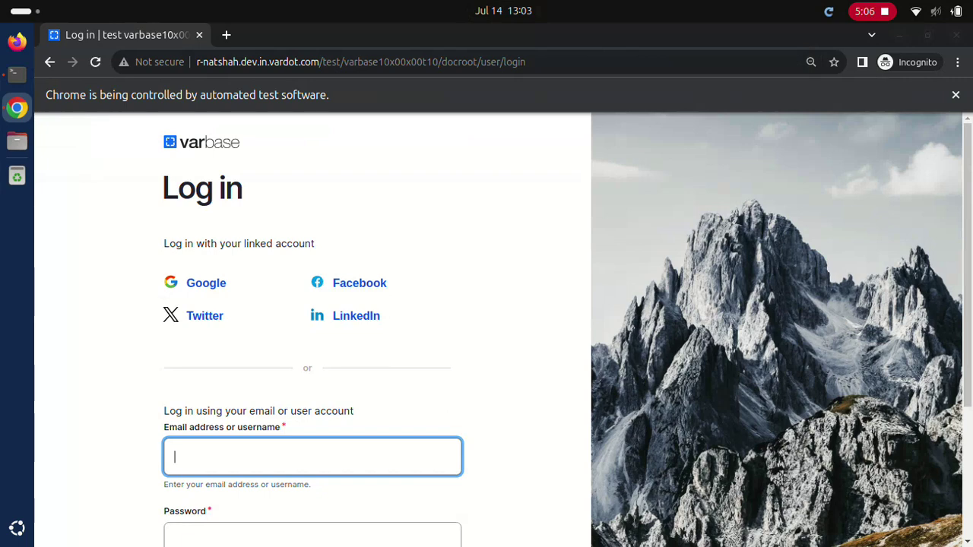
Step: As Content admin, publish an English Landing page titled 'Test English Landing page title by content admin'
type("Content admin************")
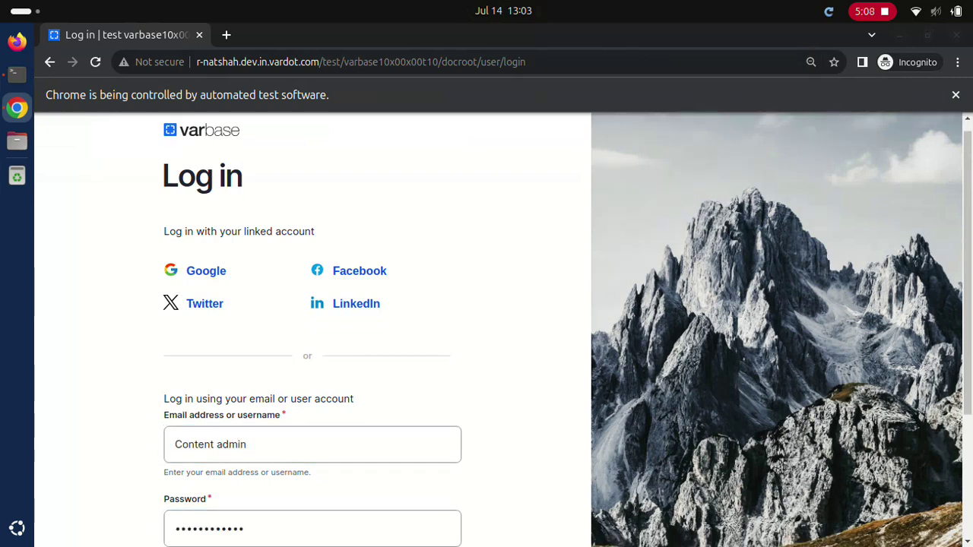
scroll(501, 329, "down", 3)
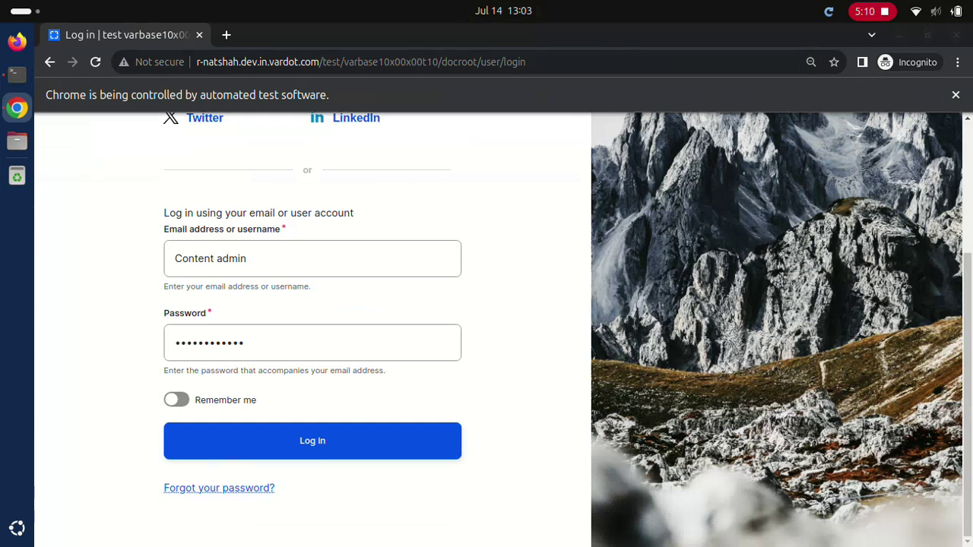
left_click(311, 440)
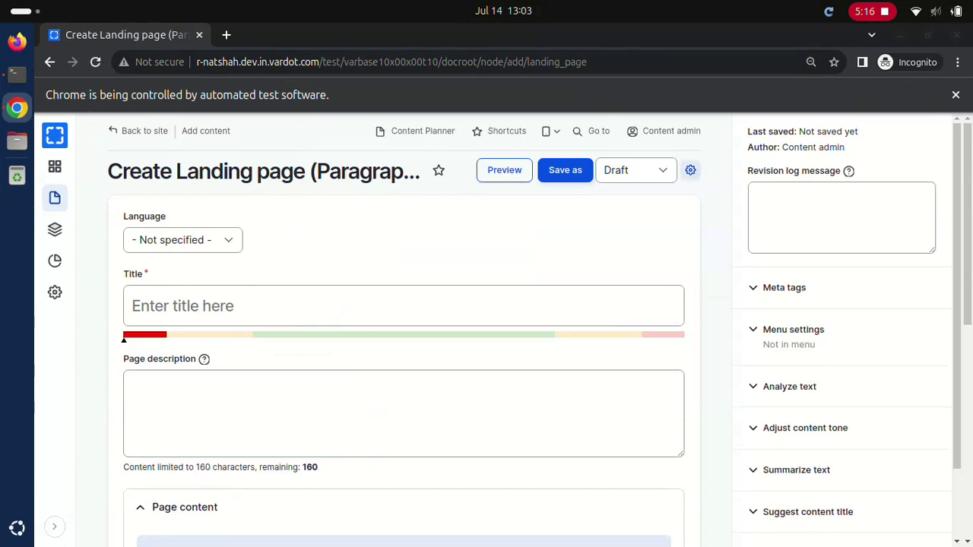
left_click(182, 239)
left_click(403, 306)
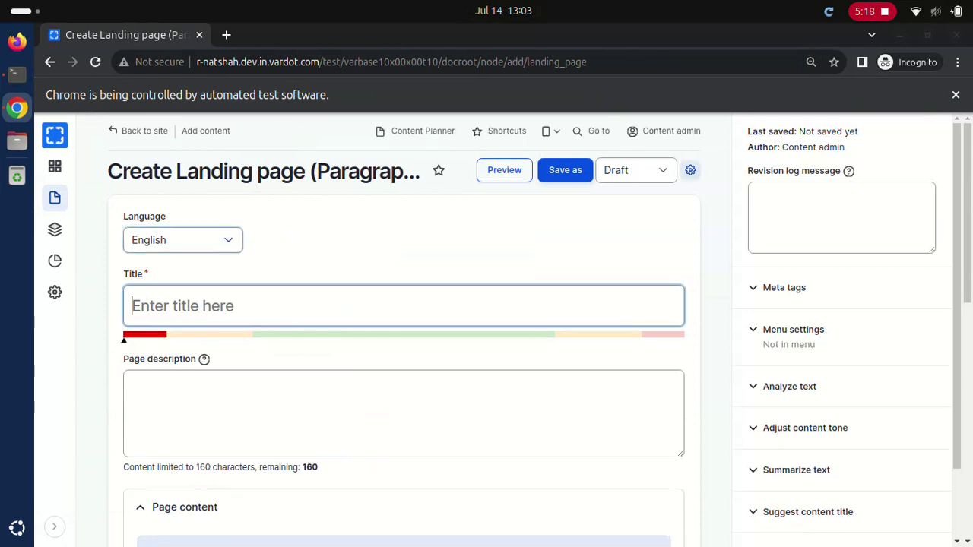
type("Test English Landing page title by content admin")
left_click(636, 169)
left_click(565, 169)
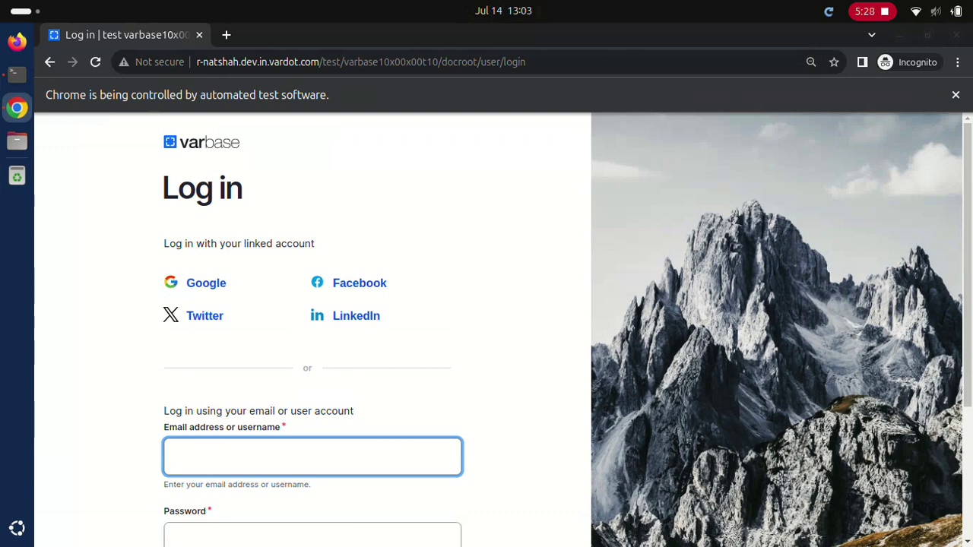
Step: As Site admin, publish English Basic page 'Test English Basic page title by site admin' with test body
type("Site admin")
key("Tab")
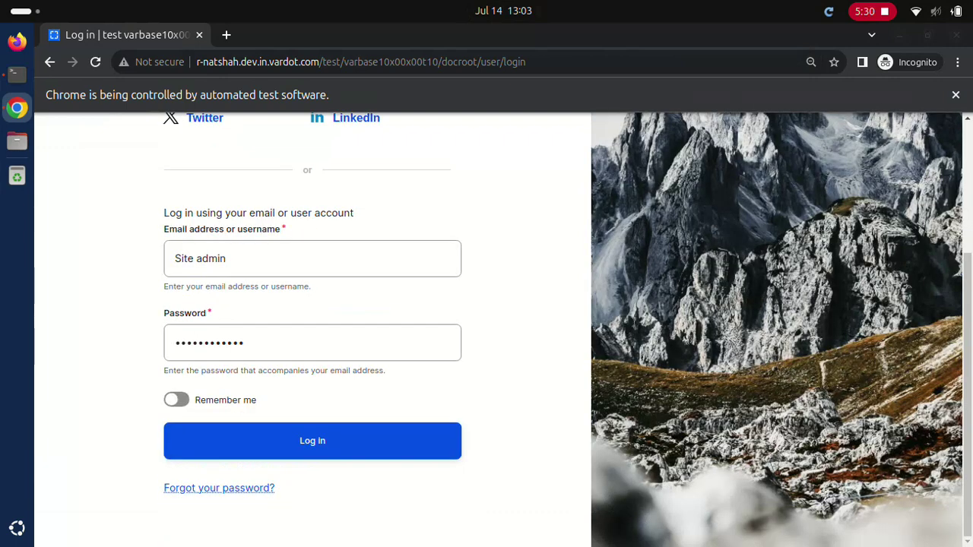
left_click(312, 441)
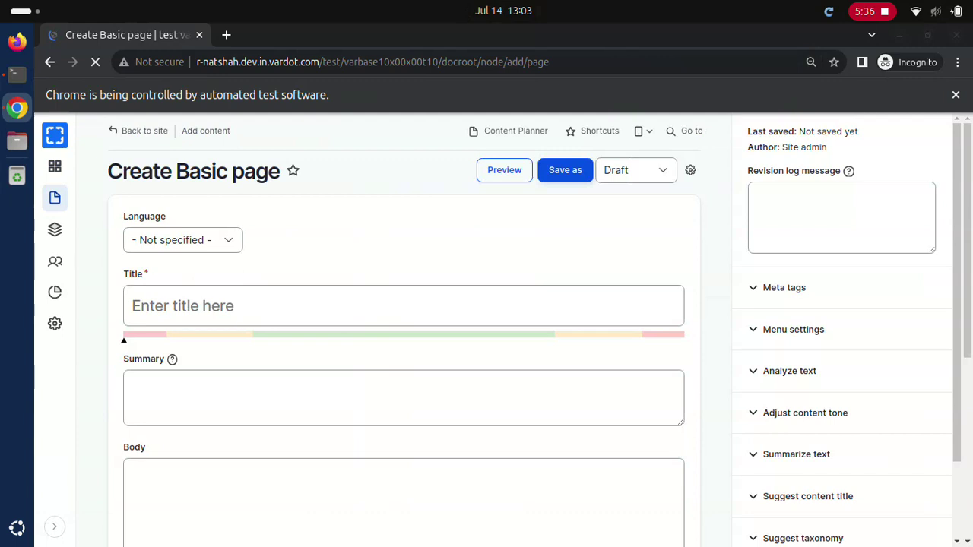
left_click(182, 239)
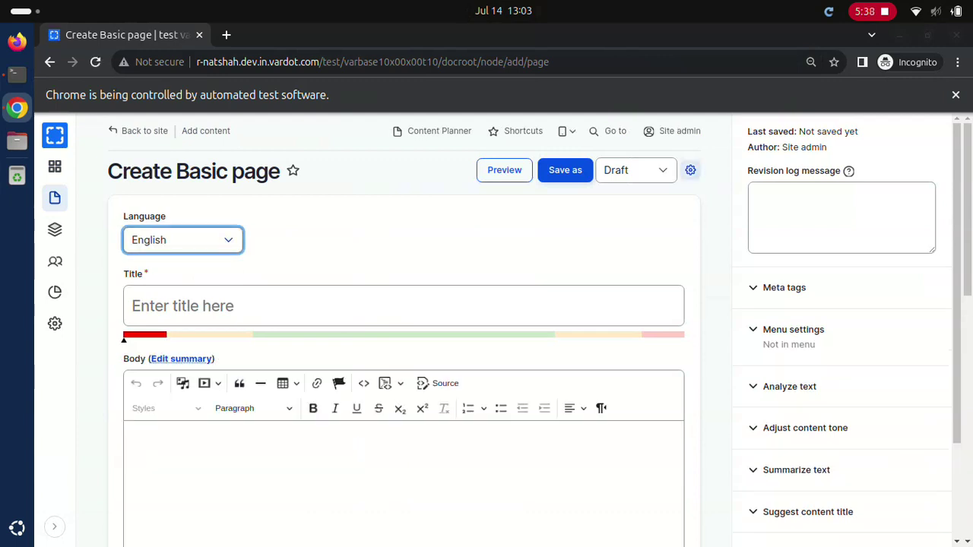
left_click(403, 306)
type("Test English Basic page title by site admin")
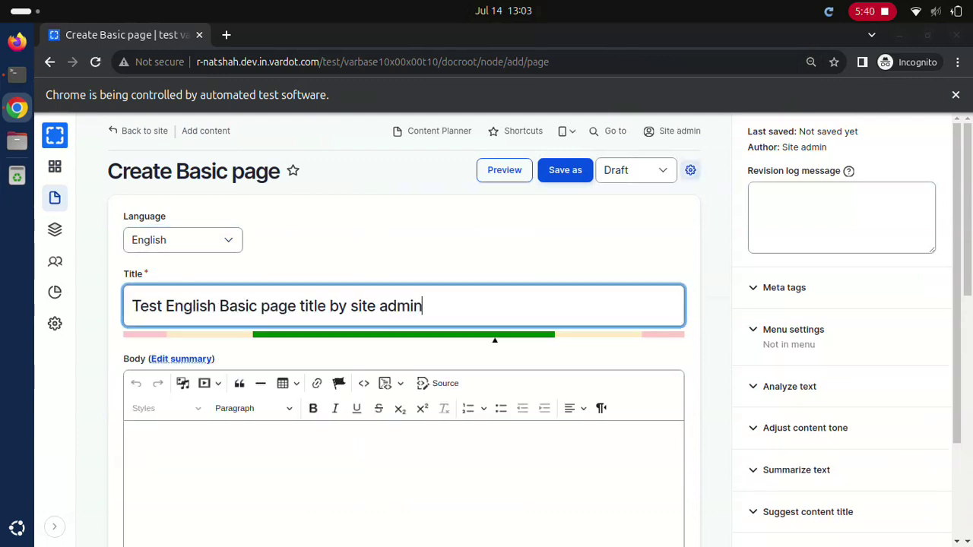
left_click(402, 471)
type("Test English Basic page body")
left_click(635, 169)
left_click(564, 169)
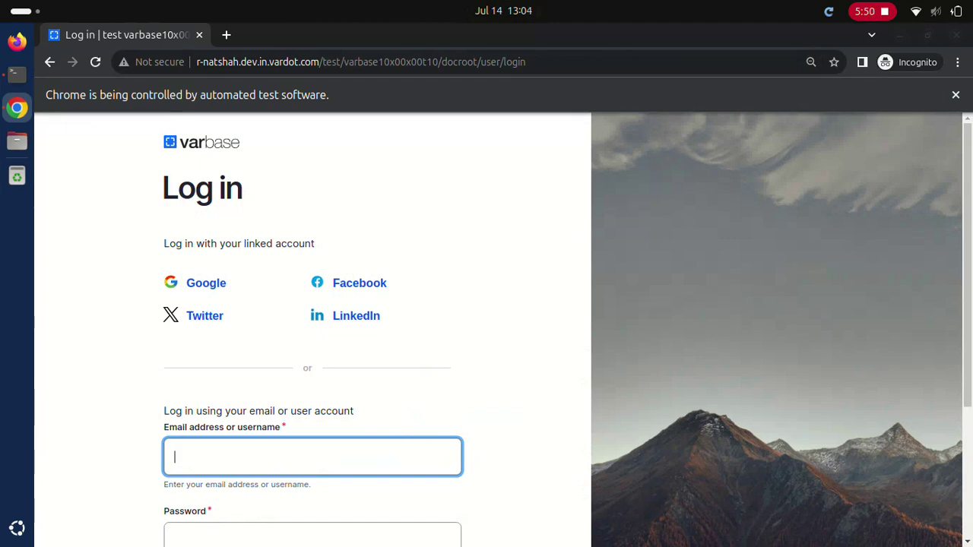
Step: As Site admin, publish an English Landing page titled 'Test English Landing page title by site admin'
type("Site admin")
key("Tab")
type("••••••••••••")
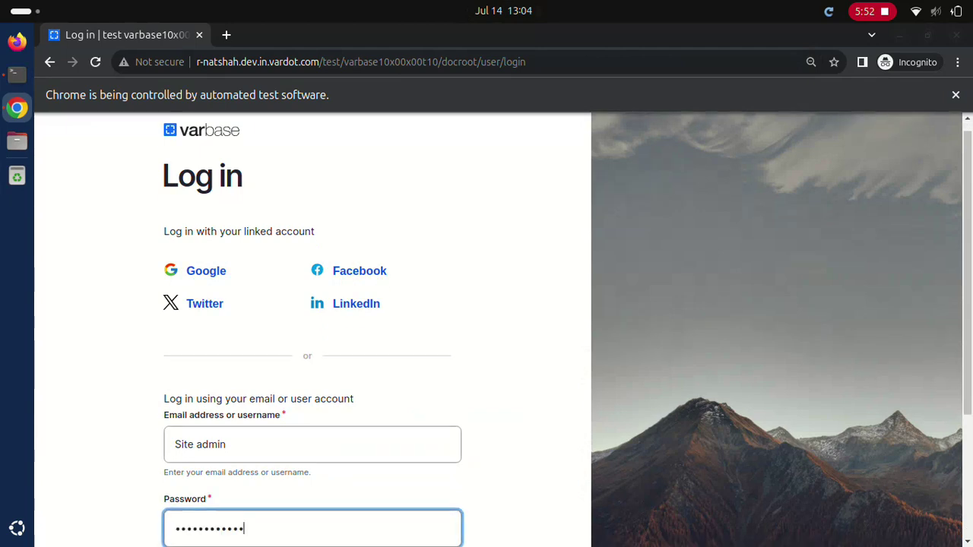
scroll(502, 330, "down", 3)
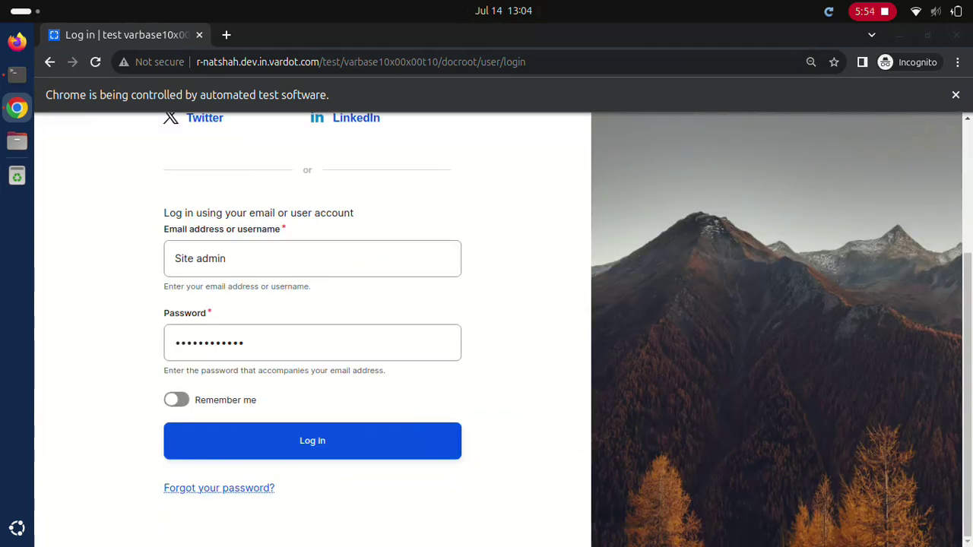
left_click(312, 441)
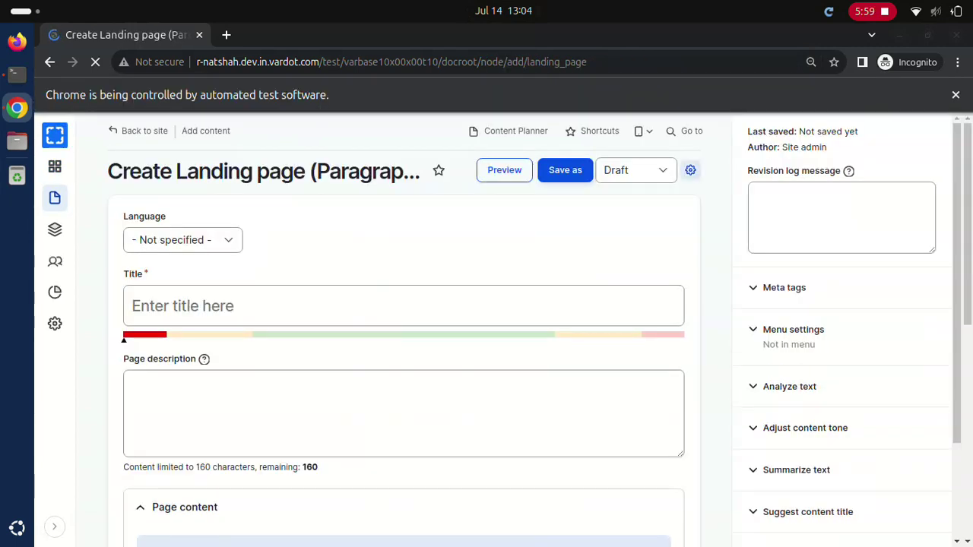
left_click(182, 239)
left_click(403, 306)
type("Test English Landing page title by site admin")
left_click(635, 170)
left_click(564, 170)
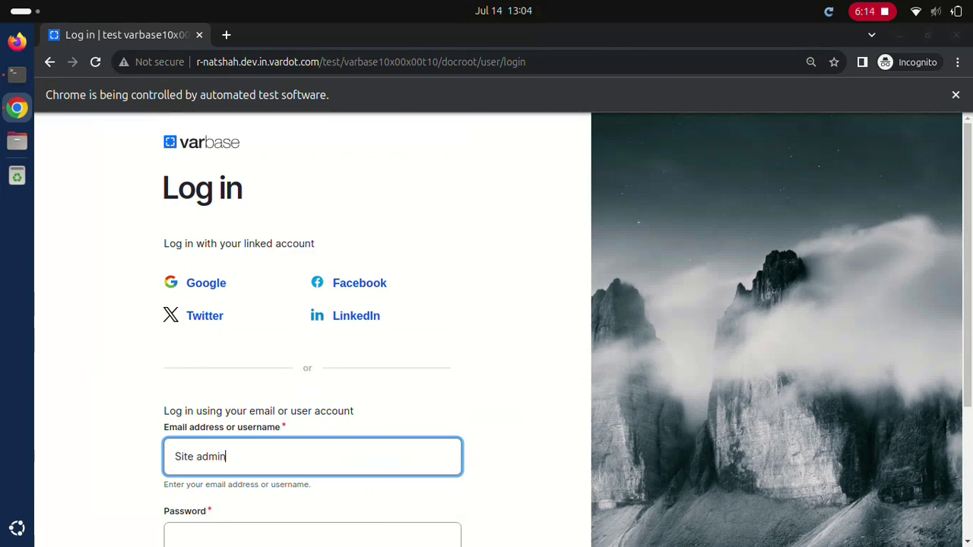
Step: Log in again as Site admin and publish English Basic page 'Test English Basic page' with body 'Test English Basic page body'
type("Site admin")
key("Tab")
type("dD.123123ddd")
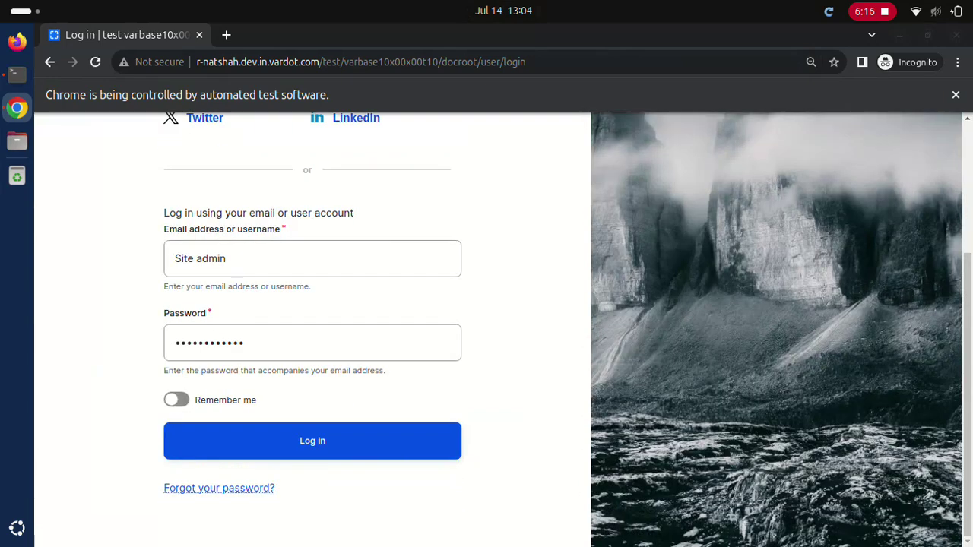
key("Return")
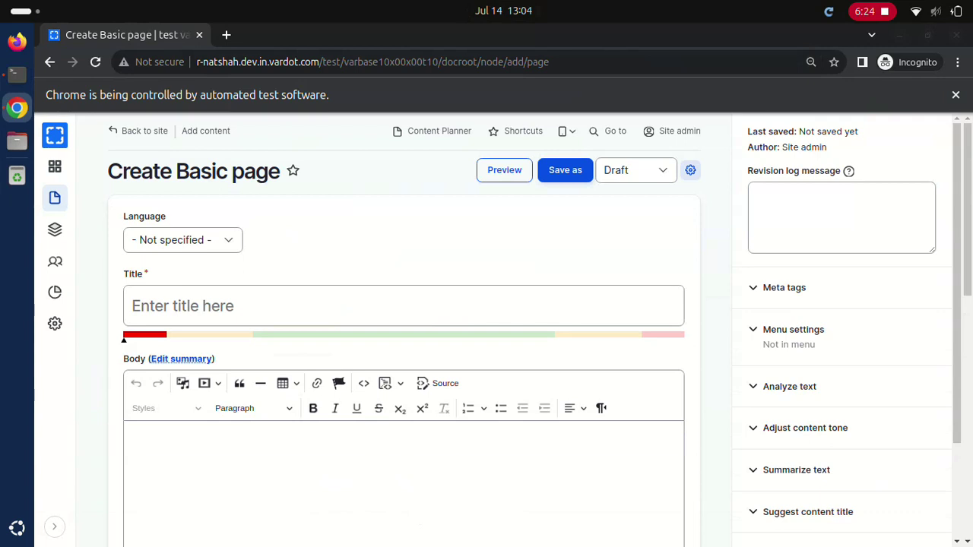
left_click(402, 305)
type("Test English Basic page")
left_click(402, 456)
type("Test English Basic page body")
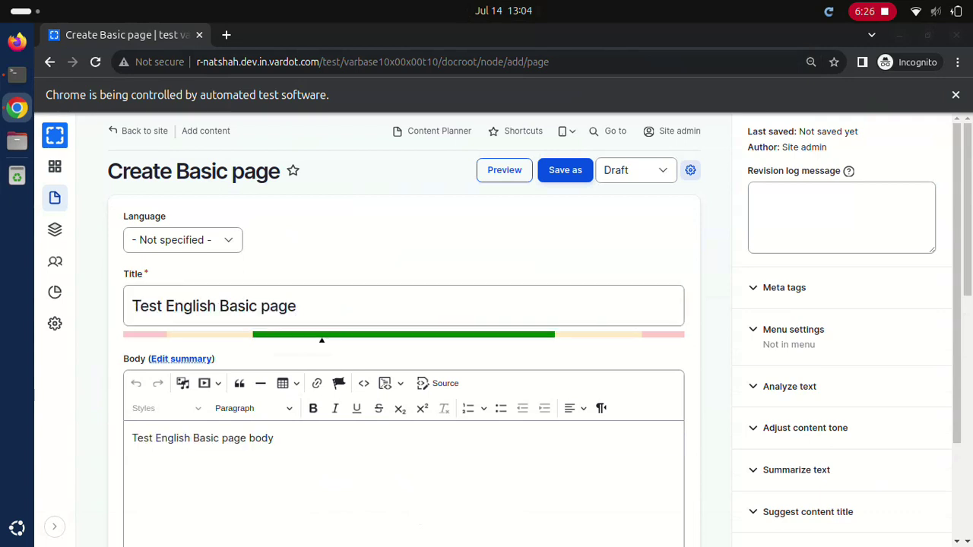
left_click(183, 239)
left_click(636, 170)
left_click(565, 169)
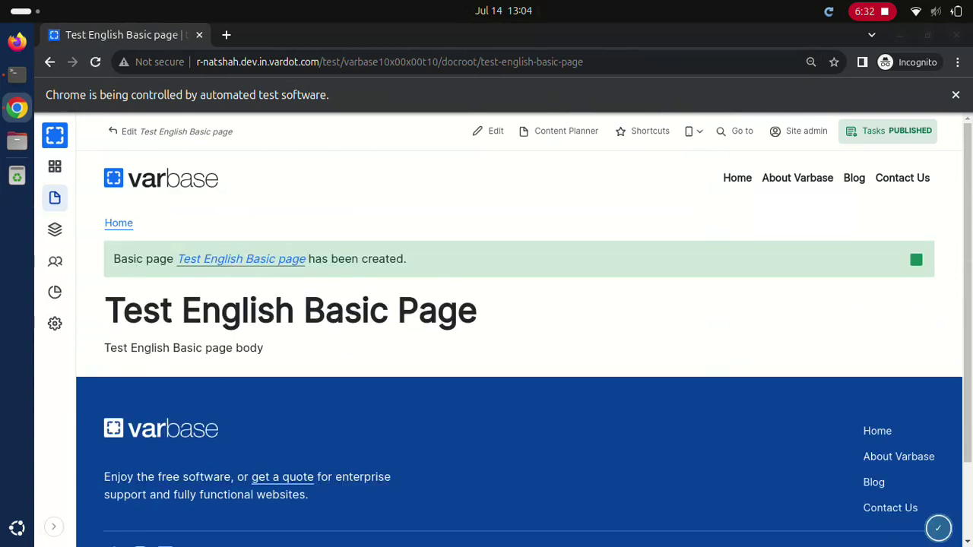
Step: From the page's moderation and Translate options, open the Create Arabic translation form
left_click(887, 131)
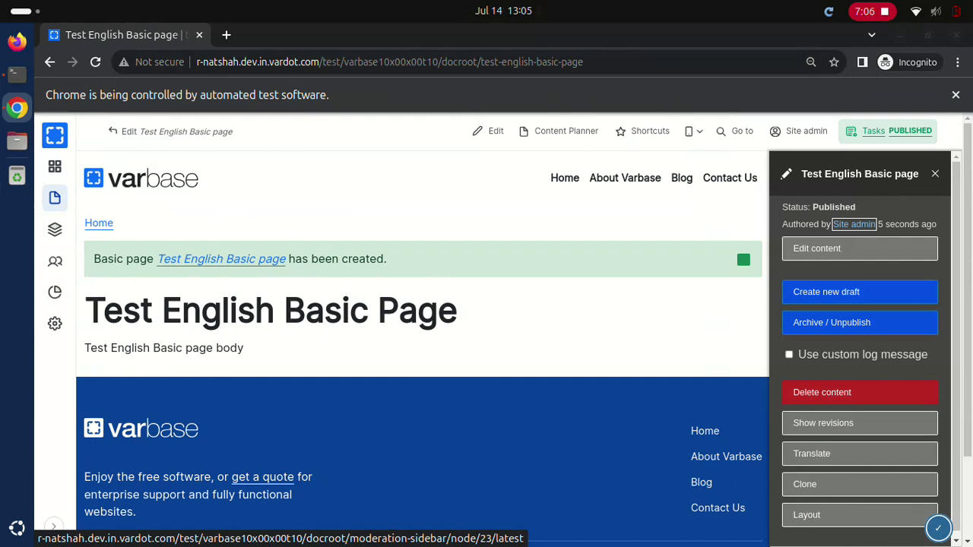
left_click(811, 453)
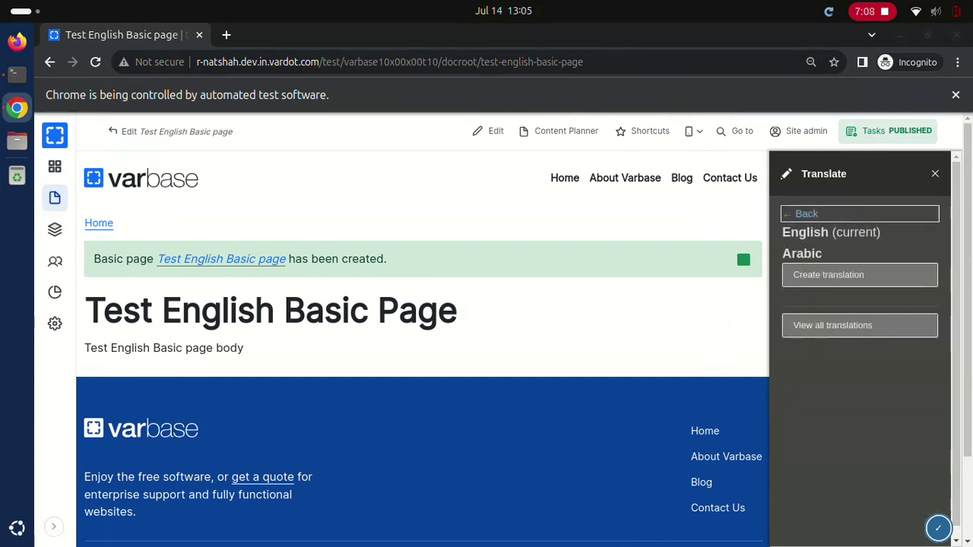
left_click(859, 274)
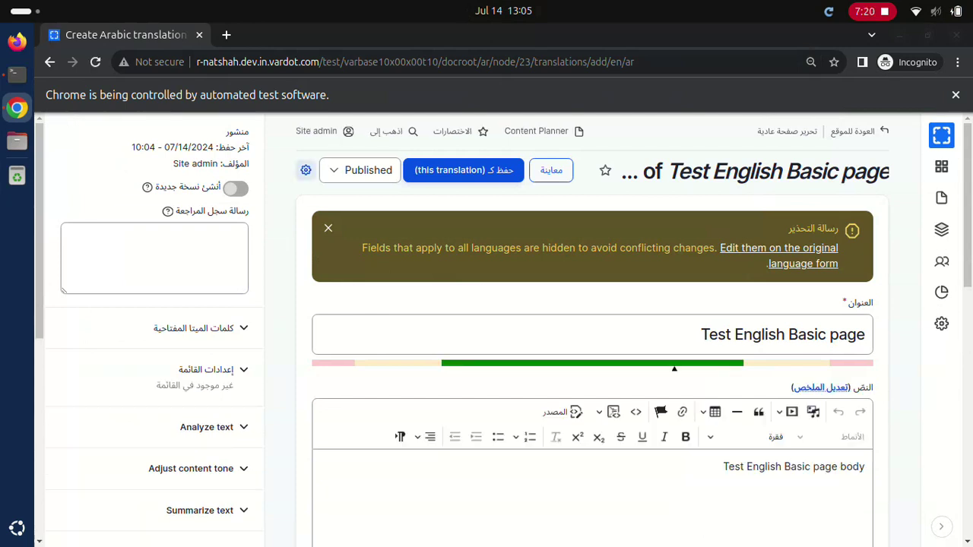
Step: Save the Arabic translation 'تجربة صفحة بسيطة عربية العنوان' with body 'تجربة صفحة بسيطة عربية المحتوى', then open its moderation options
left_click(592, 334)
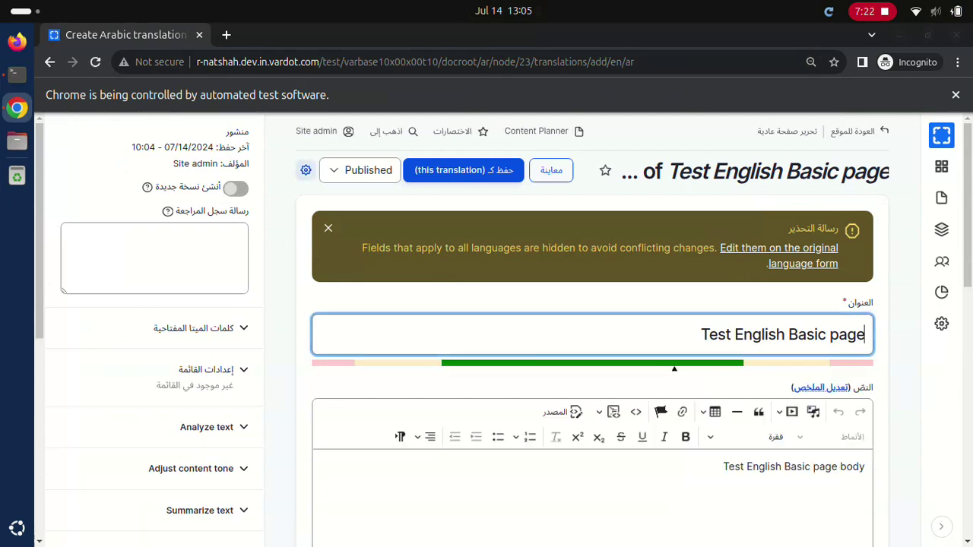
type("تجربة صفحة بسيطة عربية العنوان")
left_click(592, 466)
type("تجربة صفحة بسيطة عربية المحتوى")
left_click(462, 170)
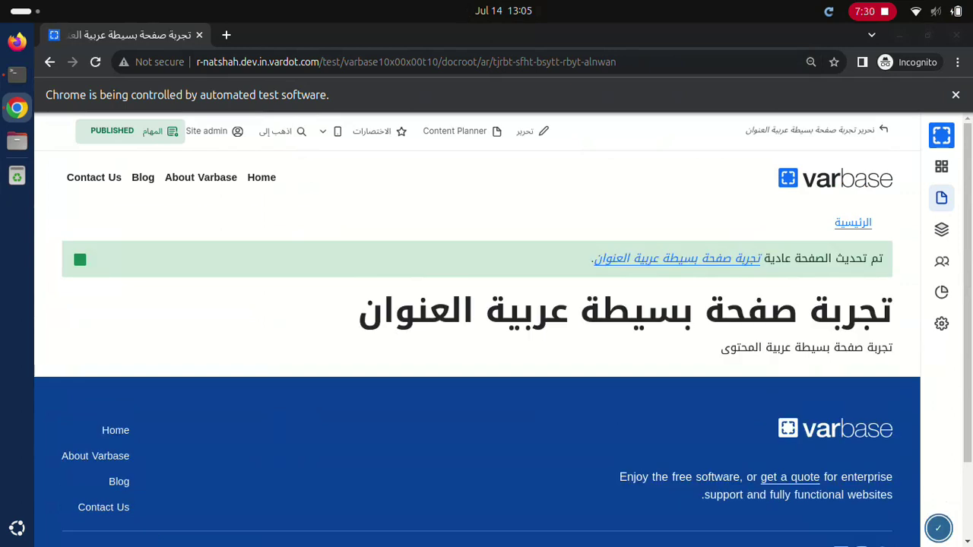
left_click(112, 131)
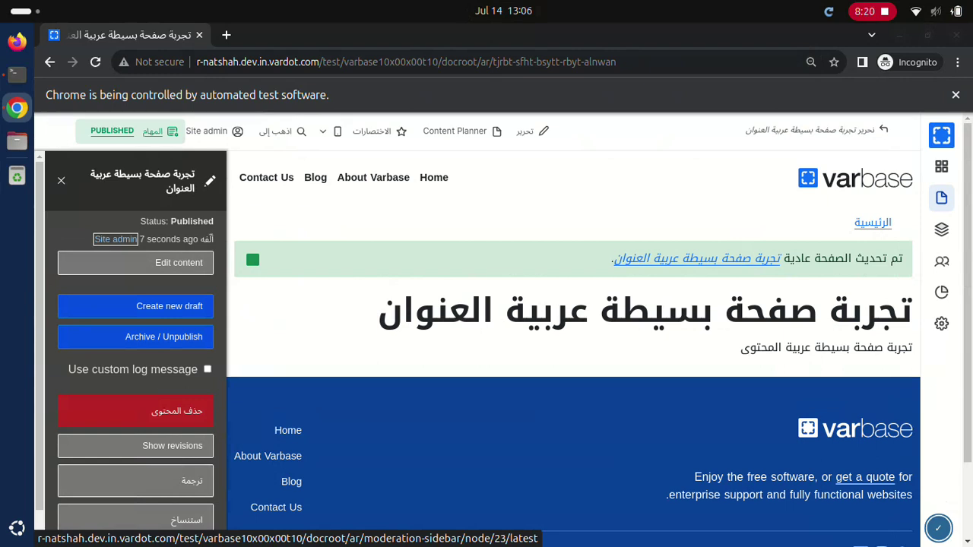
Step: Show all translations of the Arabic page via its ترجمة (Translate) options
left_click(135, 480)
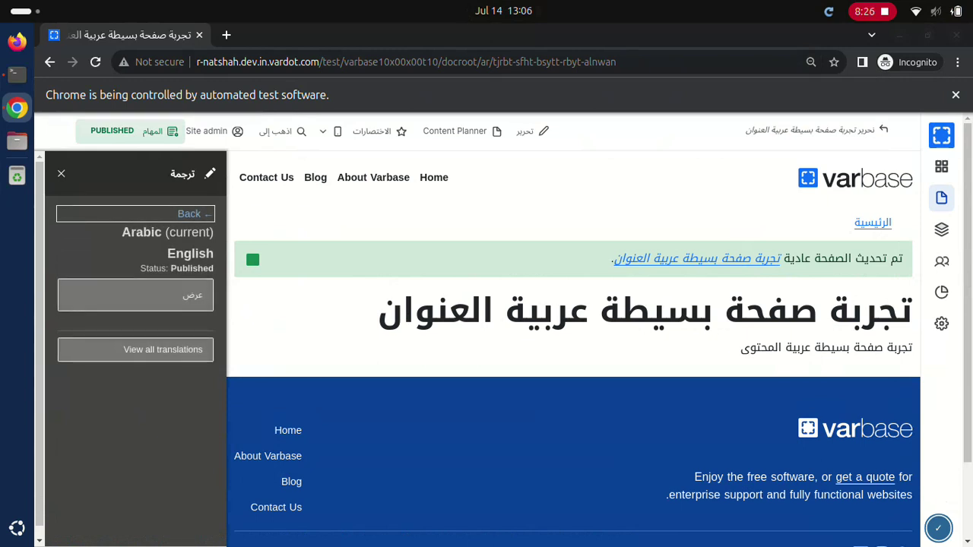
left_click(135, 349)
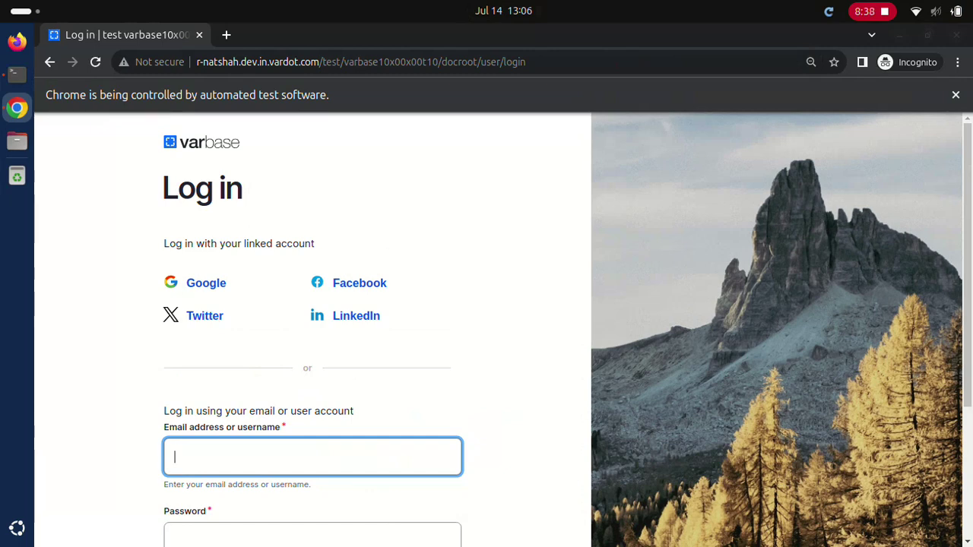
type("Site admin************")
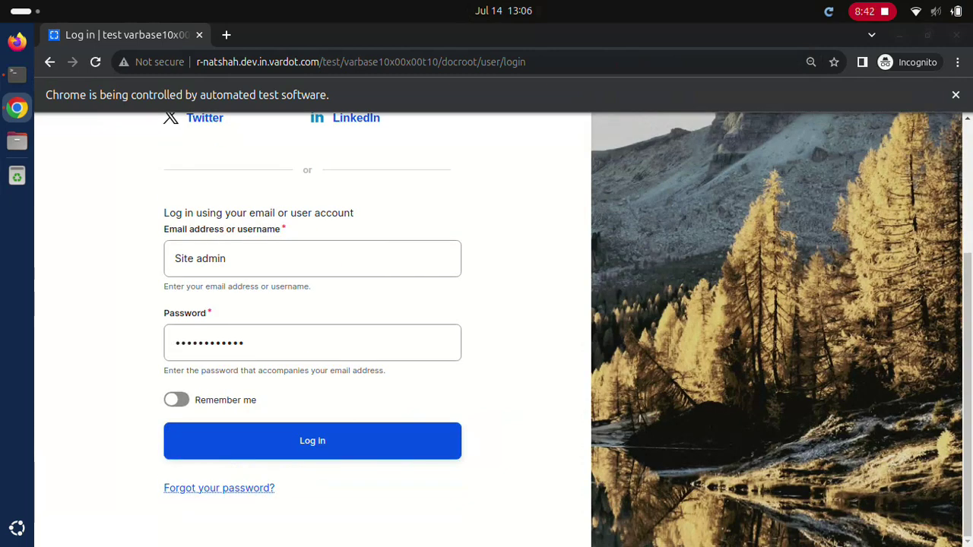
left_click(311, 441)
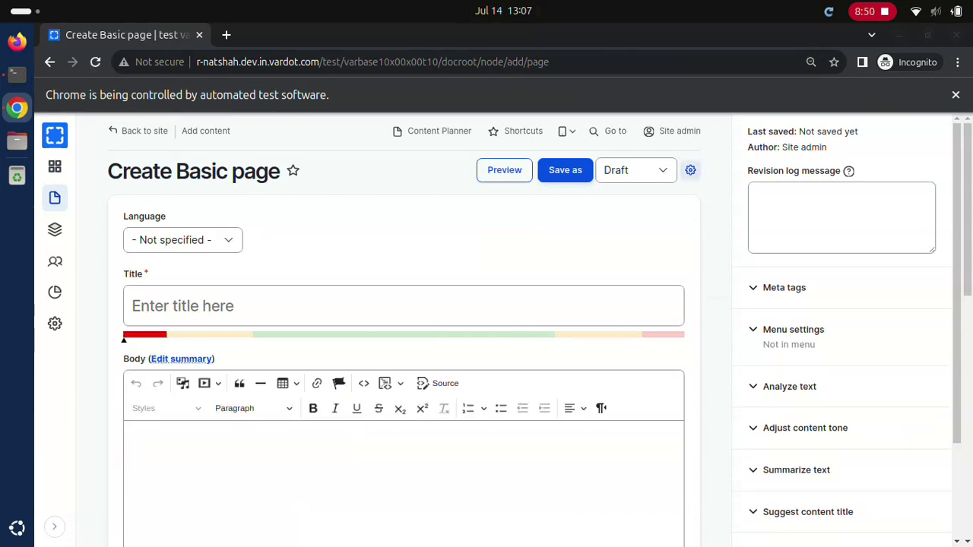
left_click(402, 306)
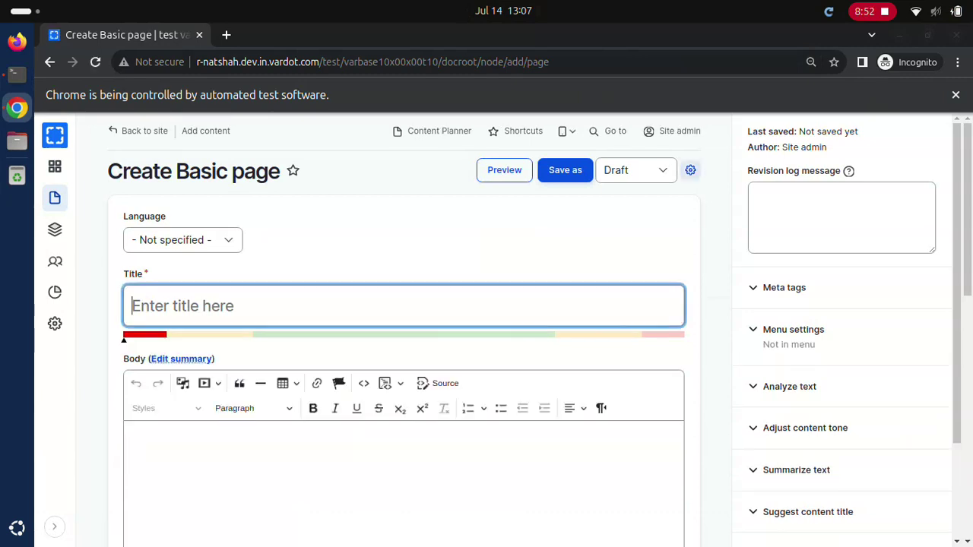
type("Test convert URLs")
left_click(403, 471)
type("Test line #1")
key("Return")
type("Test line #2 http://drupal.org")
key("Return")
type("Test line #3")
left_click(564, 169)
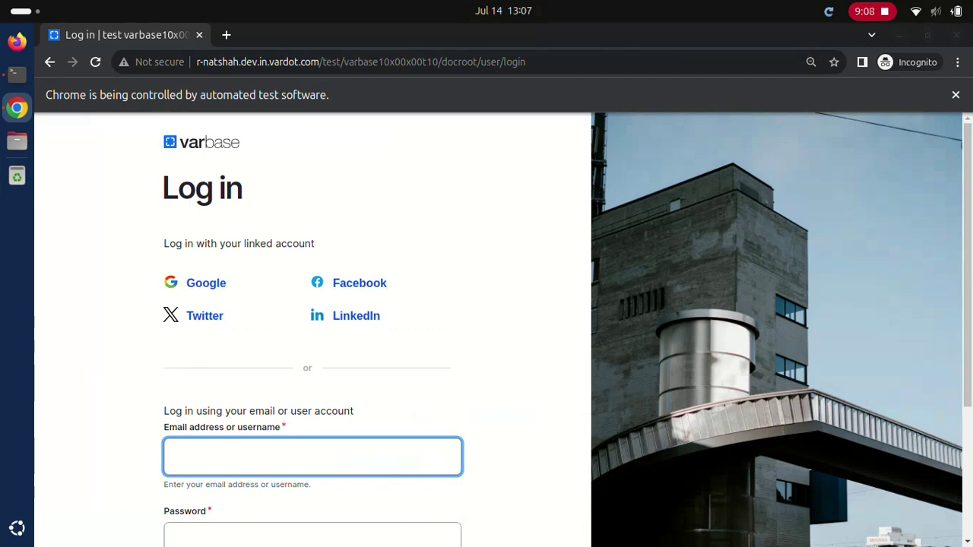
Step: Sign in with the Normal user account
type("Normal user")
left_click(312, 535)
type("••••••••••••")
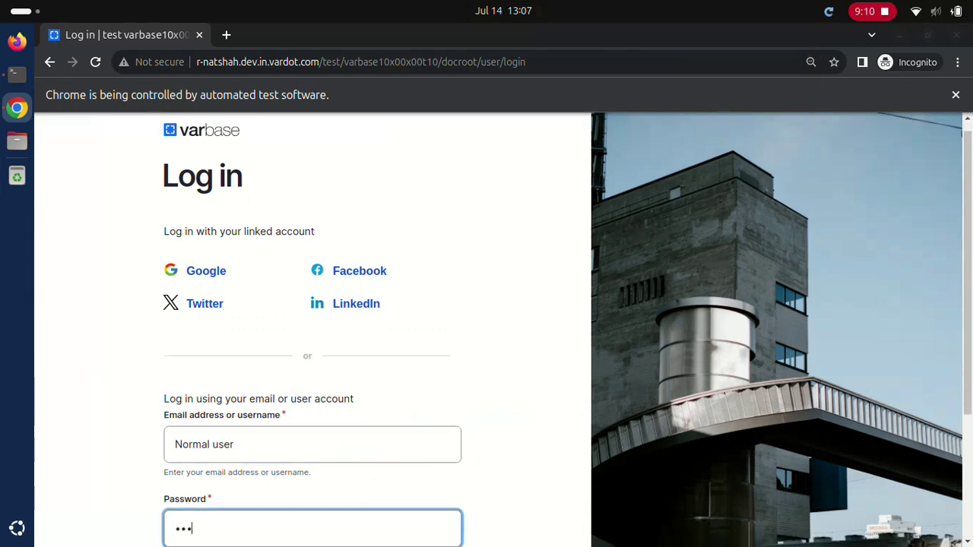
scroll(487, 330, "down", 5)
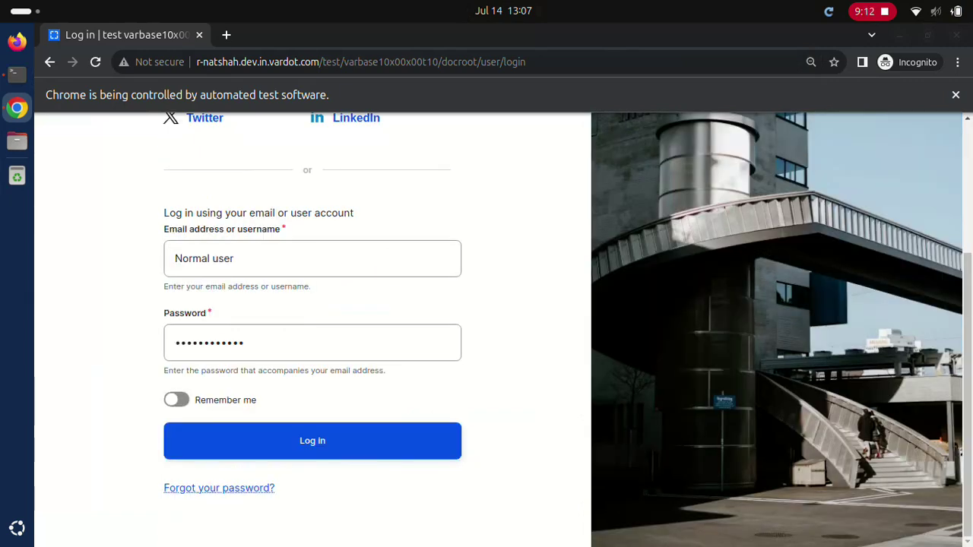
key("Return")
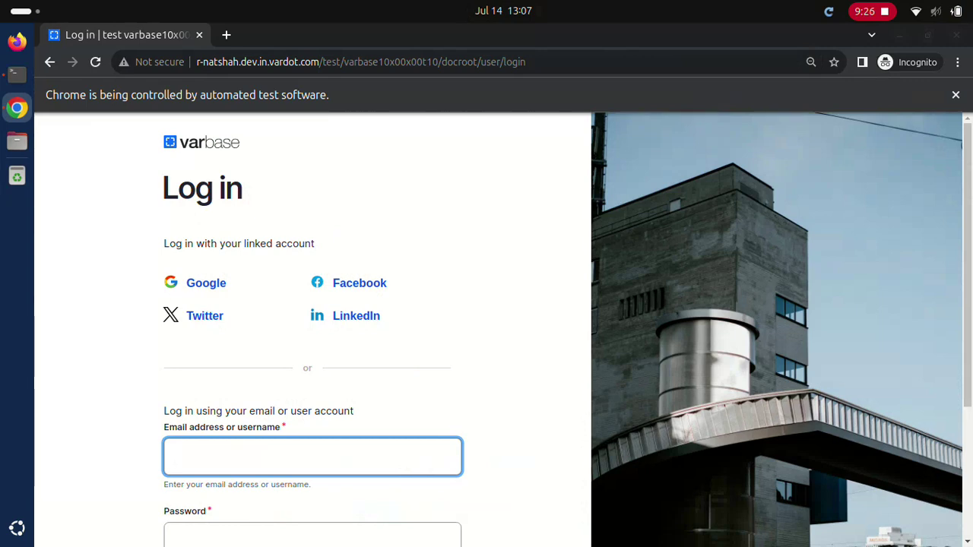
Step: Sign in as Editor, then as Content admin
type("Editor")
left_click(312, 534)
type("dD.123123ddd")
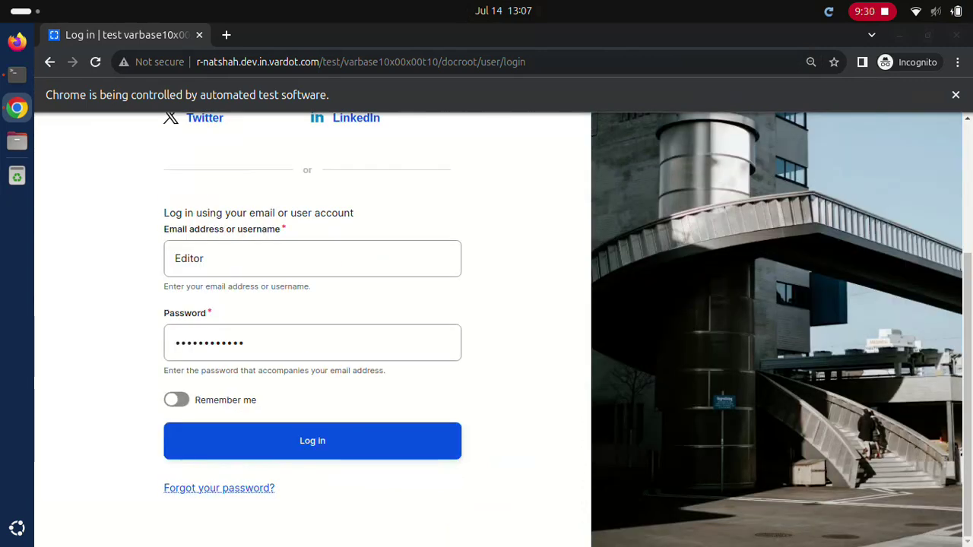
key("Return")
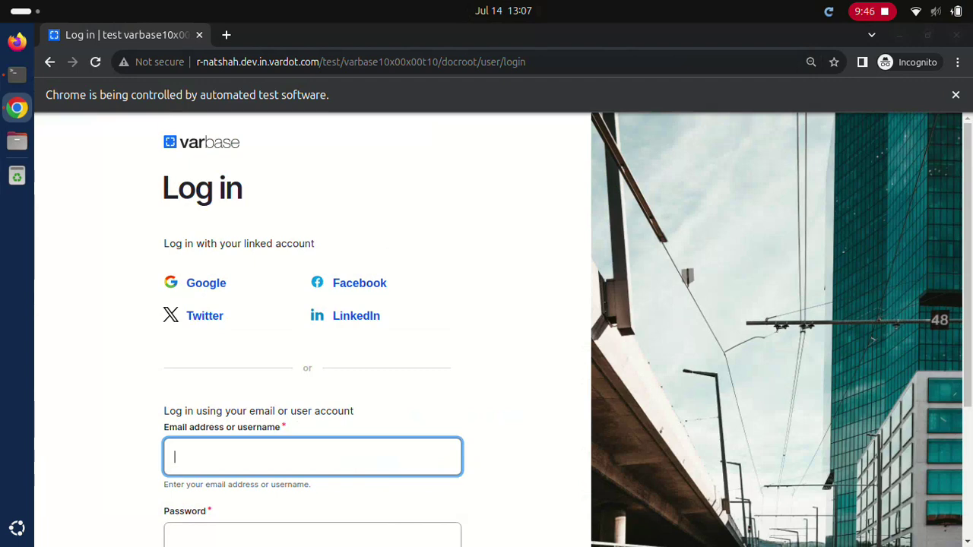
type("Content admin")
key("Tab")
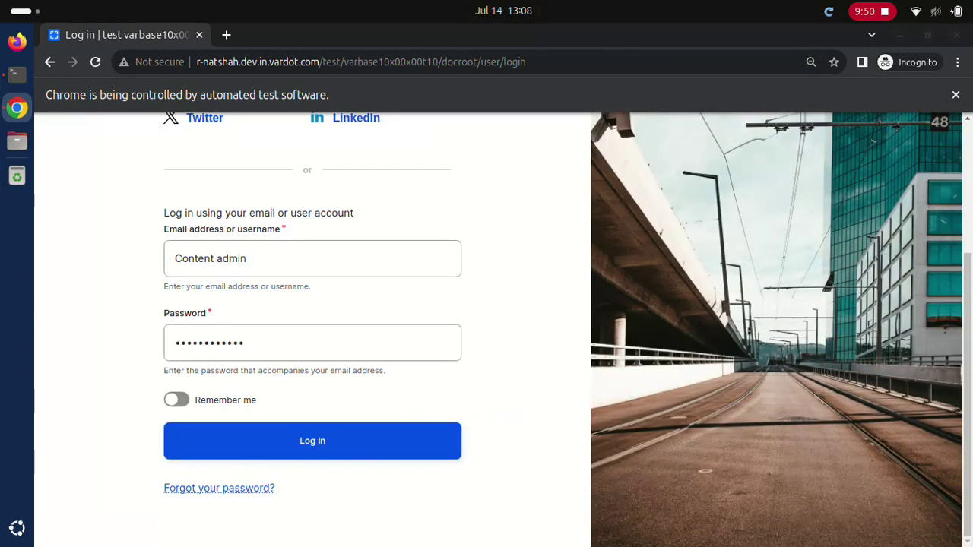
key("Return")
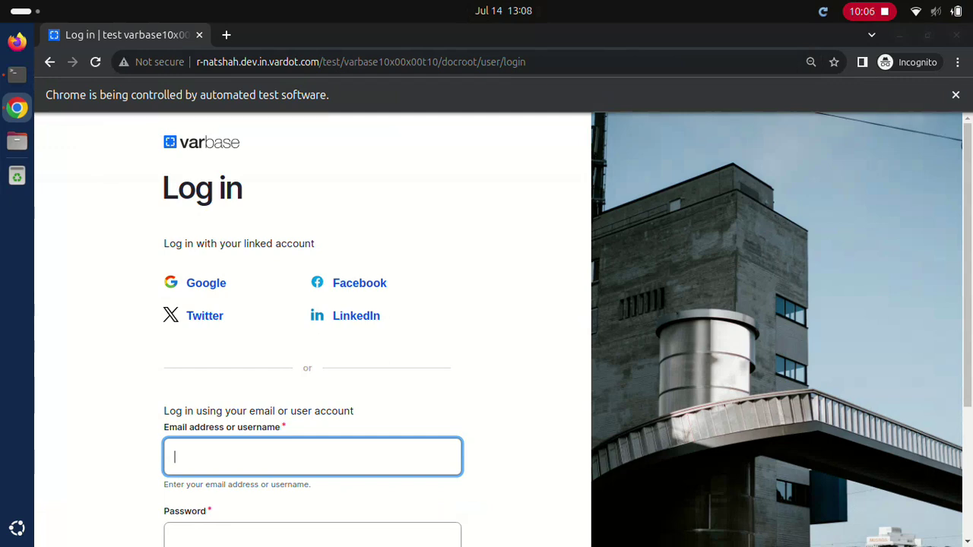
Step: Sign in with the SEO admin account
type("SEO admin")
key("Tab")
type("••••••••••••")
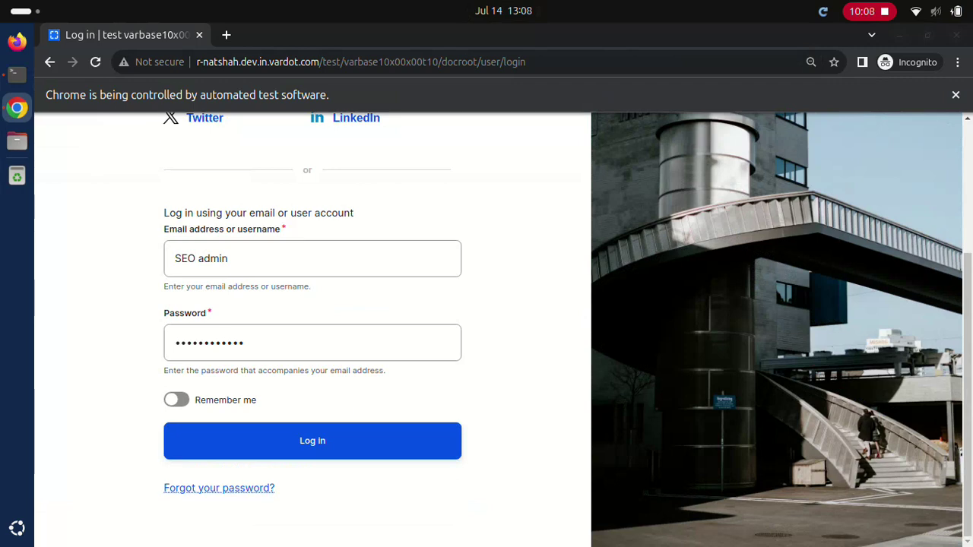
key("Return")
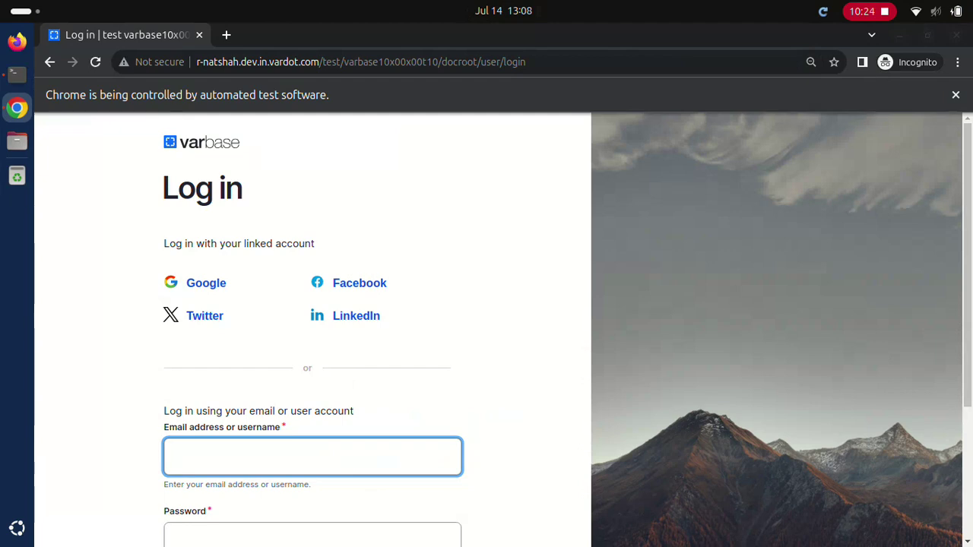
Step: Sign in as Site admin, then as webmaster
type("Site admin")
key("Tab")
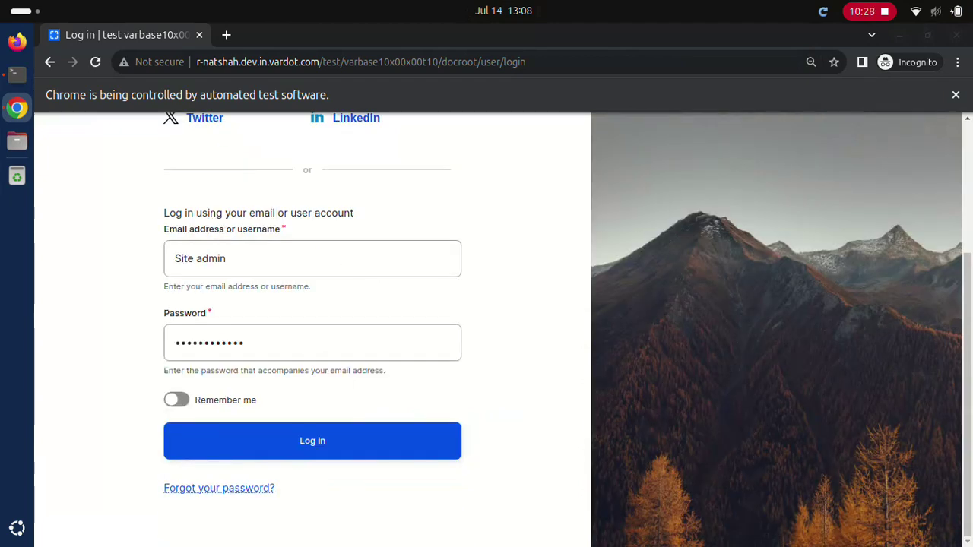
left_click(312, 441)
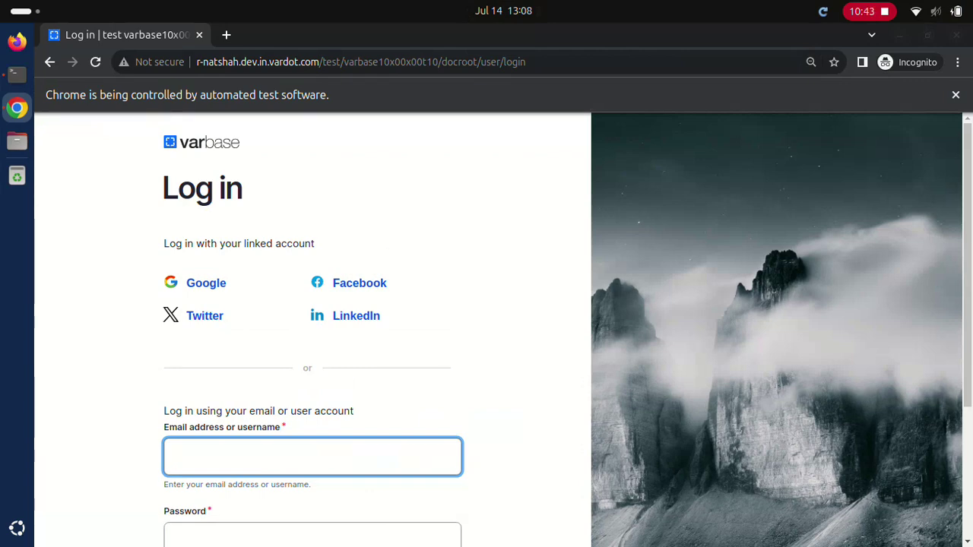
type("webmaster")
key("Tab")
type("d")
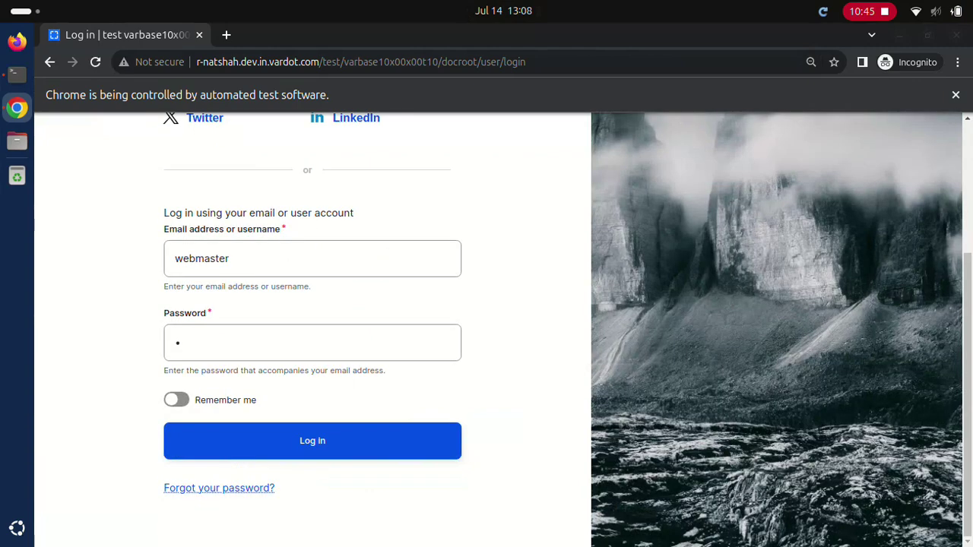
left_click(313, 441)
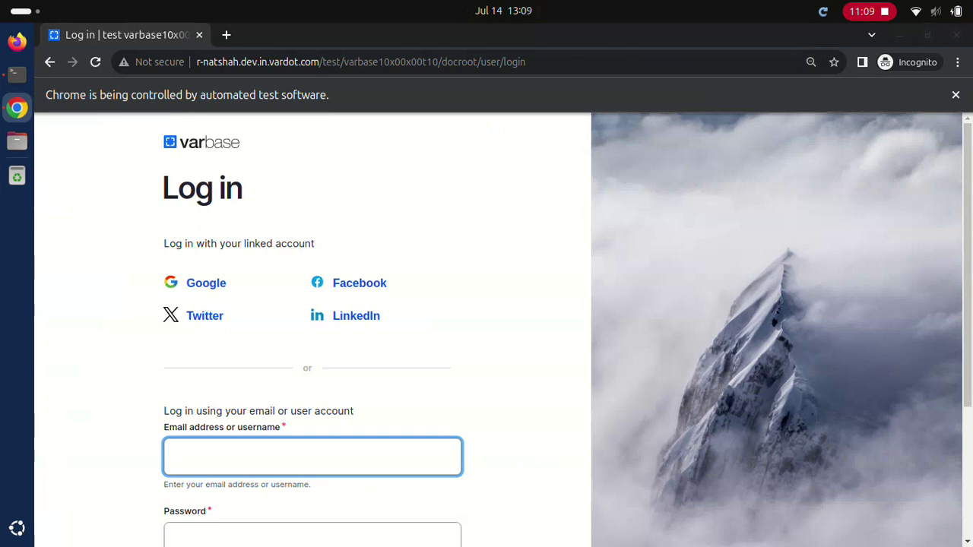
Step: Sign in with the Normal user account
type("Normal user")
left_click(312, 533)
type("••••••••••••")
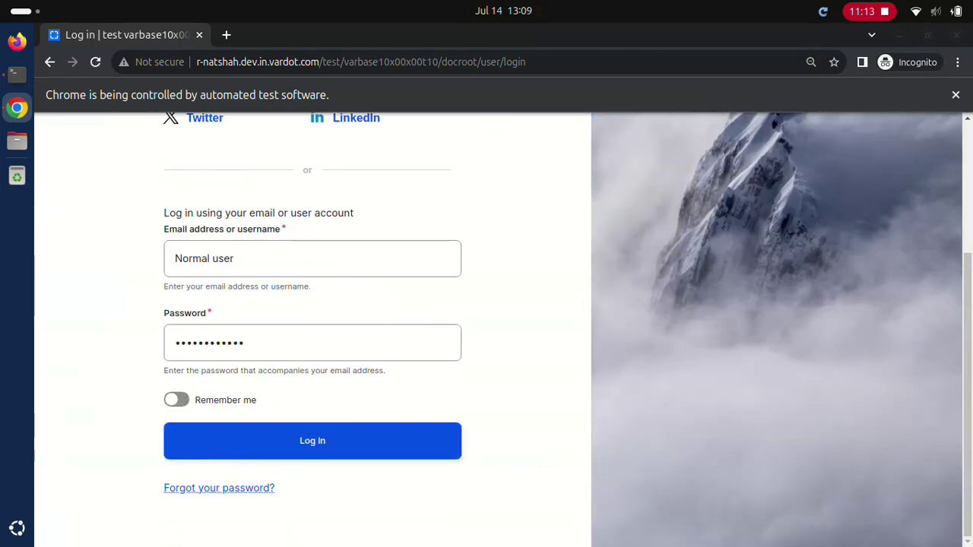
key("Return")
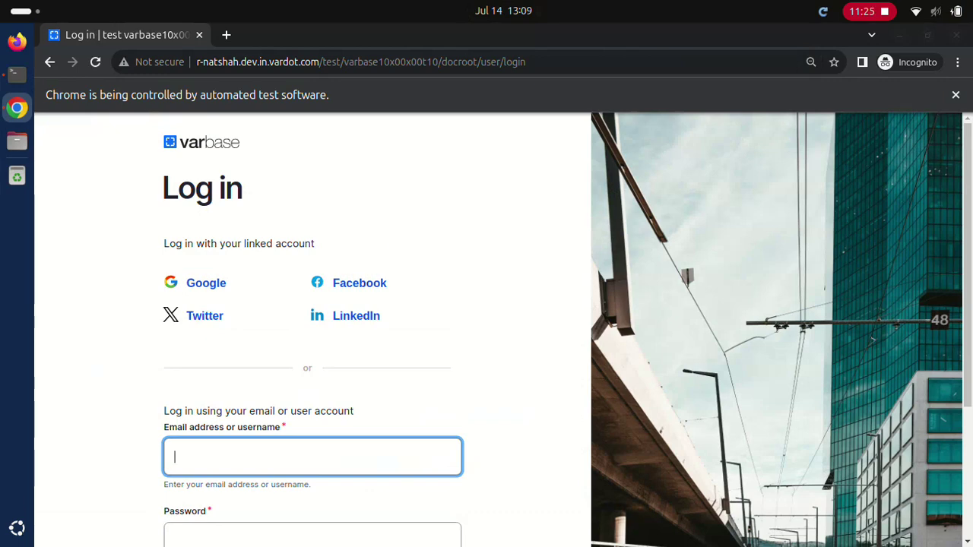
Step: Sign in with the Editor account
type("Editor")
left_click(311, 536)
type("************")
scroll(312, 329, "down", 5)
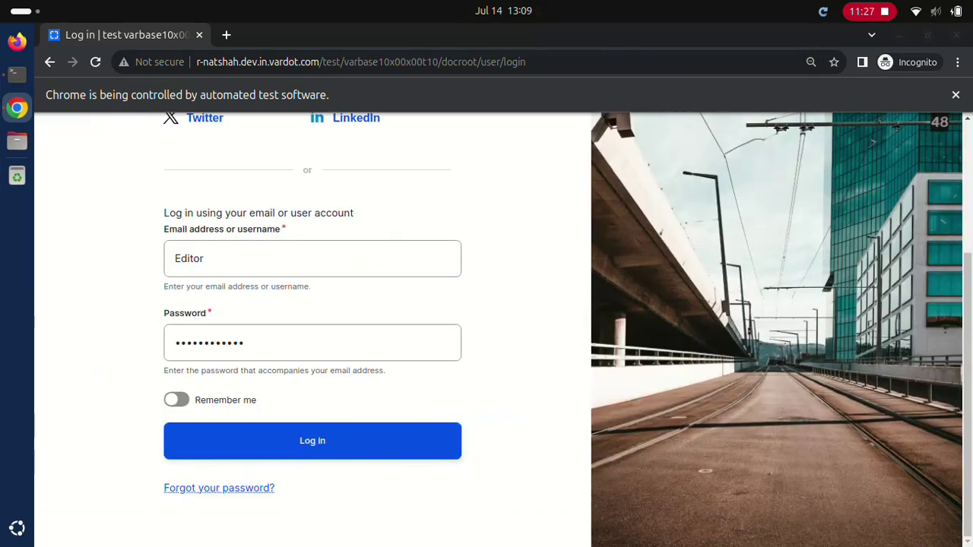
left_click(311, 441)
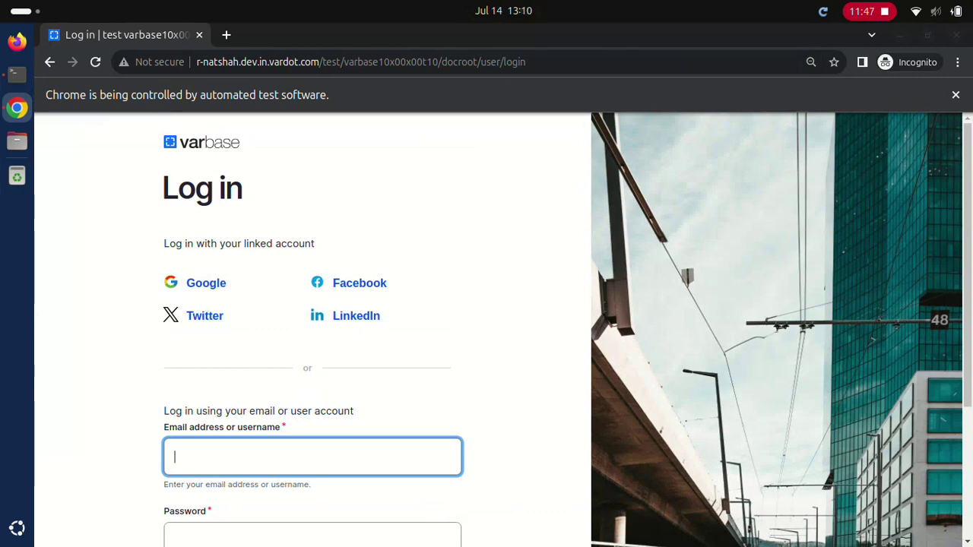
Step: Sign in as Content admin, then as SEO admin
type("Content admin")
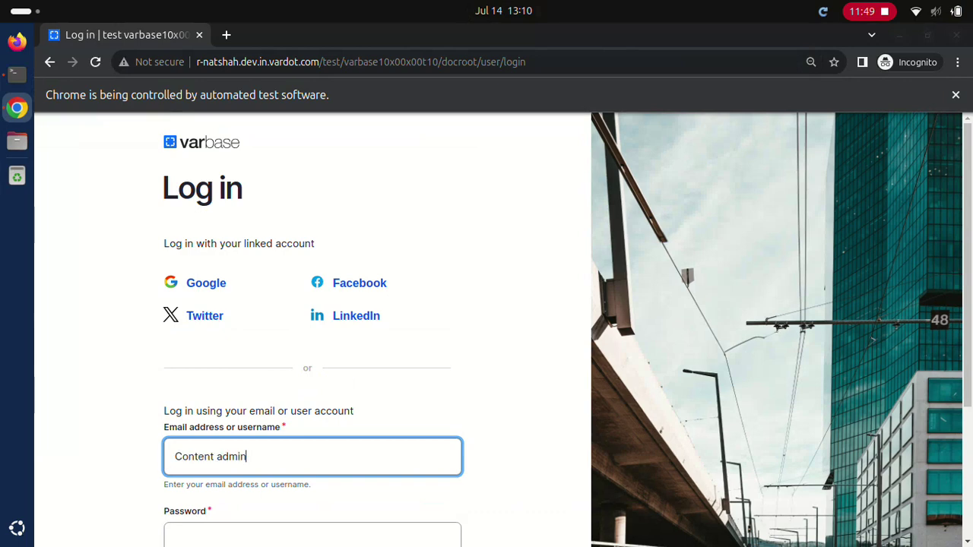
left_click(311, 536)
type("••••••••••••")
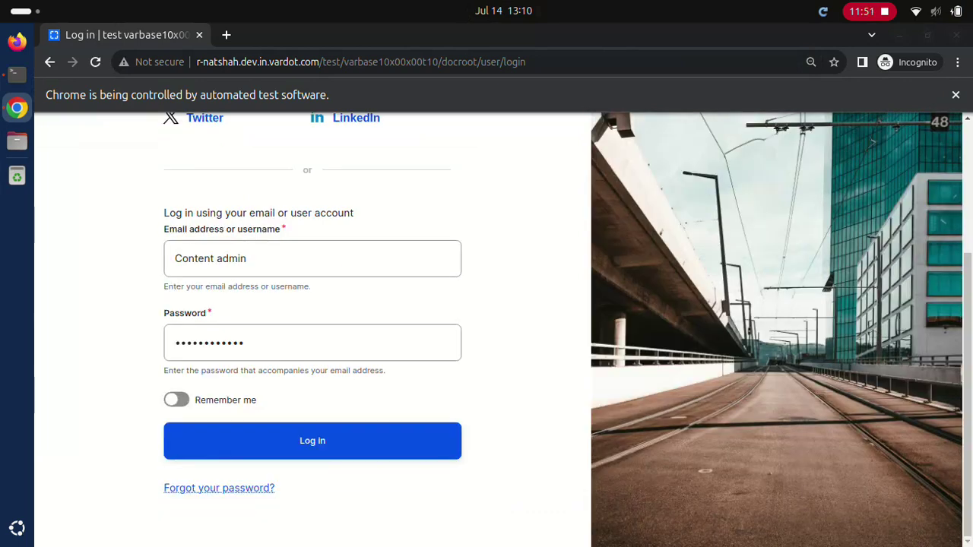
left_click(312, 440)
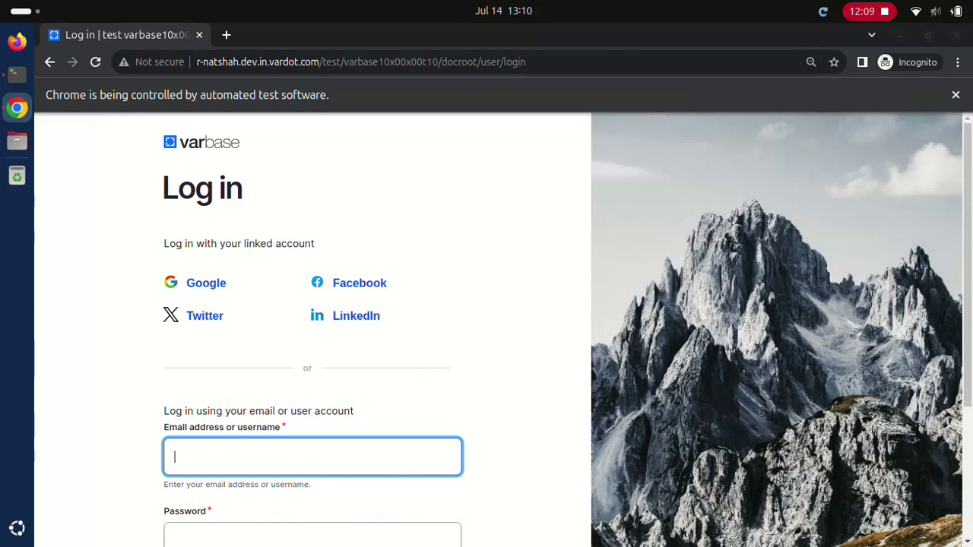
type("SEO admin************")
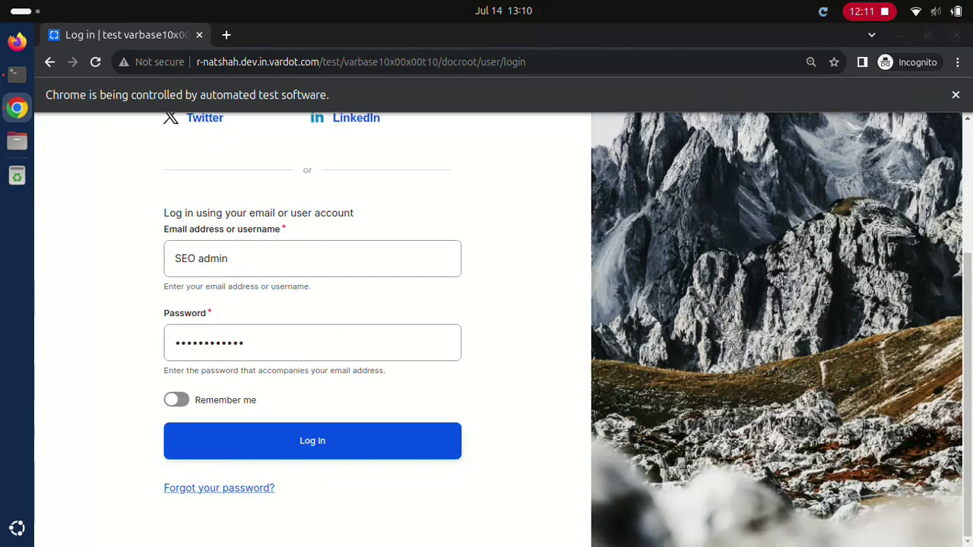
key("Return")
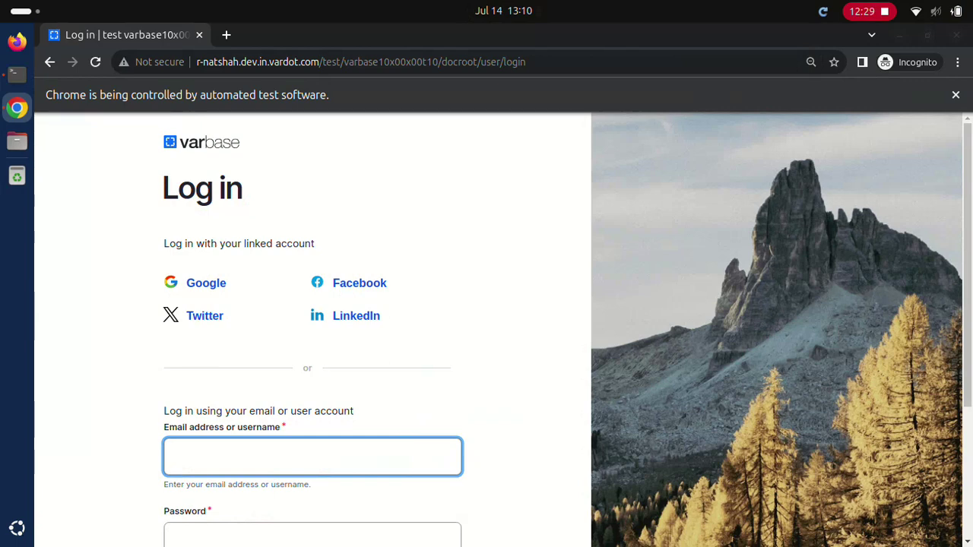
Step: Log in as 'Site admin' with its password
type("Site admin")
left_click(312, 536)
type("••••••••••••")
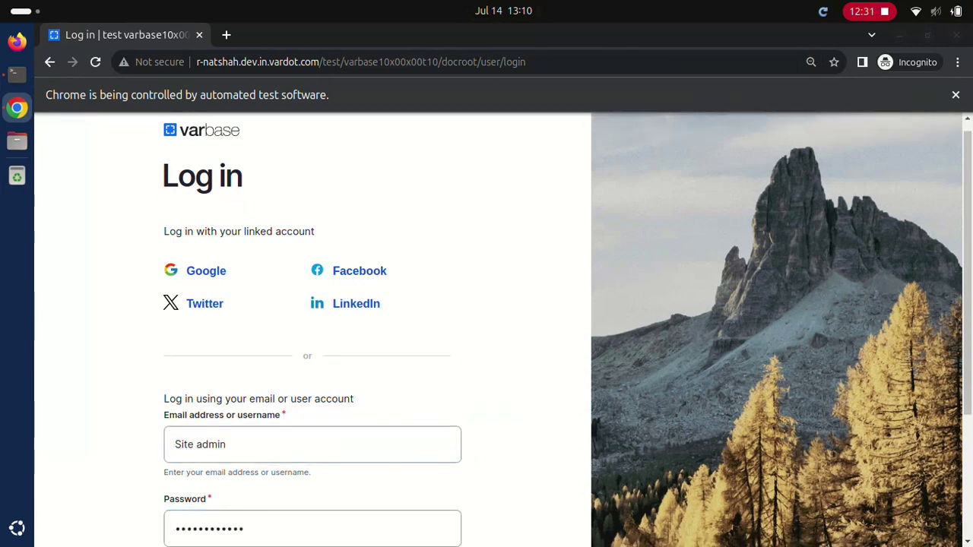
scroll(501, 326, "down", 3)
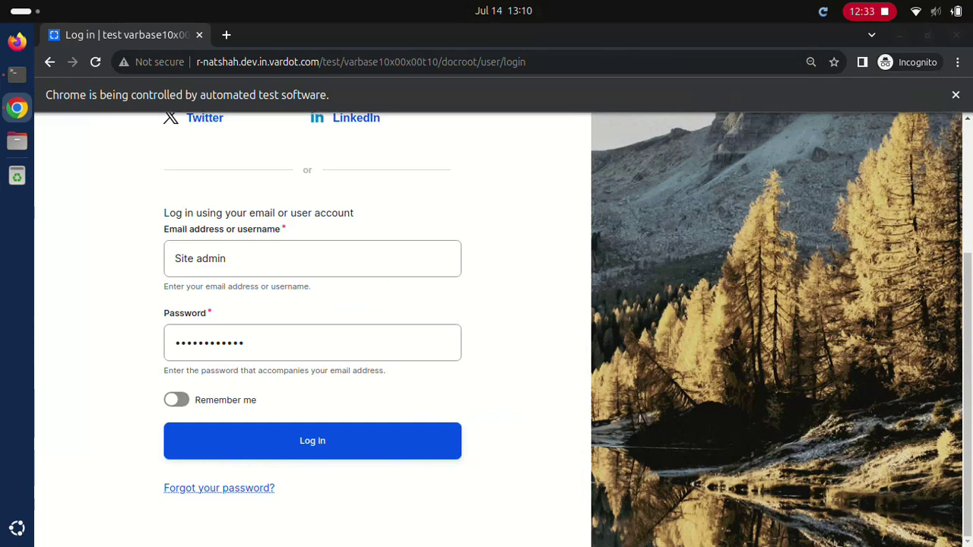
left_click(312, 441)
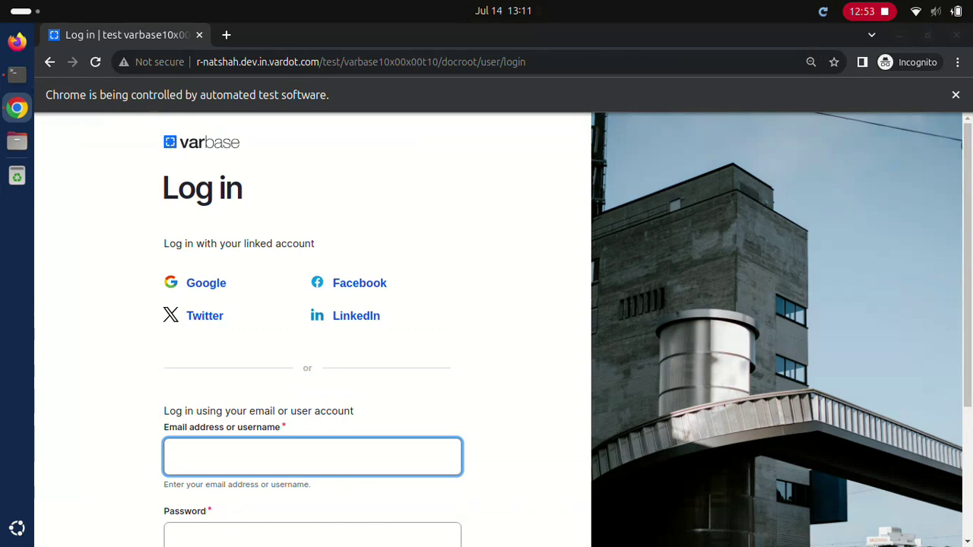
Step: Submit a login attempt as 'webmaster' with a password
type("webmaster")
left_click(312, 536)
type("d")
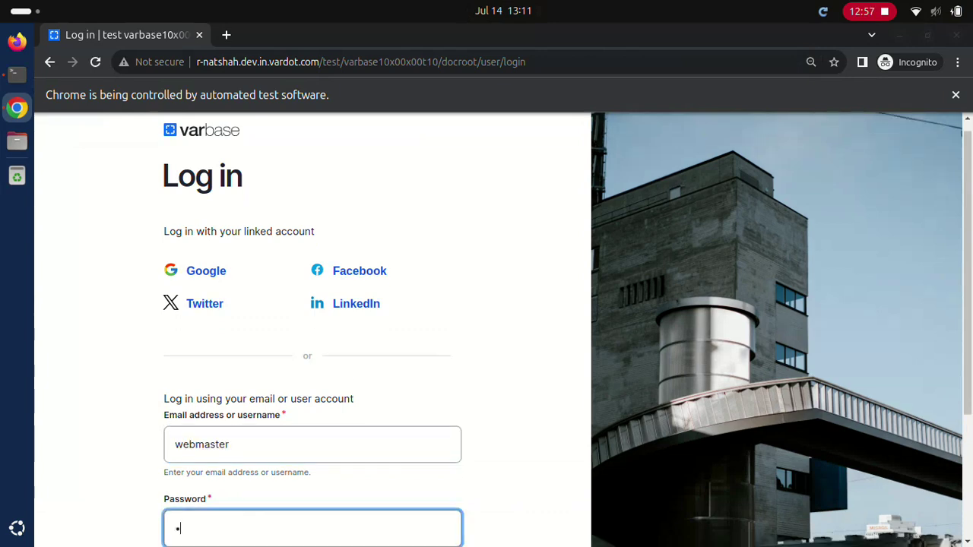
scroll(502, 327, "down", 3)
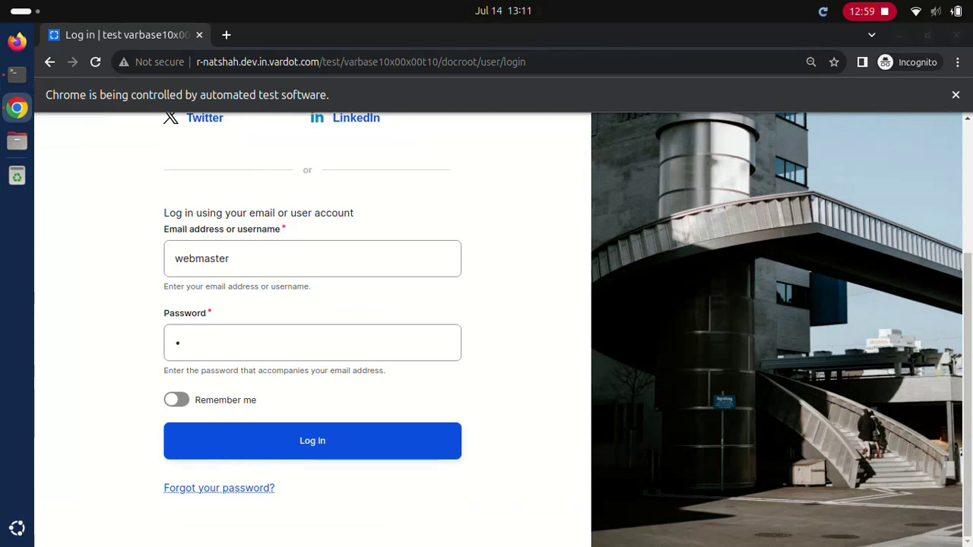
left_click(312, 441)
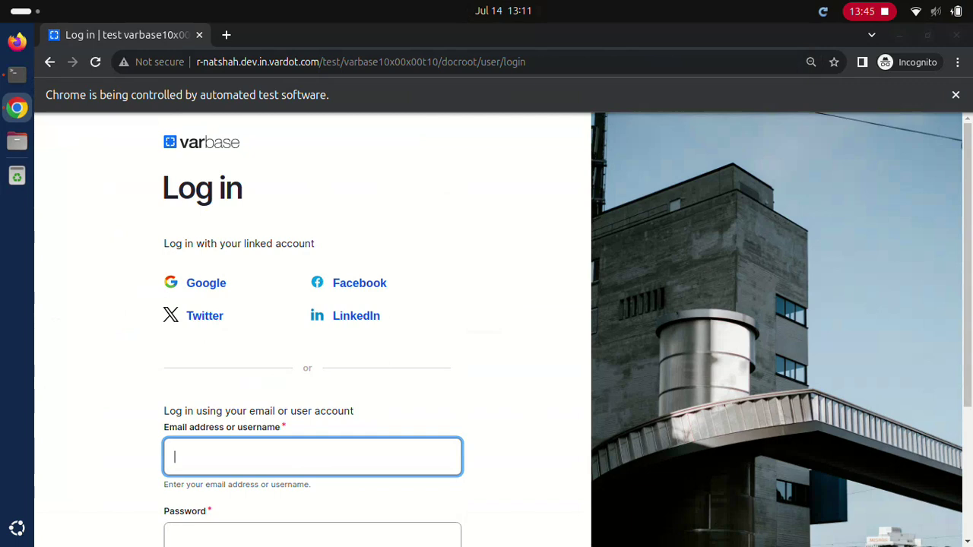
Step: Submit the webmaster username and password from the login form
type("webmaster")
left_click(312, 535)
type("a")
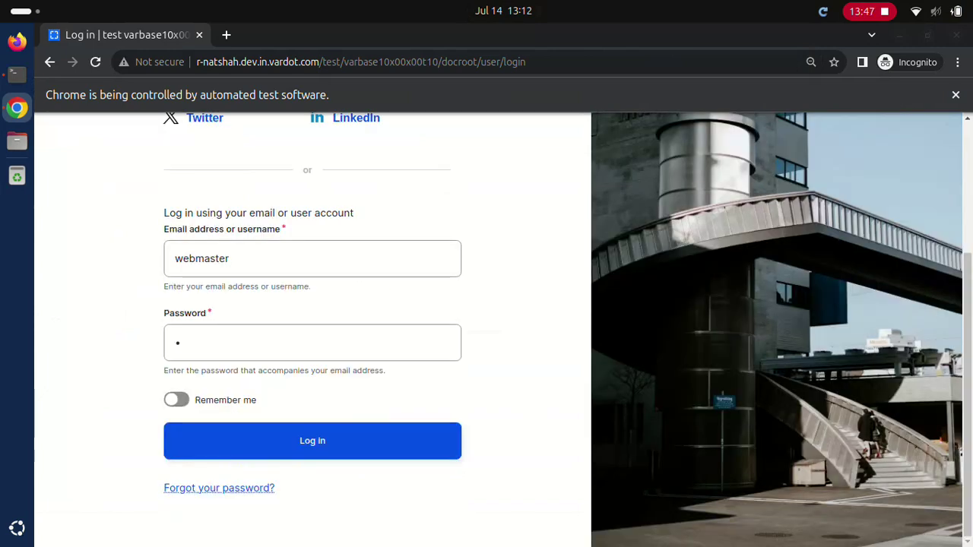
key("Return")
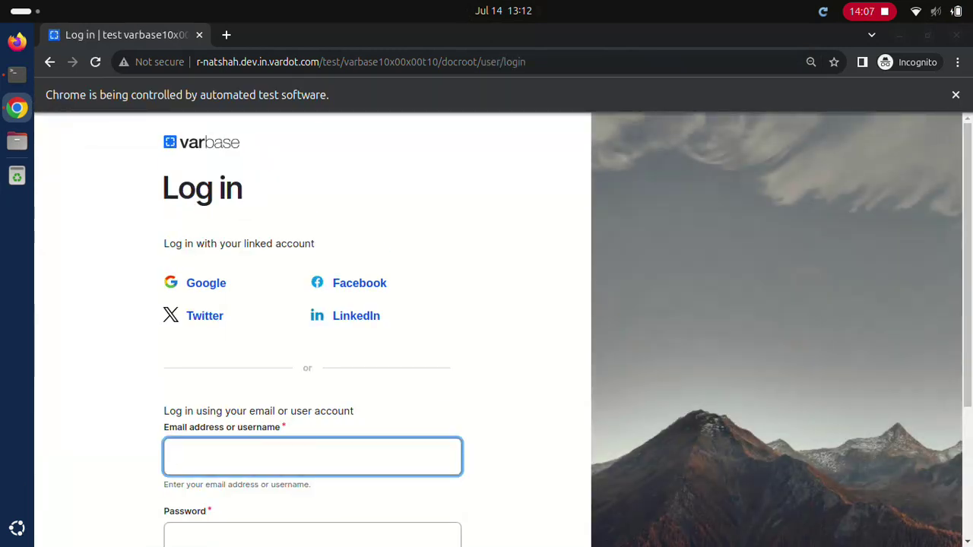
Step: Re-enter the webmaster credentials and log in, reaching the Dashboard
type("webmaster")
key("Tab")
type("•")
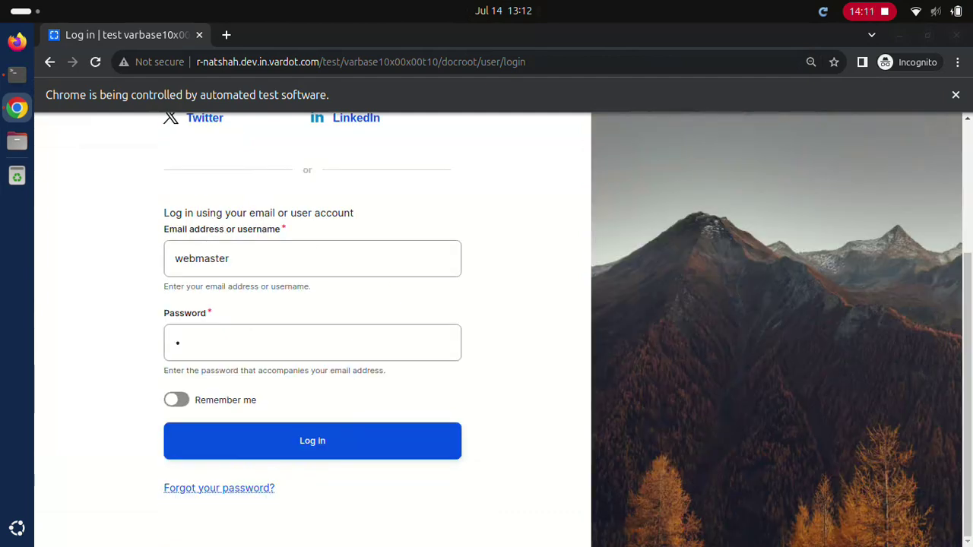
left_click(313, 440)
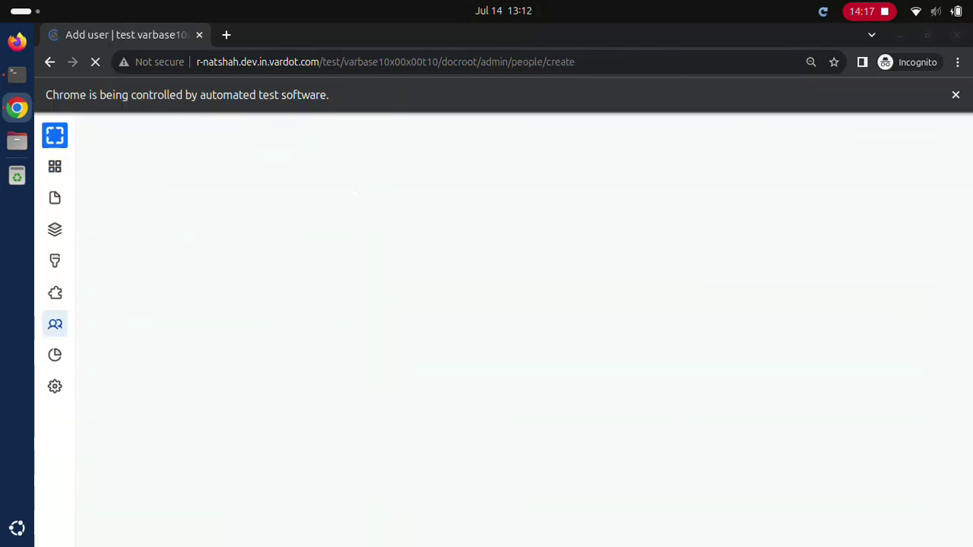
Step: Create user 'tester' with an email address and a strong password
left_click(346, 269)
left_click(346, 352)
type("tester")
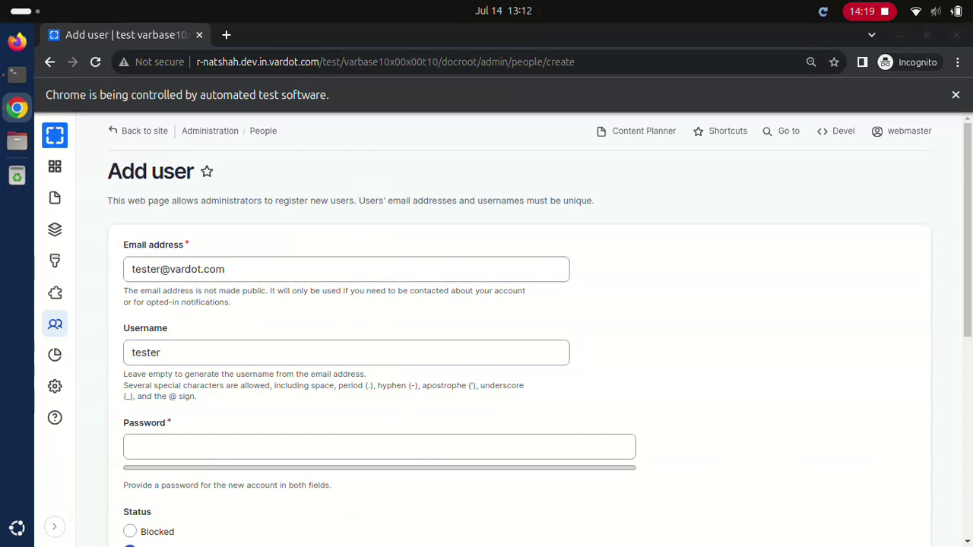
left_click(379, 447)
type("dD.123123ddd")
left_click(379, 520)
scroll(486, 342, "down", 10)
left_click(177, 461)
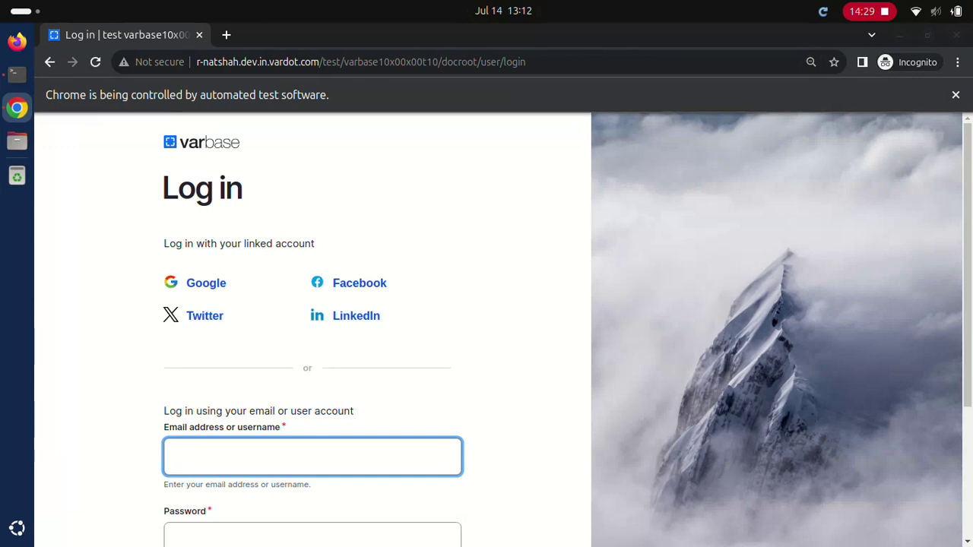
Step: Sign back in as webmaster
type("webmaster*")
scroll(487, 327, "down", 3)
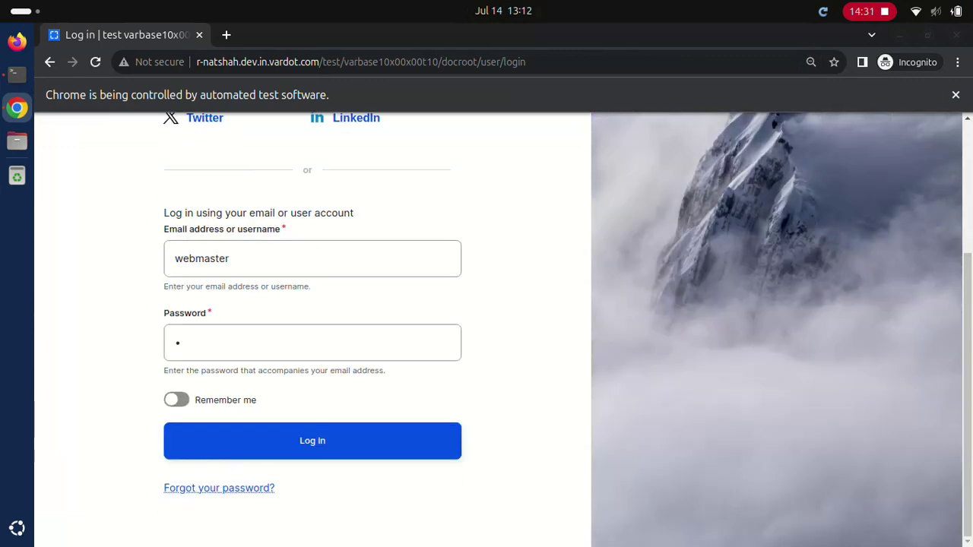
left_click(312, 441)
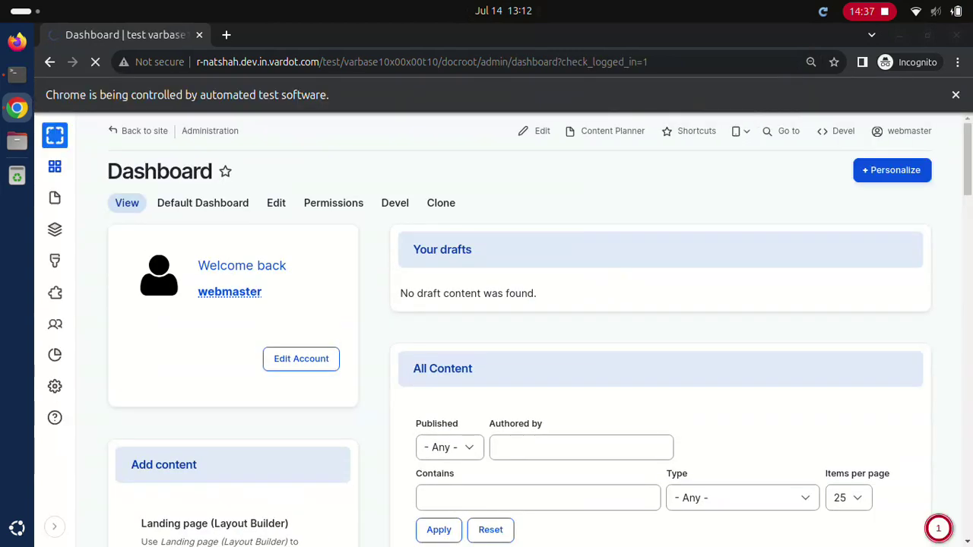
Step: Filter People to 'tester' and cancel that account, deleting it with its content
type("tester")
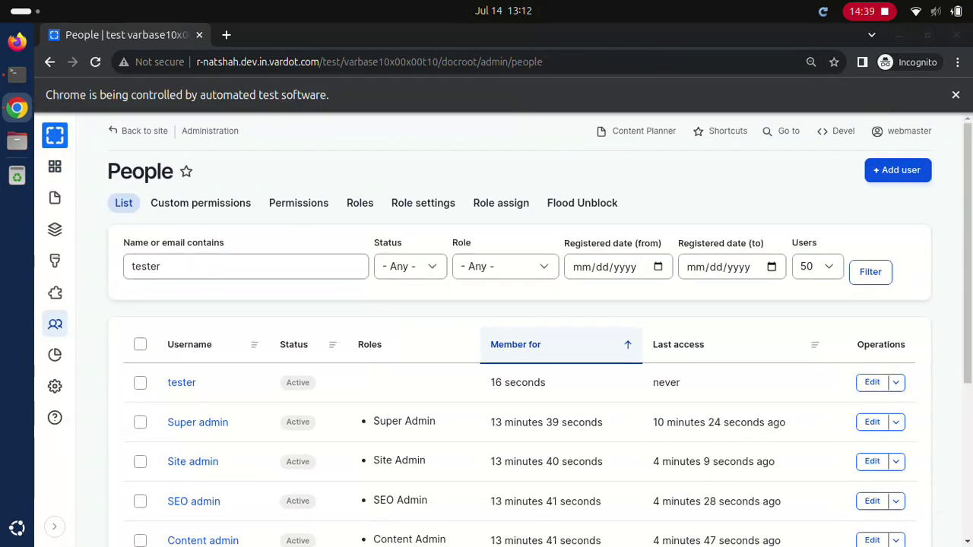
left_click(871, 271)
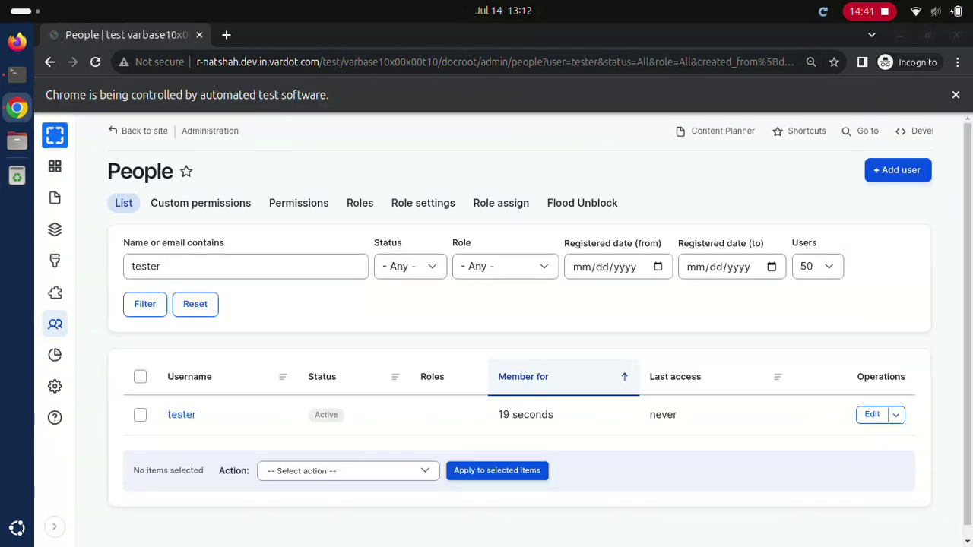
left_click(871, 414)
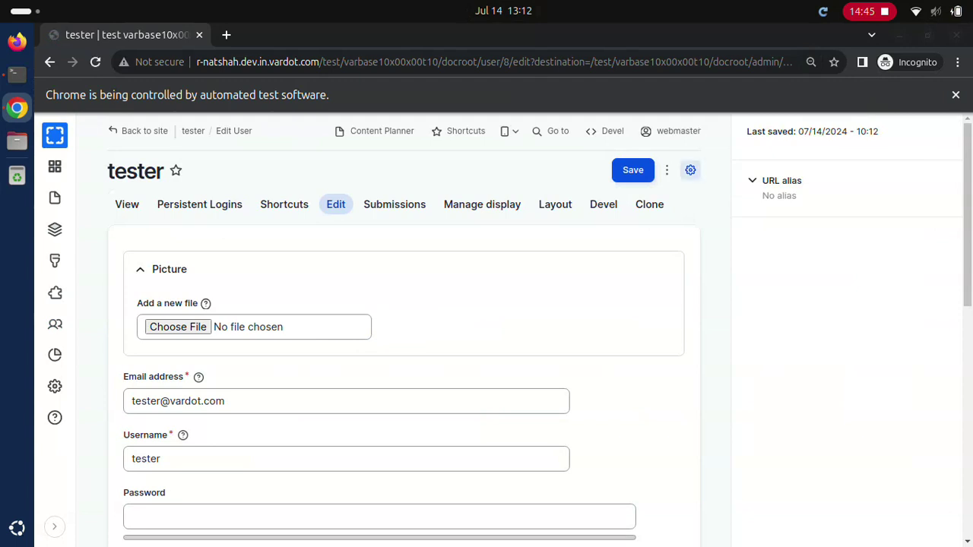
left_click(667, 169)
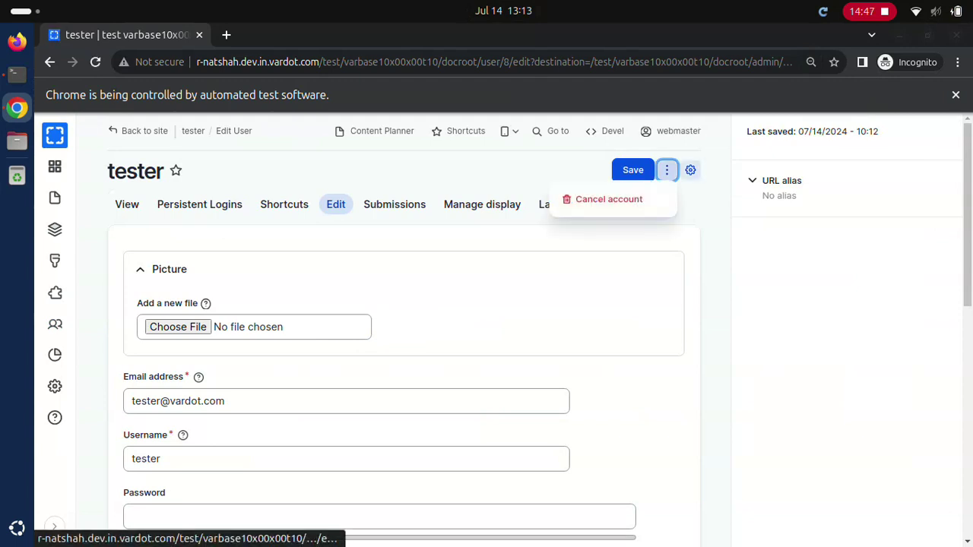
left_click(608, 199)
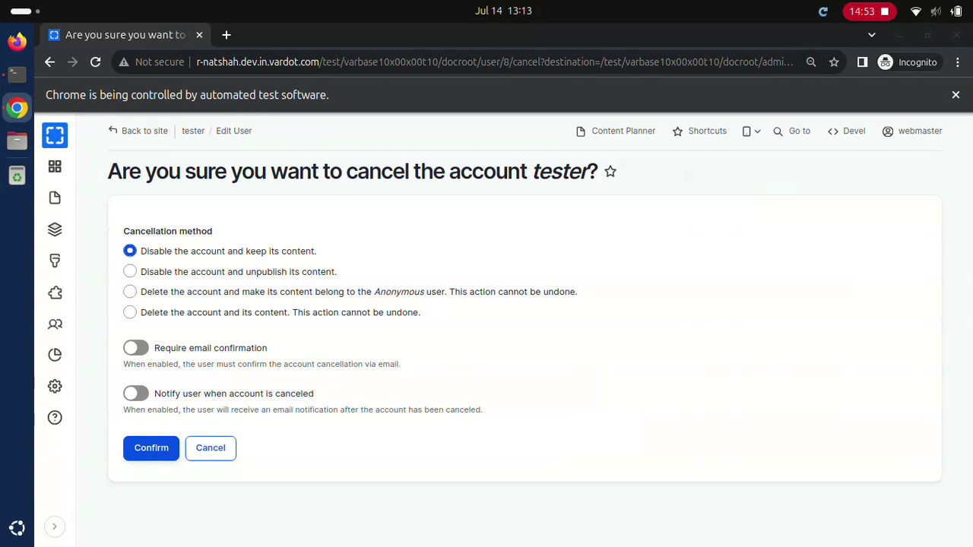
left_click(130, 312)
left_click(151, 448)
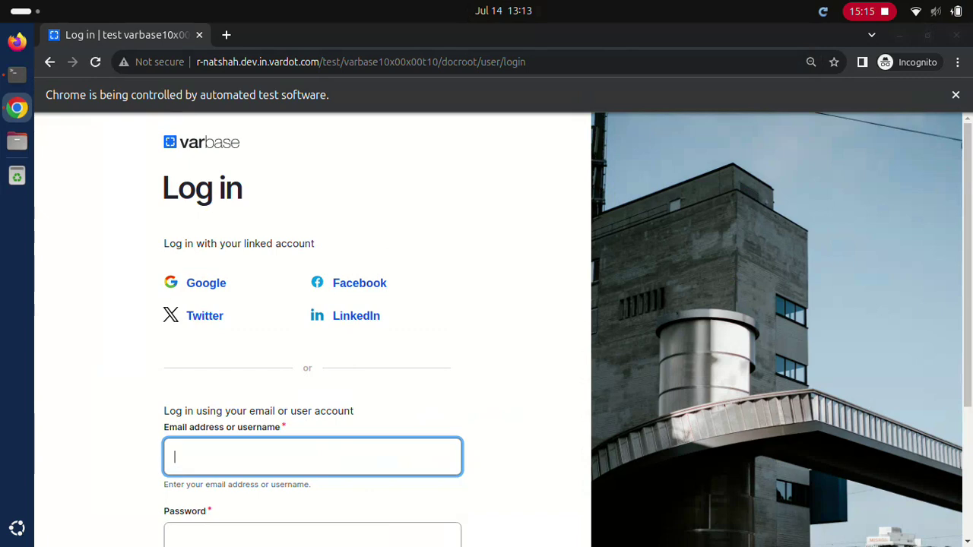
Step: Log in as webmaster and create a user from only an email address and password
type("webmaster")
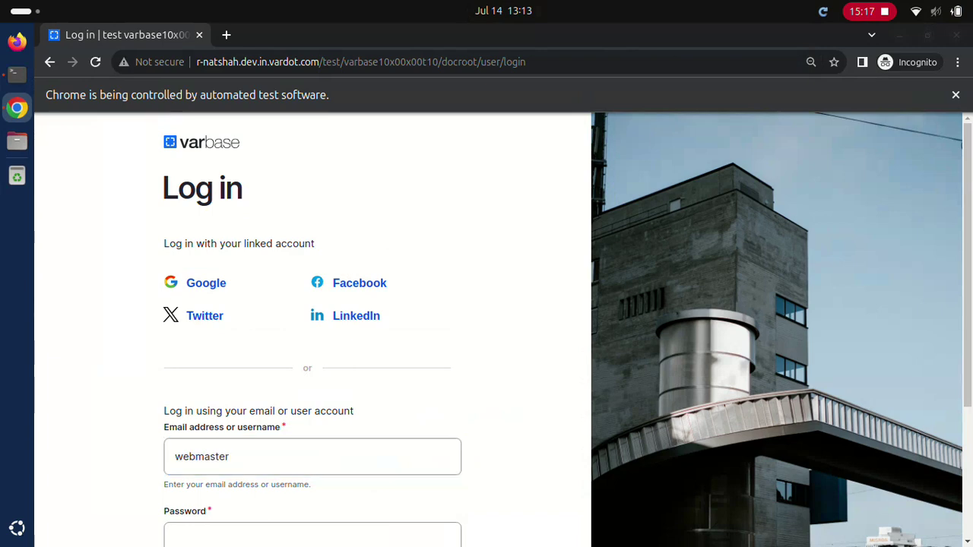
left_click(311, 536)
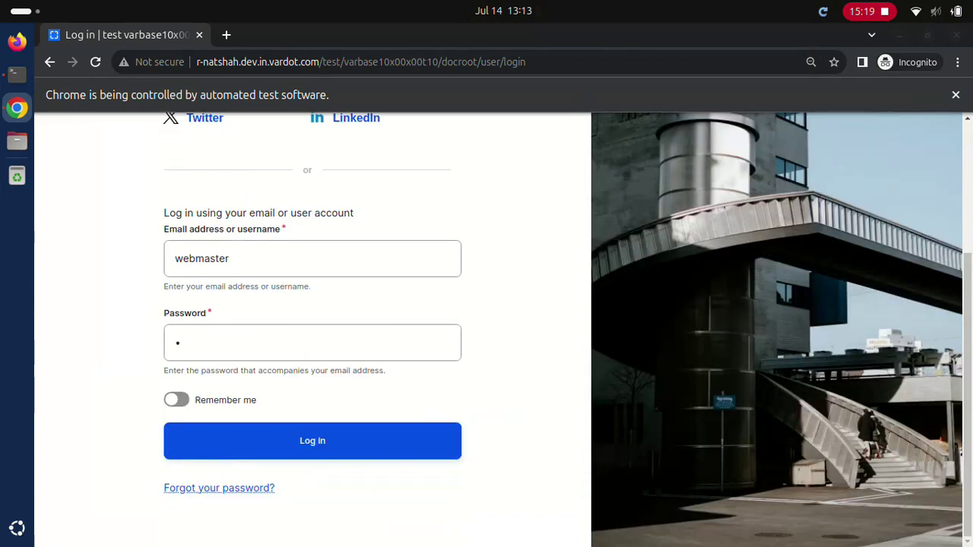
left_click(312, 441)
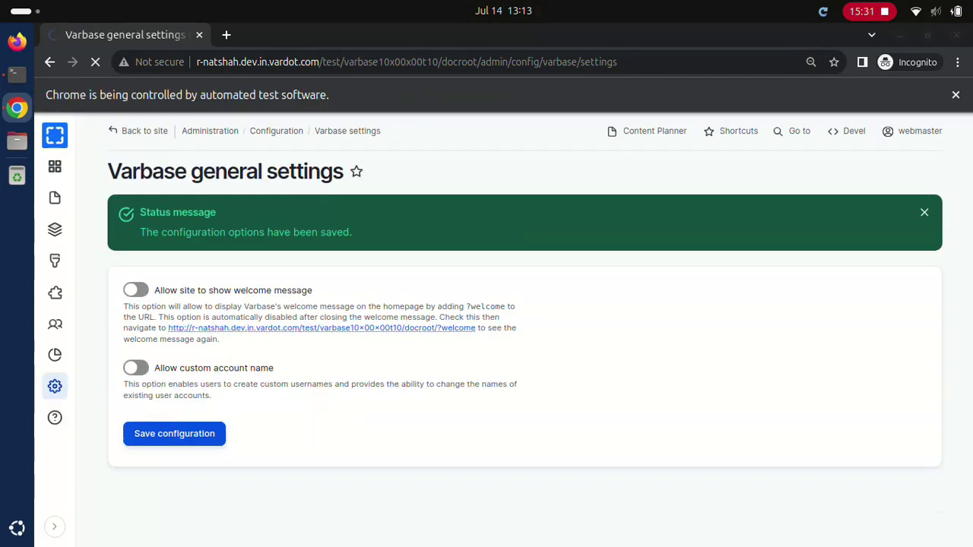
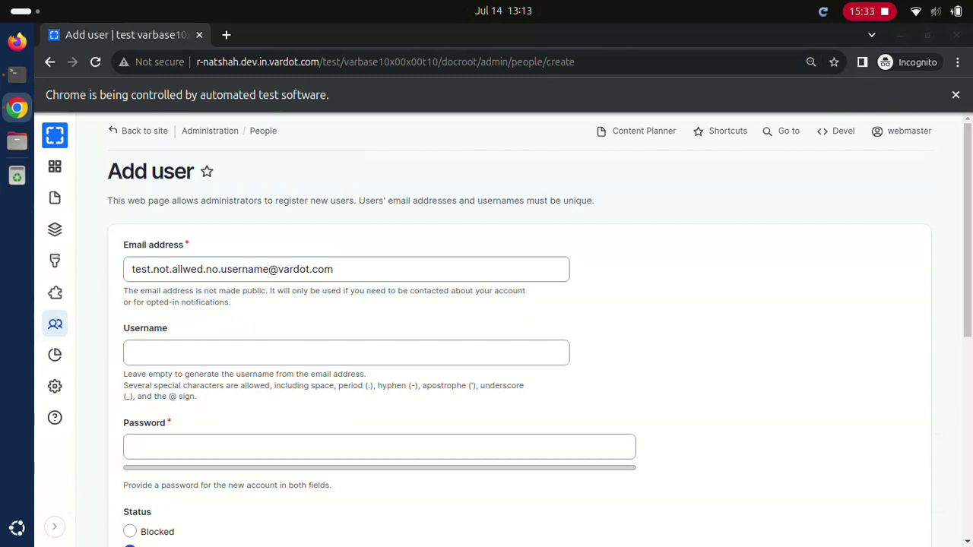
type("••••••••••••••••••••••••••••")
left_click(177, 461)
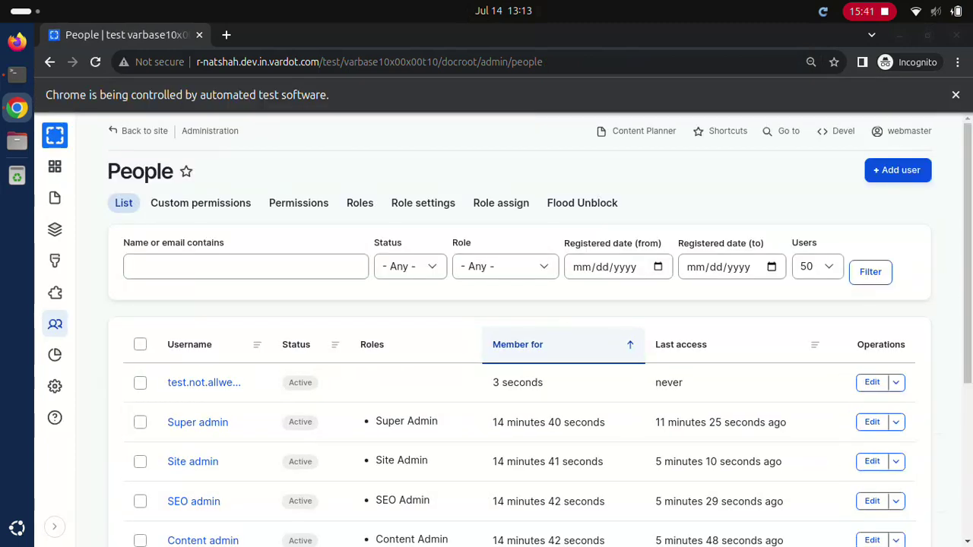
Step: Cancel the newest user in the People list, deleting the account and its content
left_click(872, 382)
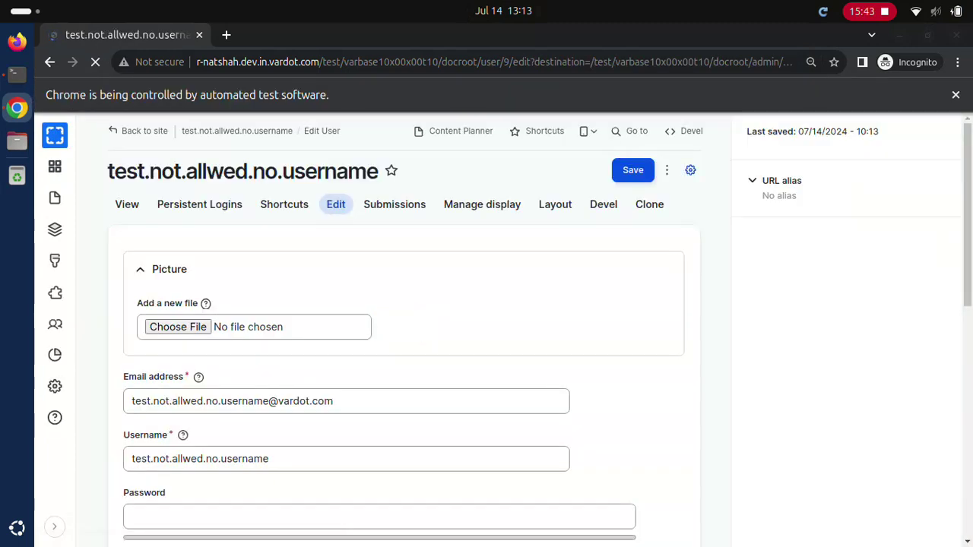
left_click(666, 170)
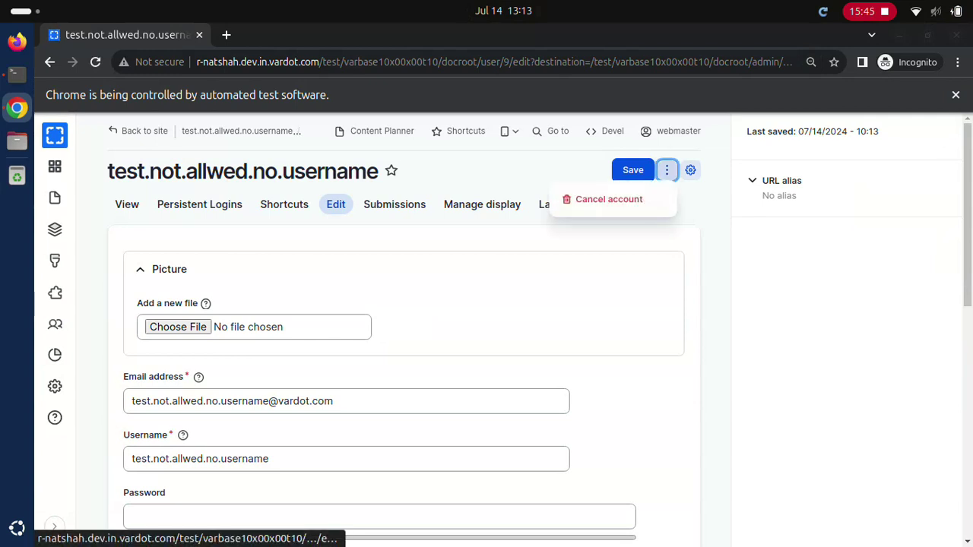
left_click(609, 200)
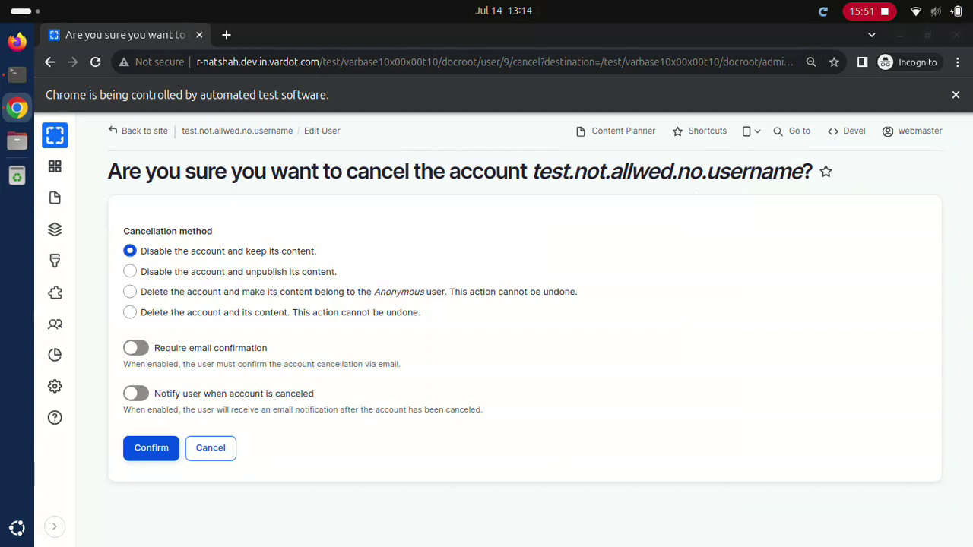
left_click(130, 313)
left_click(152, 447)
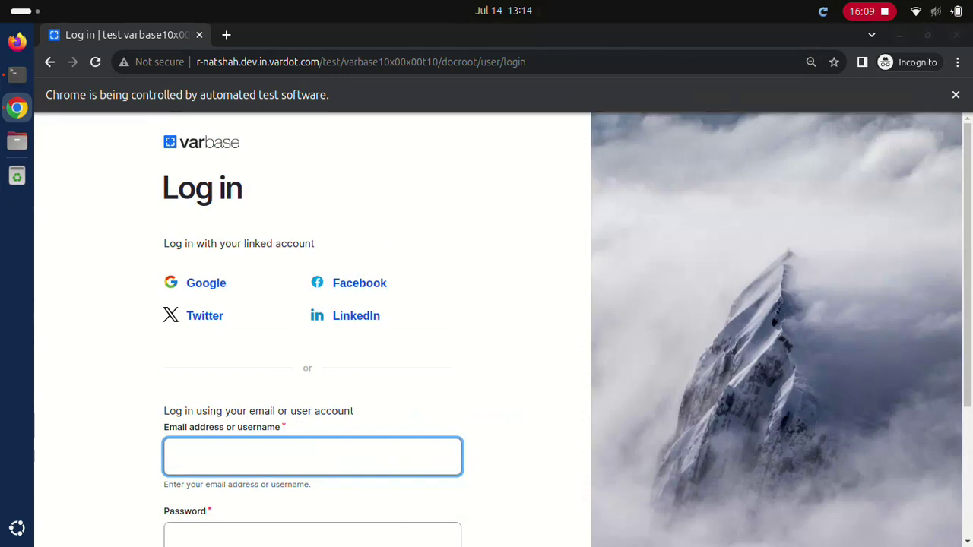
Step: Log in as webmaster and save the general settings with custom account names off
type("webmaster")
left_click(311, 536)
type("d")
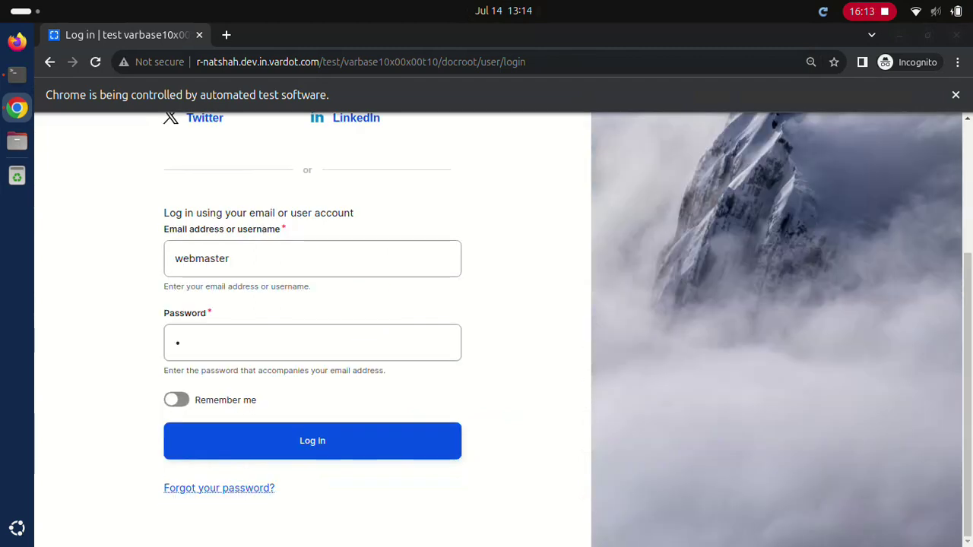
left_click(312, 440)
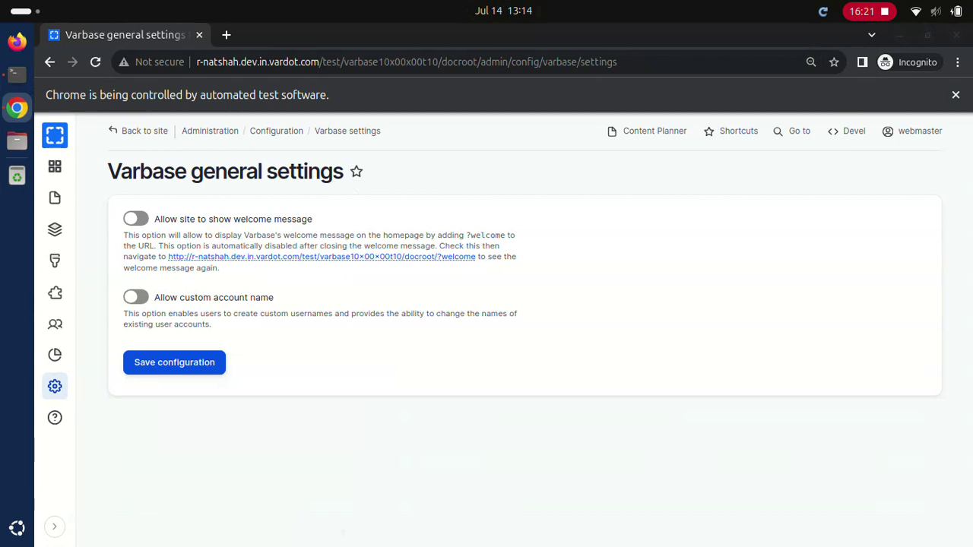
left_click(174, 362)
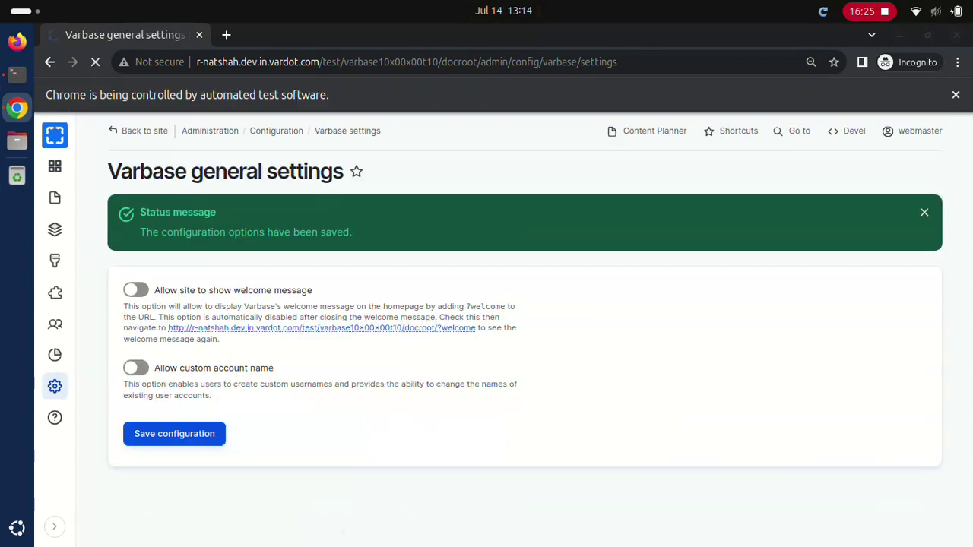
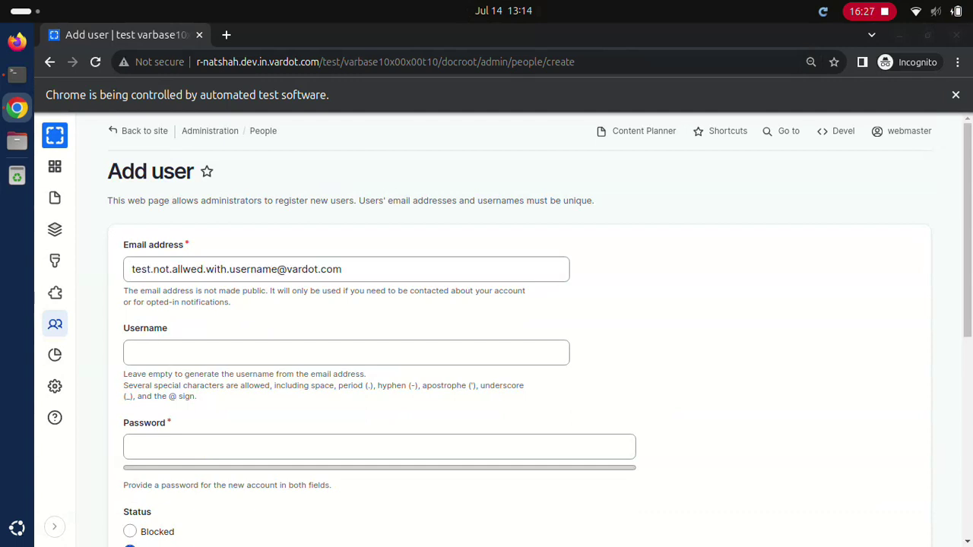
Step: Create user 'Some username' with a test email and password, then reload People
type("Some usernameTest@12345678Test@12345678")
scroll(487, 327, "down", 10)
left_click(177, 461)
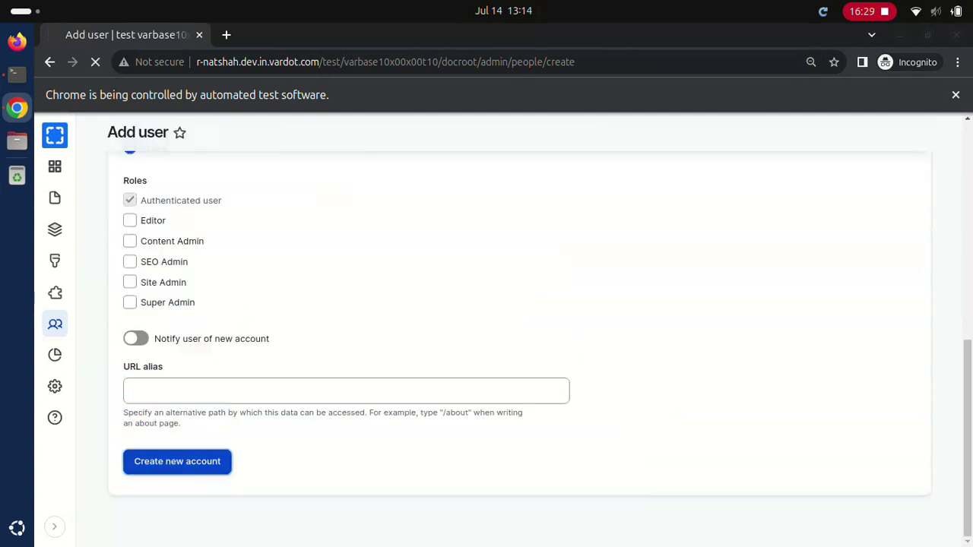
key("F5")
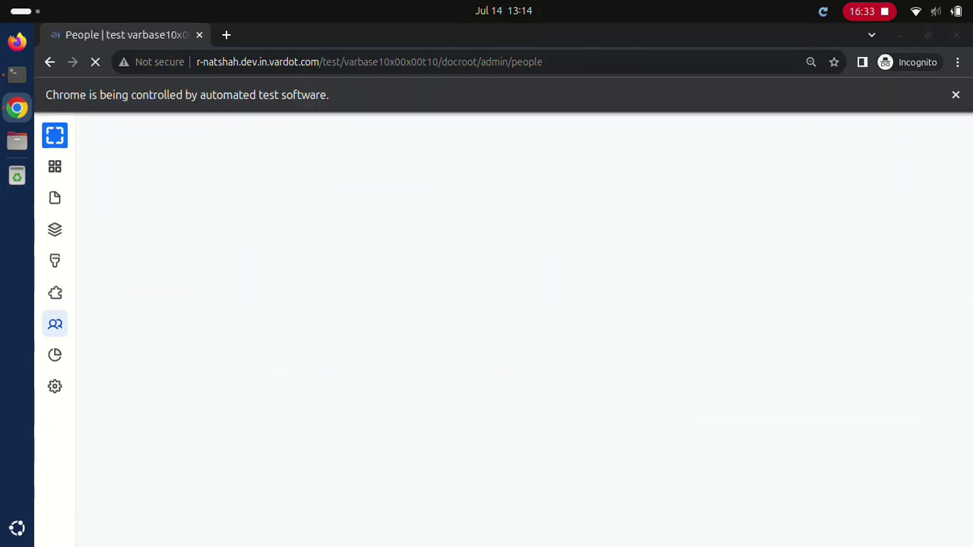
Step: Cancel the 'Some username' account, deleting the account and its content
left_click(871, 382)
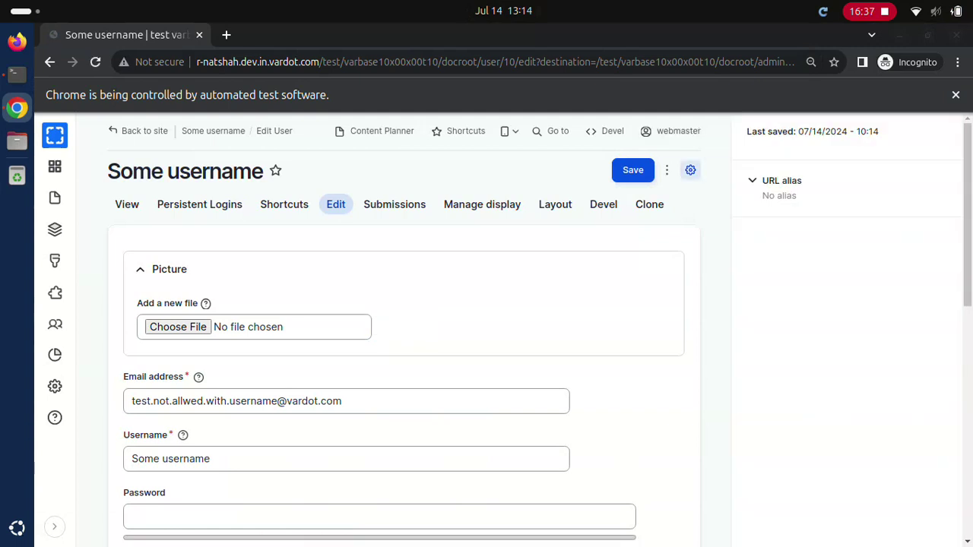
left_click(667, 170)
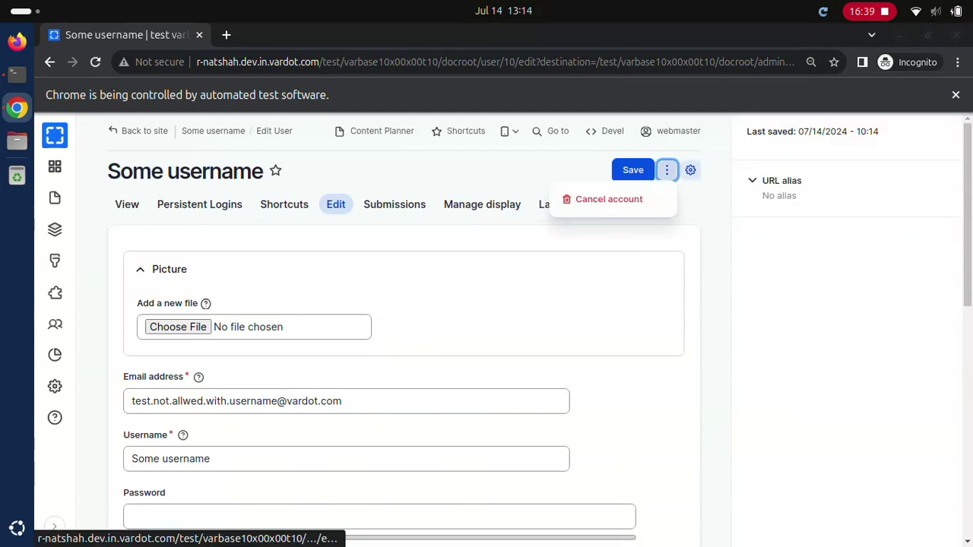
left_click(609, 199)
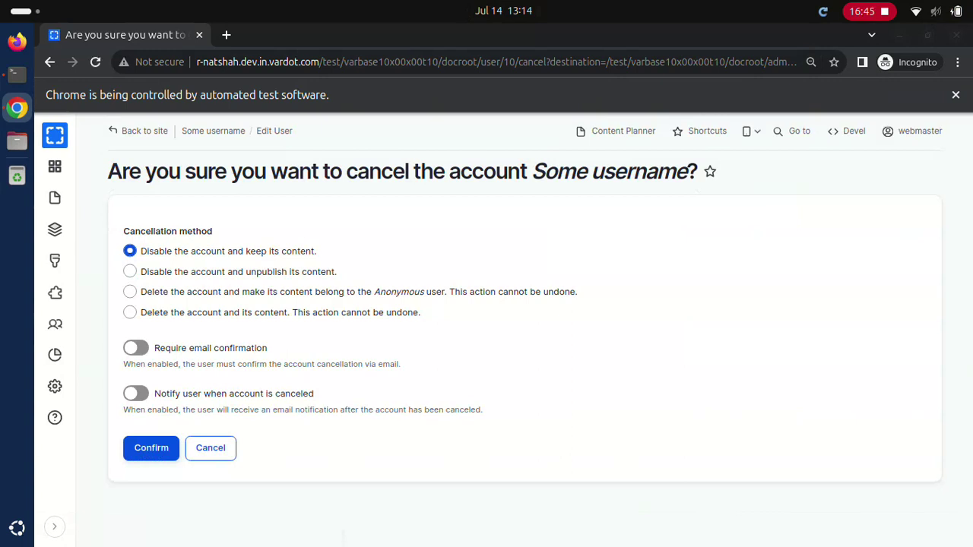
left_click(130, 313)
left_click(151, 447)
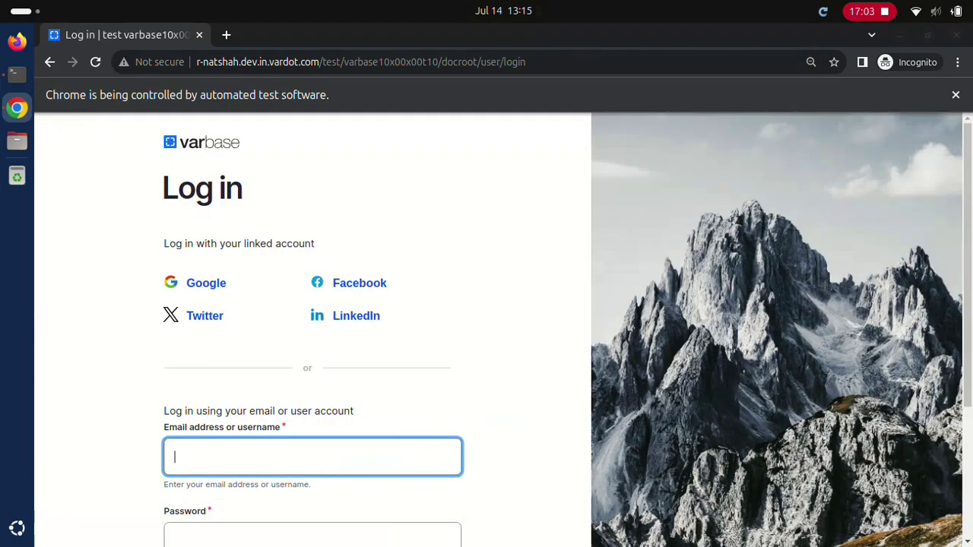
Step: Log in as webmaster, enable 'Allow custom account name' and save the settings
type("webmaster")
left_click(312, 536)
type("•")
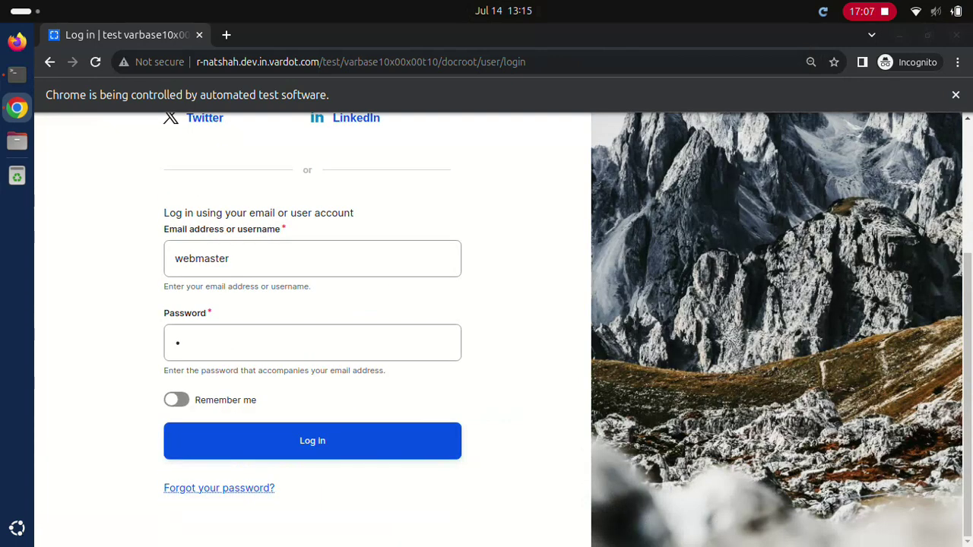
left_click(312, 441)
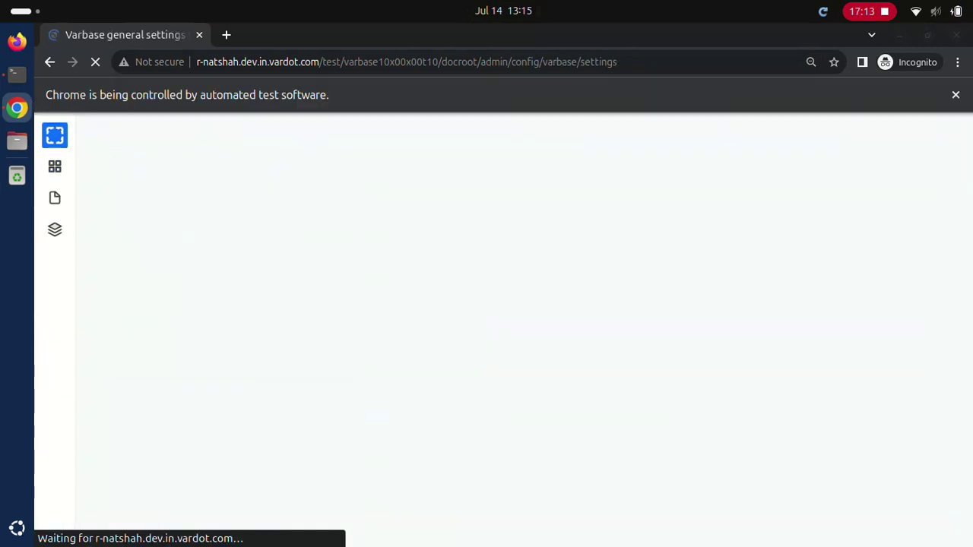
left_click(136, 297)
left_click(175, 362)
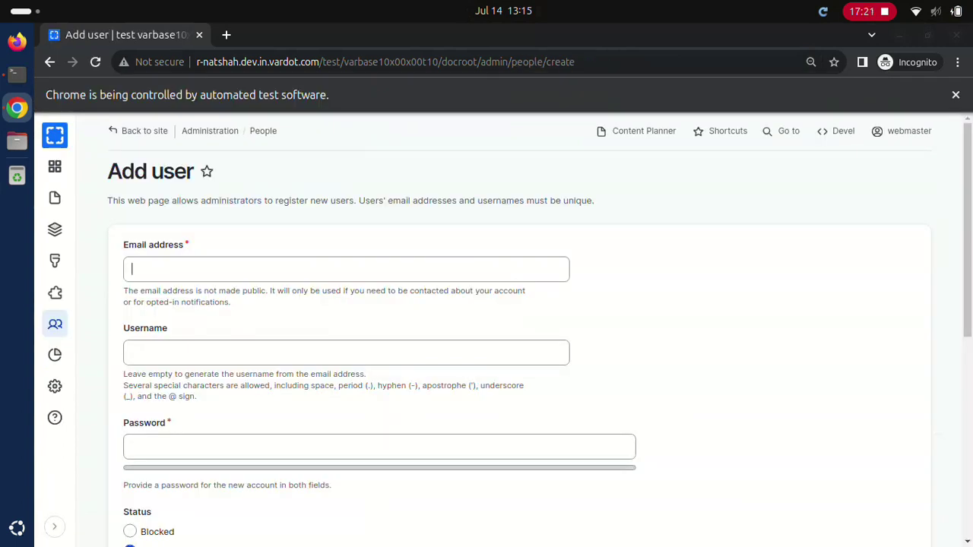
Step: Create a new user with only a test email address and password, no username
left_click(346, 352)
left_click(379, 447)
type("Password1234!")
scroll(486, 326, "down", 6)
left_click(177, 461)
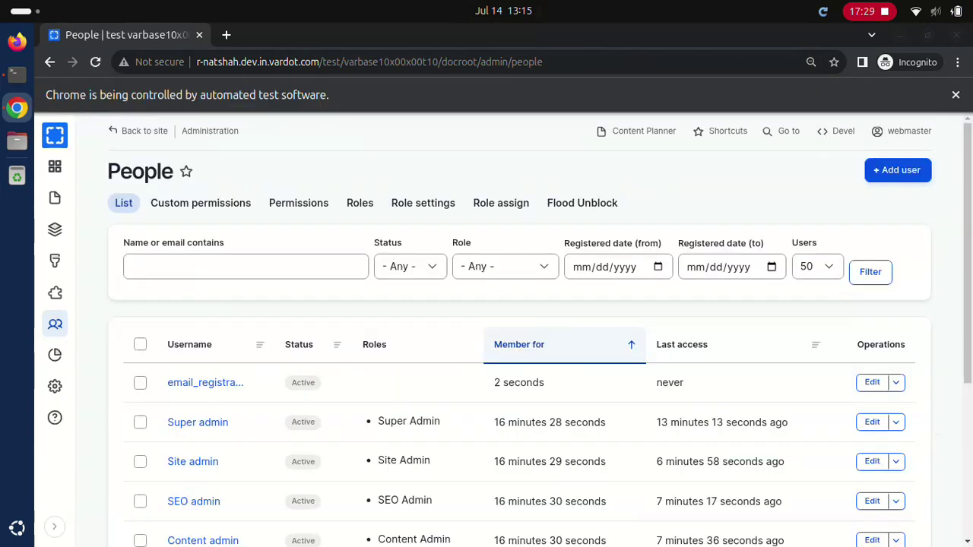
Step: Cancel the auto-generated email_registration user, deleting the account and its content
left_click(871, 382)
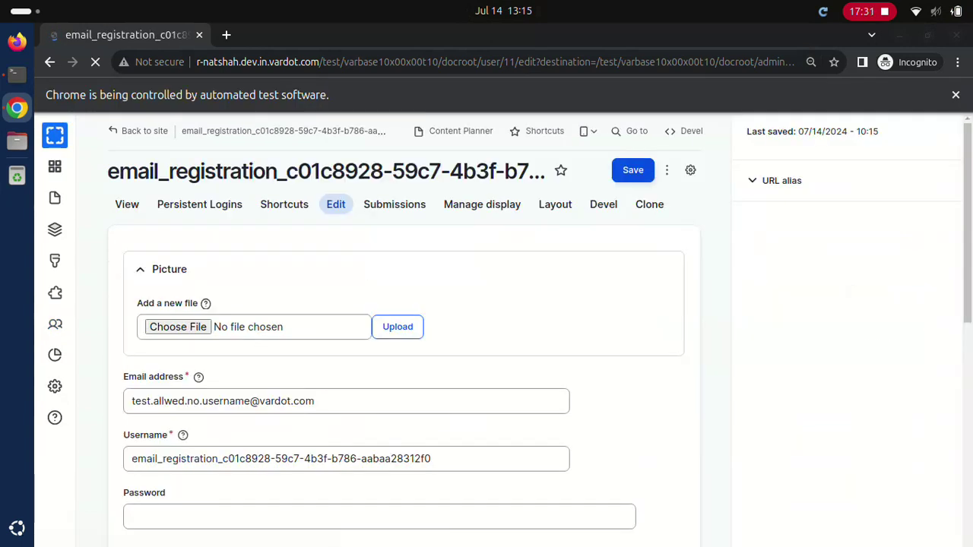
left_click(666, 170)
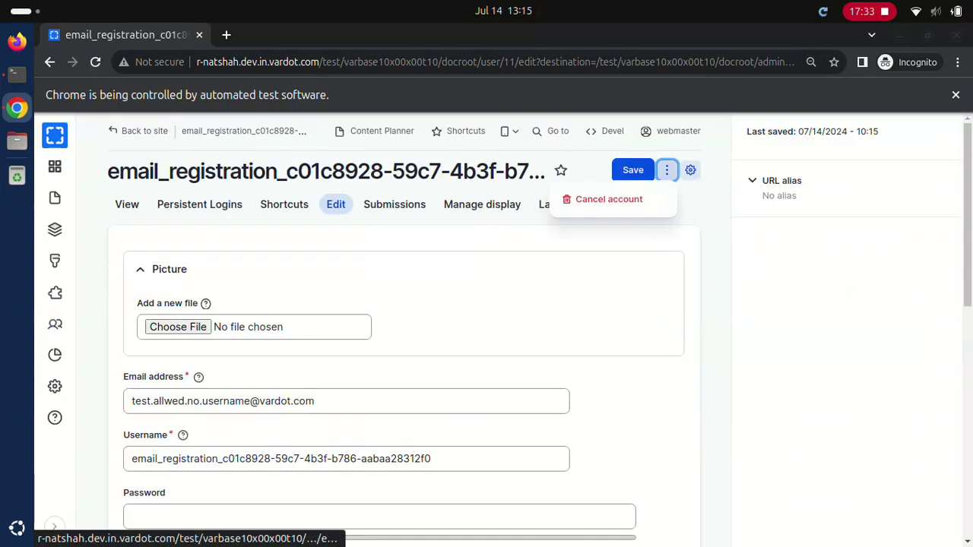
left_click(609, 199)
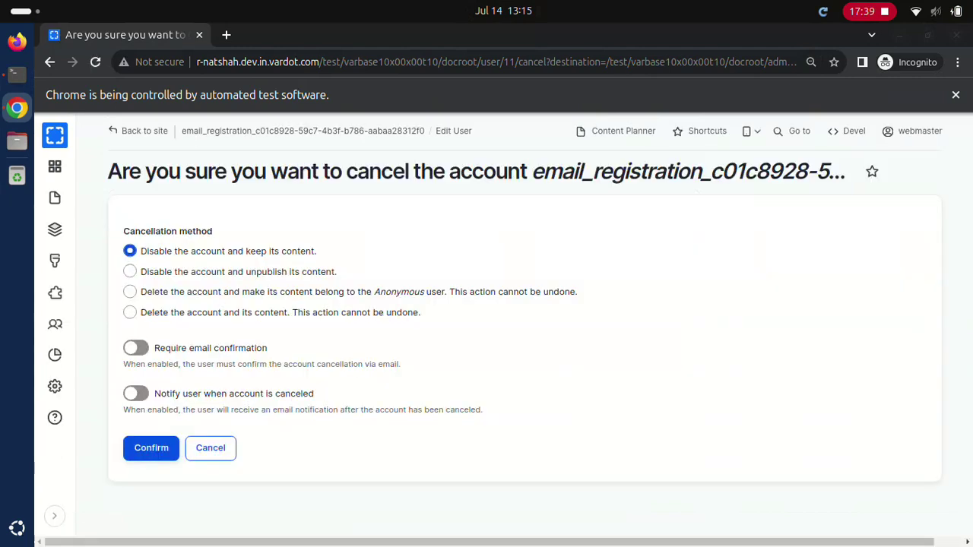
left_click(130, 312)
left_click(152, 447)
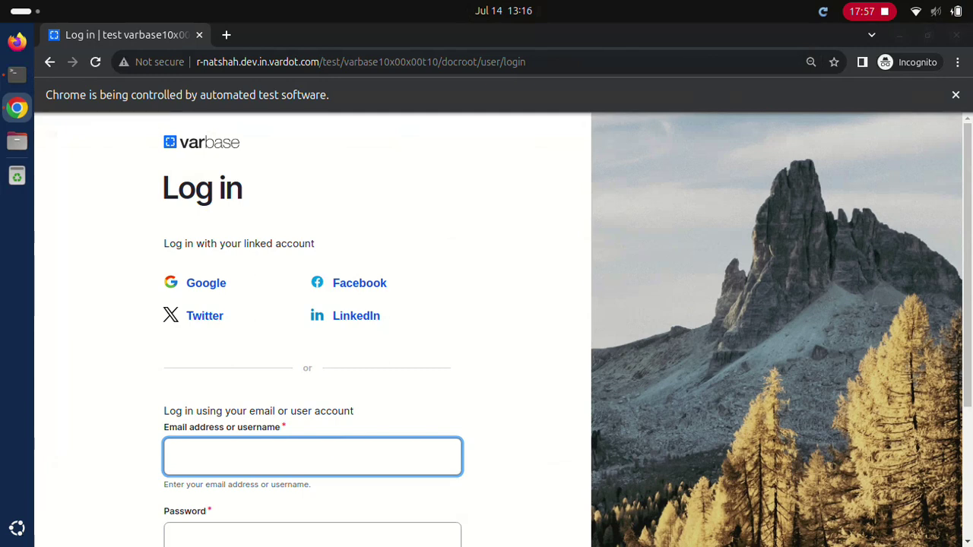
Step: Log in with username webmaster and its password
type("webmaster")
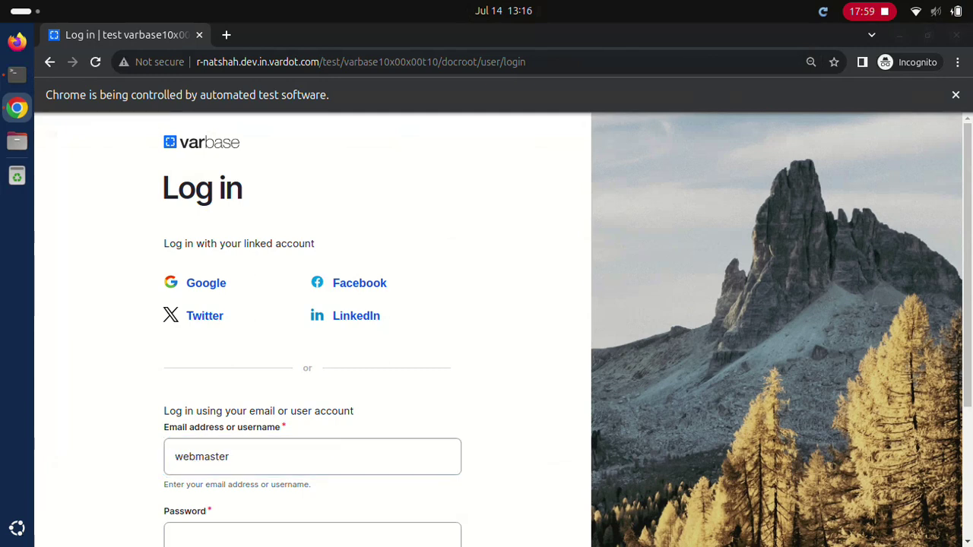
left_click(312, 535)
type("d")
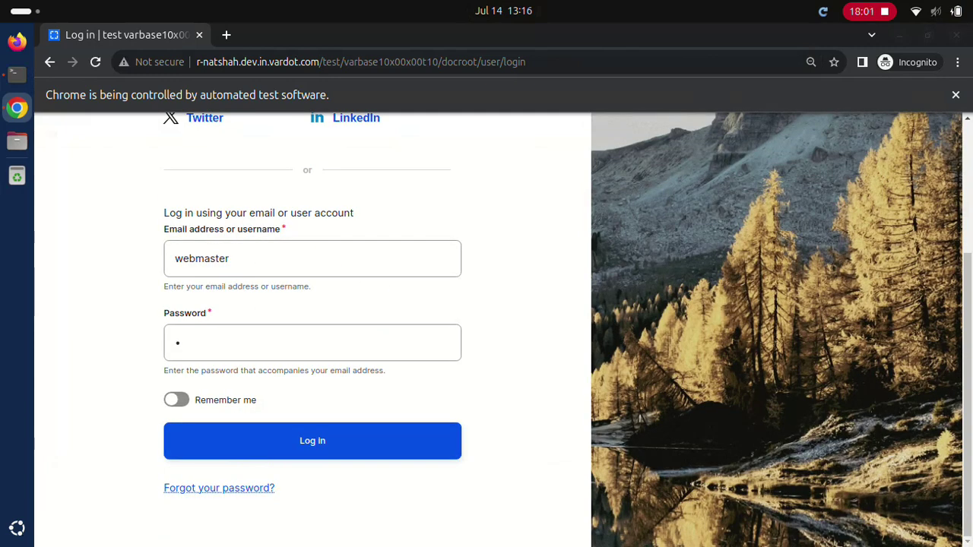
left_click(312, 441)
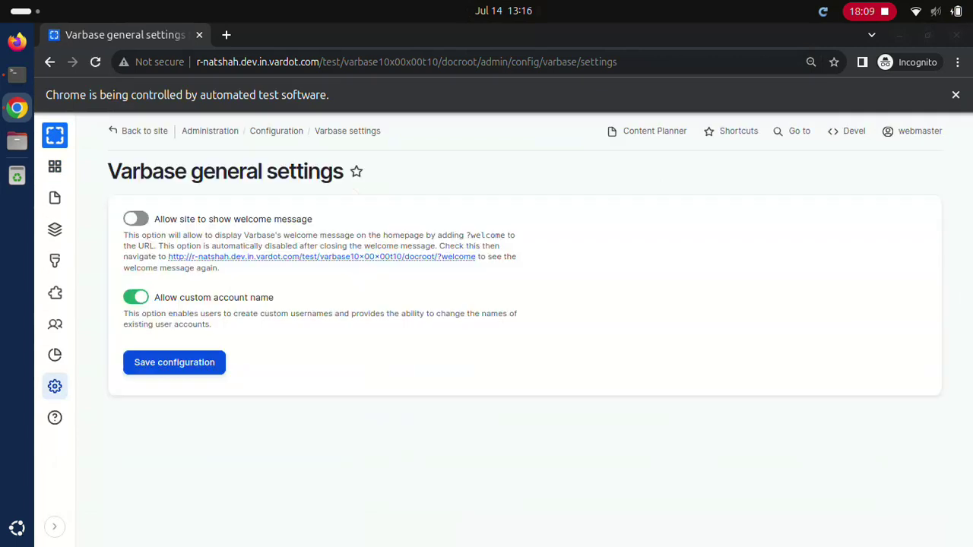
Step: Save the general settings, then enter a new user's e-mail and username 'Test Account Name'
left_click(174, 362)
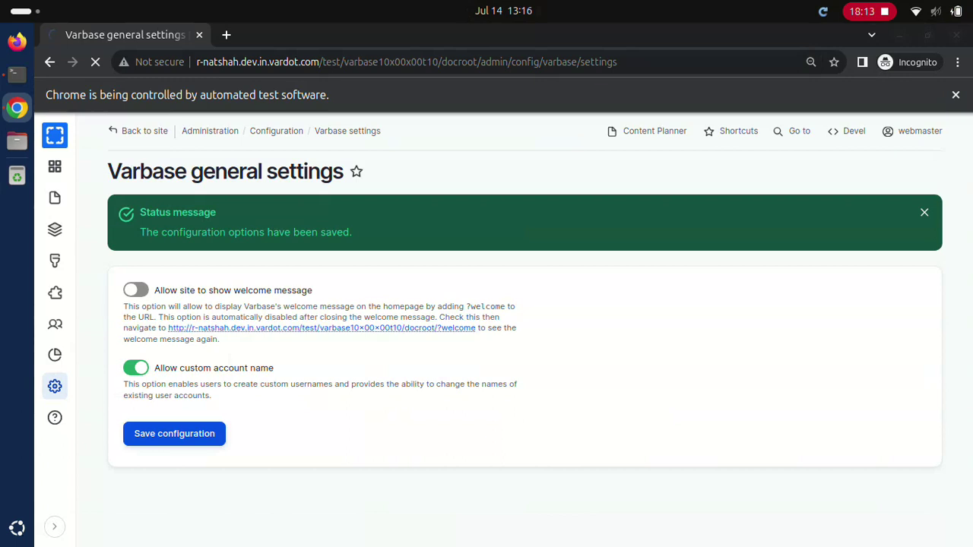
left_click(346, 269)
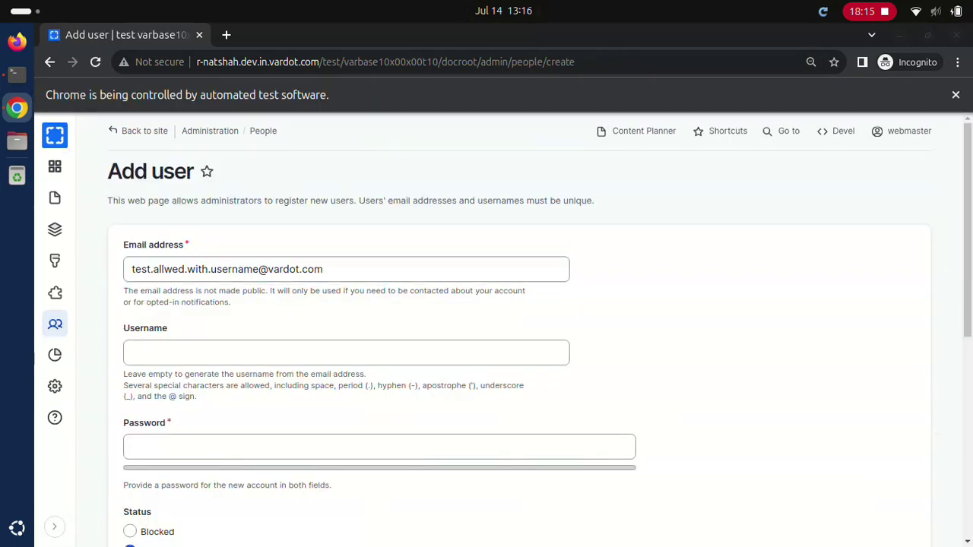
left_click(346, 352)
type("Test Account Name")
Step: Enter and confirm the new user's password and create the account
left_click(379, 447)
type("dD.123123ddd")
left_click(379, 517)
type("dD.123123ddd")
left_click(177, 461)
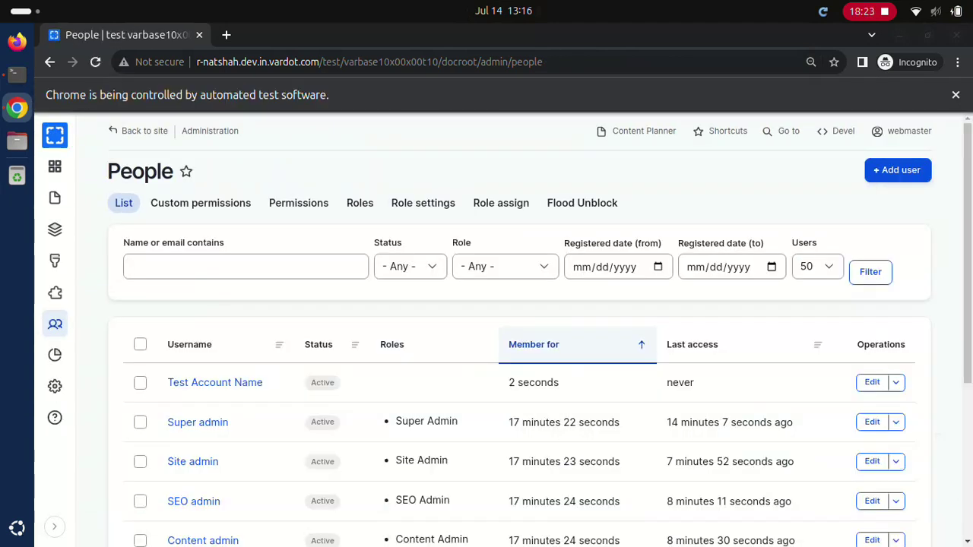
Step: Cancel the Test Account Name account, choosing 'Delete the account and its content'
left_click(872, 382)
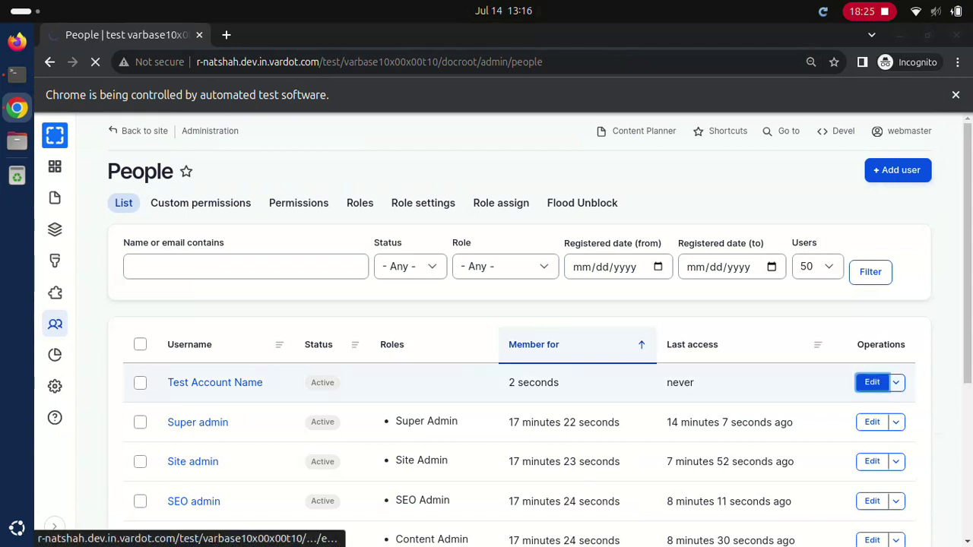
left_click(667, 170)
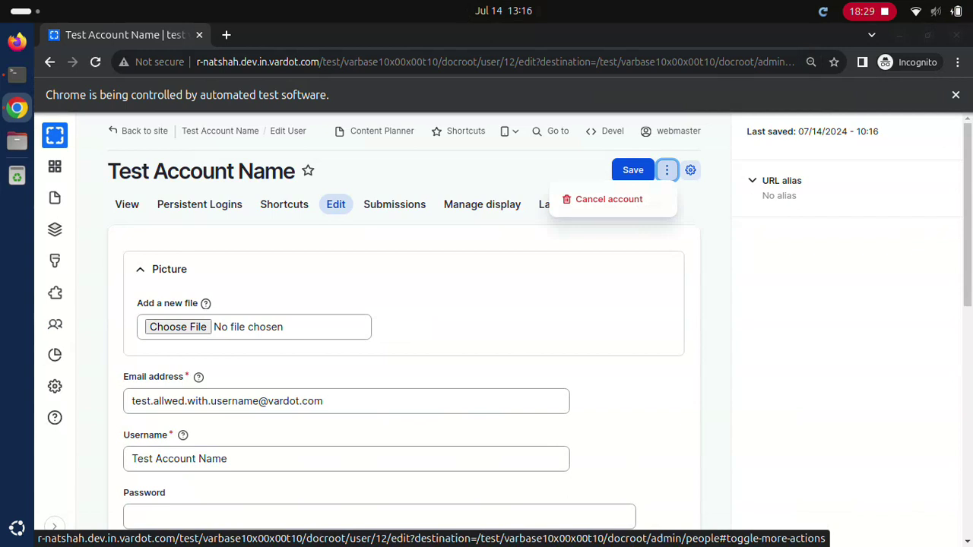
left_click(608, 200)
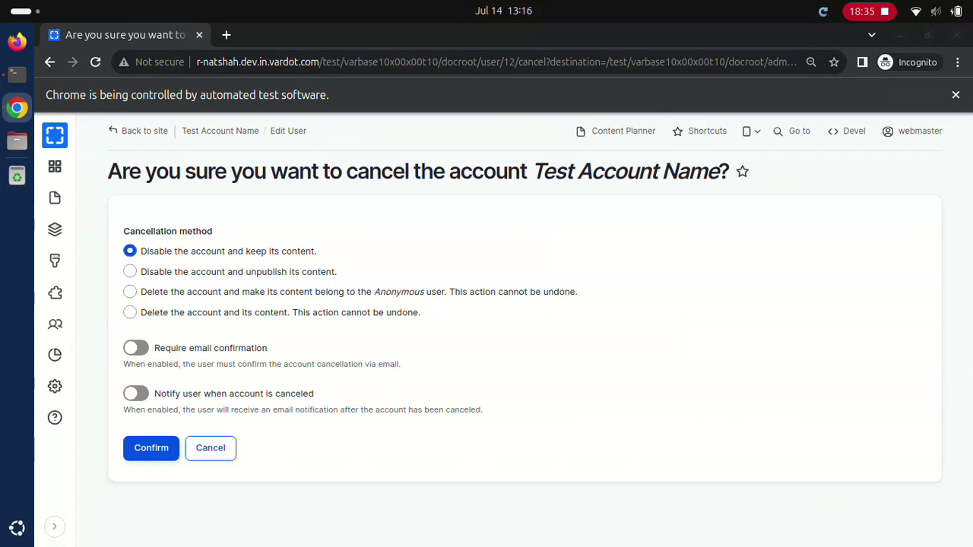
left_click(130, 312)
left_click(152, 448)
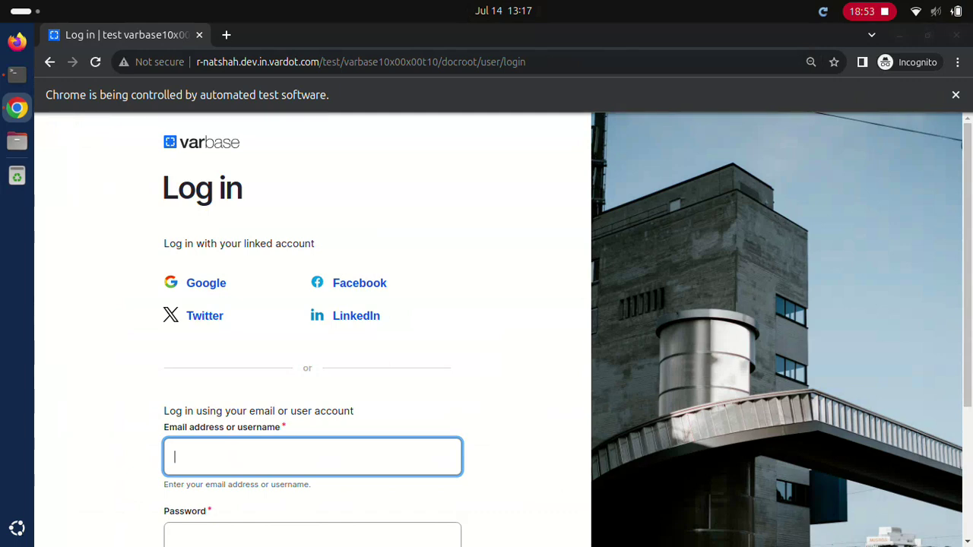
Step: Log in with username 'Normal user' and its password
type("Normal user")
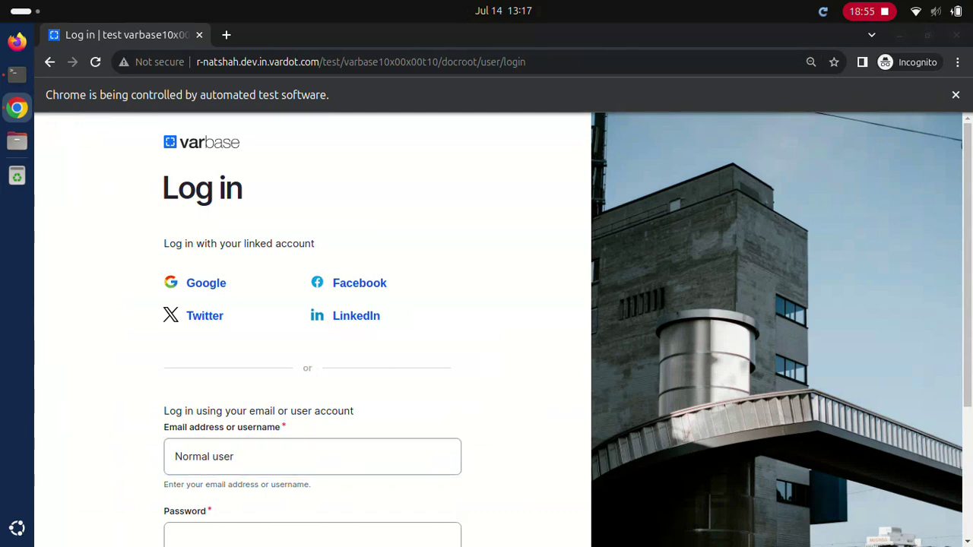
key("Tab")
type("••••••••••••")
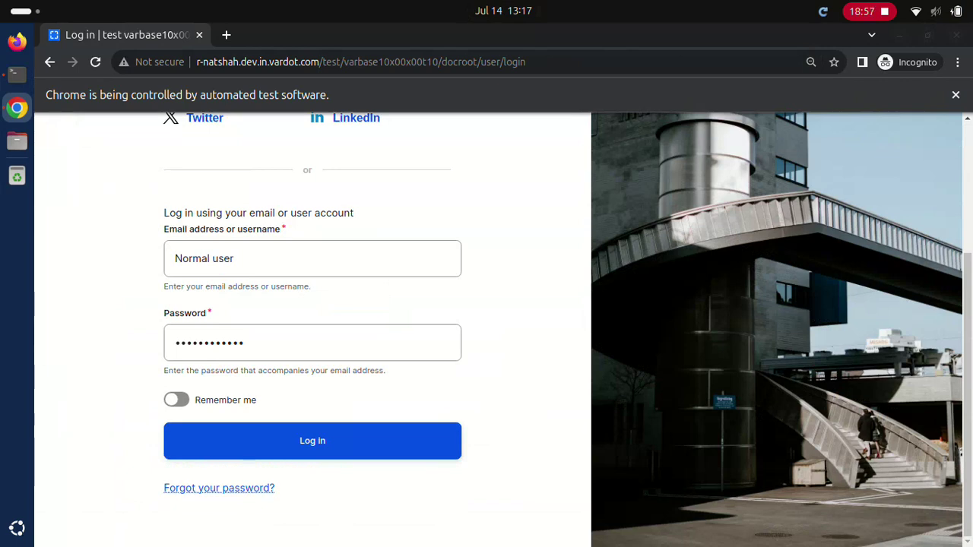
key("Return")
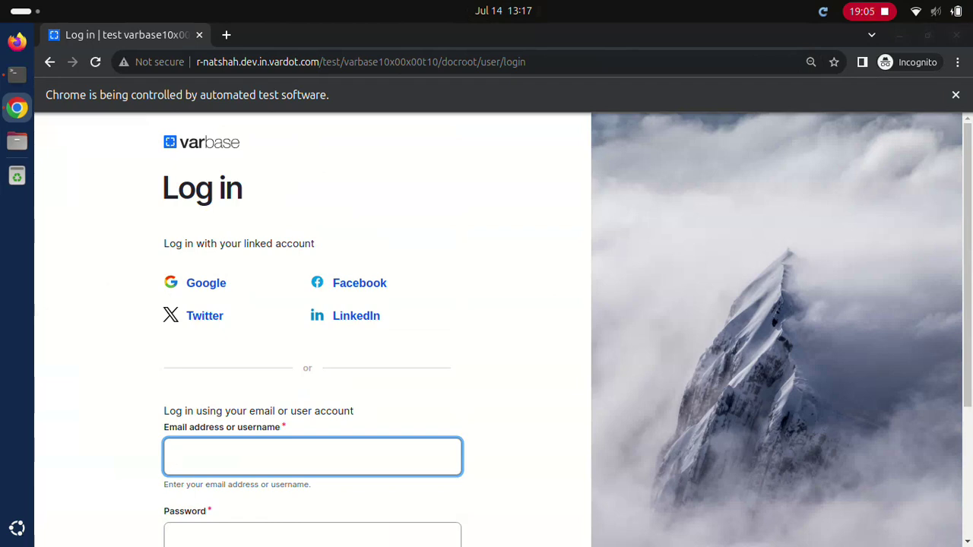
left_click(311, 535)
type("a")
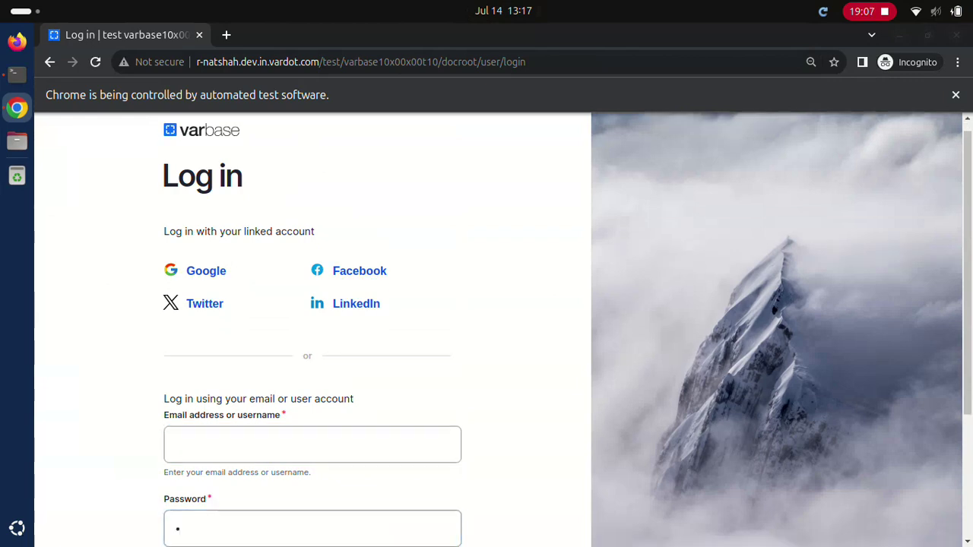
key("Return")
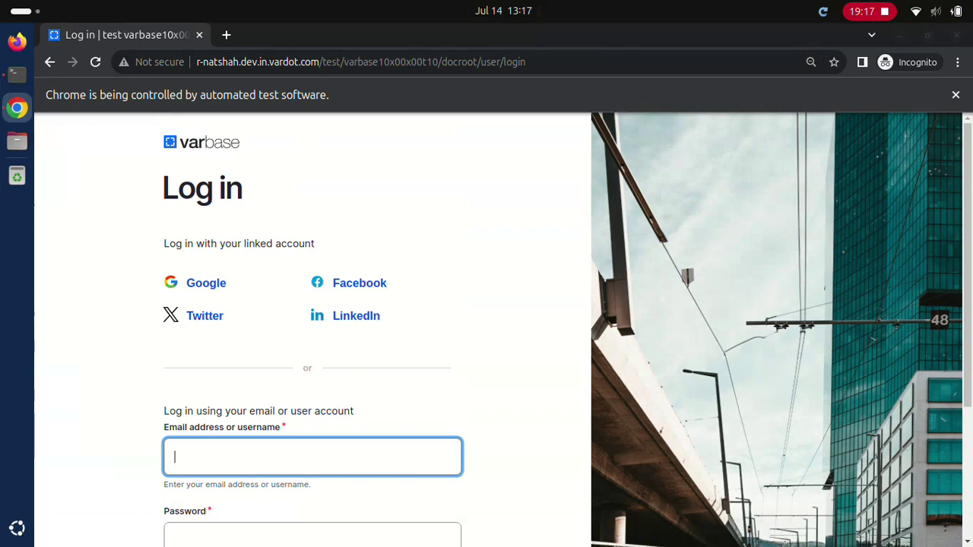
left_click(311, 535)
type("•")
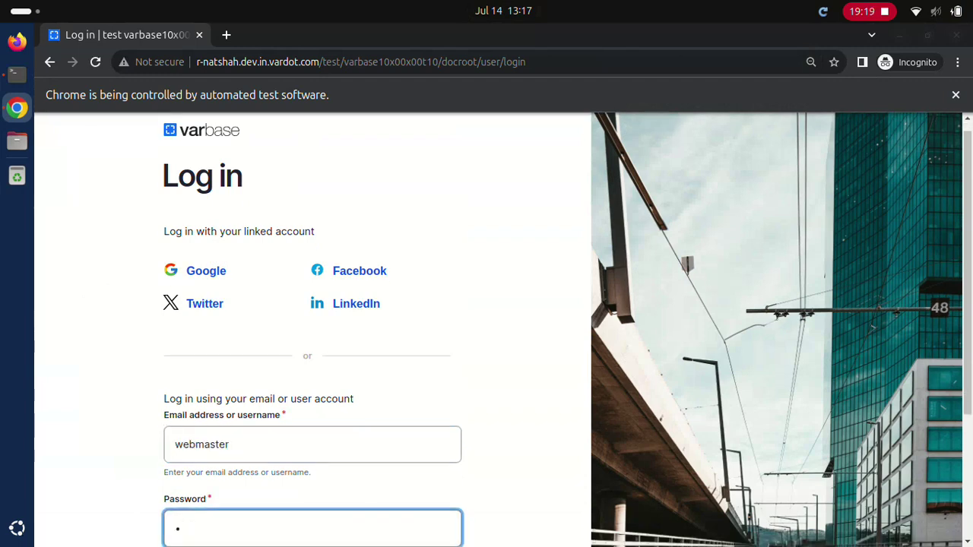
scroll(501, 329, "down", 3)
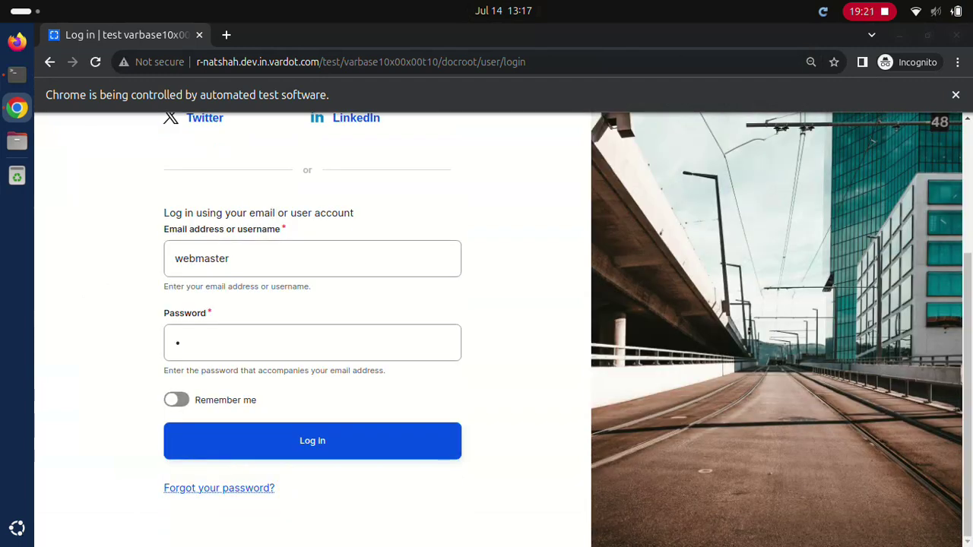
left_click(312, 441)
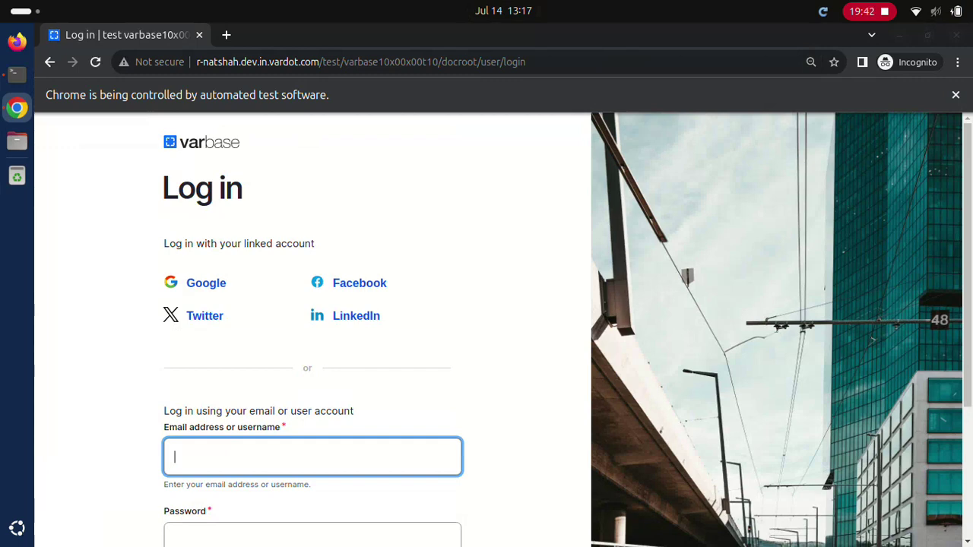
type("webmaster")
left_click(312, 535)
type("d")
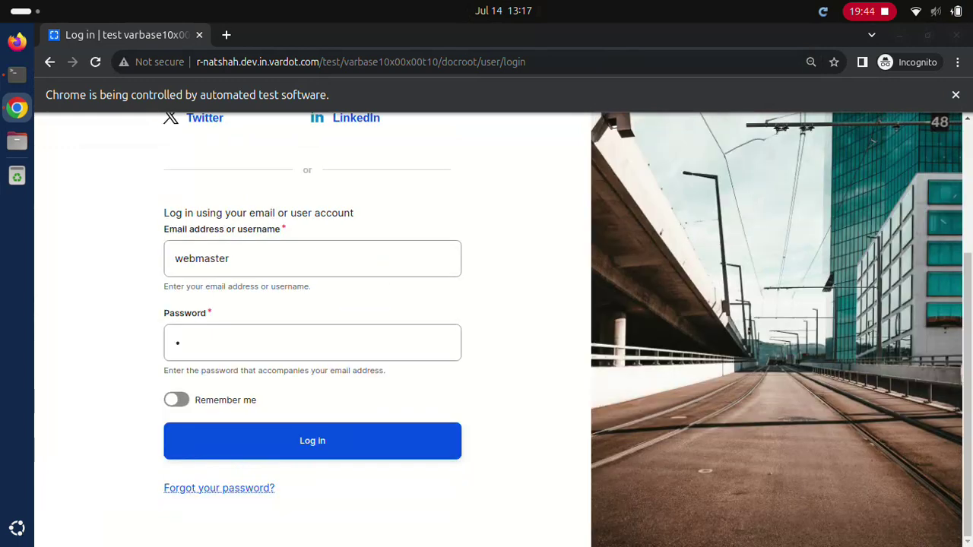
left_click(312, 441)
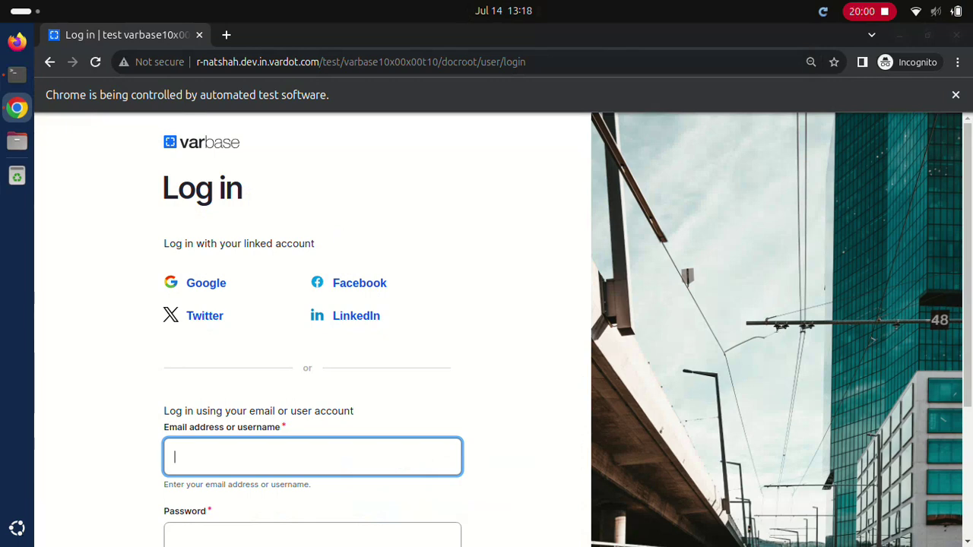
type("webmaster")
left_click(311, 535)
type("d")
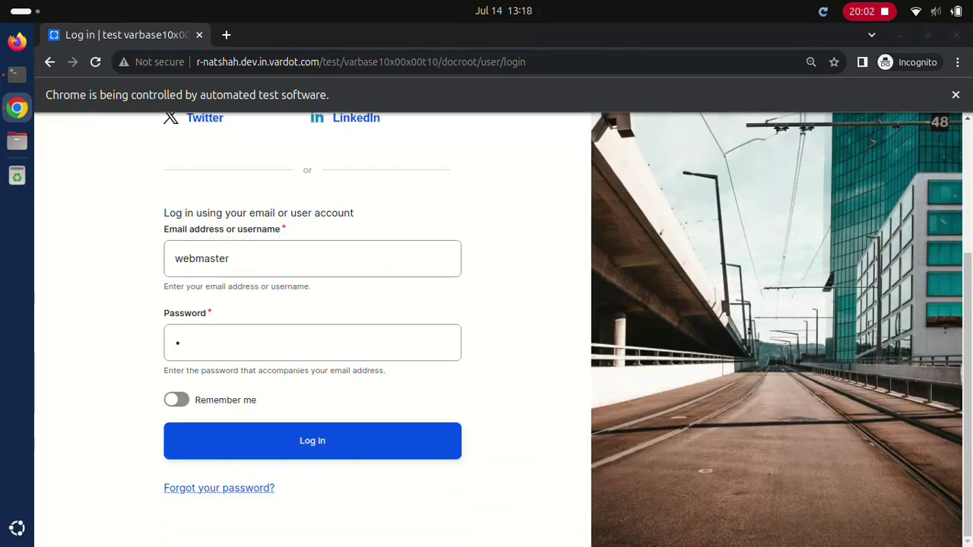
left_click(312, 440)
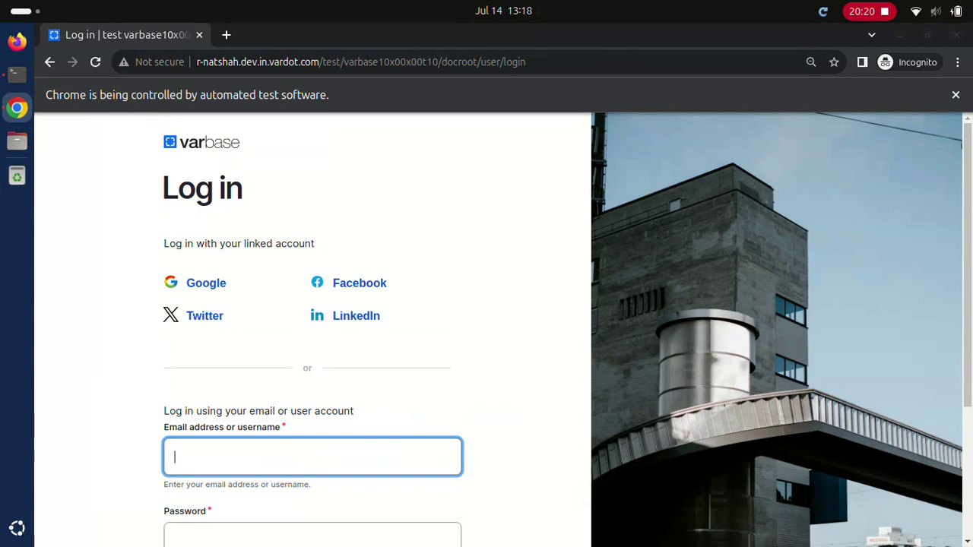
type("webmaster")
left_click(312, 536)
type("•")
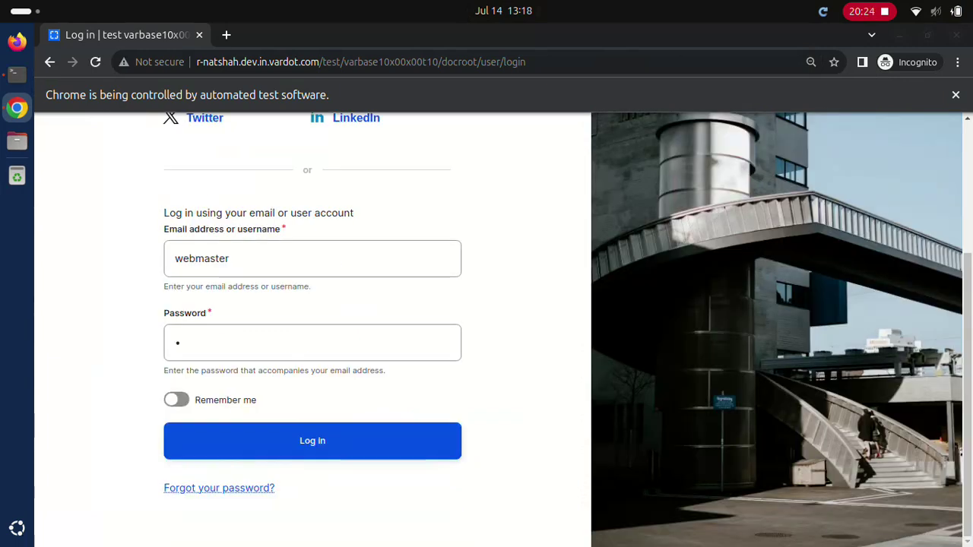
left_click(312, 441)
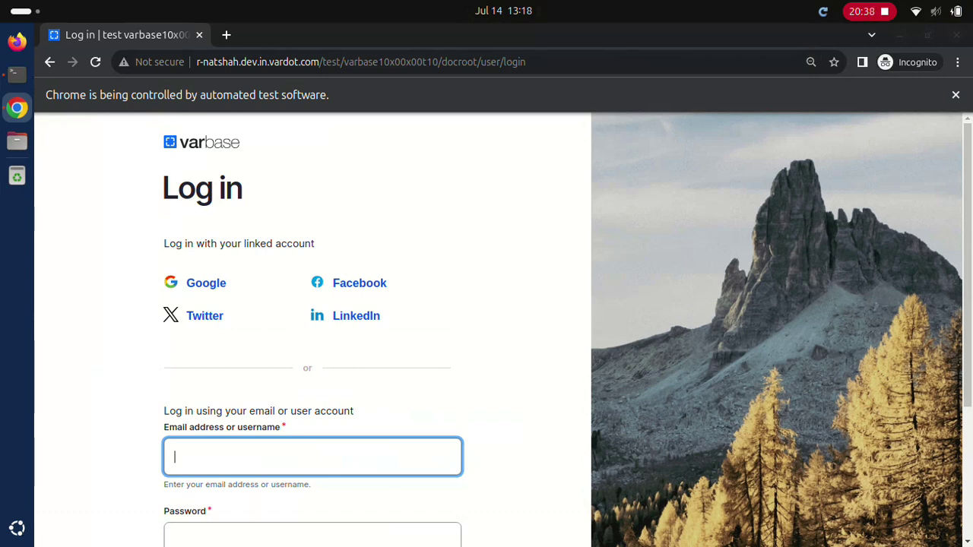
type("webmaster")
left_click(312, 536)
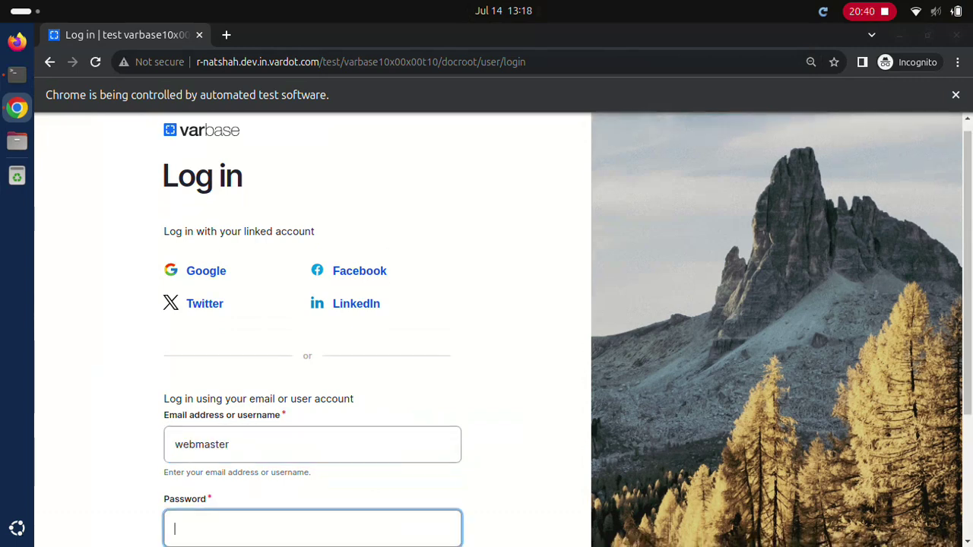
type("d")
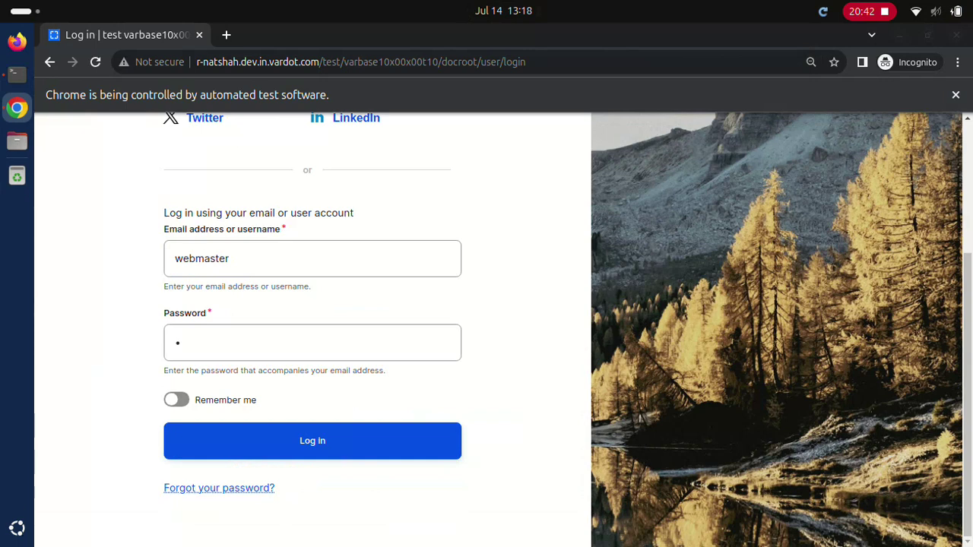
left_click(311, 441)
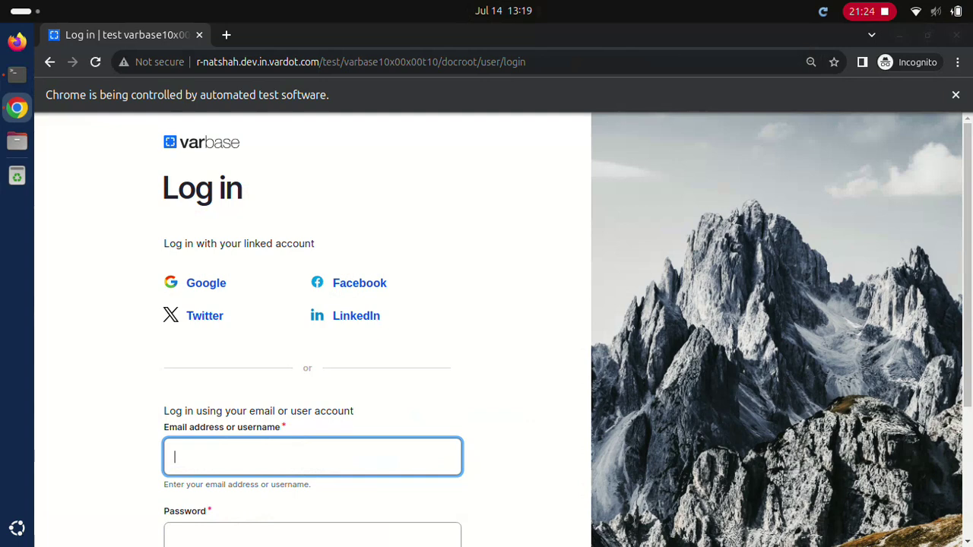
type("webmaster")
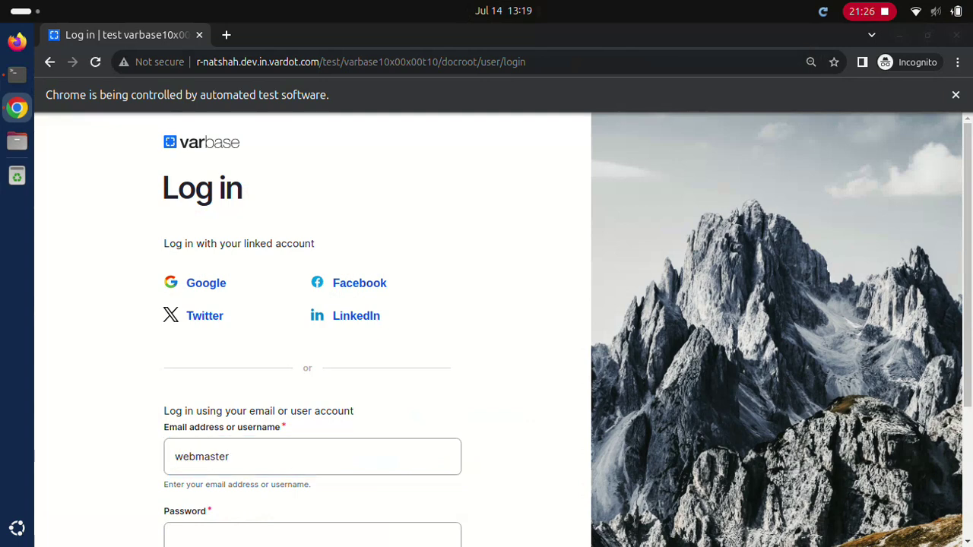
left_click(311, 536)
type("d")
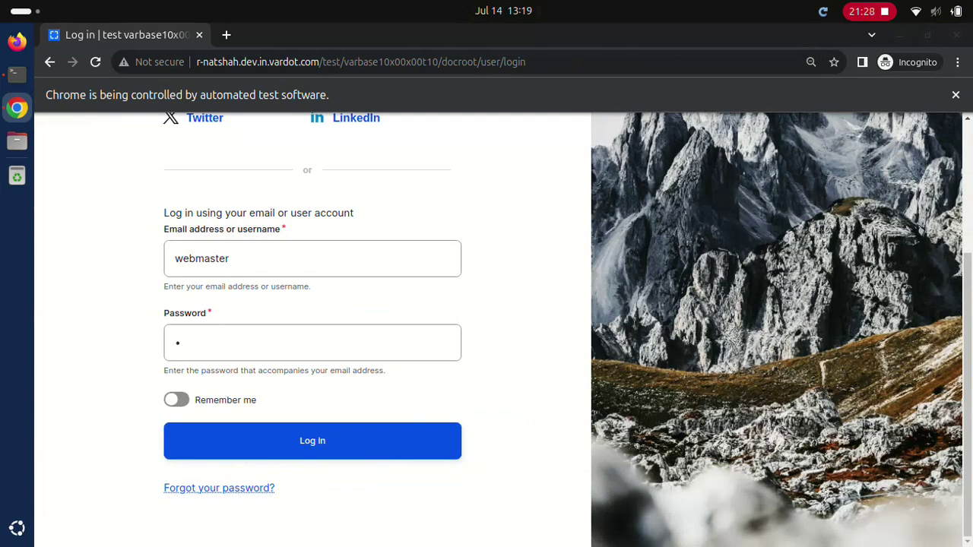
left_click(312, 441)
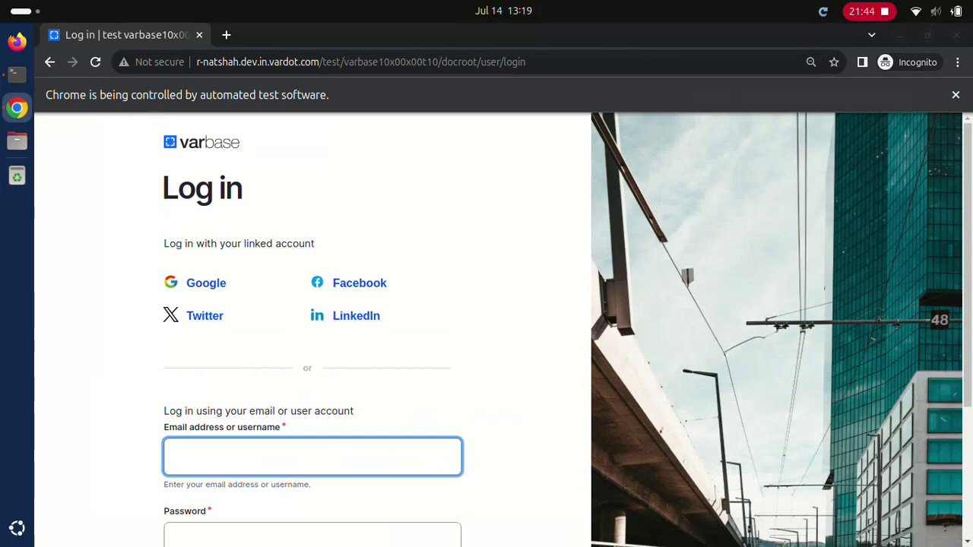
type("webmaster")
left_click(312, 536)
type("d")
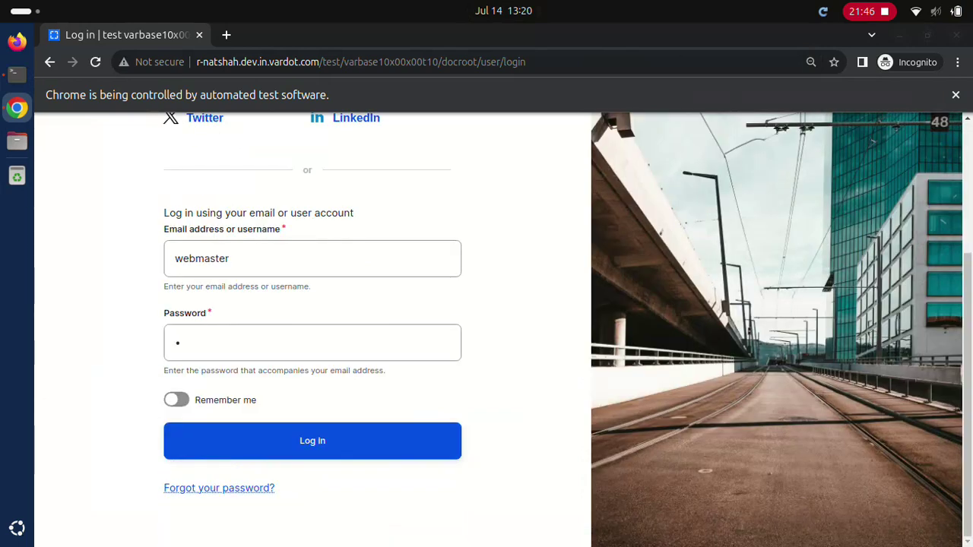
left_click(312, 441)
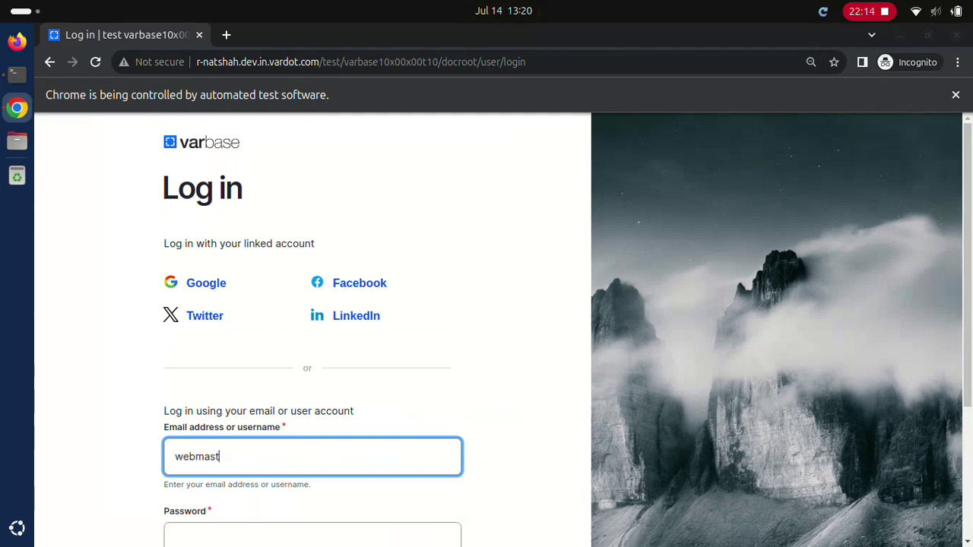
type("webmaster")
left_click(311, 535)
type("d")
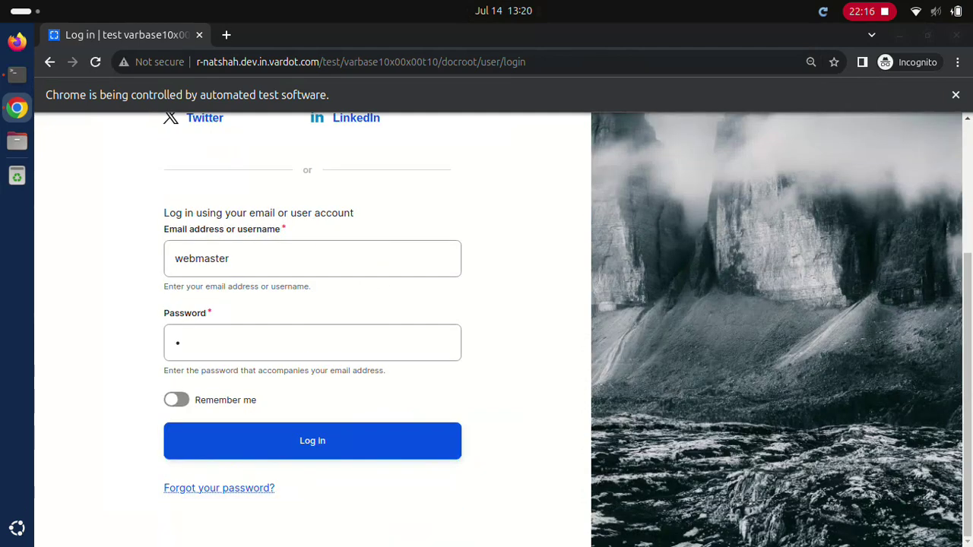
left_click(312, 441)
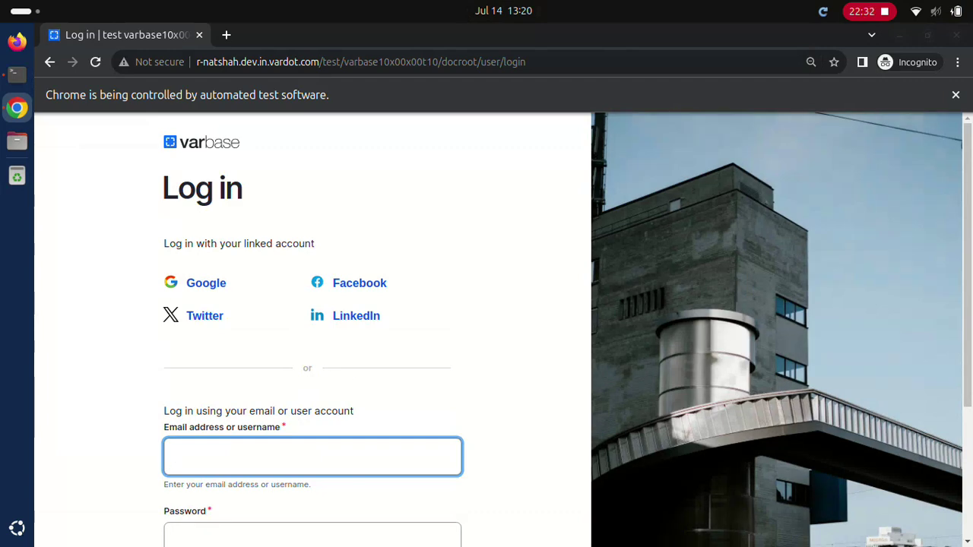
type("webmaster")
left_click(311, 534)
type("d")
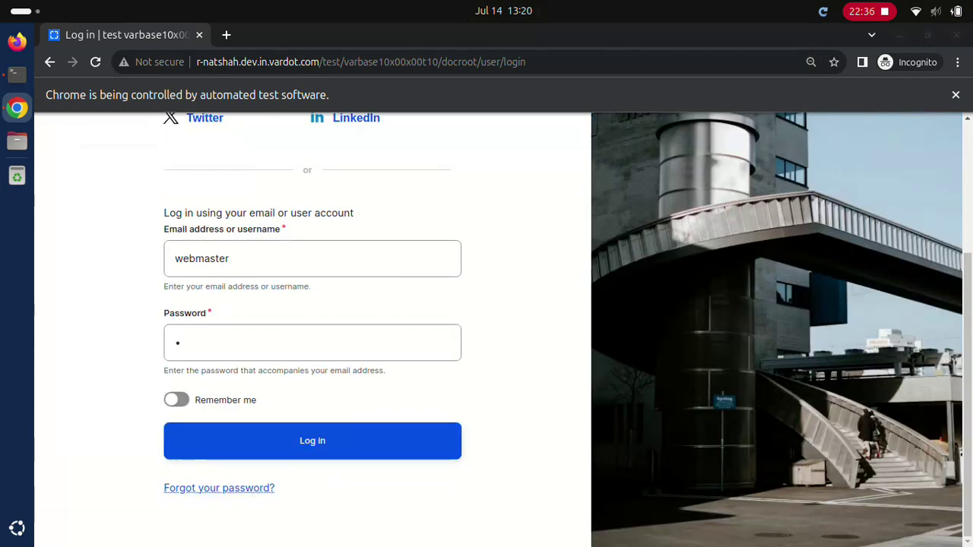
left_click(312, 441)
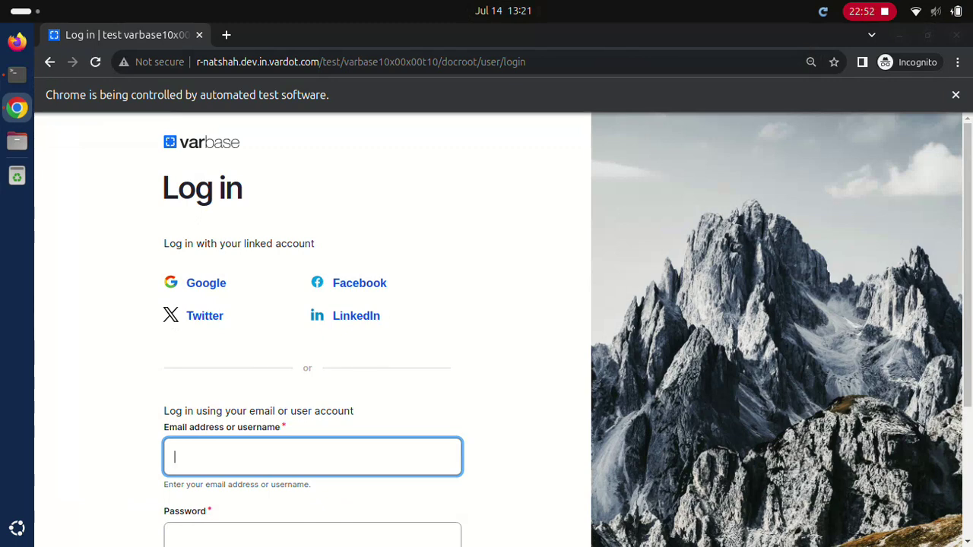
type("webmaster")
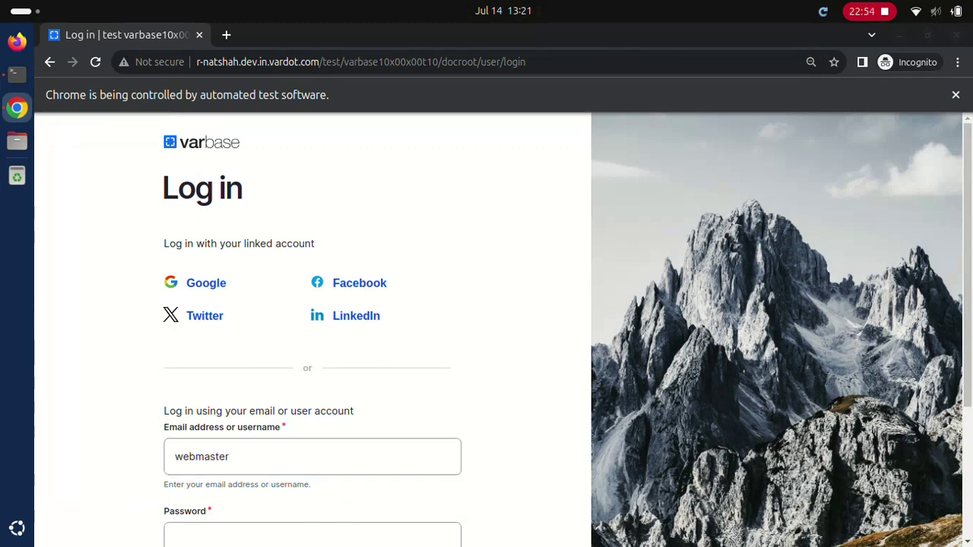
left_click(312, 536)
type("d")
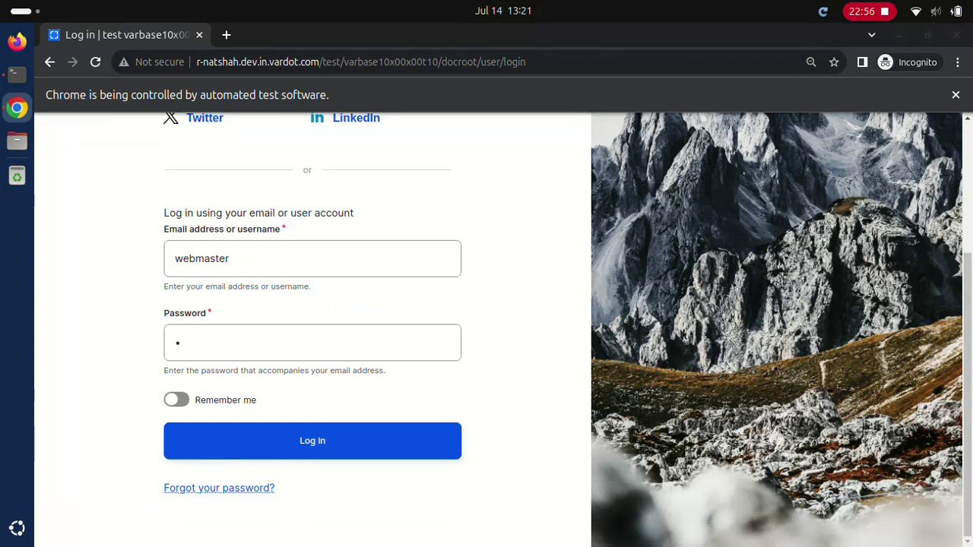
left_click(311, 440)
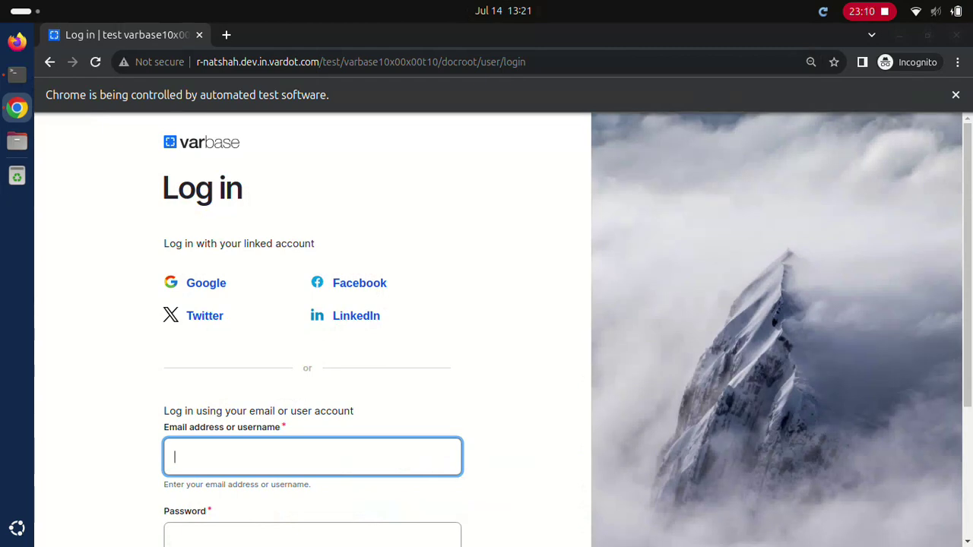
type("webmaster")
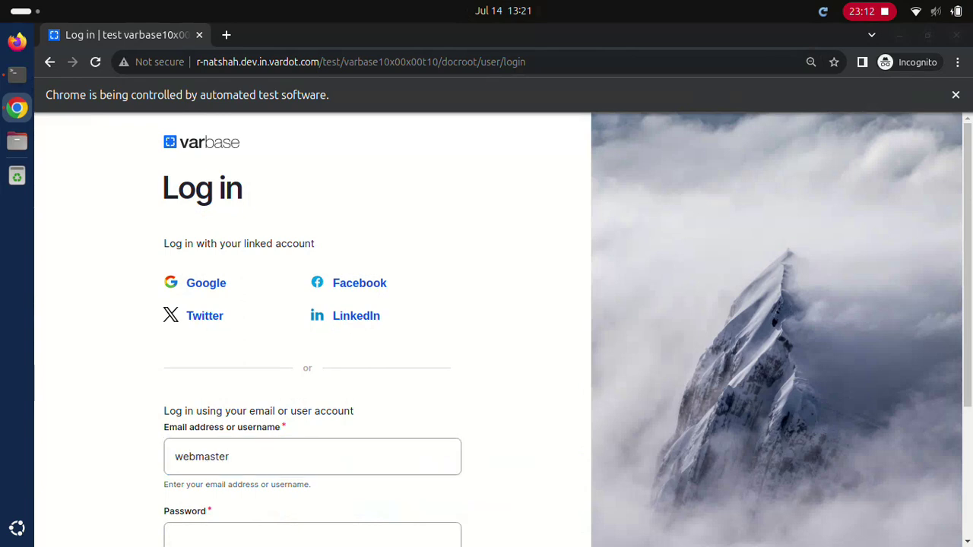
left_click(312, 536)
type("d")
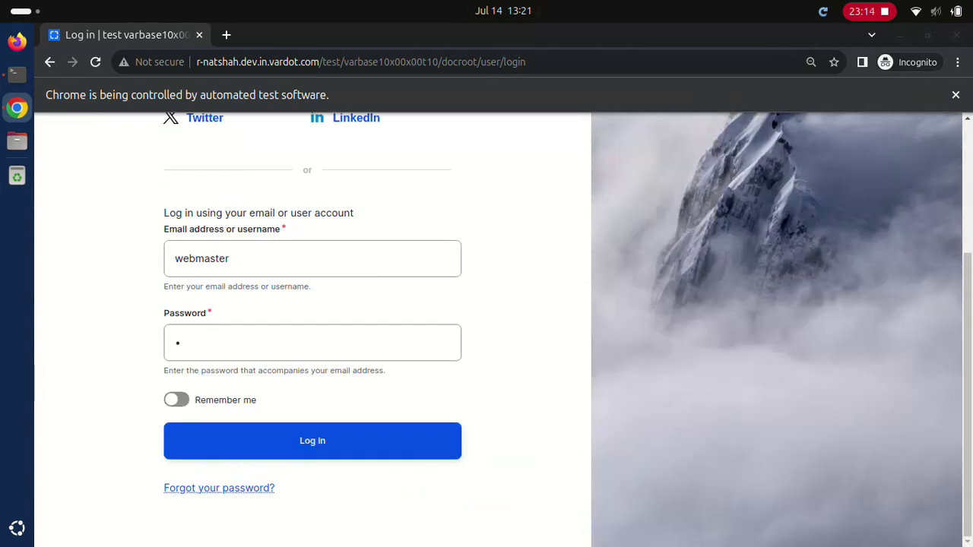
left_click(312, 441)
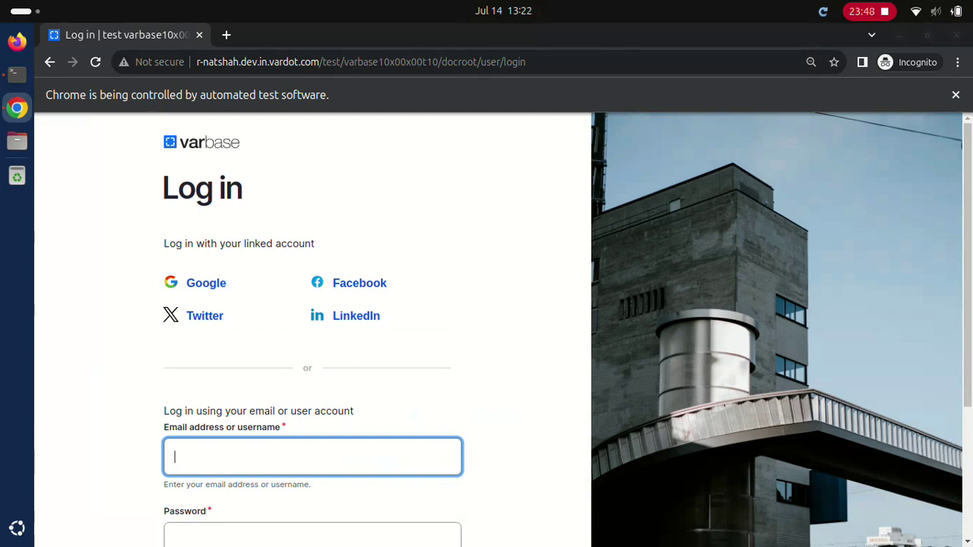
Step: Submit the login form twice with username webmaster and its password
type("webmaster")
left_click(312, 534)
type("a")
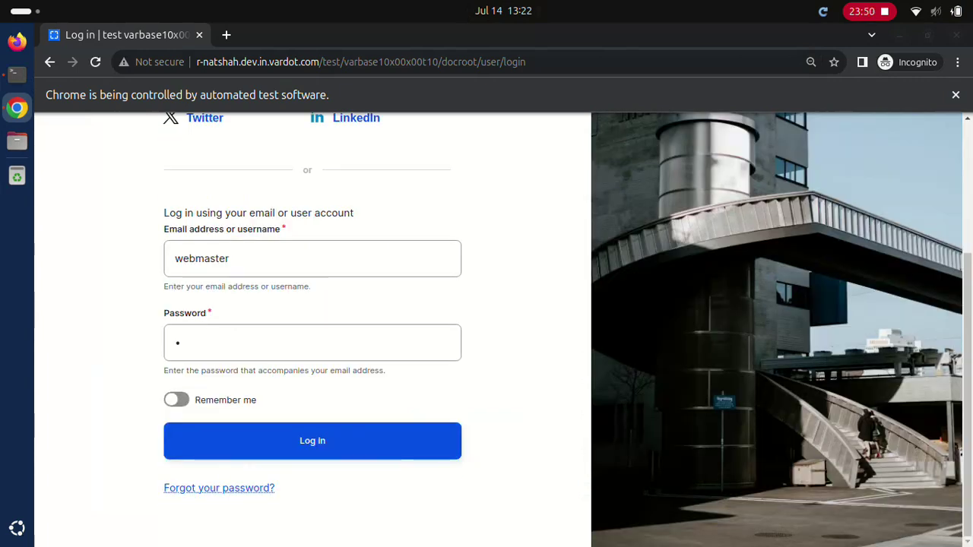
left_click(312, 441)
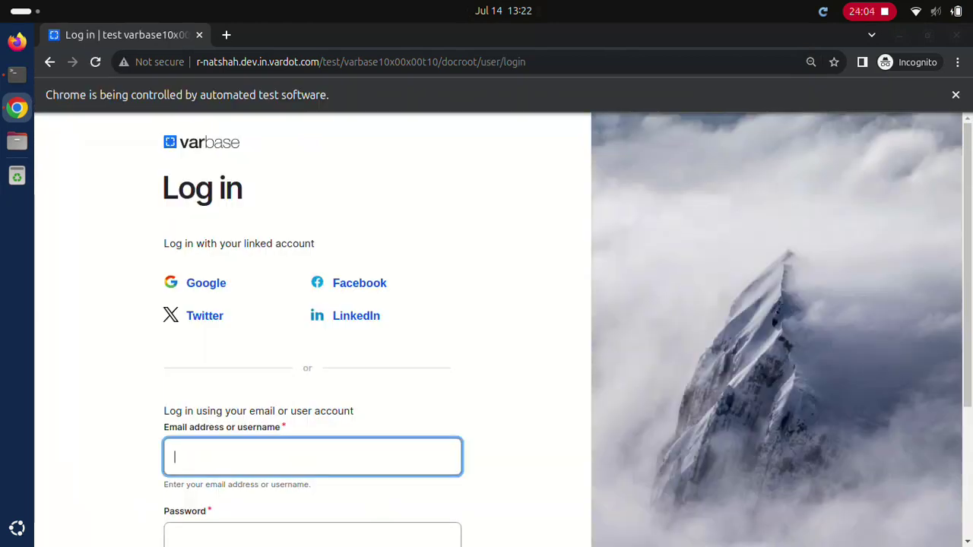
type("webmaster")
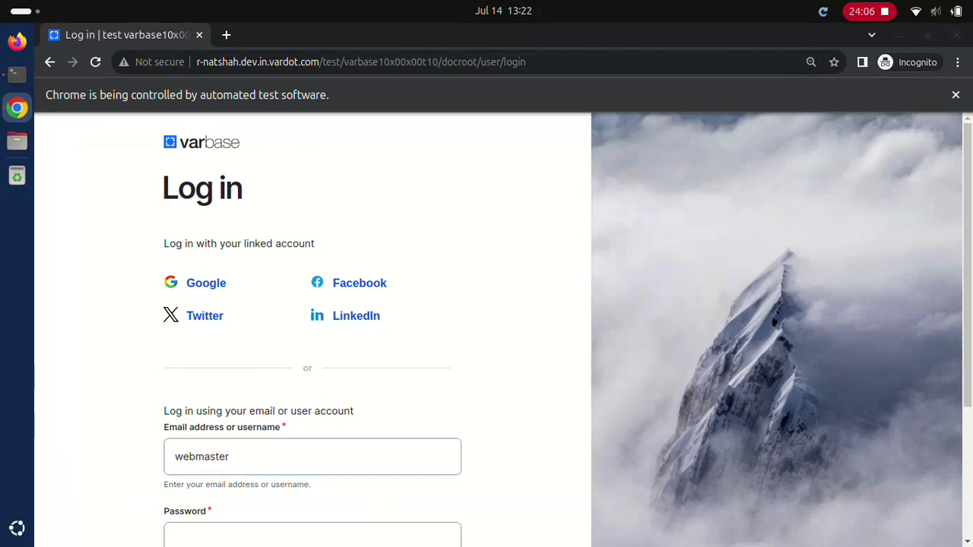
key("Tab")
type("a")
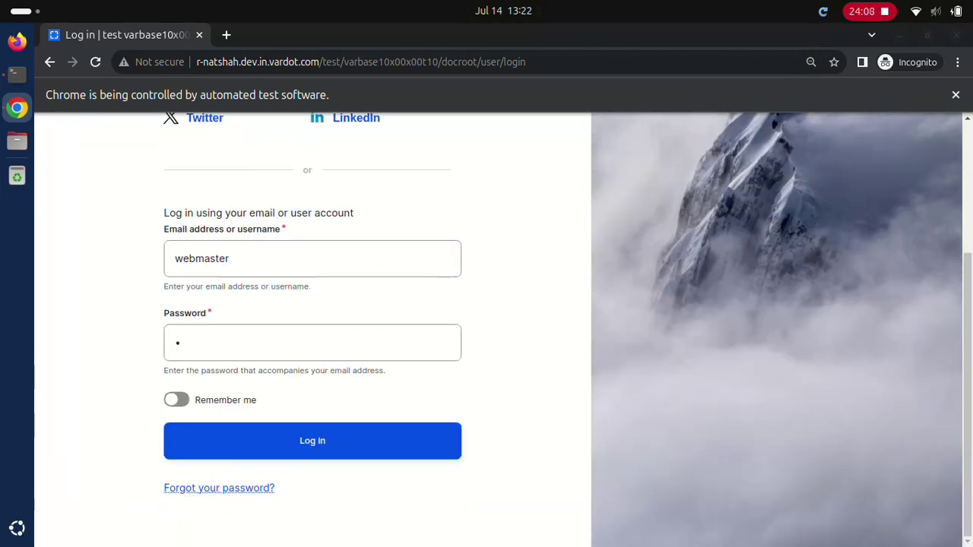
key("Return")
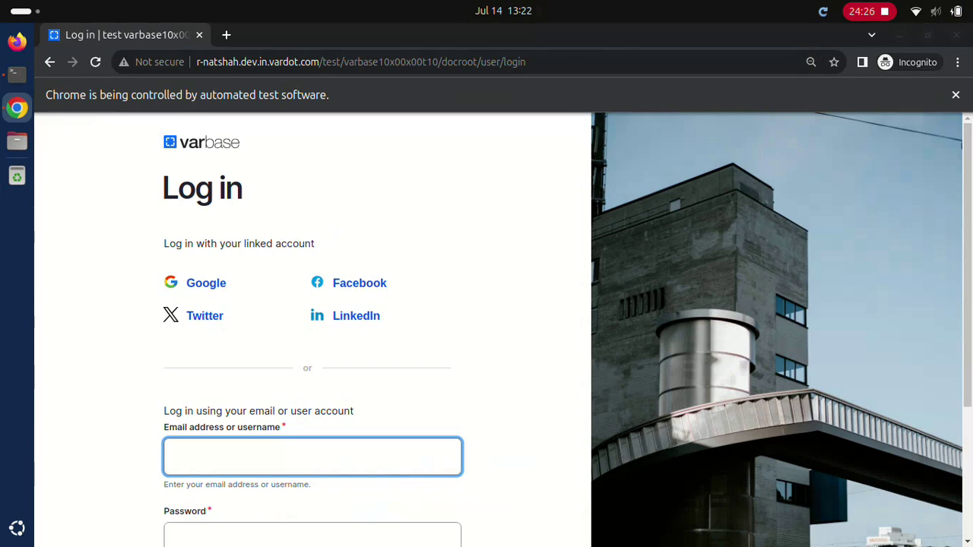
Step: Log in as webmaster twice more, ending on the People list
type("webmaster")
left_click(311, 536)
type("d")
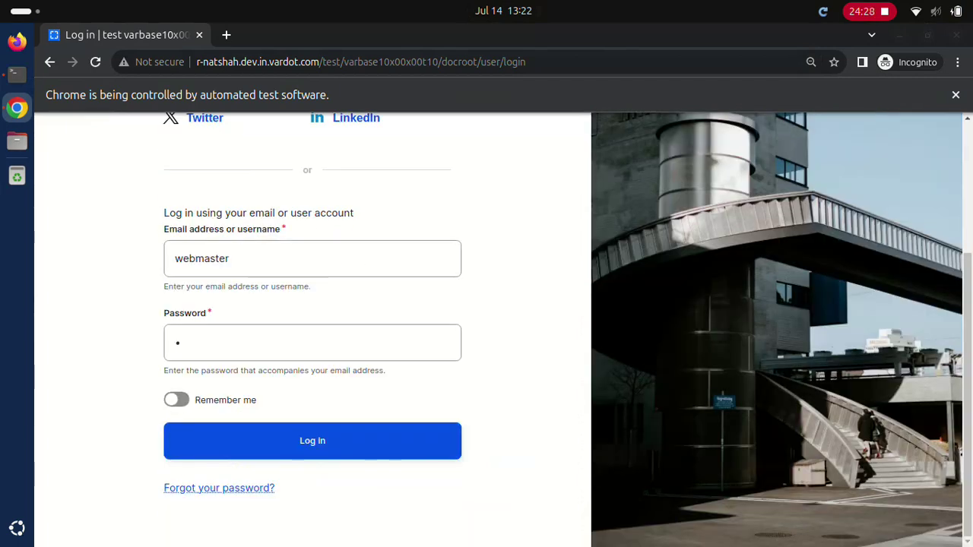
left_click(311, 440)
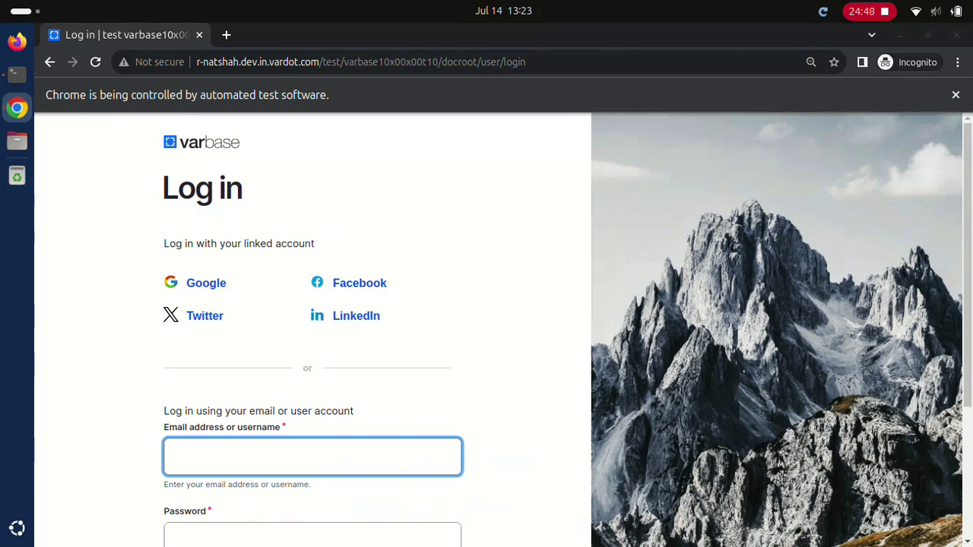
type("webmaster")
key("Tab")
type("a")
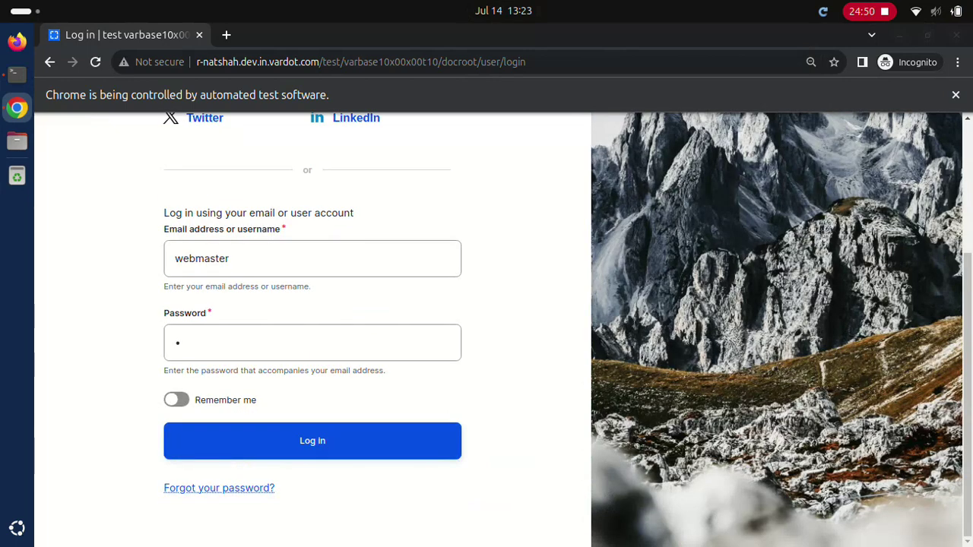
left_click(311, 440)
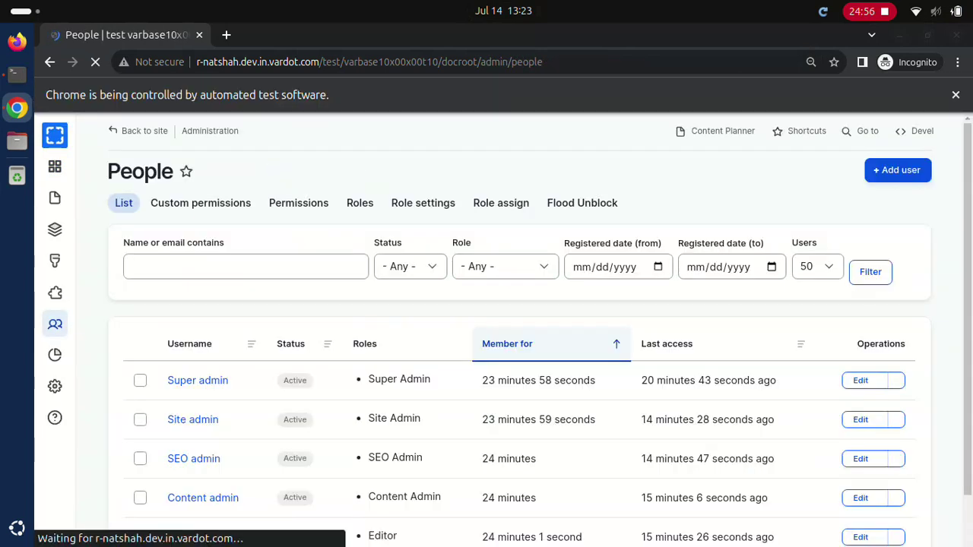
Step: Filter People by 'Normal user' and 'Content admin', opening each profile
type("Normal user")
key("Return")
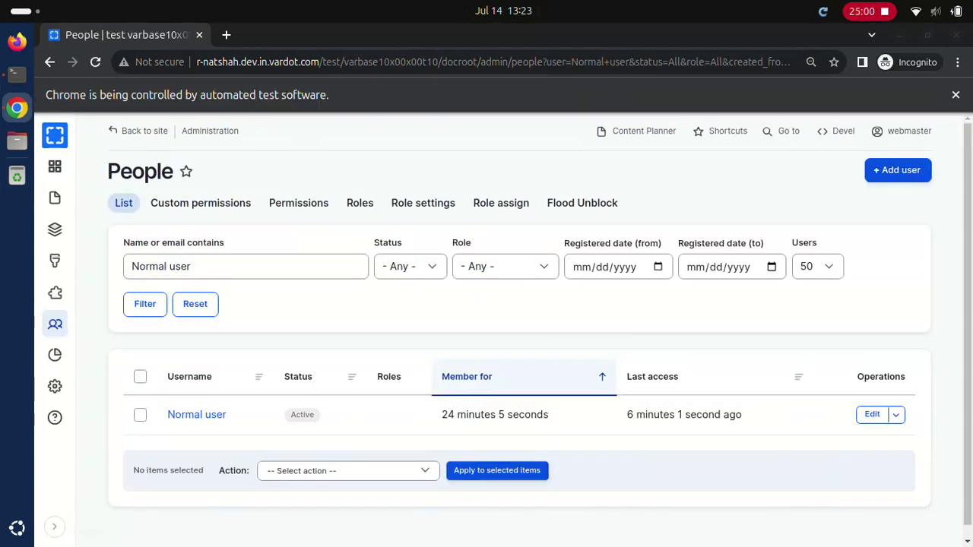
left_click(197, 414)
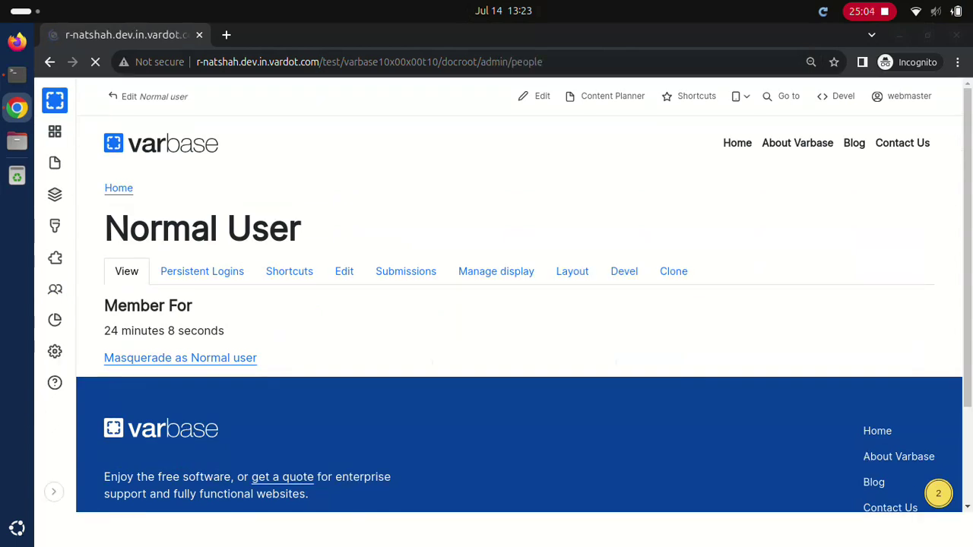
type("Content admin")
key("Return")
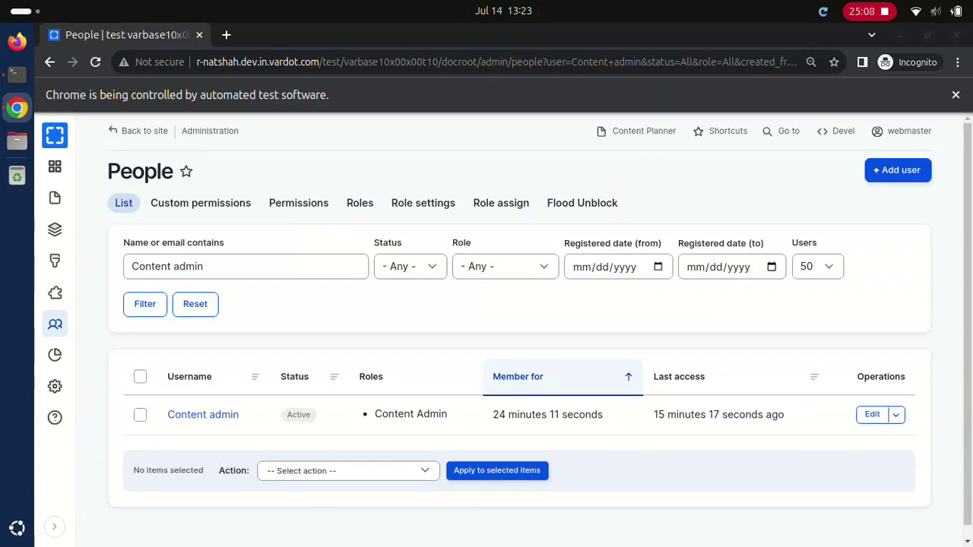
left_click(203, 414)
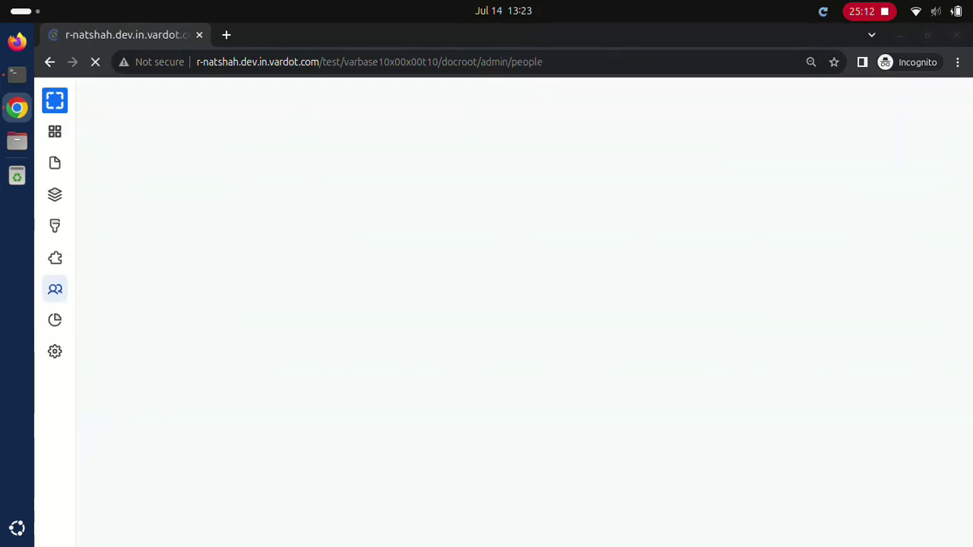
Step: Filter People by 'Site admin' and 'Super admin', opening each profile
left_click(245, 266)
type("Site admin")
left_click(870, 271)
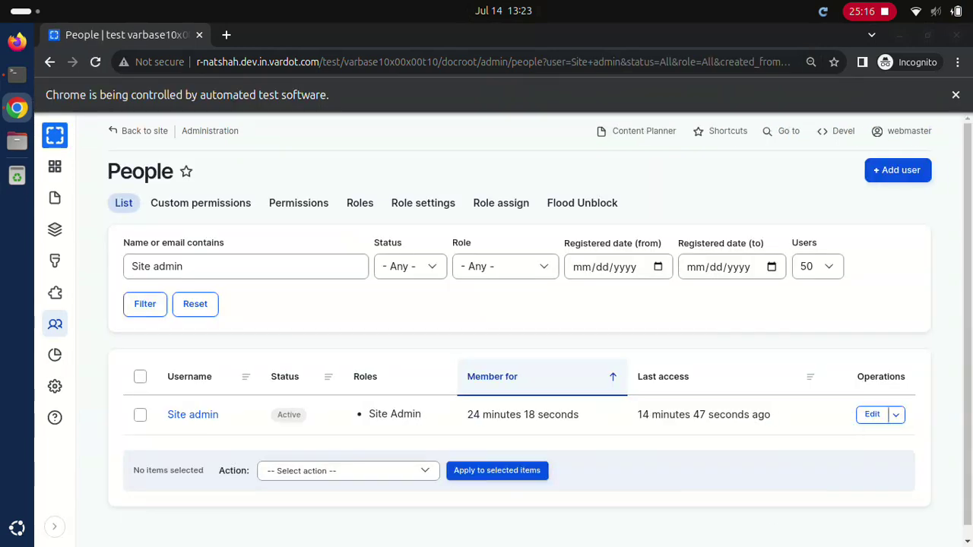
left_click(193, 414)
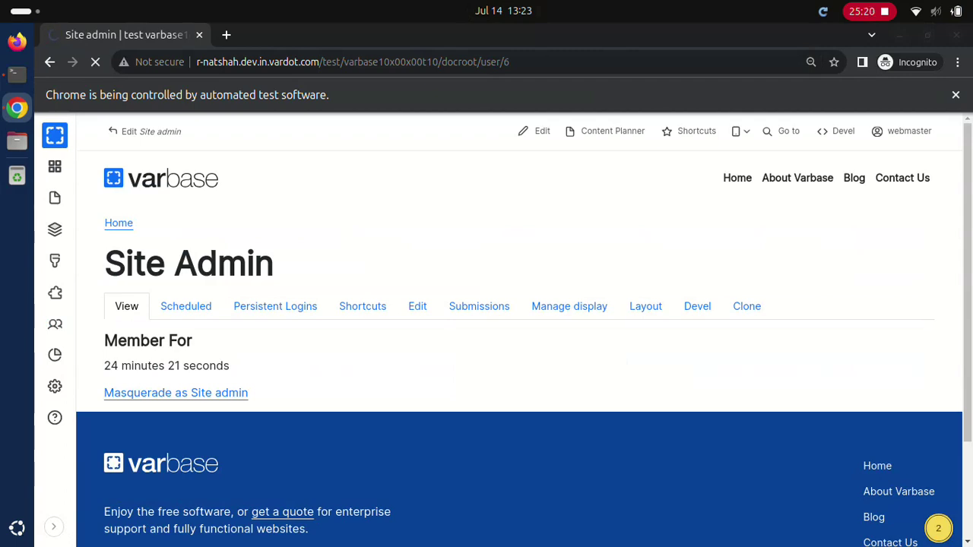
type("Super admin")
left_click(870, 272)
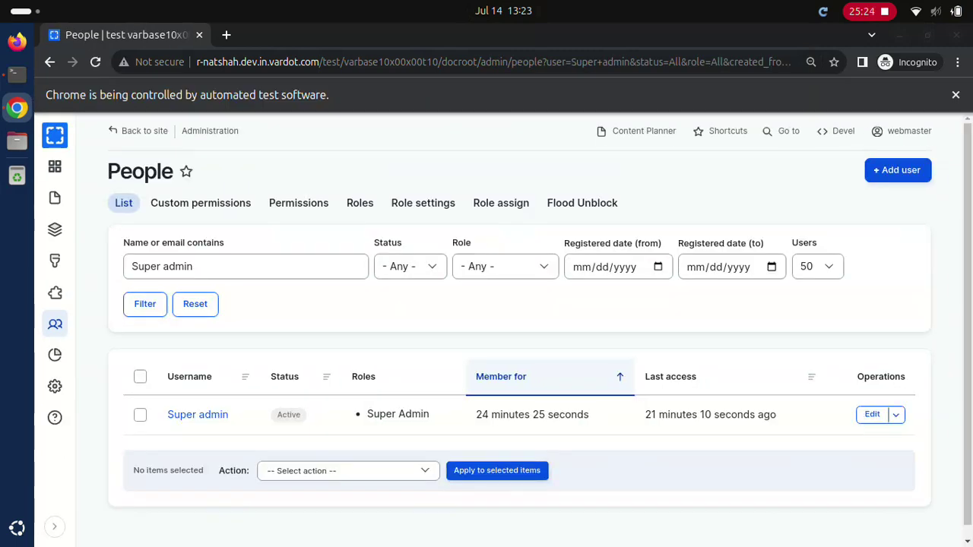
left_click(197, 414)
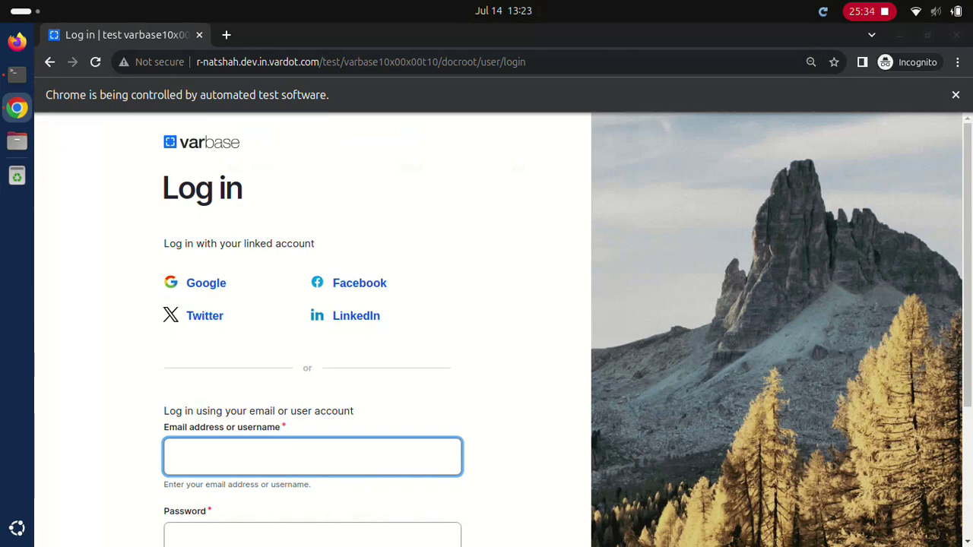
Step: Log in with username 'Super admin' and its password
type("Super admin")
left_click(311, 536)
type("••••••••••••")
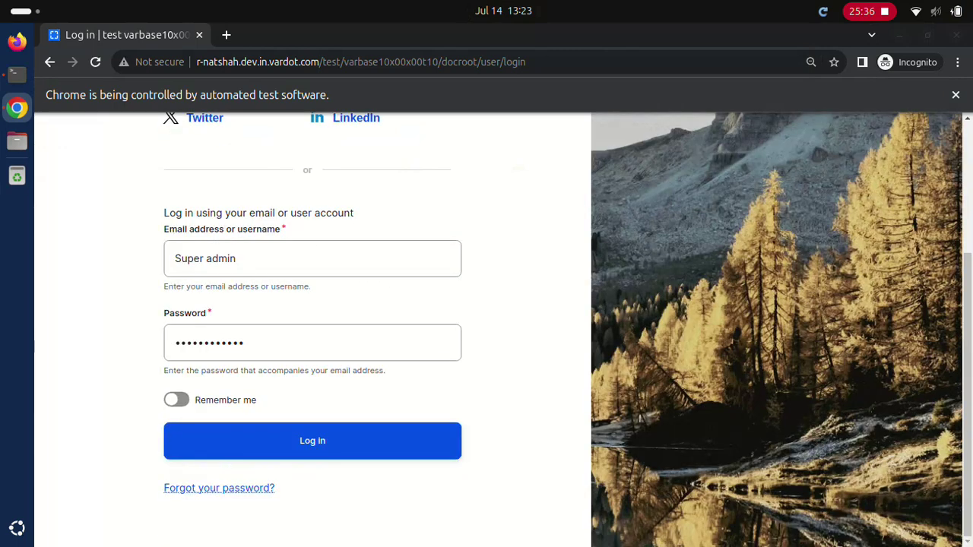
left_click(312, 441)
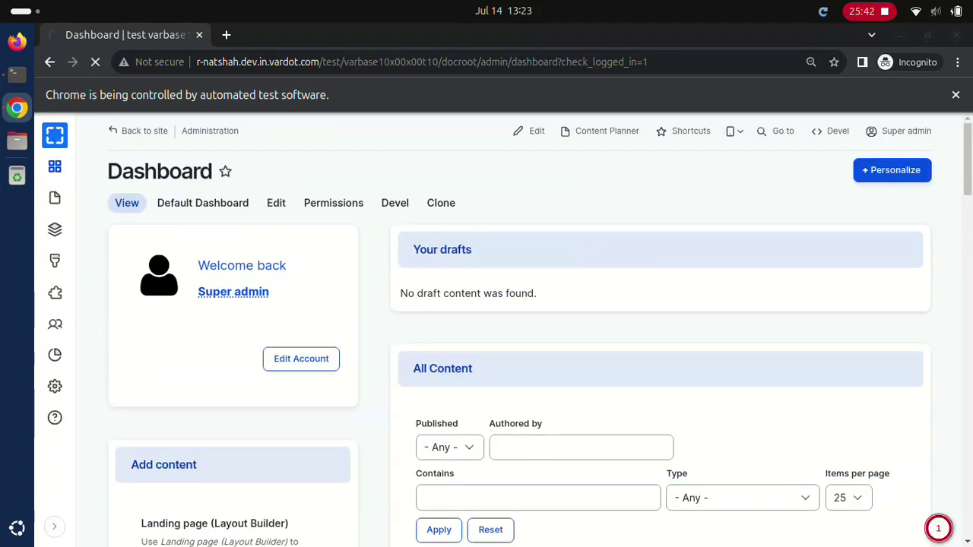
Step: Filter People by 'Normal user', 'Content admin' and 'Site admin', opening each profile
type("Normal user")
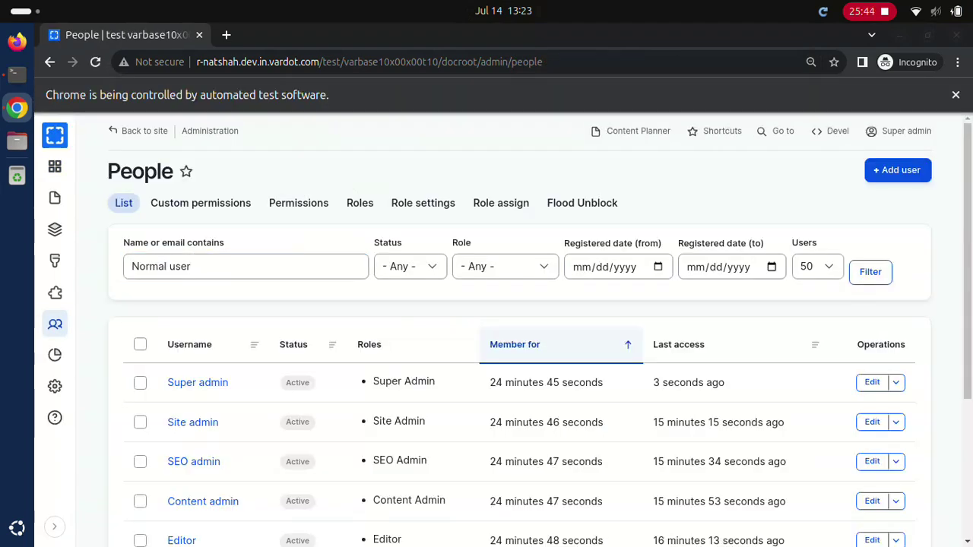
left_click(870, 271)
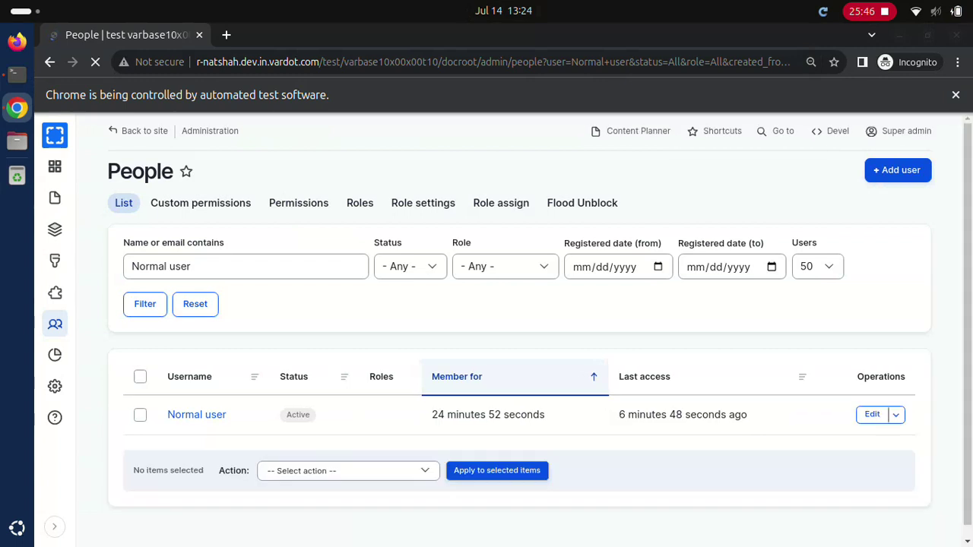
left_click(197, 414)
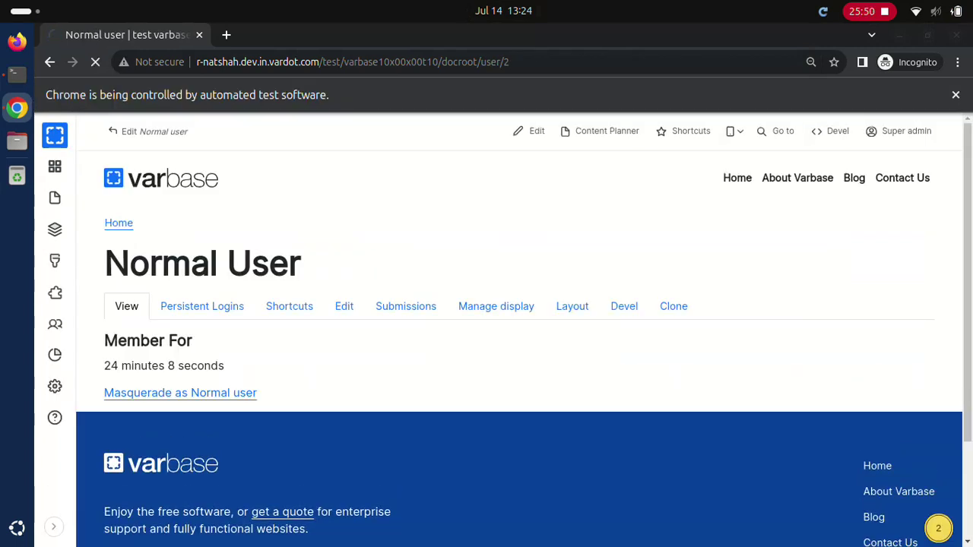
type("Content admin")
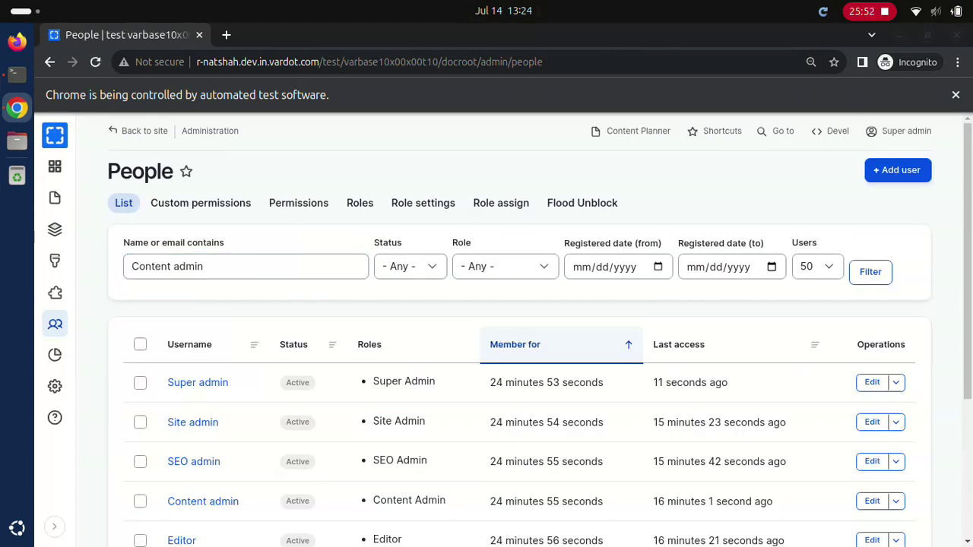
left_click(870, 271)
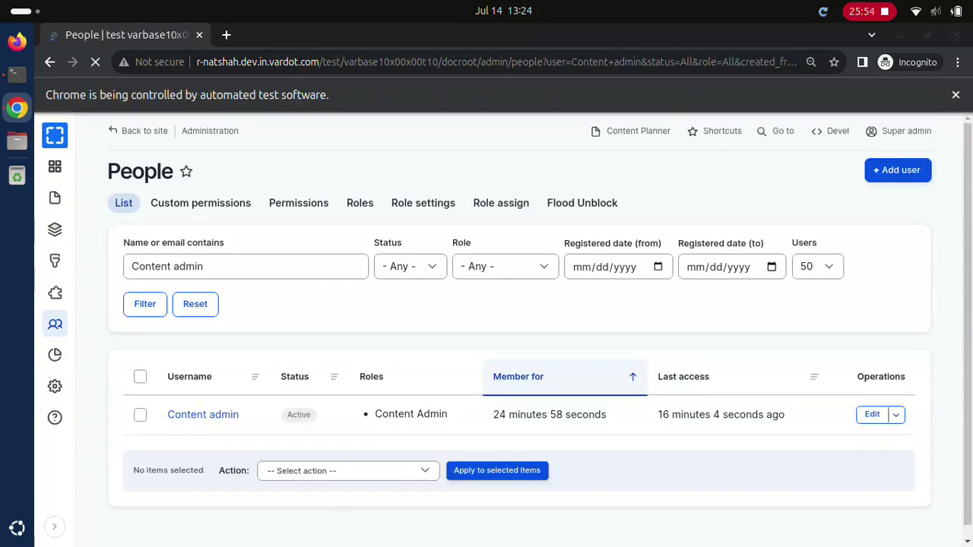
left_click(203, 415)
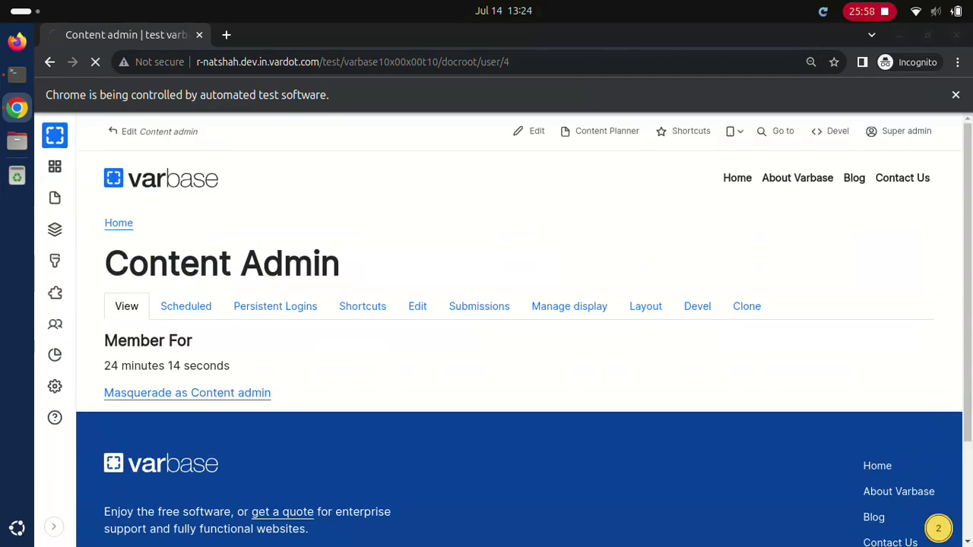
type("Site admin")
key("Return")
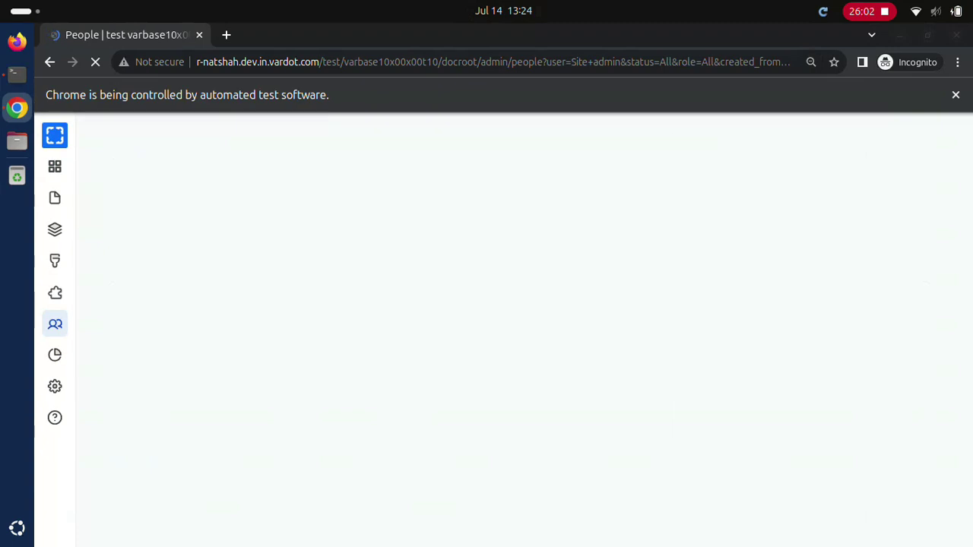
left_click(192, 414)
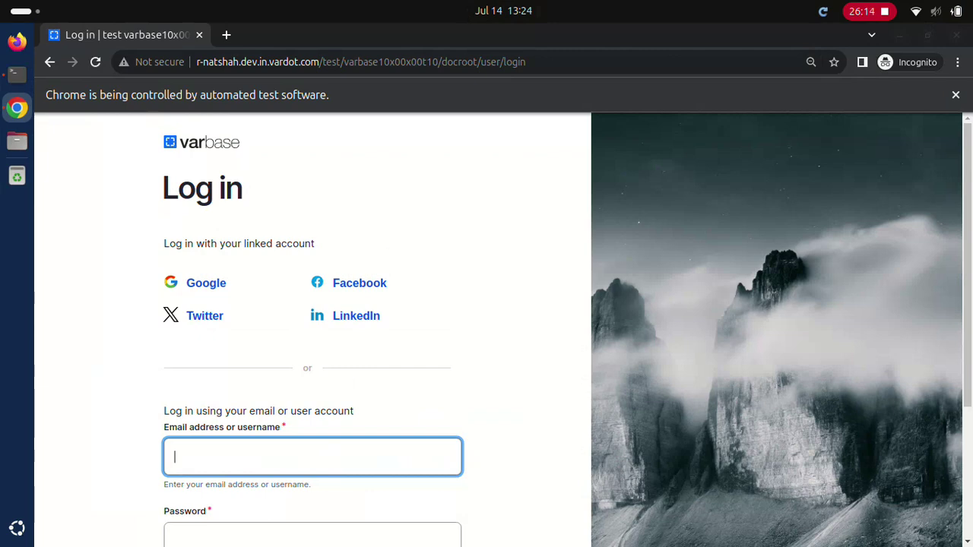
Step: Log in with username 'Site admin' and its password
type("Site admin")
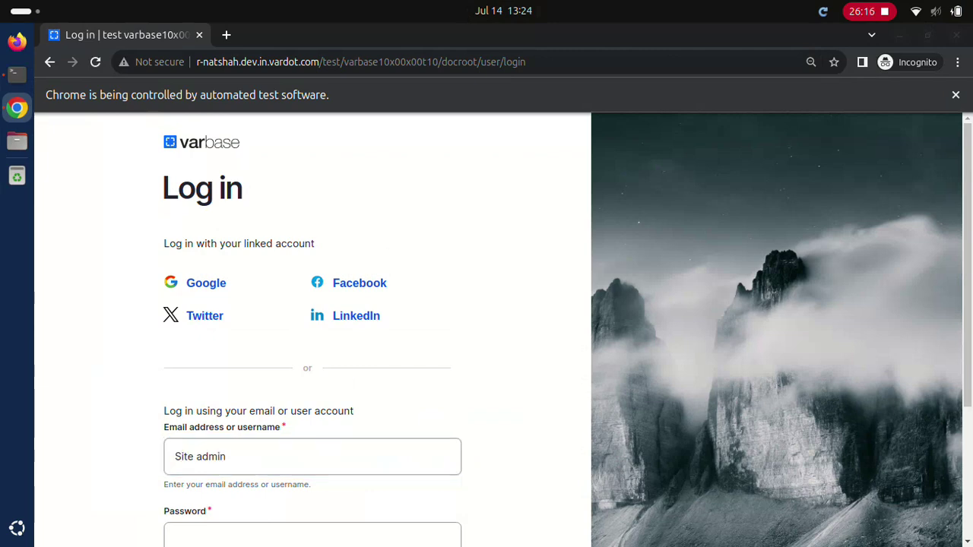
left_click(312, 536)
type("dD.123123ddd")
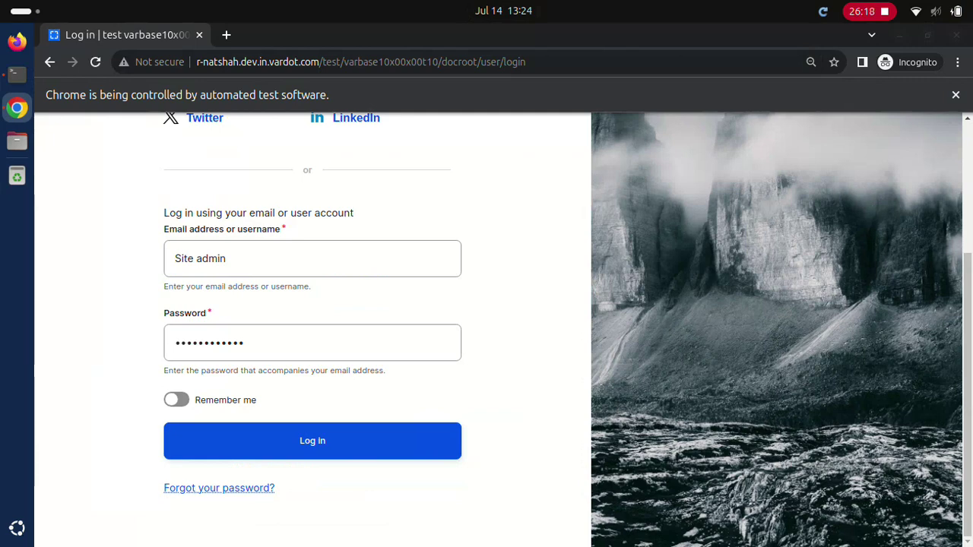
left_click(312, 440)
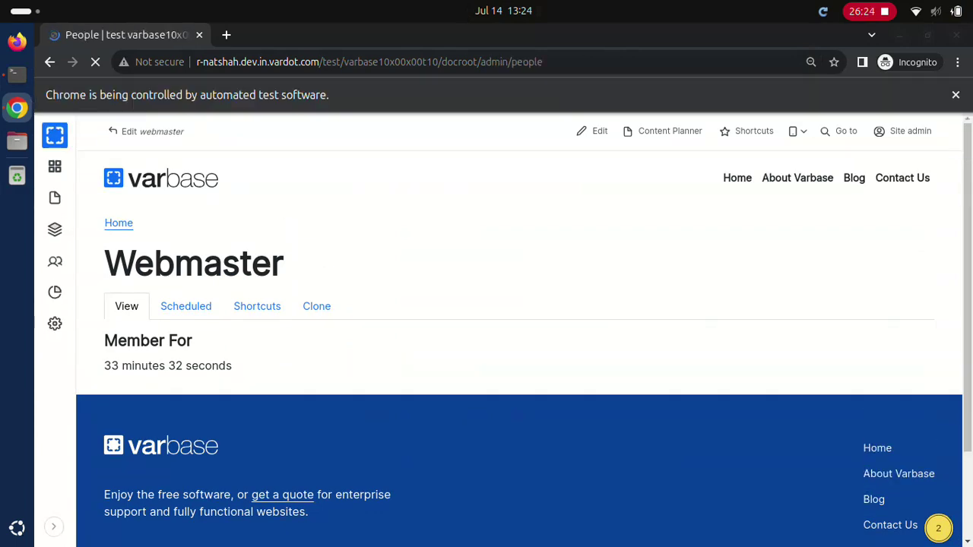
Step: Filter People by 'Normal user' then 'Content admin', opening each profile
type("Normal user")
key("Return")
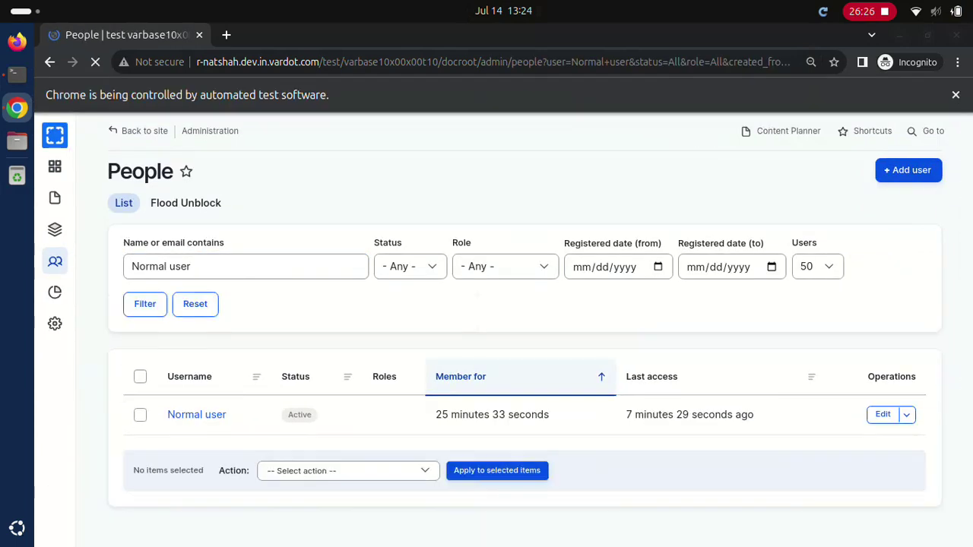
left_click(197, 415)
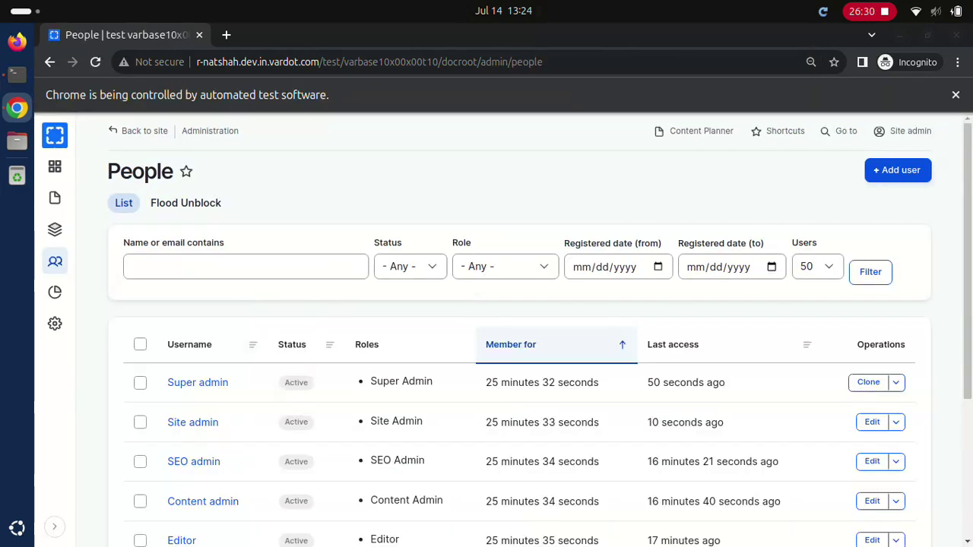
type("Content admin")
key("Return")
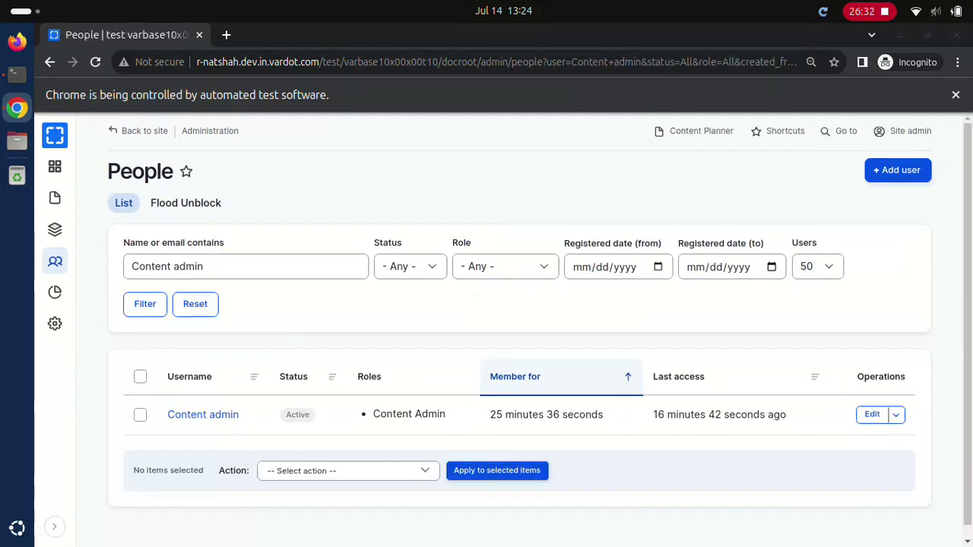
left_click(203, 414)
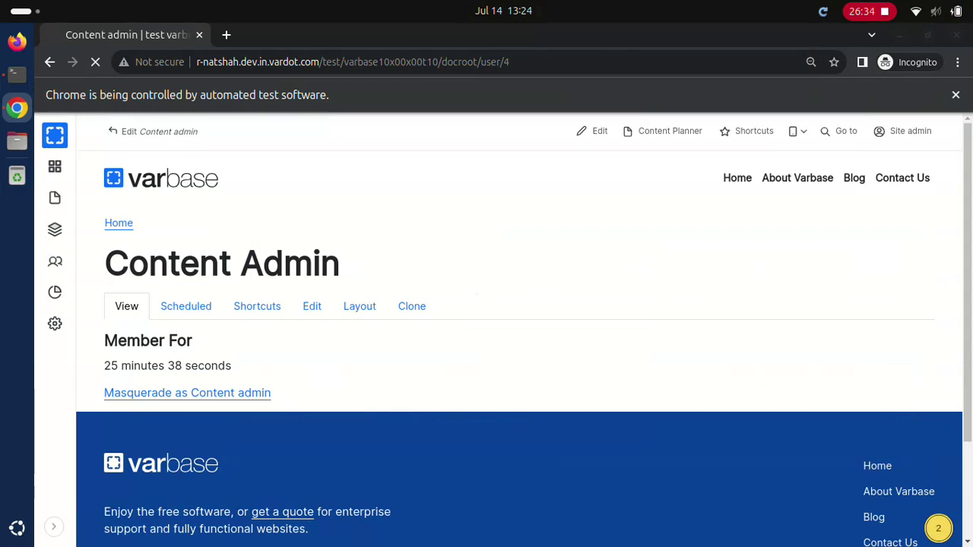
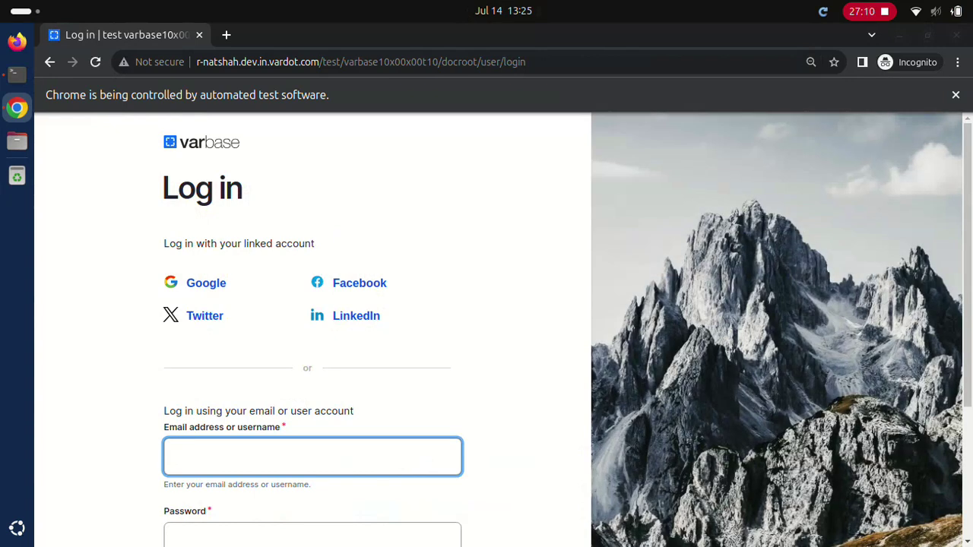
Step: Sign in as the normal user, then as the super admin
type("Normal user")
left_click(311, 536)
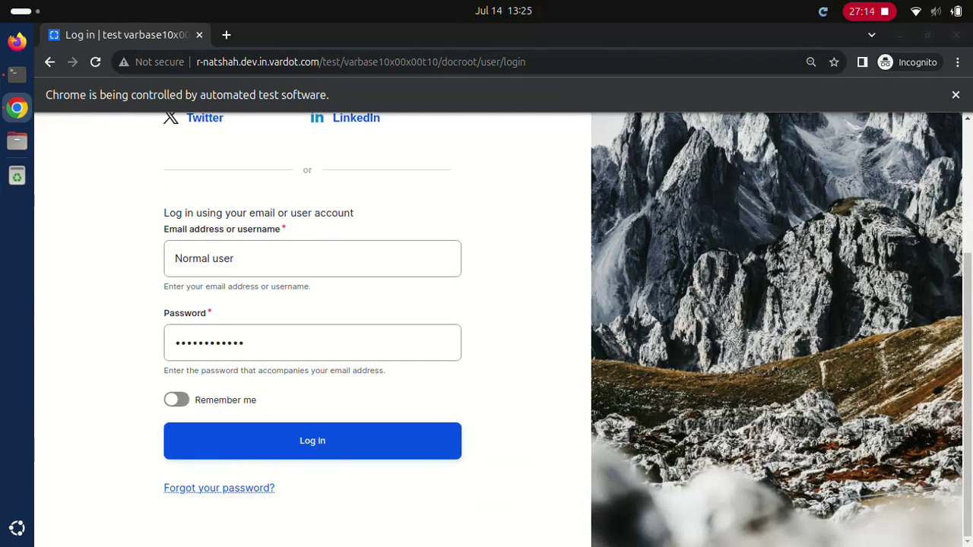
key("Return")
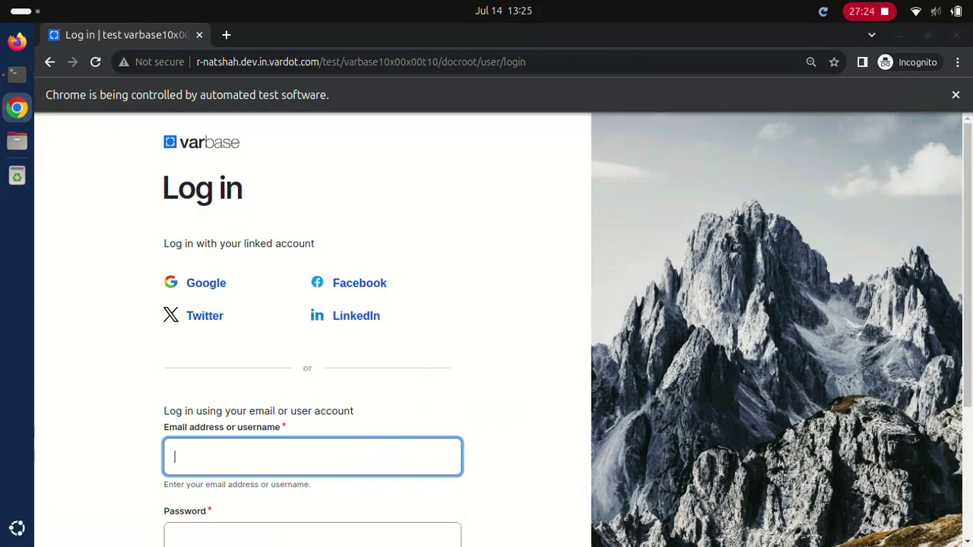
type("Super admin")
left_click(311, 535)
type("************")
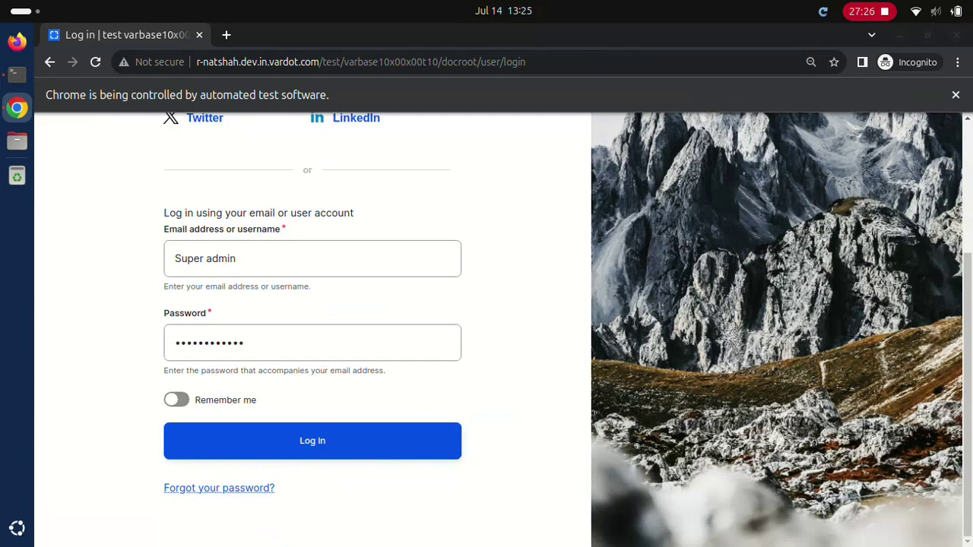
left_click(311, 440)
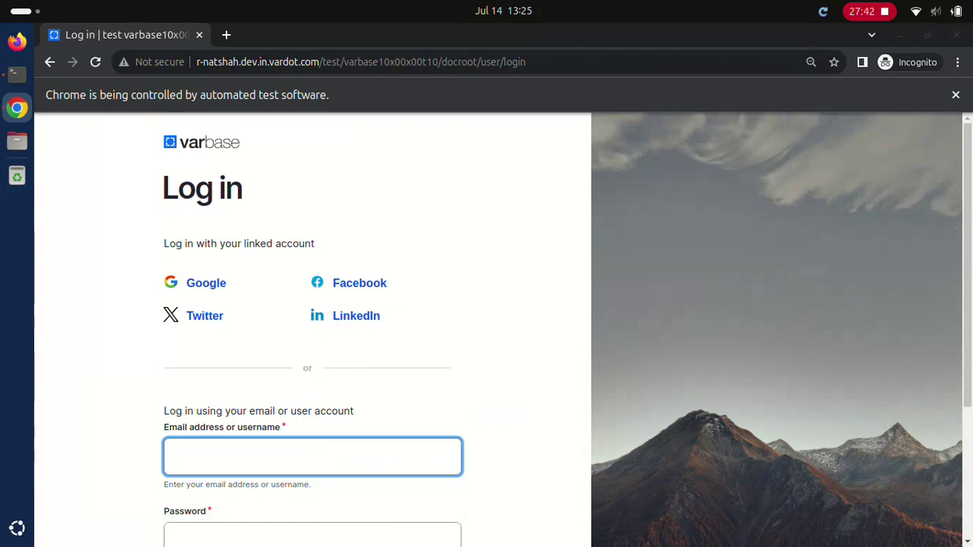
Step: Sign in as the site admin, then as the content admin
type("Site admin")
key("Tab")
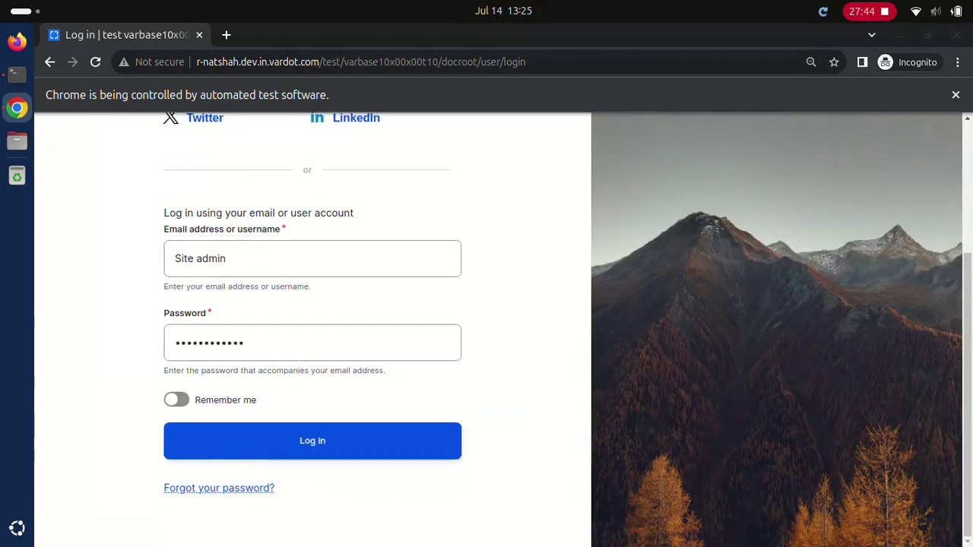
key("Return")
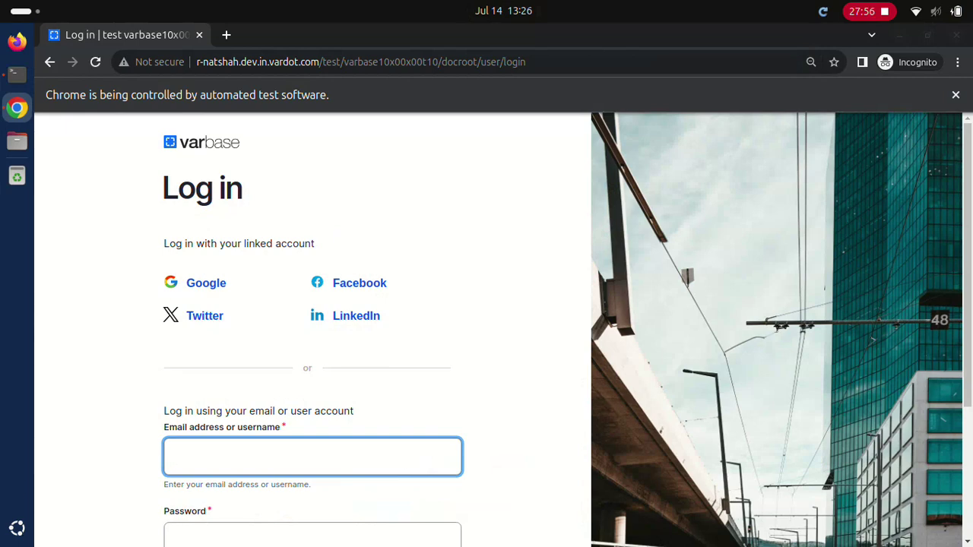
type("Content admin")
key("Tab")
scroll(486, 326, "down", 3)
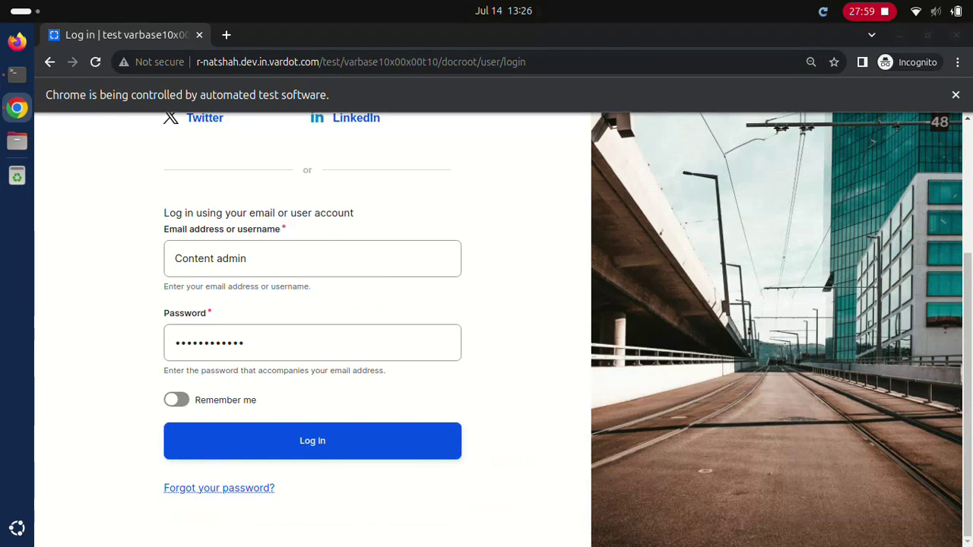
left_click(312, 441)
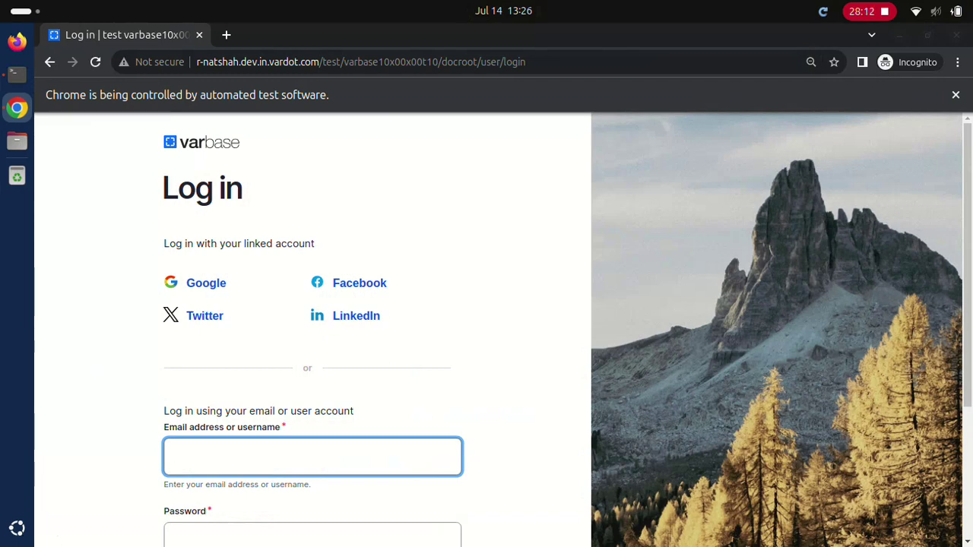
Step: Sign in with the editor account, then with the normal user account
type("Editor")
key("Tab")
type("dD.123123ddd")
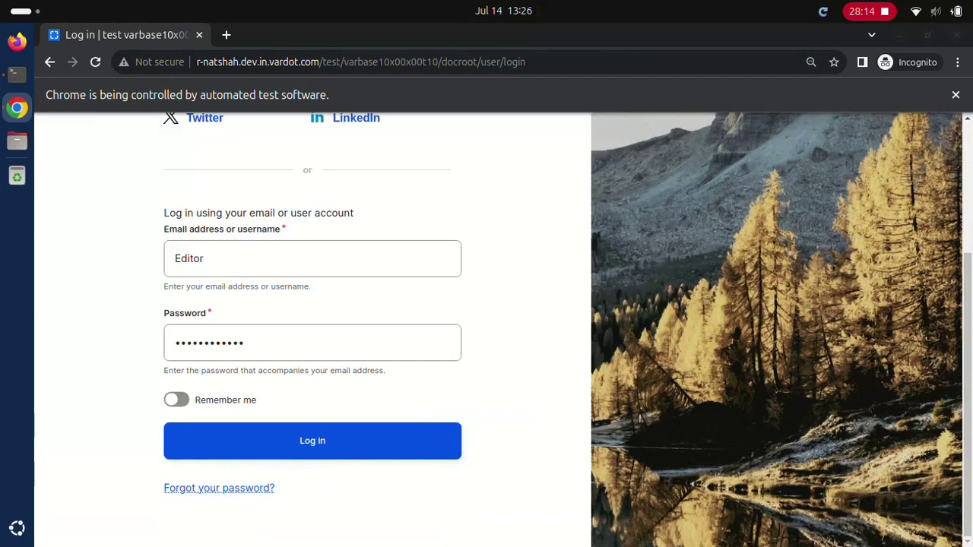
key("Return")
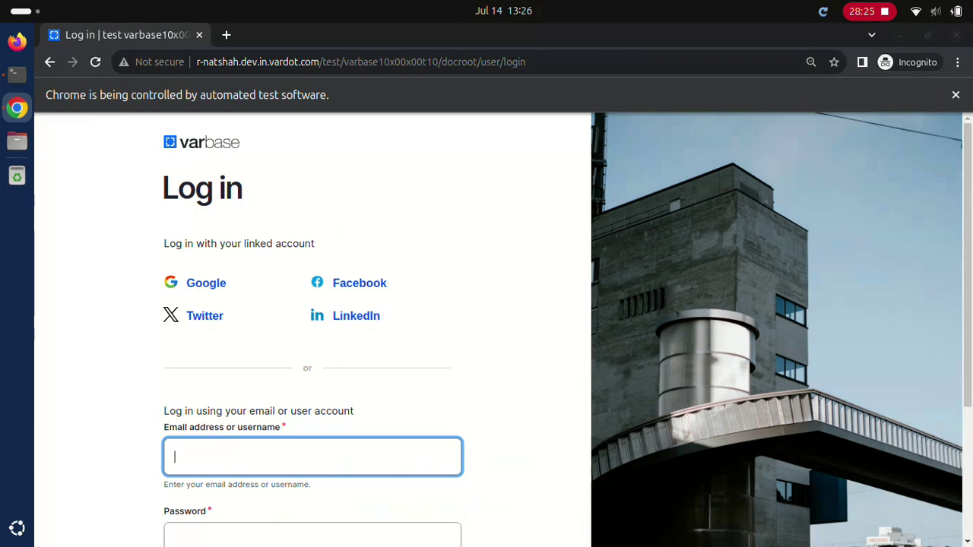
type("Normal user")
left_click(311, 534)
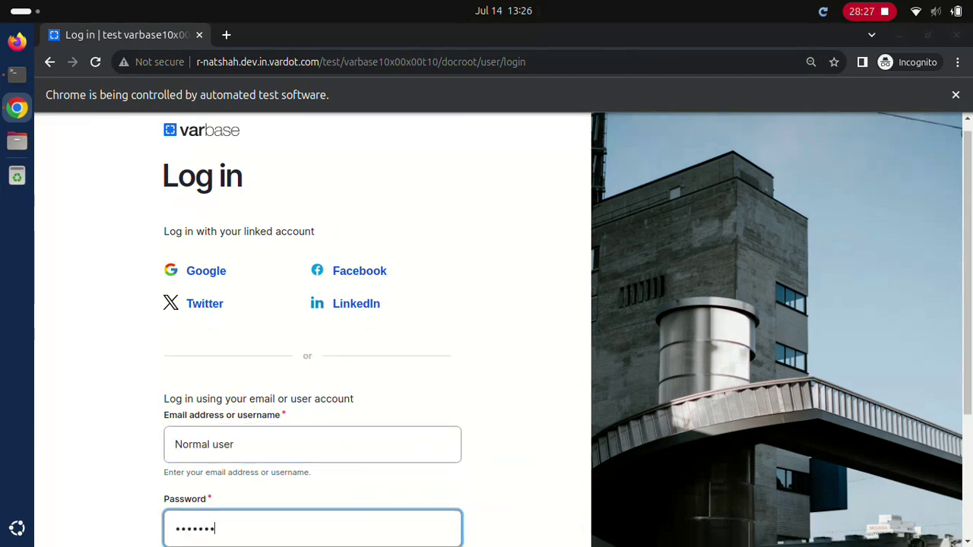
type("dD.123123ddd")
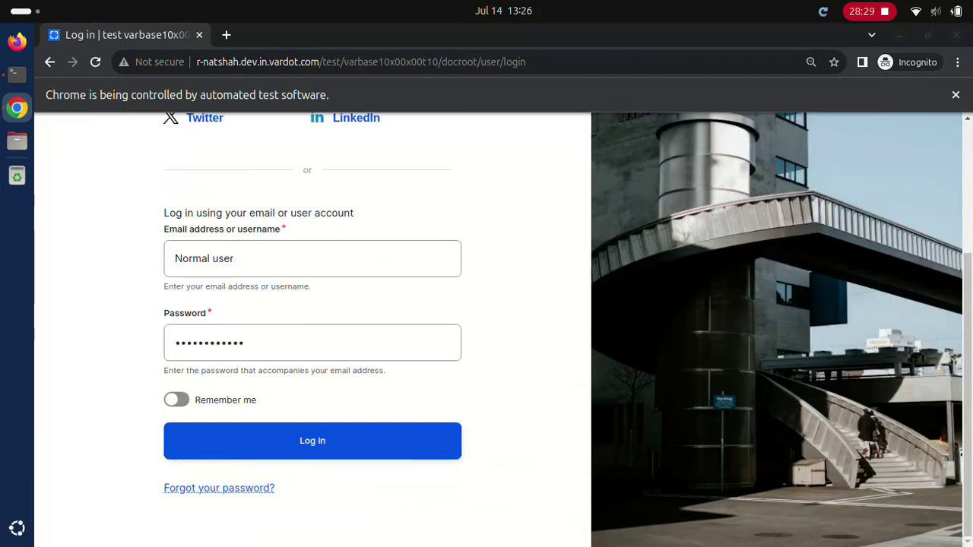
key("Return")
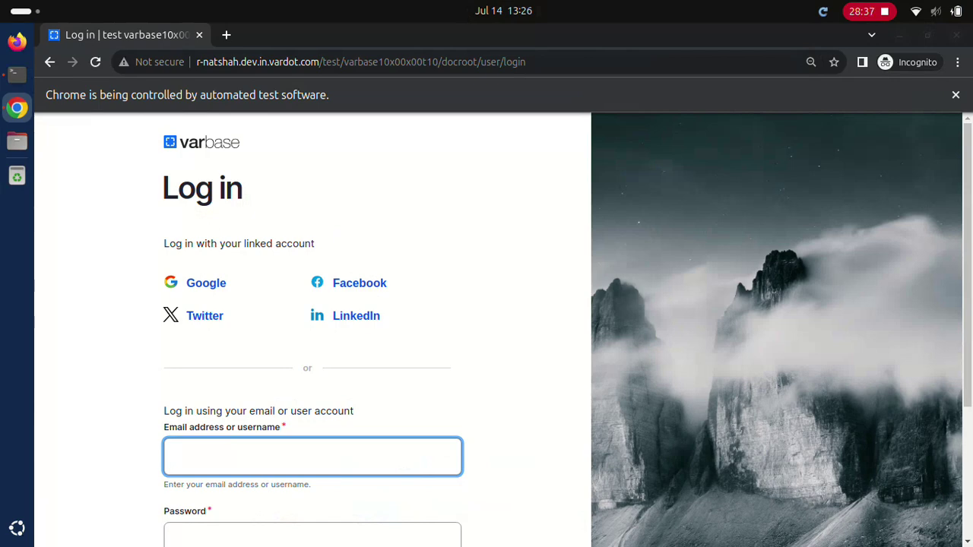
Step: Sign in as the normal user once more, then as the site admin
type("Normal user")
left_click(312, 536)
type("••••••••••••")
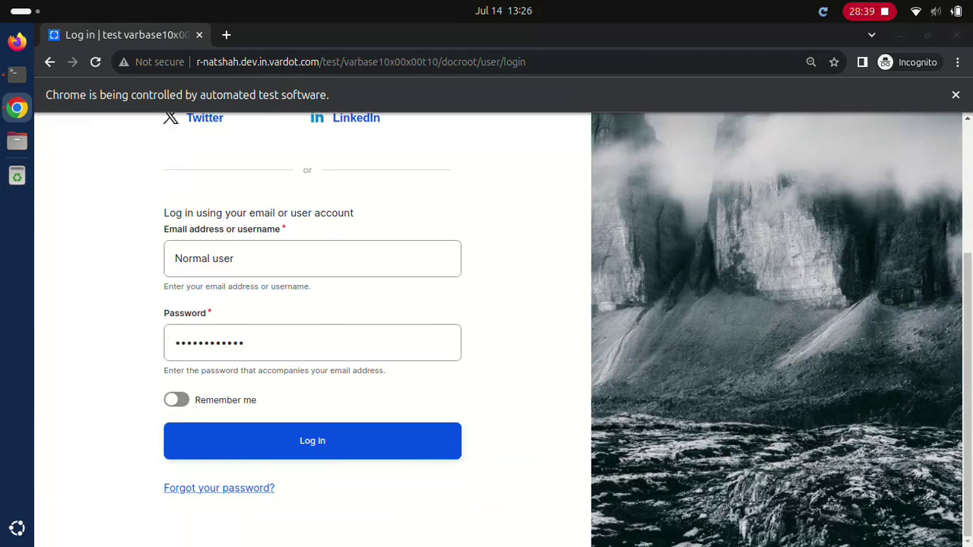
key("Return")
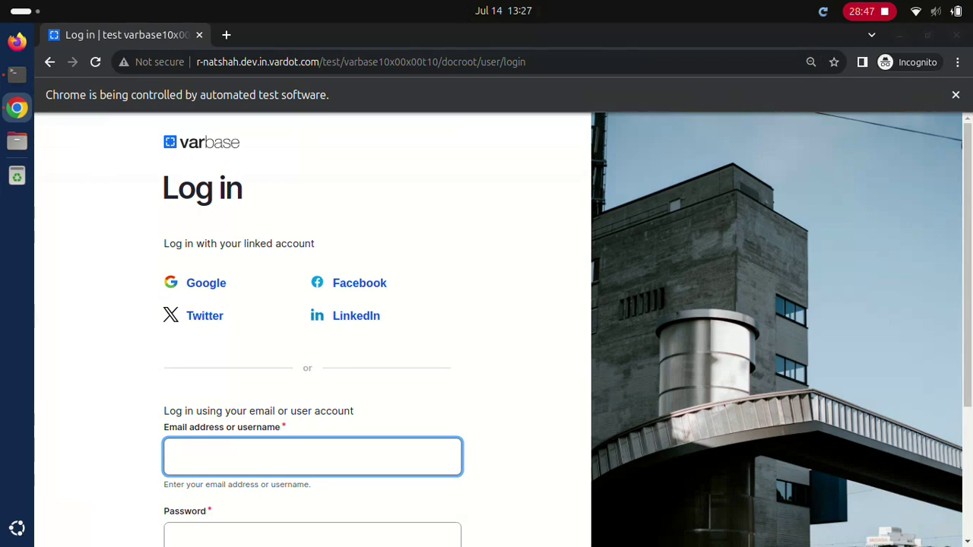
type("Site admin")
left_click(312, 535)
type("************")
scroll(501, 327, "down", 5)
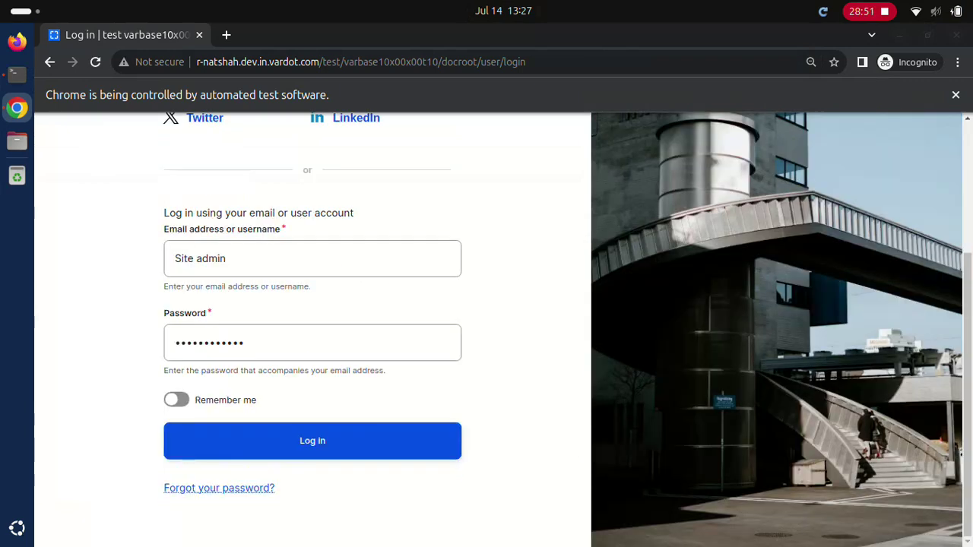
left_click(311, 441)
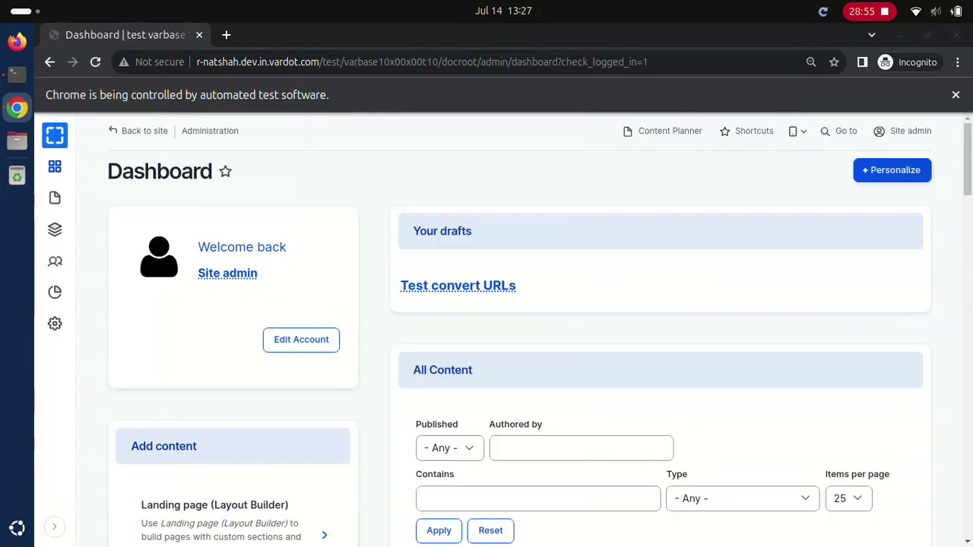
Step: Filter People to 'Normal user', open that account and save it as Blocked
type("Normal user")
key("Return")
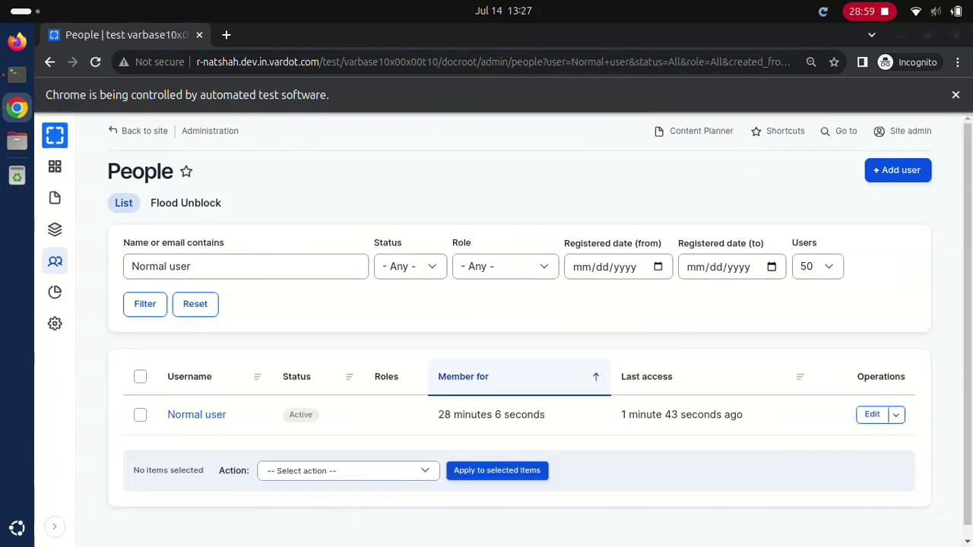
left_click(872, 414)
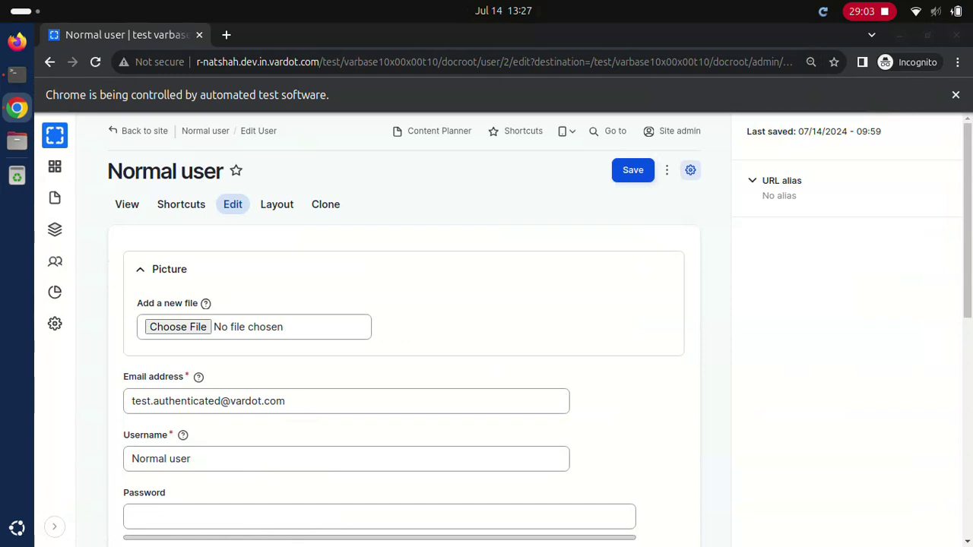
key("Return")
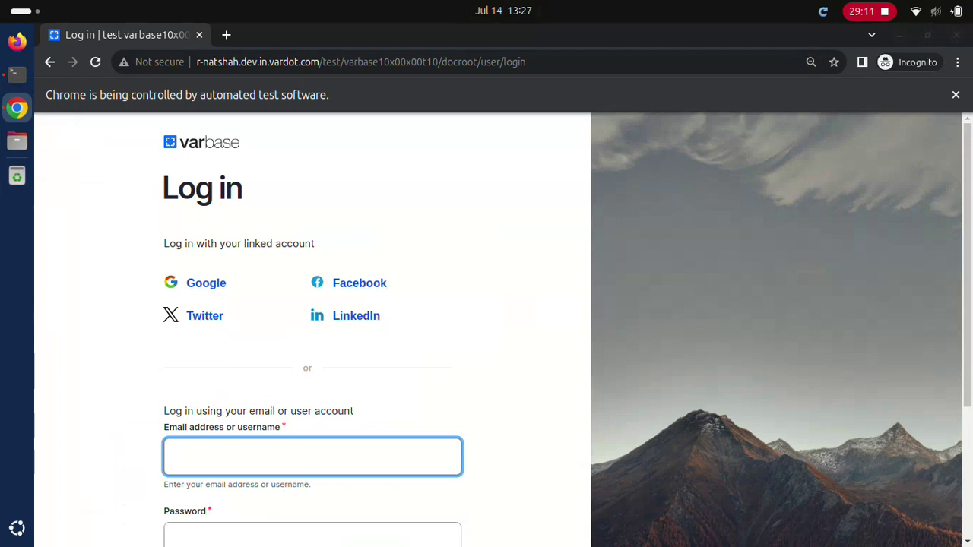
Step: Sign in as the normal user, then attempt a login as webmaster
type("Normal user")
left_click(312, 534)
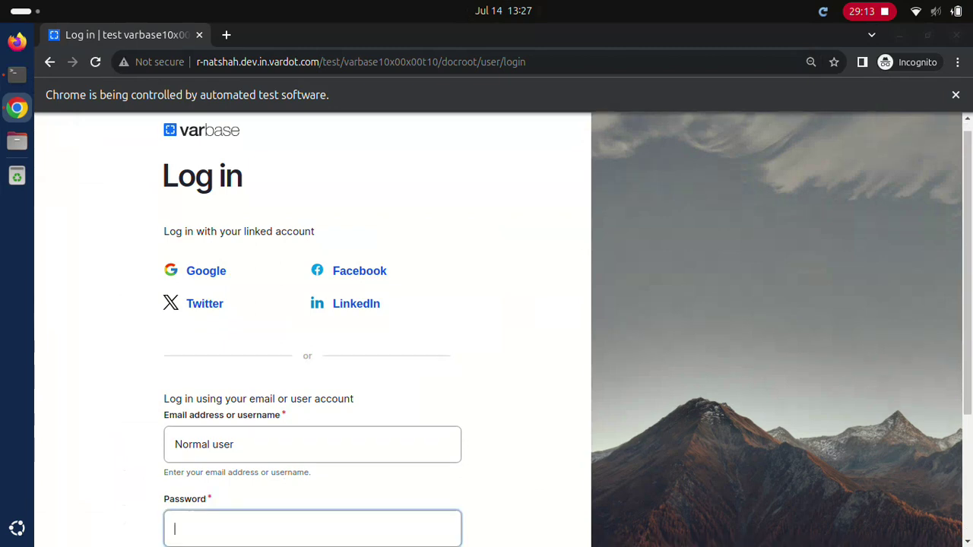
type("••••••••••••")
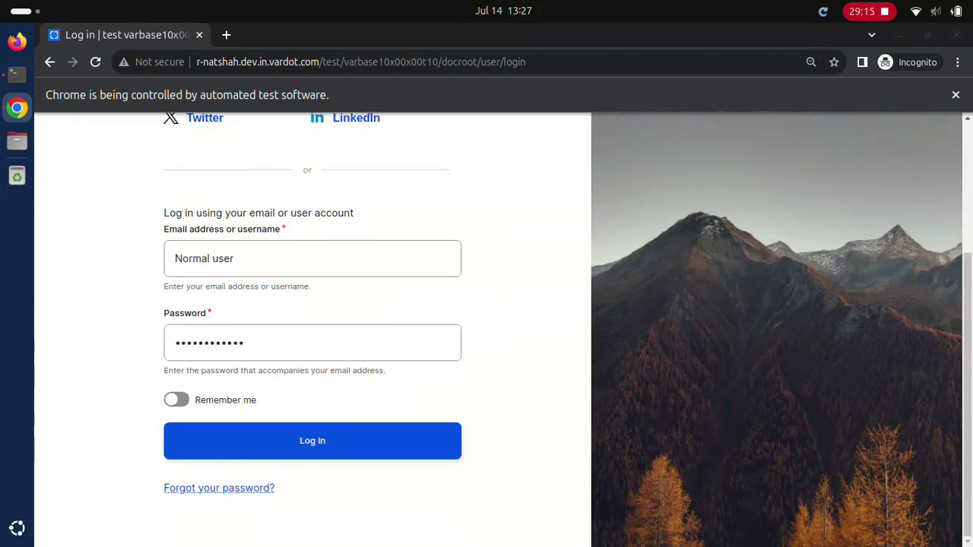
left_click(311, 441)
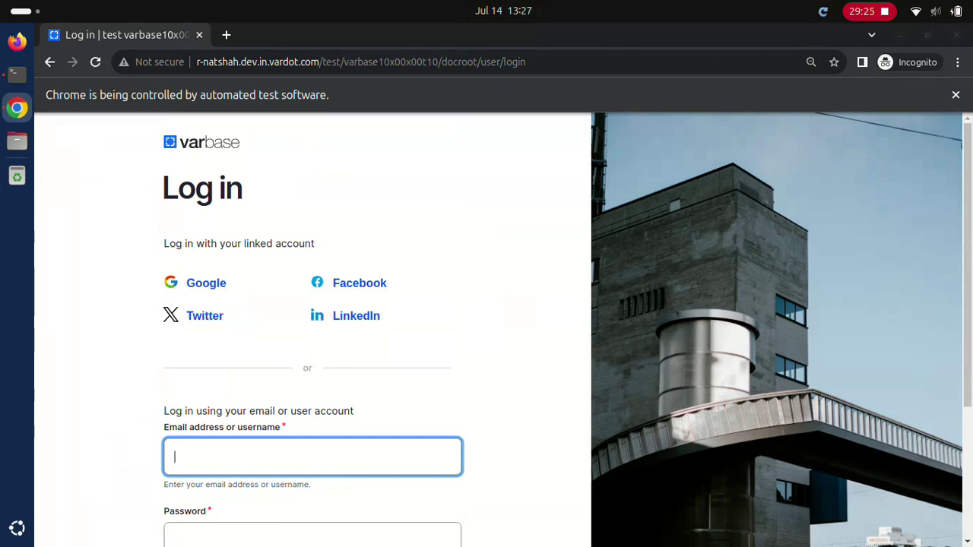
type("webmaster")
left_click(311, 536)
type("a")
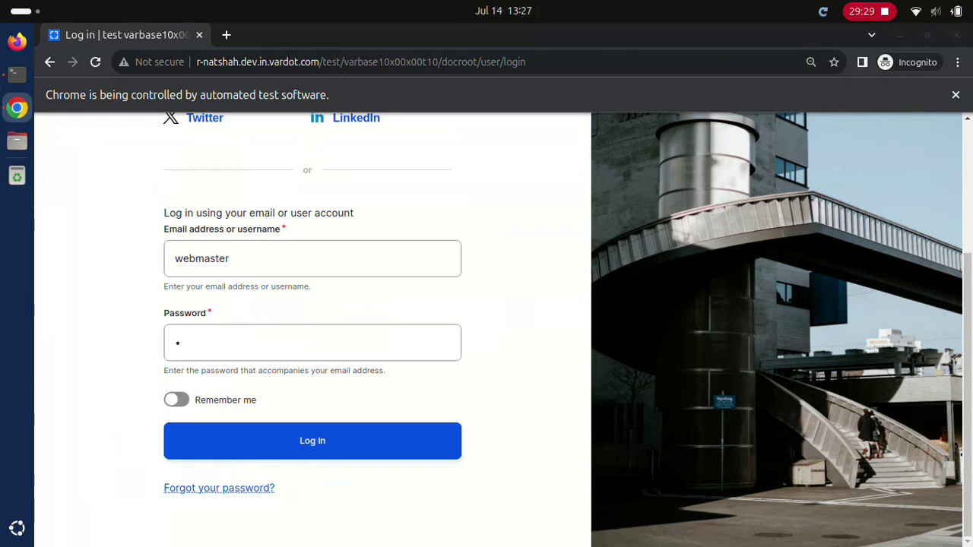
left_click(312, 441)
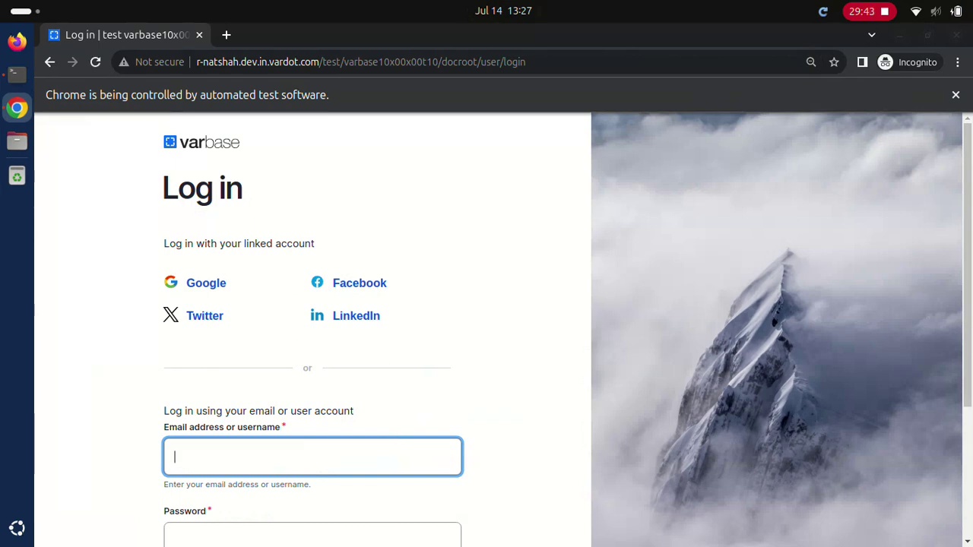
Step: Sign in with the site admin account three times in succession
type("Site admin")
left_click(312, 534)
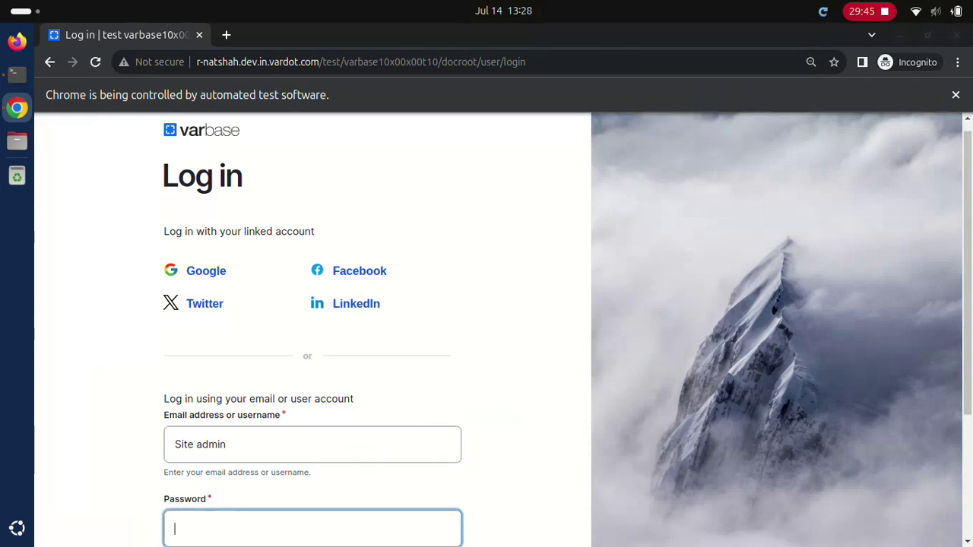
type("dD.123123ddd")
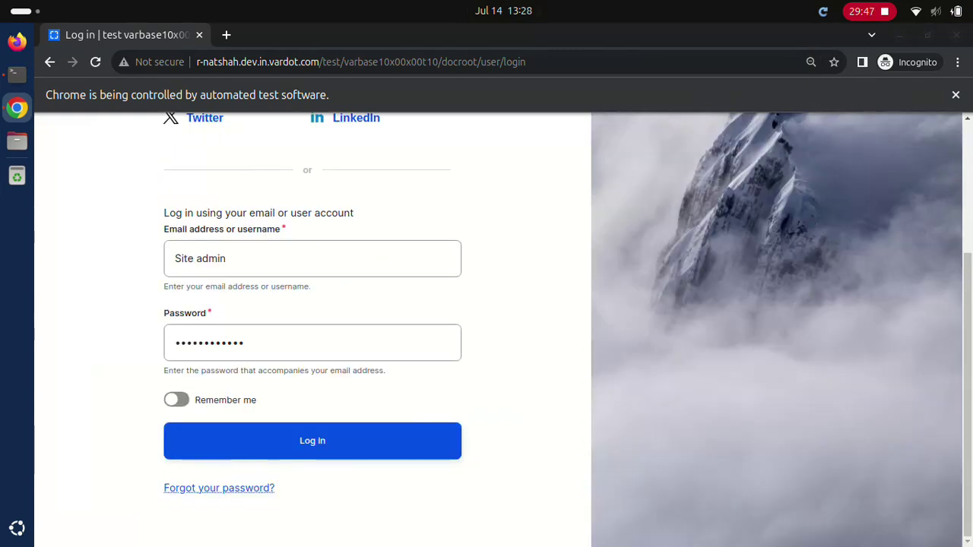
key("Return")
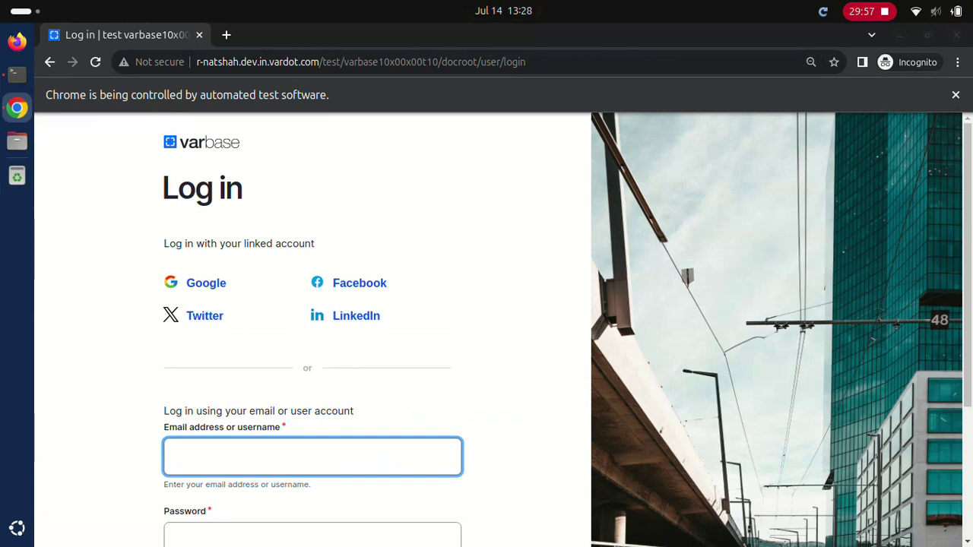
type("Site admin")
left_click(312, 535)
type("••••••••••••")
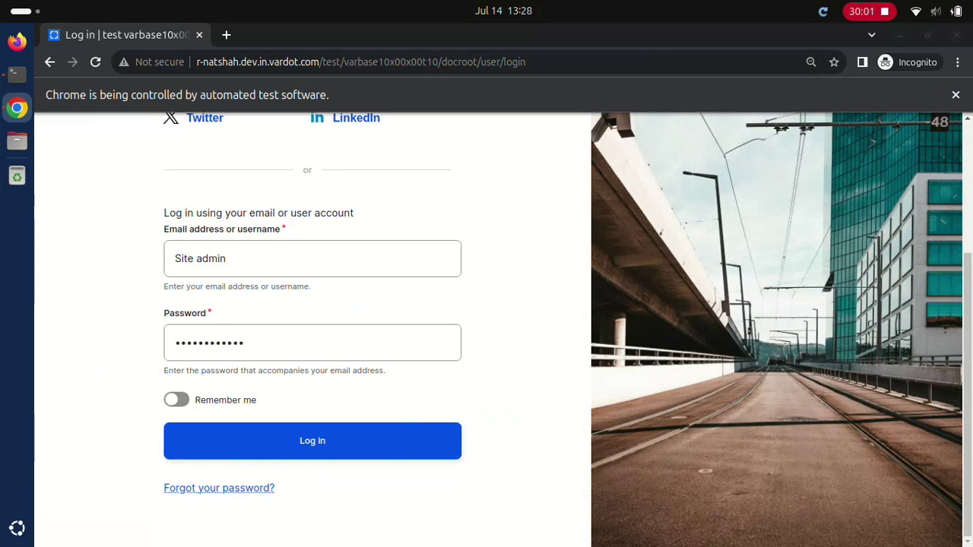
left_click(311, 440)
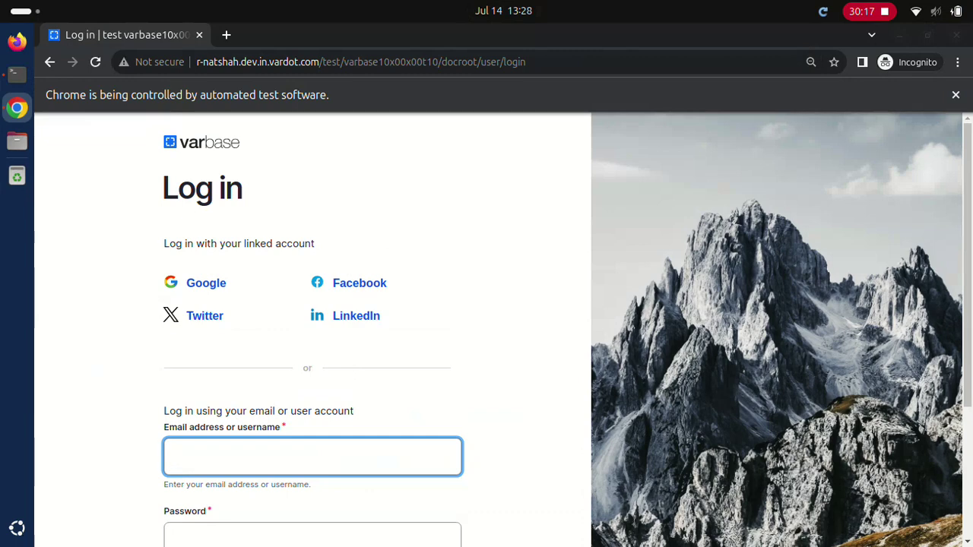
type("Site admin")
key("Tab")
type("••••••••••••")
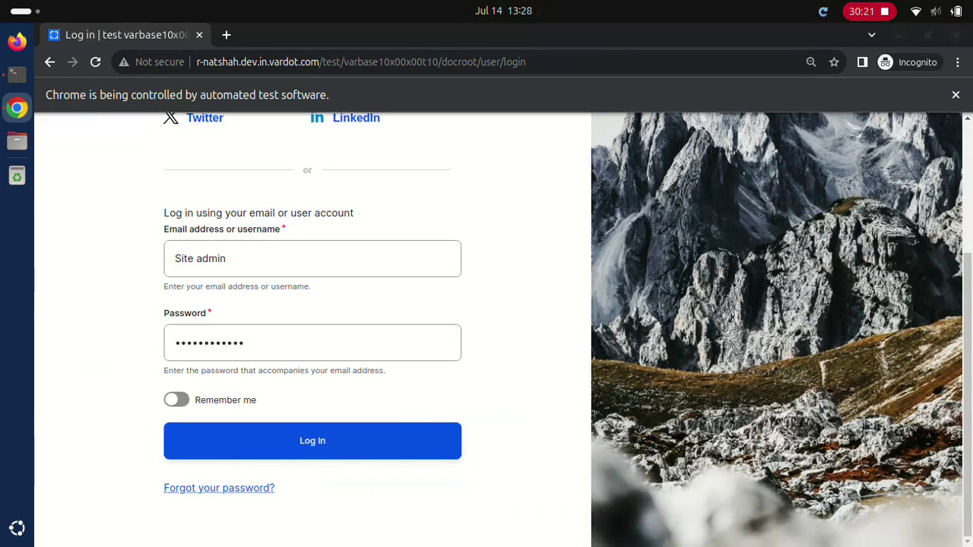
left_click(312, 441)
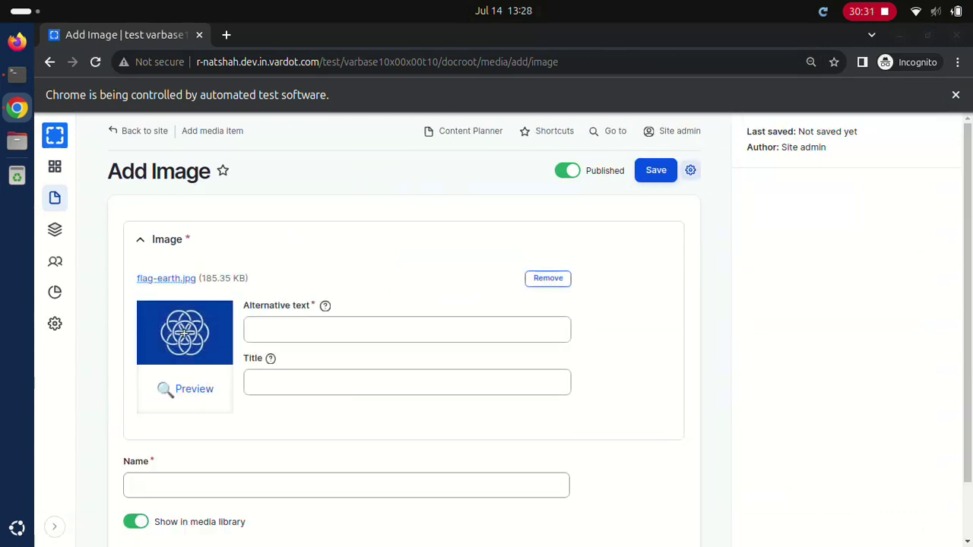
Step: Save the 'Flag Earth' image with alt 'Flag Earth in space' and title 'Flag Earth all earth in space'
type("Flag Earth in space")
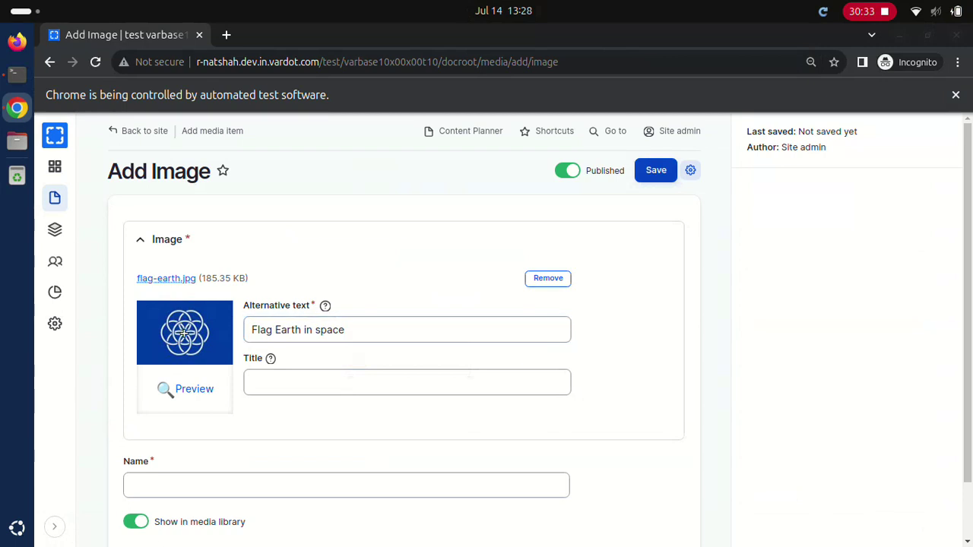
type("Flag Earth all earth in spaceFlag Earth")
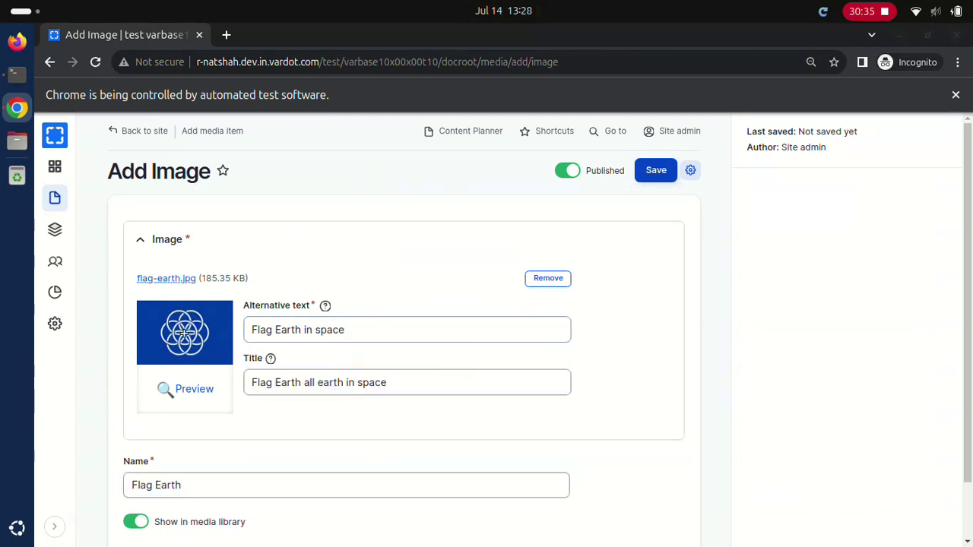
key("Return")
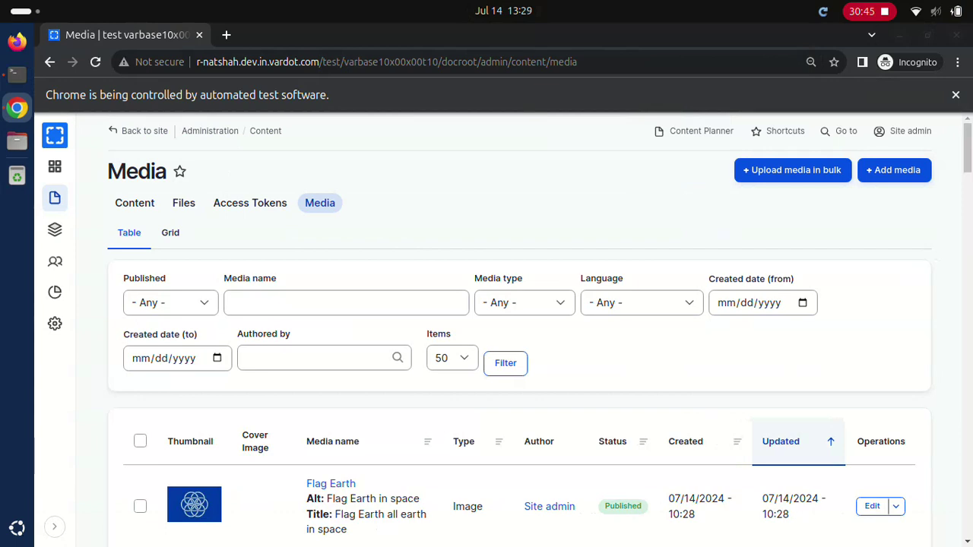
left_click(872, 506)
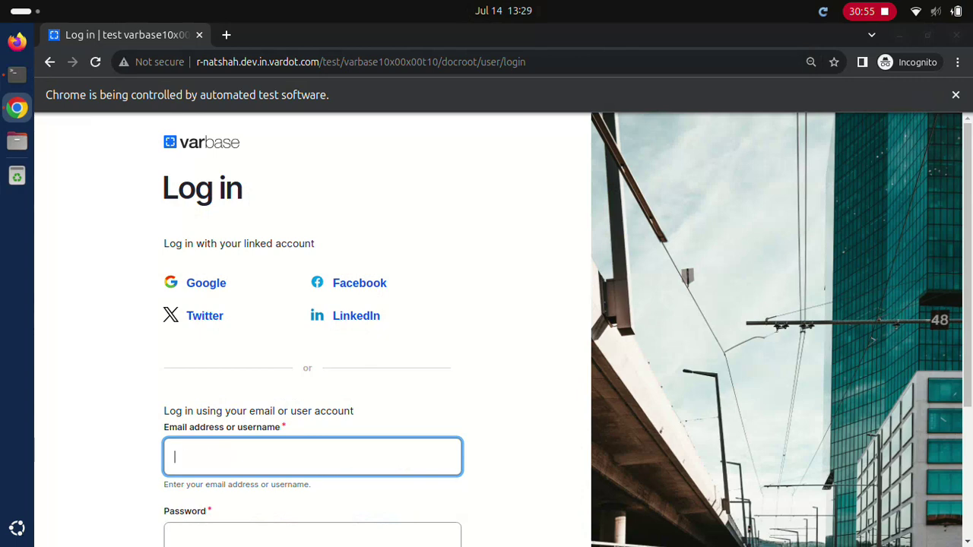
Step: Enter the site admin username and password on the login form
type("Site admin")
key("Tab")
type("••••••••••••")
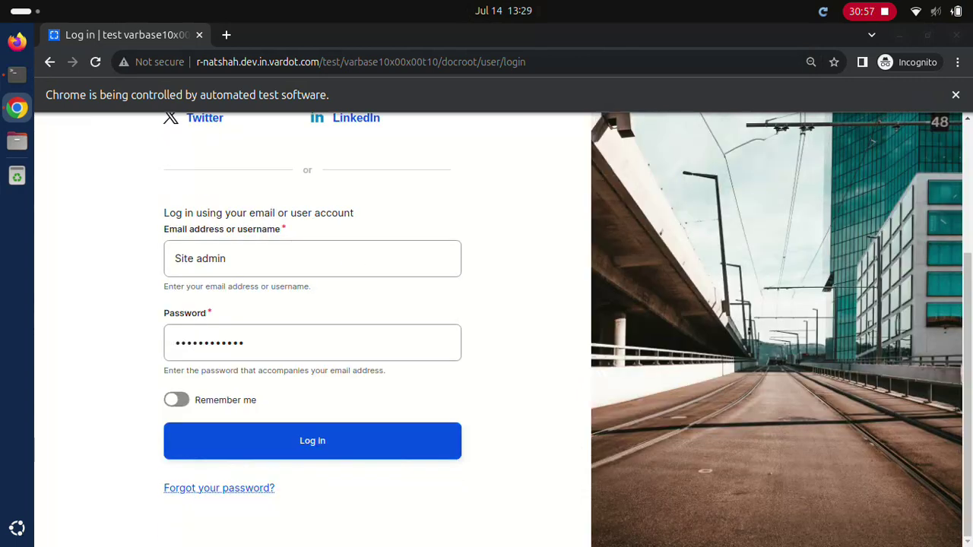
Step: Log in, find the 'Flag Earth' media item and rename it 'Flag Earth after edit'
left_click(312, 441)
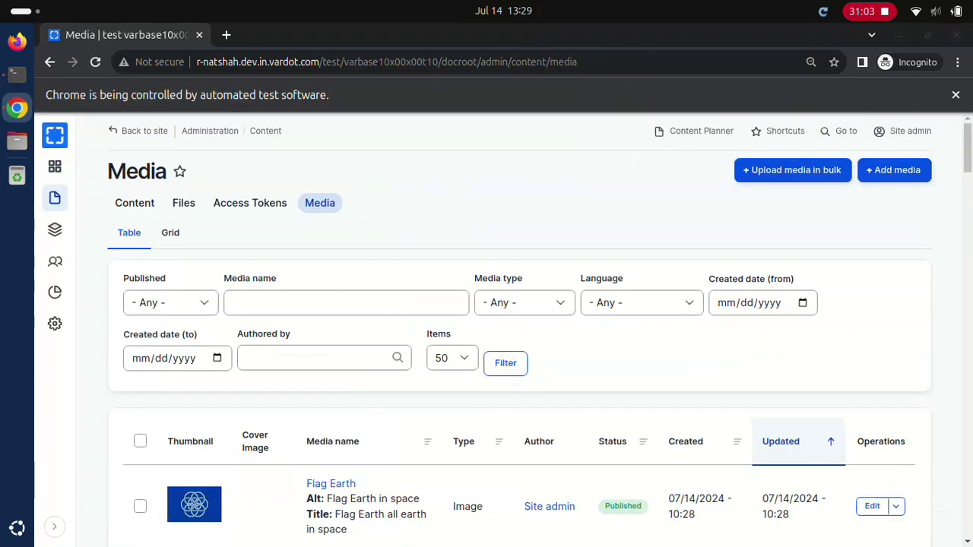
type("Flag Earth")
left_click(505, 363)
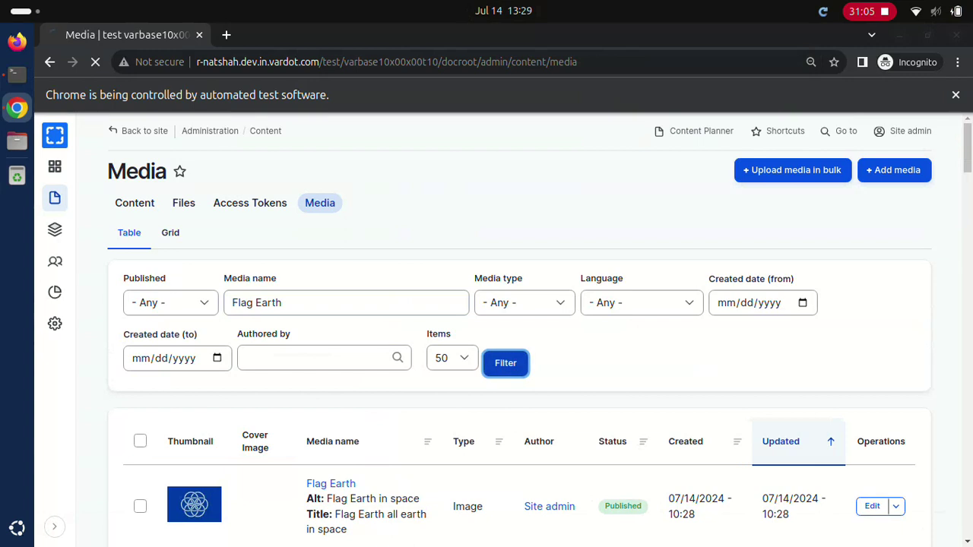
left_click(872, 505)
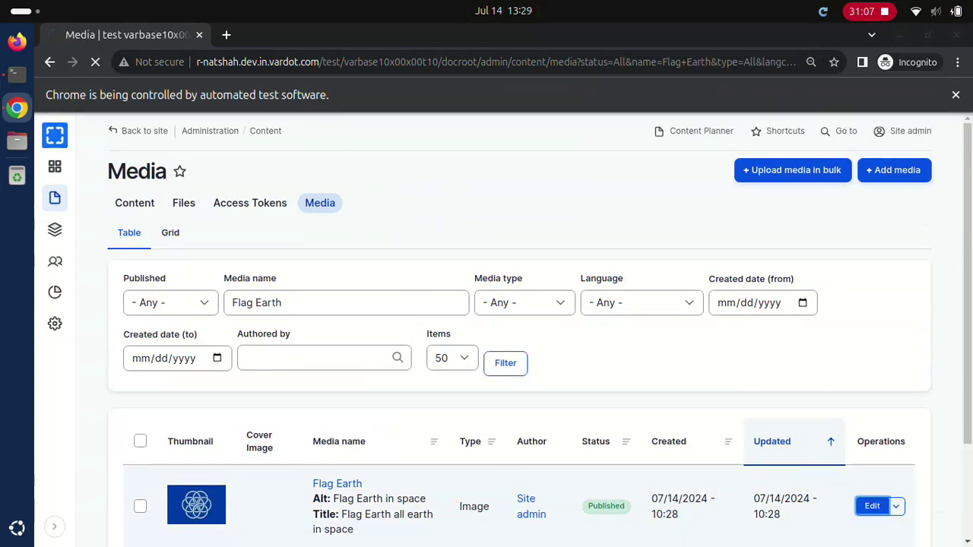
type("after edit")
key("Return")
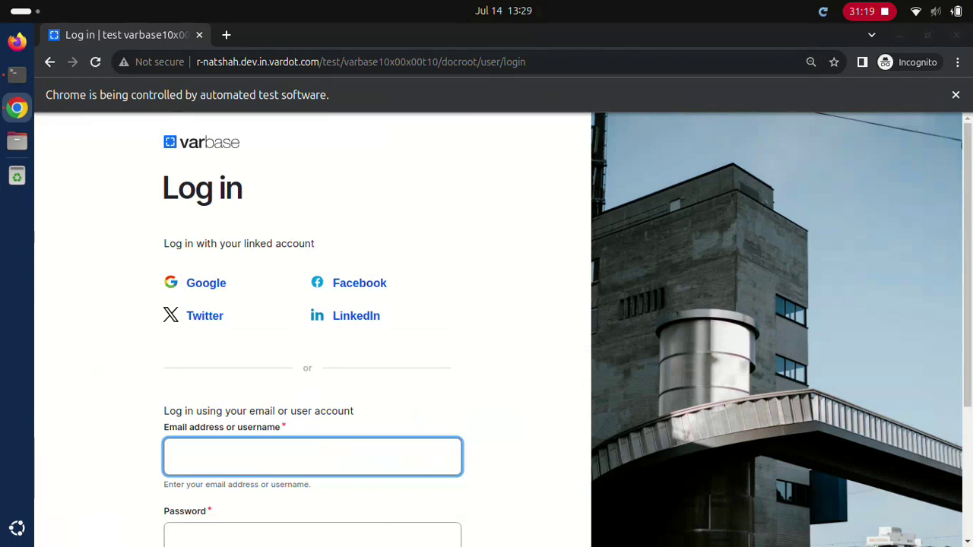
Step: Log in with the site admin account
type("Site admin")
key("Tab")
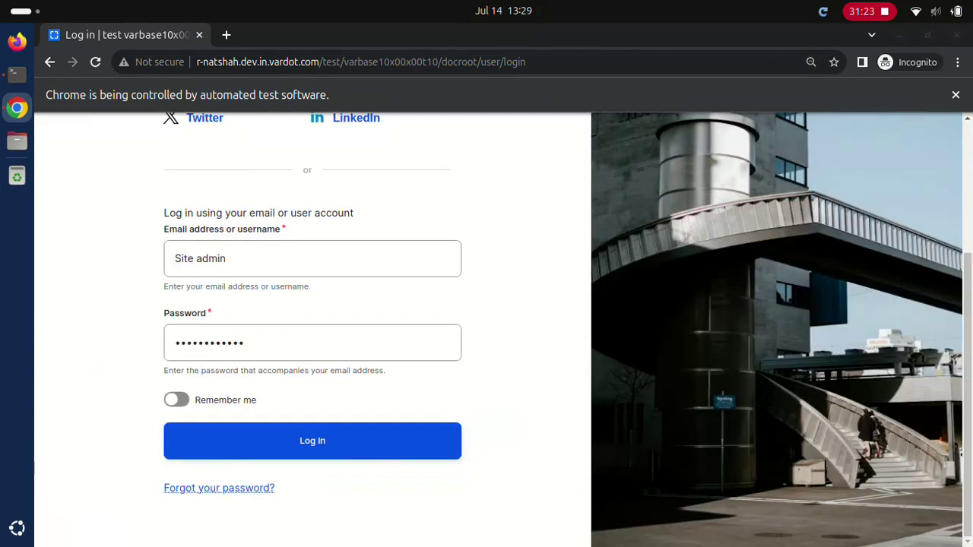
left_click(312, 441)
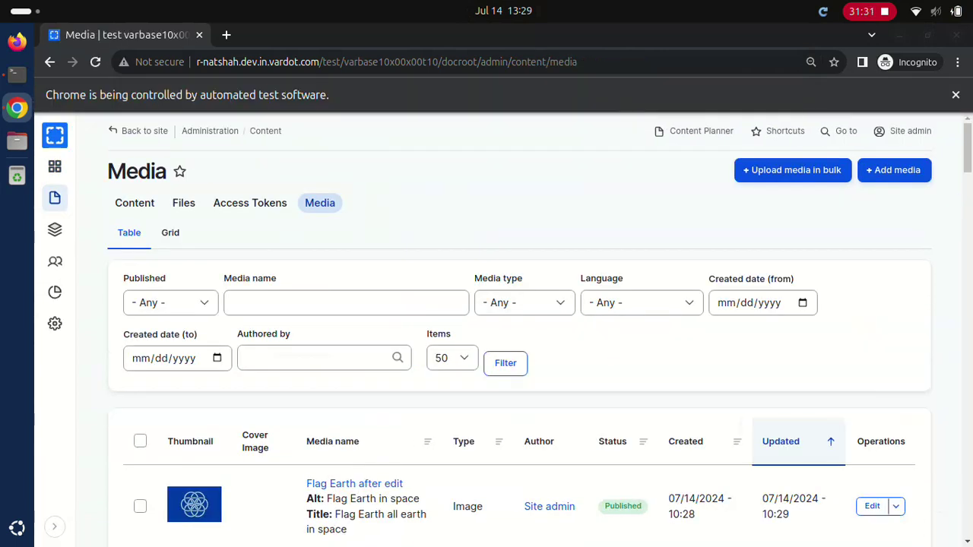
Step: Find the 'Flag Earth after edit' media item and delete it, confirming the deletion
type("Flag Earth after edit")
scroll(486, 342, "down", 10)
scroll(486, 342, "up", 10)
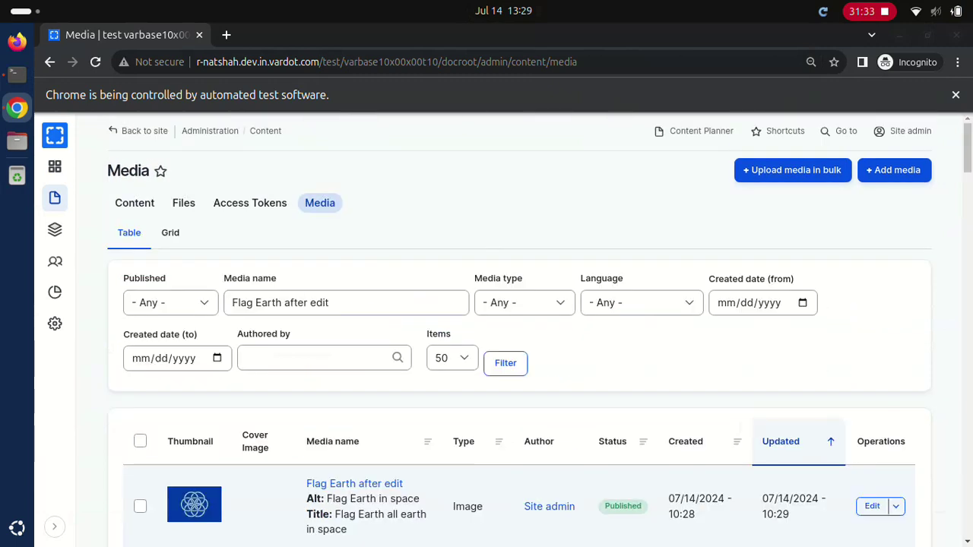
left_click(871, 505)
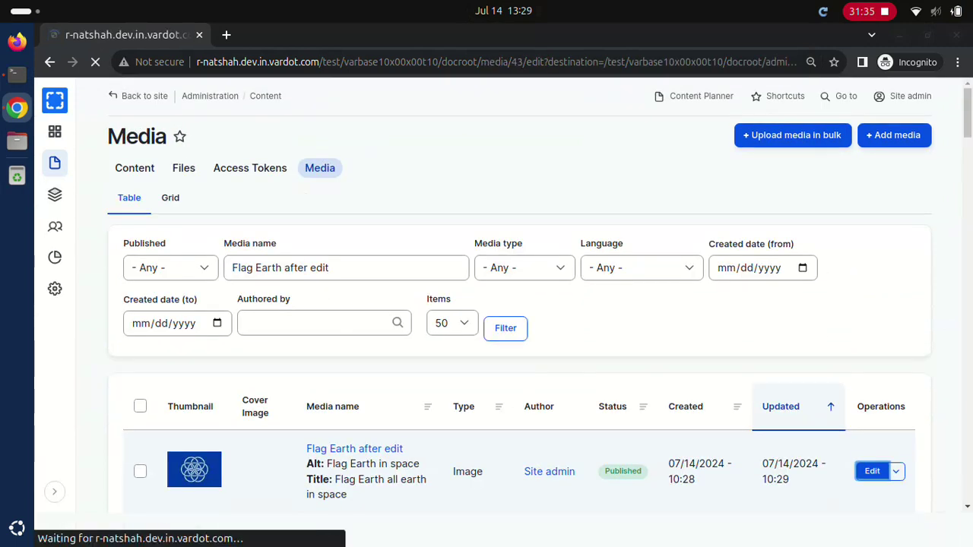
left_click(666, 170)
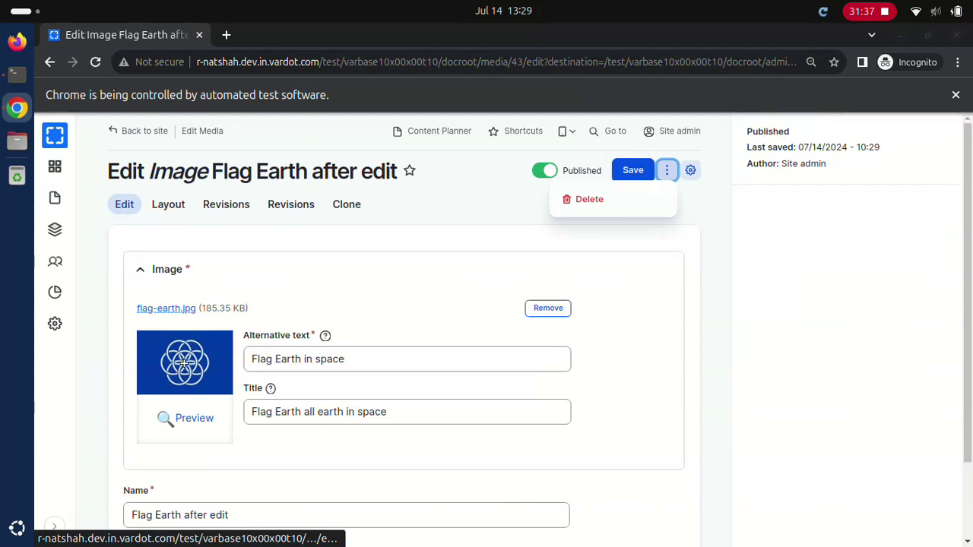
left_click(589, 200)
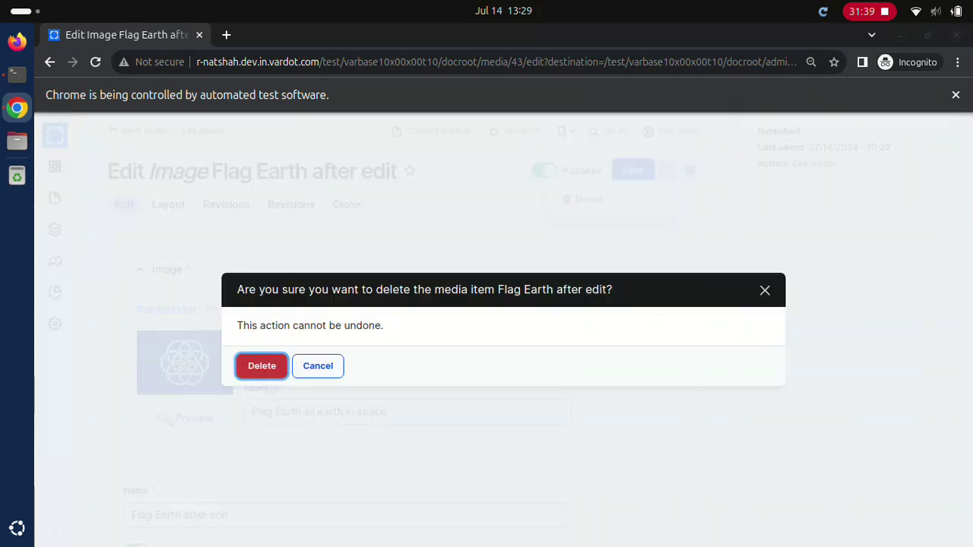
left_click(262, 365)
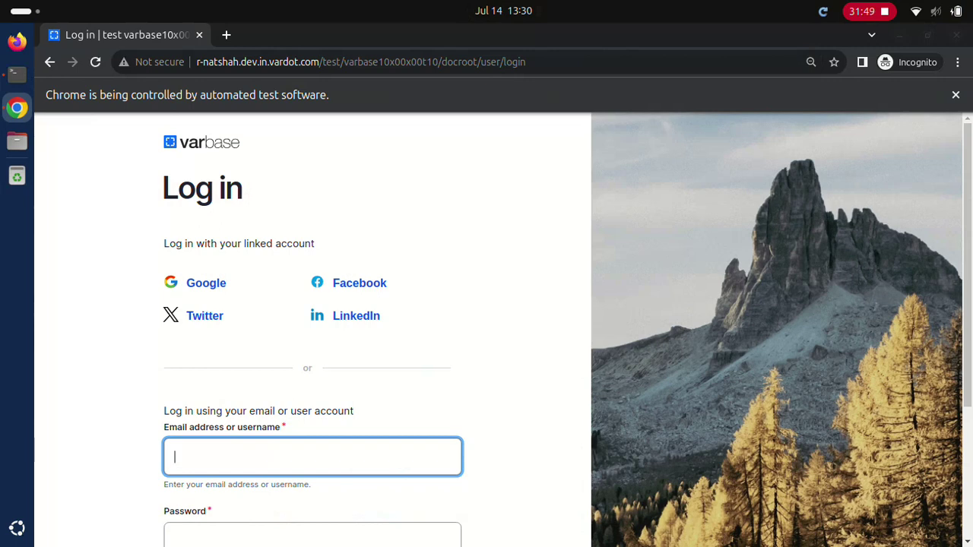
type("webmaster")
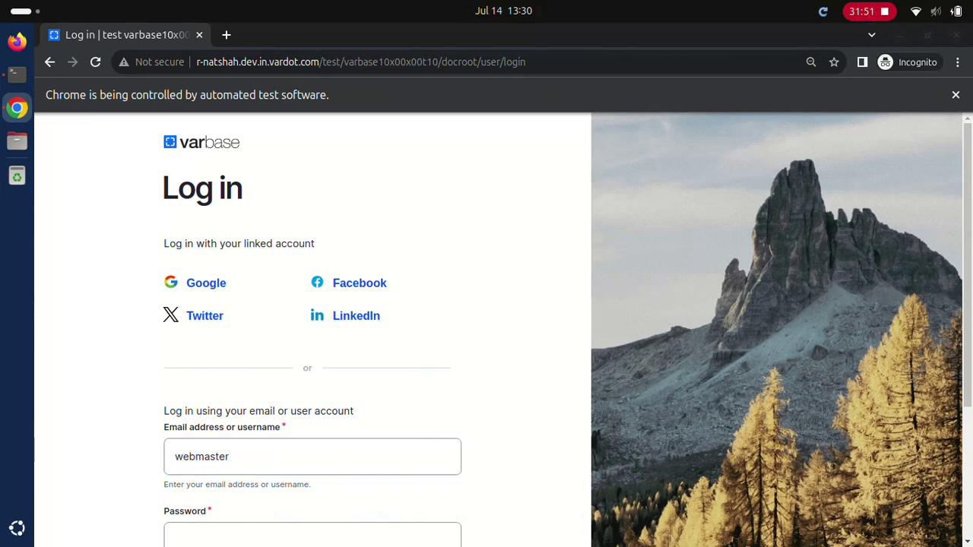
left_click(312, 535)
type("d")
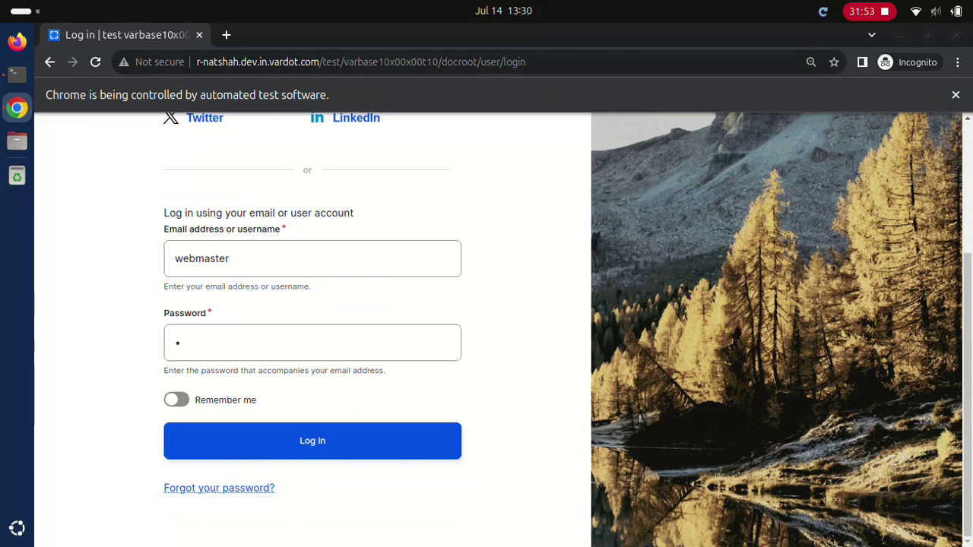
left_click(311, 440)
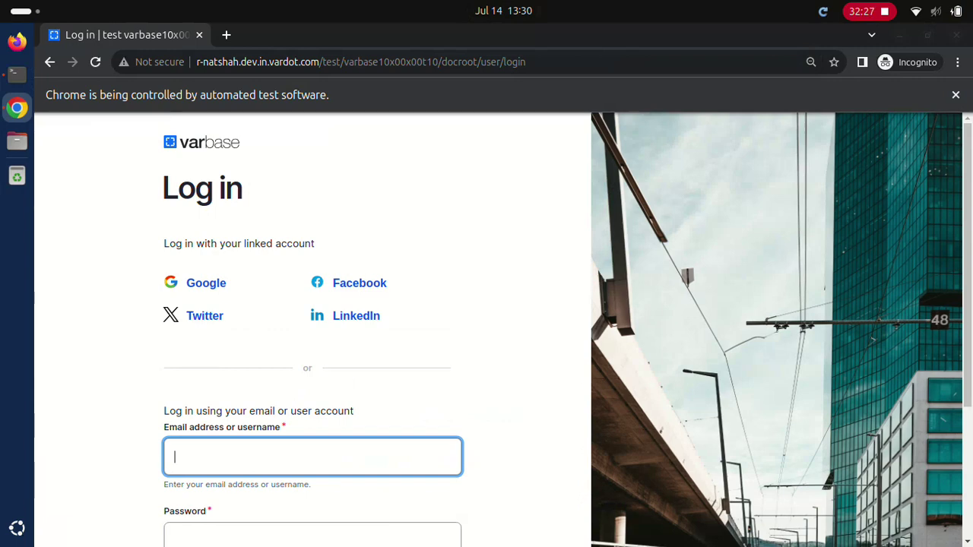
type("webmaster")
left_click(311, 534)
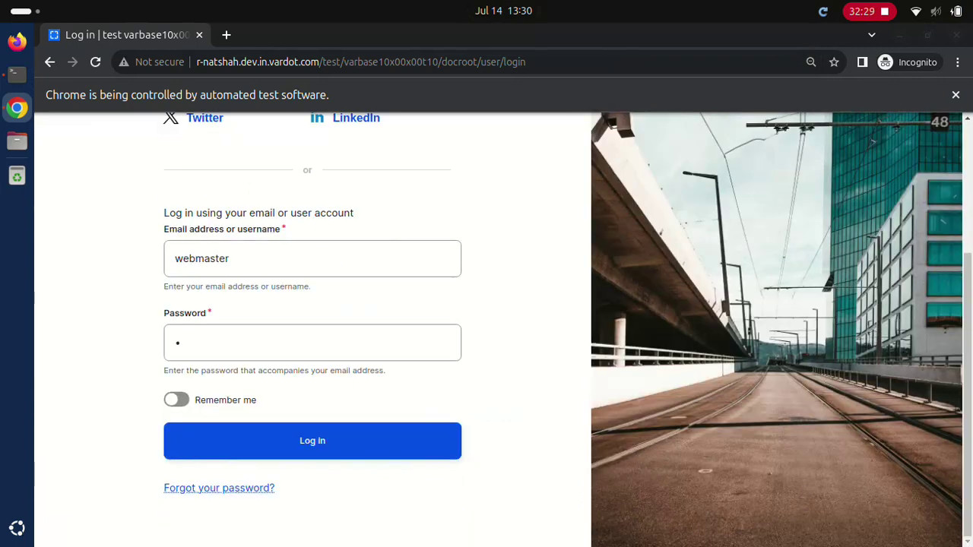
left_click(311, 441)
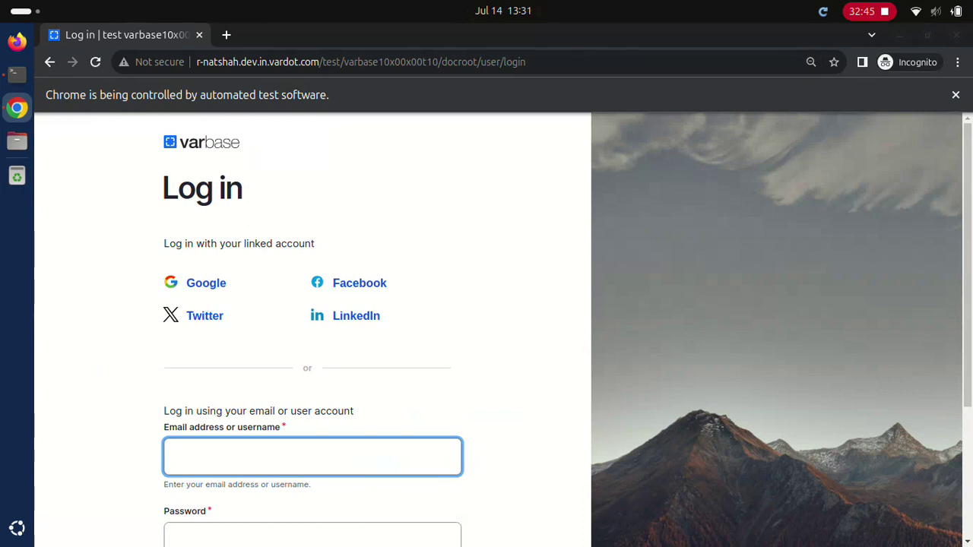
type("webmaster")
left_click(311, 536)
type("d")
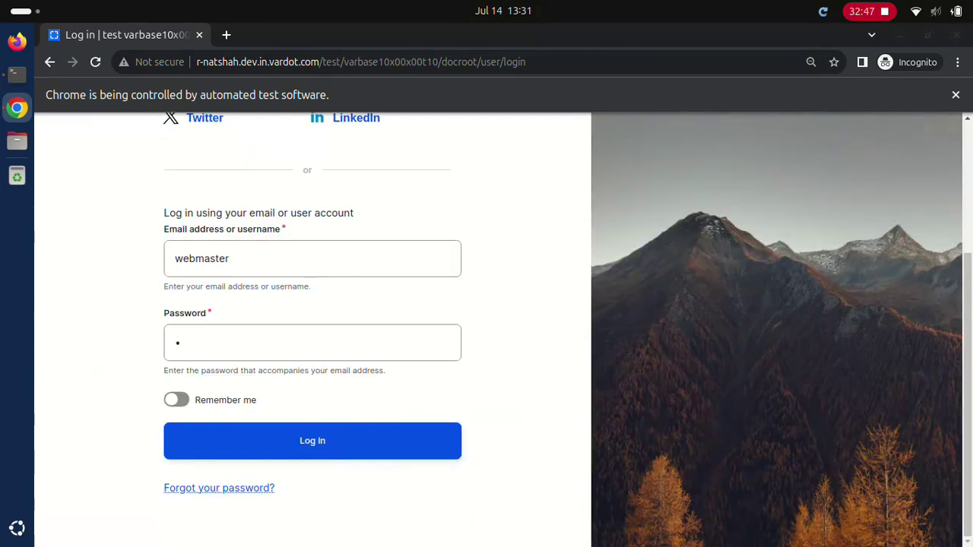
left_click(311, 441)
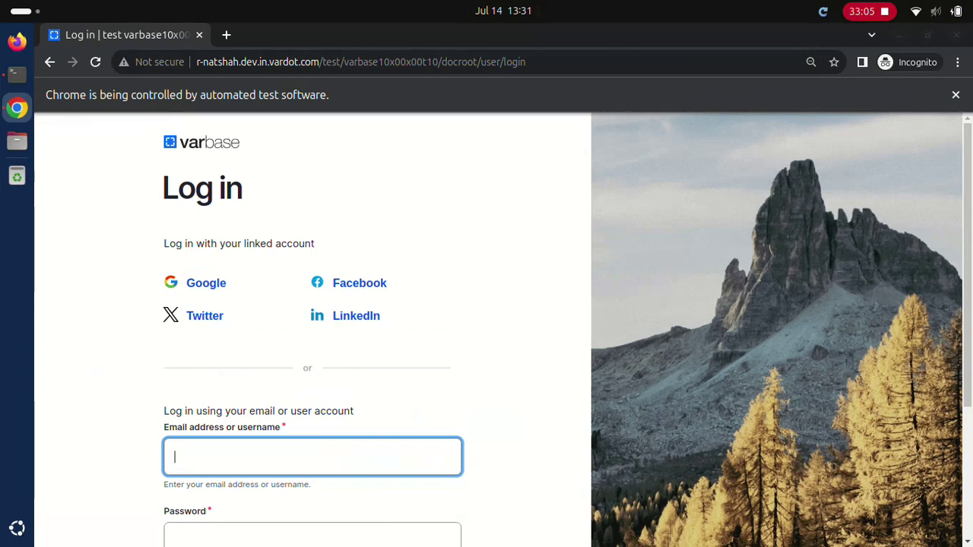
type("webmaster")
key("Tab")
type("•")
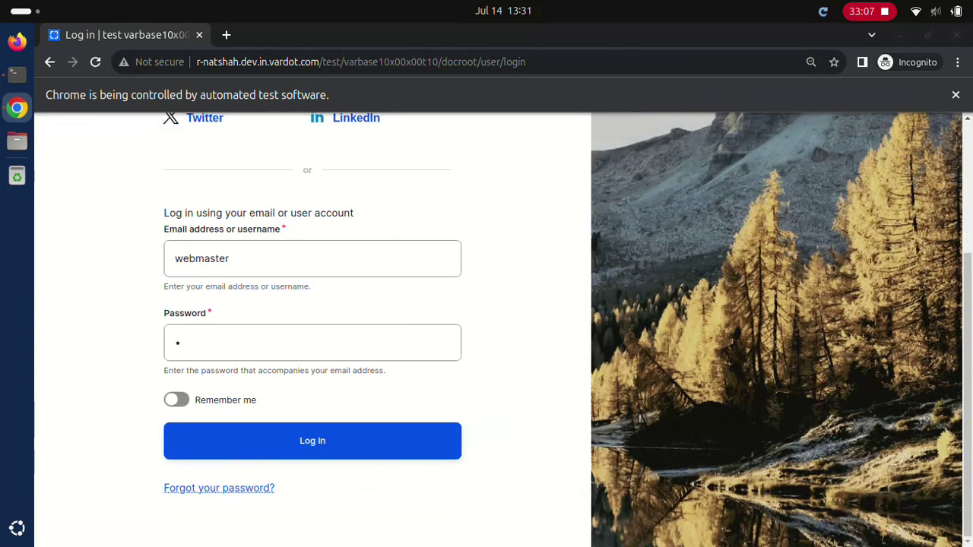
key("Return")
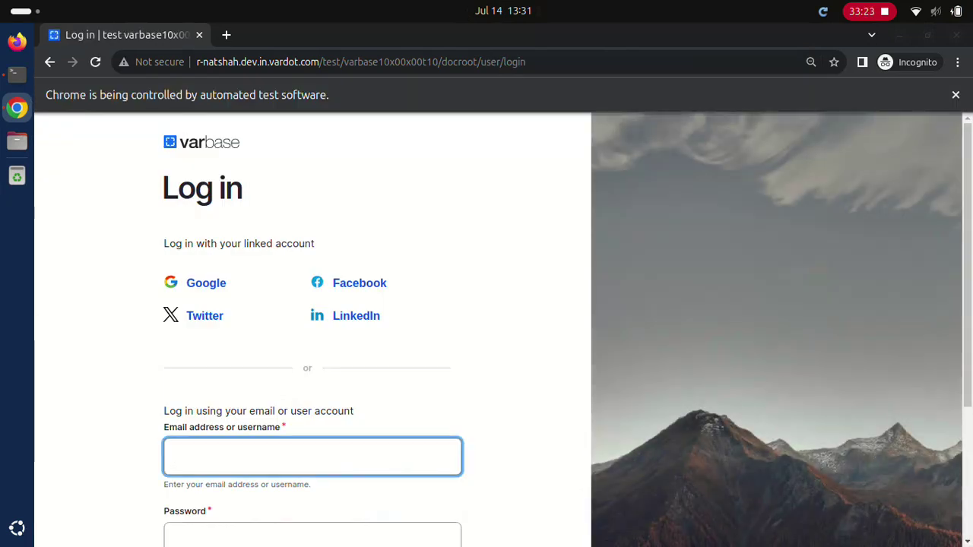
type("webmaster")
left_click(312, 534)
scroll(486, 329, "down", 5)
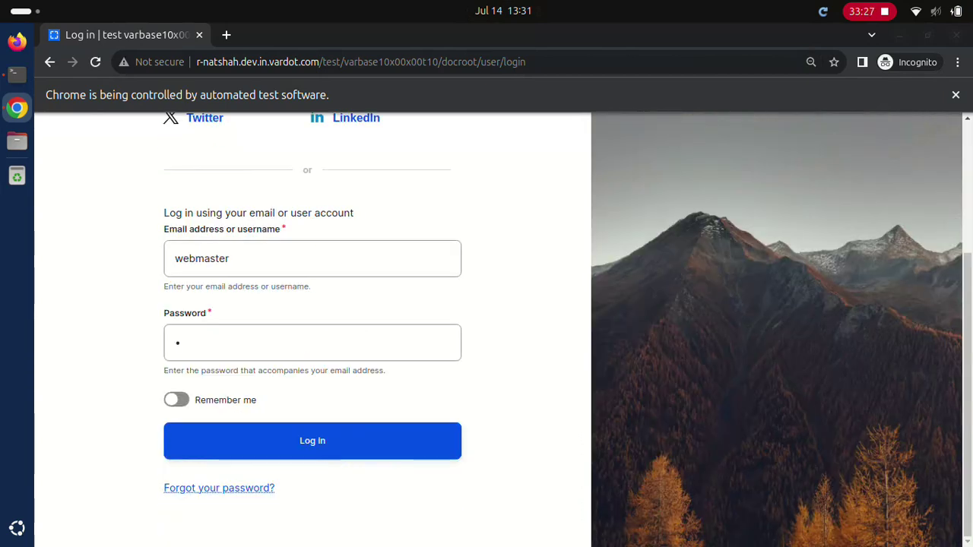
left_click(312, 441)
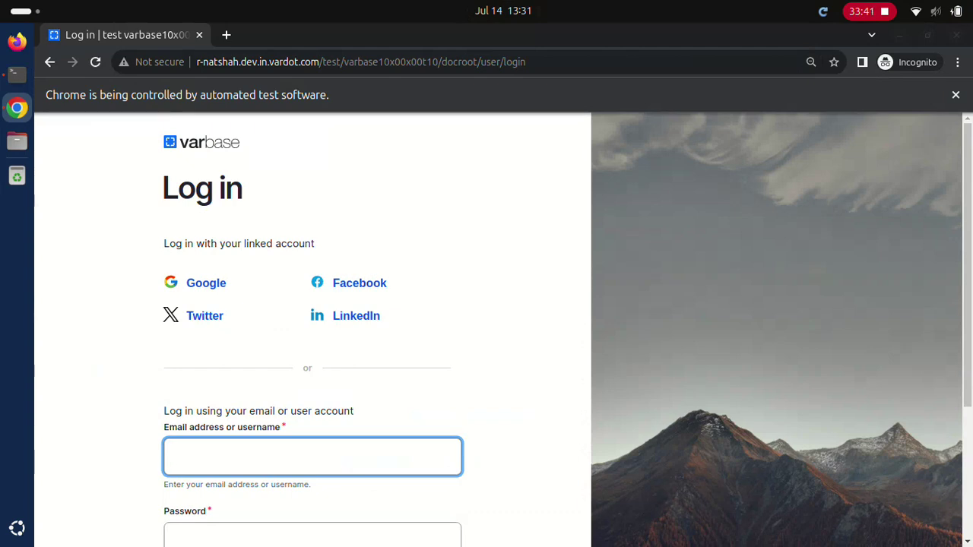
Step: Log in with the site admin username and password
type("Site admin")
key("Tab")
type("************")
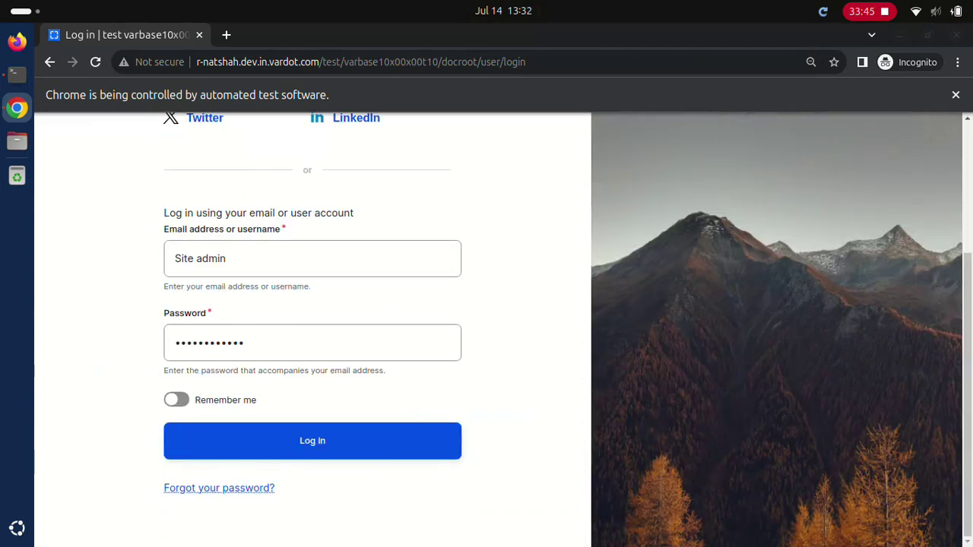
left_click(312, 440)
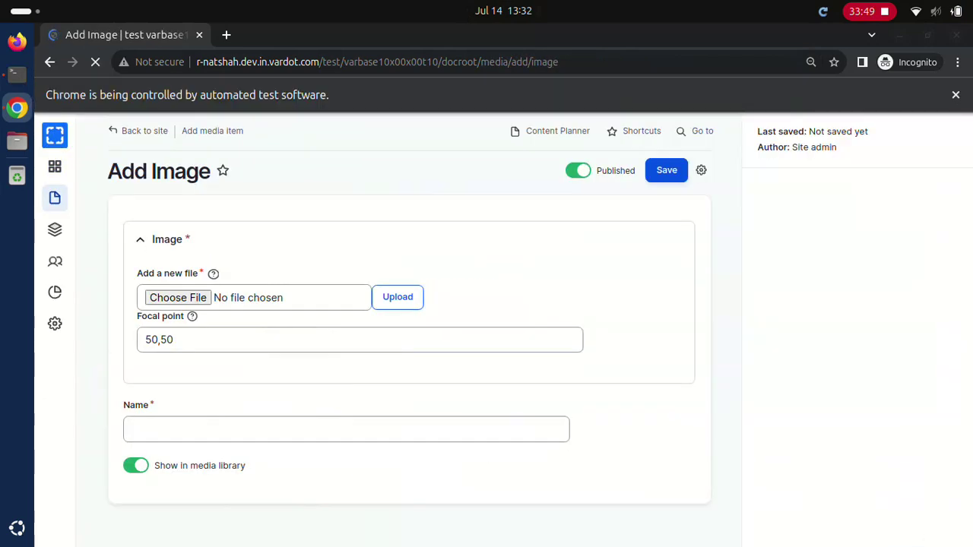
Step: Set alt text, title and name to 'Media entity test' and save the image
left_click(406, 329)
type("Media entity test")
left_click(406, 382)
type("Media entity test")
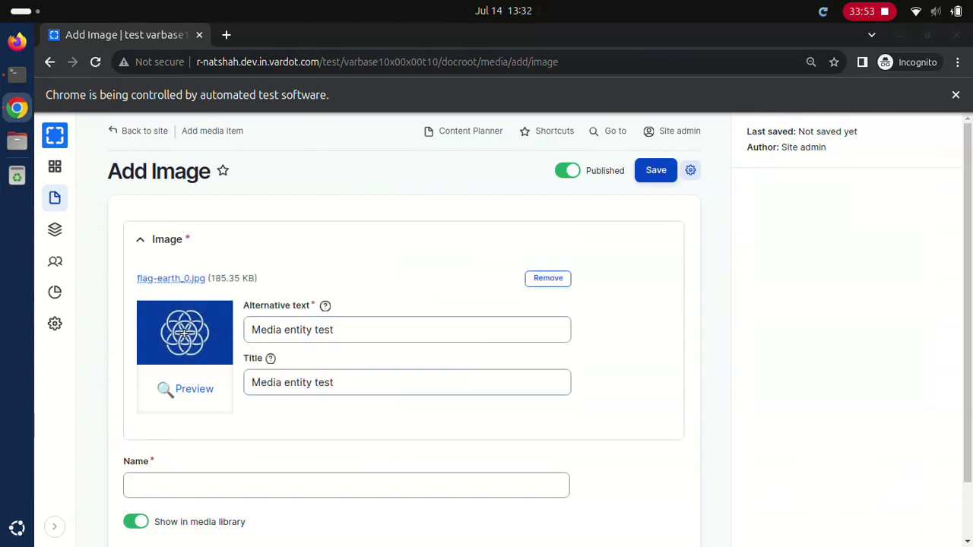
left_click(345, 485)
type("Media entity test")
left_click(656, 170)
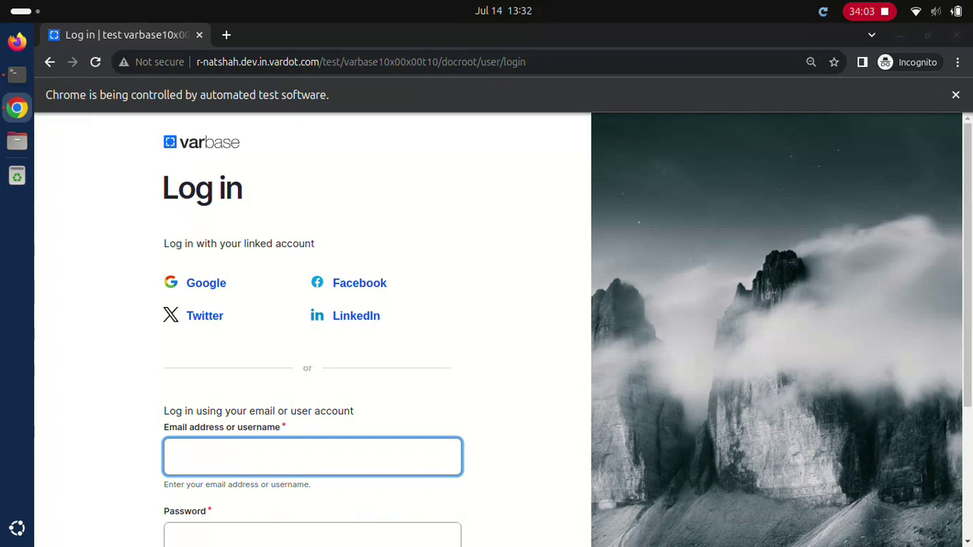
Step: Log in as site admin and save a new Tags term named 'space'
type("Site admin")
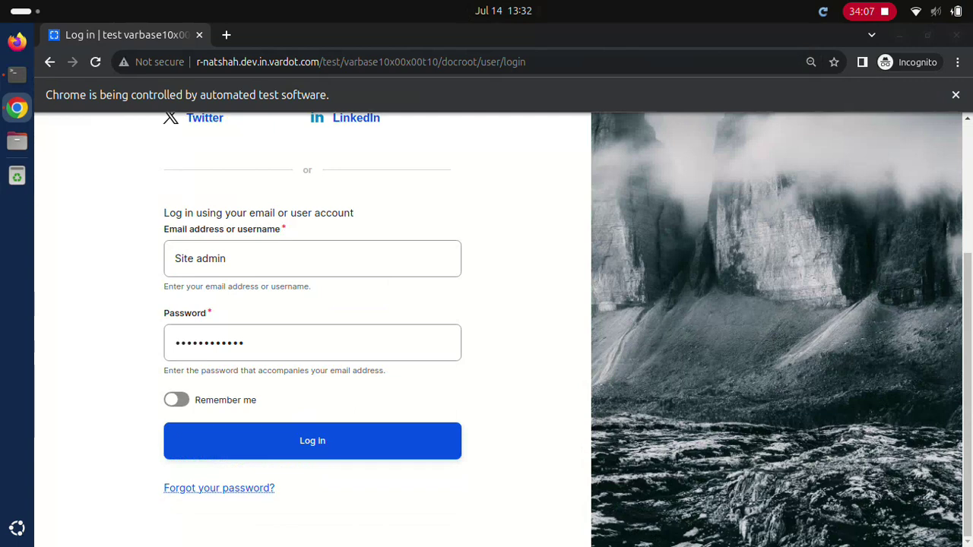
left_click(313, 441)
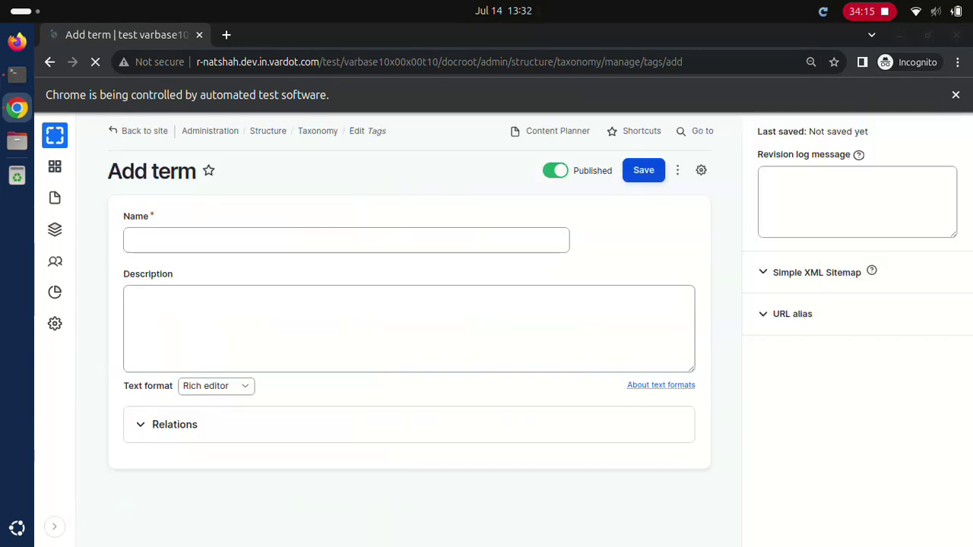
type("space")
key("Return")
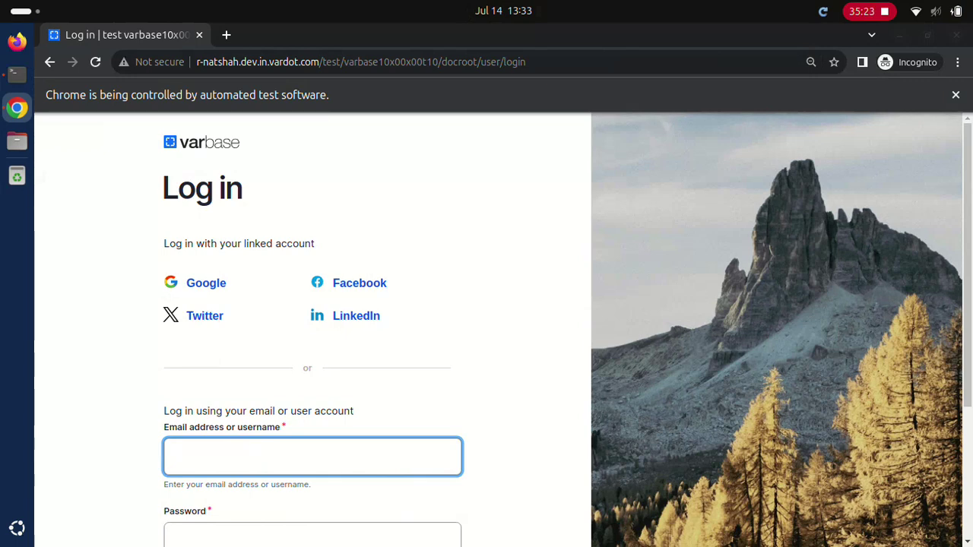
Step: Log in with the content admin username and its password
type("Content admin")
key("Tab")
type("dD.123123ddd")
scroll(487, 327, "down", 3)
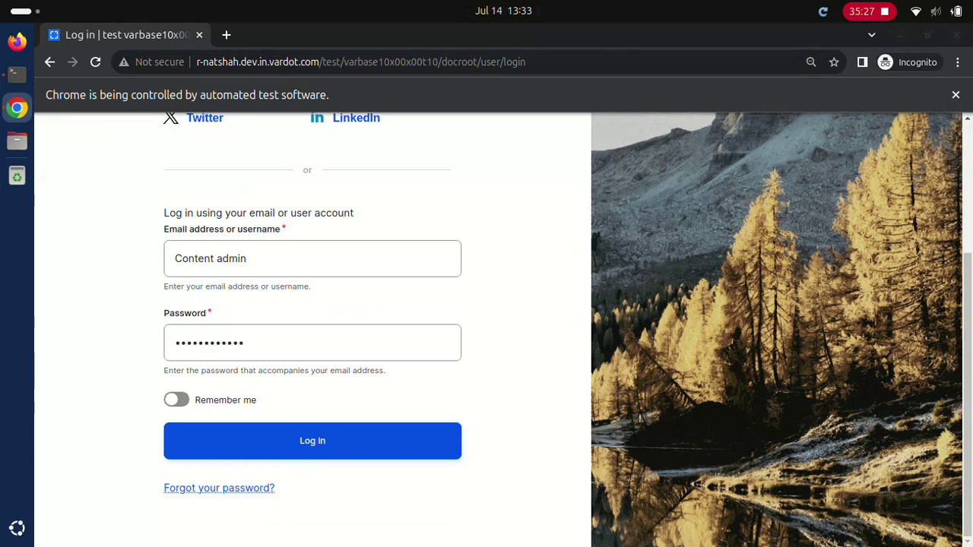
left_click(312, 441)
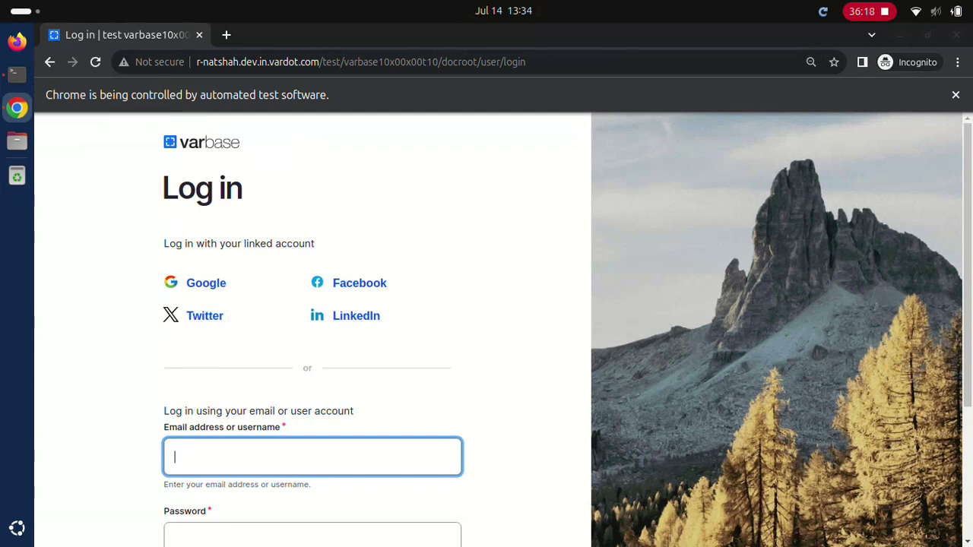
Step: Sign in with the Editor account's username and password
type("Editor")
left_click(311, 536)
type("************")
scroll(486, 327, "down", 5)
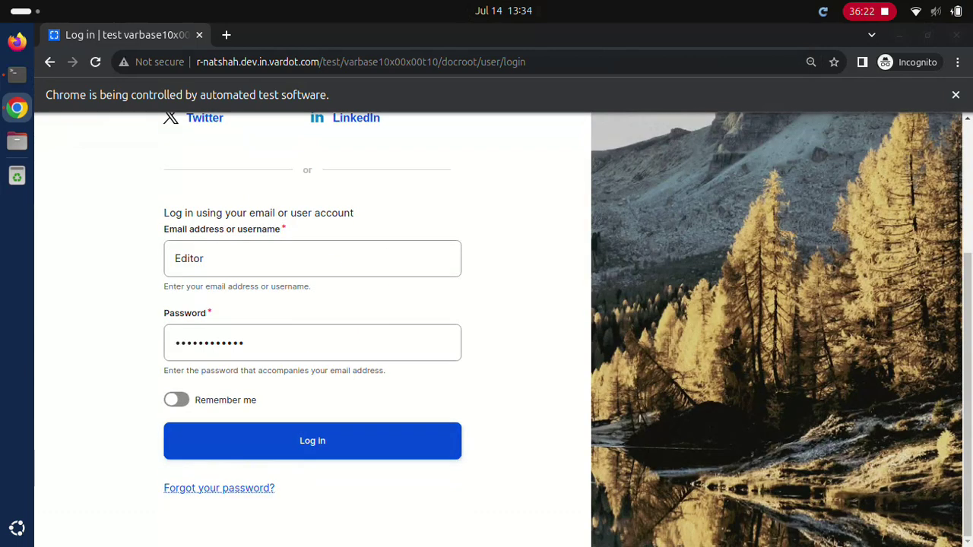
left_click(311, 440)
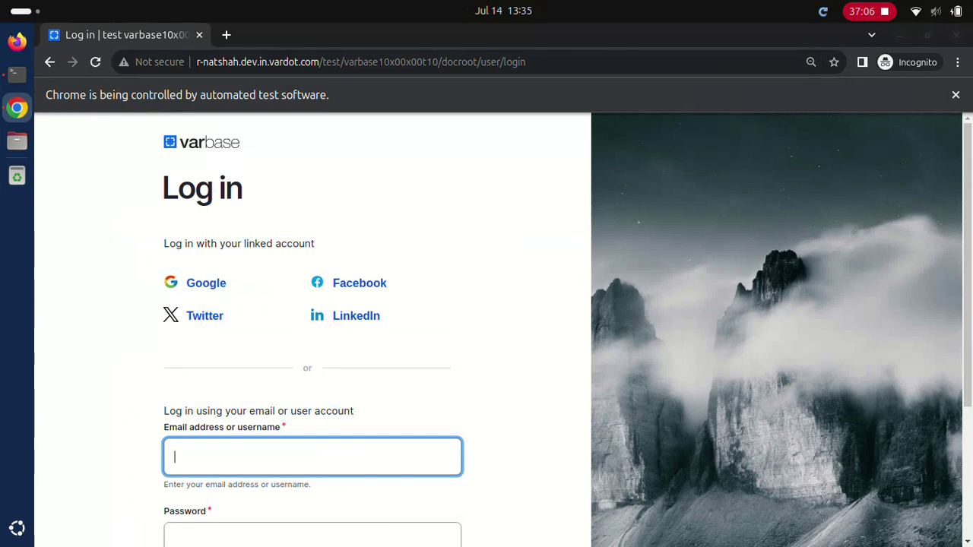
Step: Attempt a login with the Normal user account's credentials
type("Normal user")
scroll(312, 342, "down", 3)
type("************")
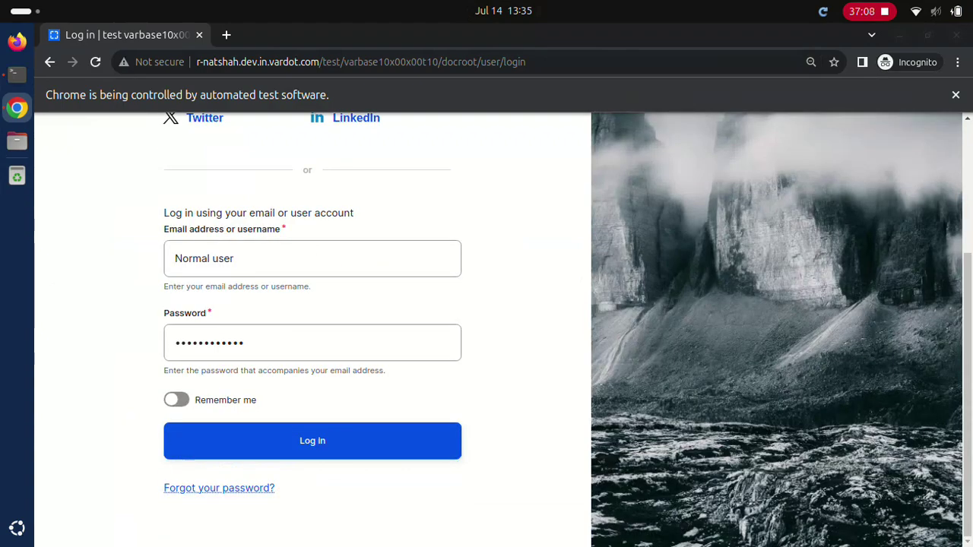
key("Return")
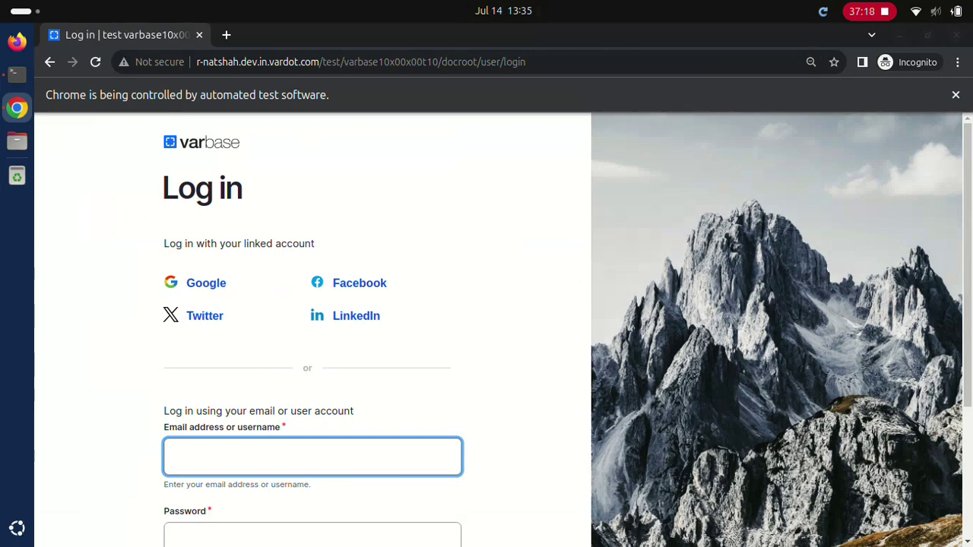
Step: Sign in with the Editor account's credentials instead
type("Editor••••••••••••")
scroll(502, 329, "down", 3)
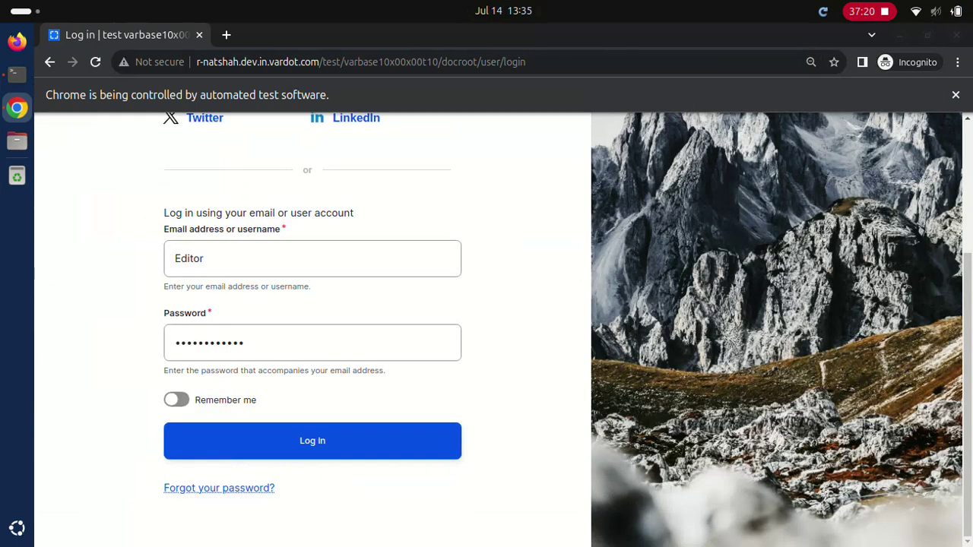
left_click(312, 441)
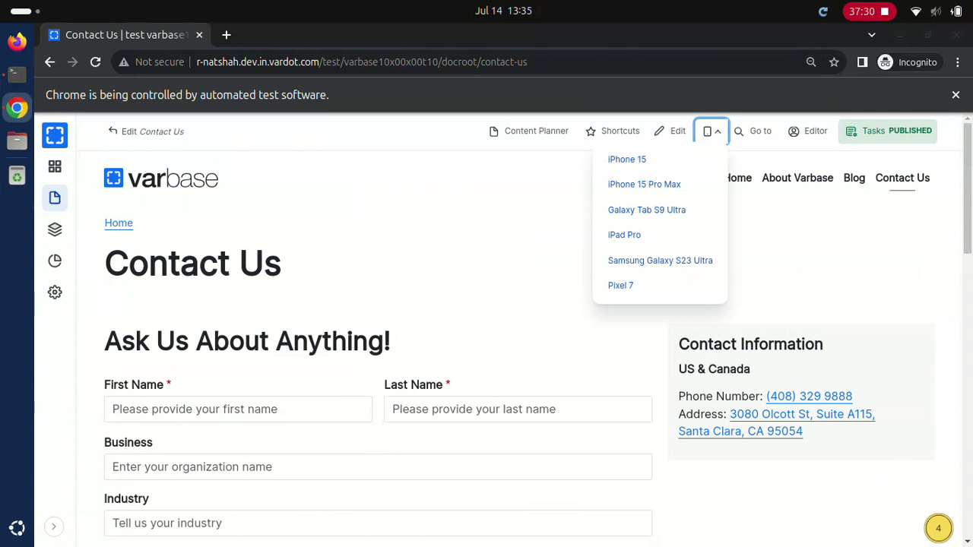
Step: Preview Contact Us as iPhone 15, then as iPhone 15 Pro Max
left_click(627, 159)
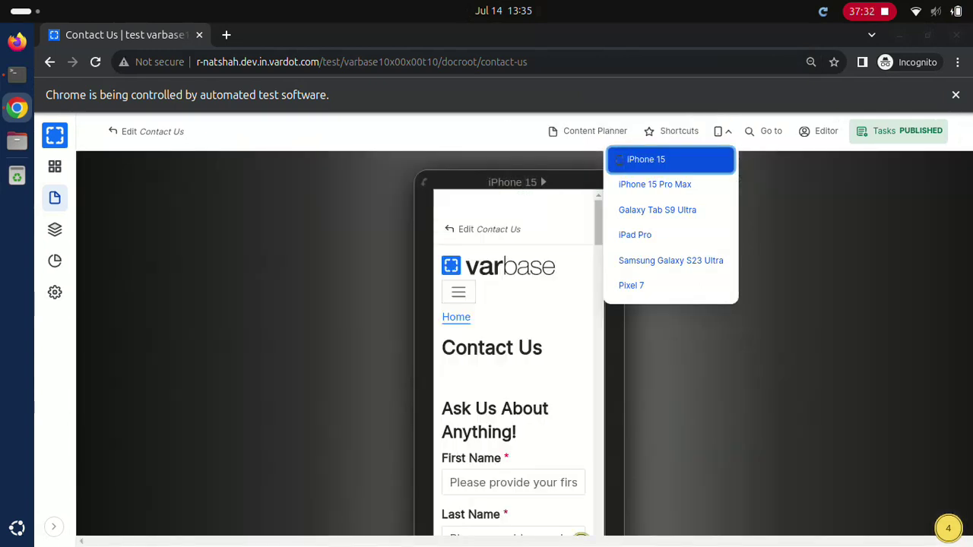
left_click(620, 184)
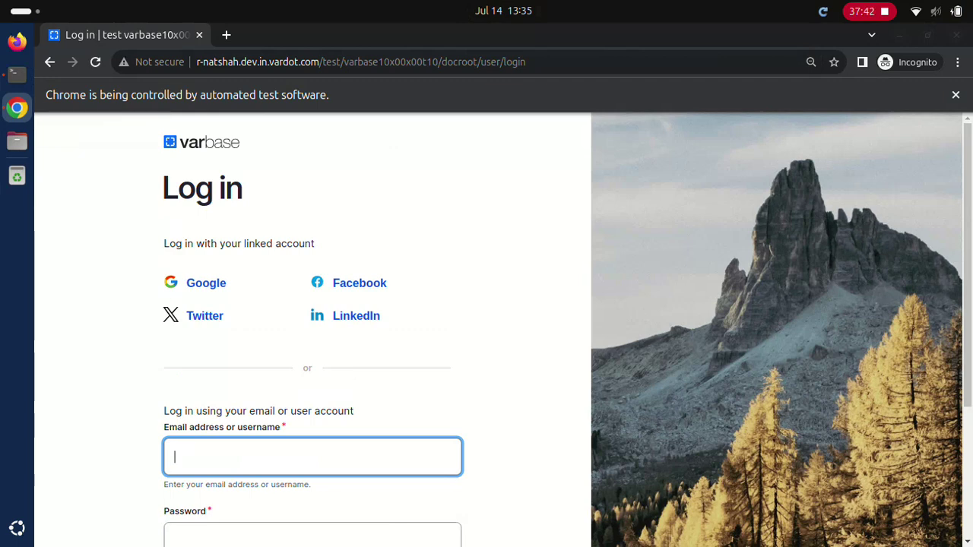
Step: Sign in as Content admin with its password
type("Content admin")
key("Tab")
type("dD.123123ddd")
scroll(502, 326, "down", 3)
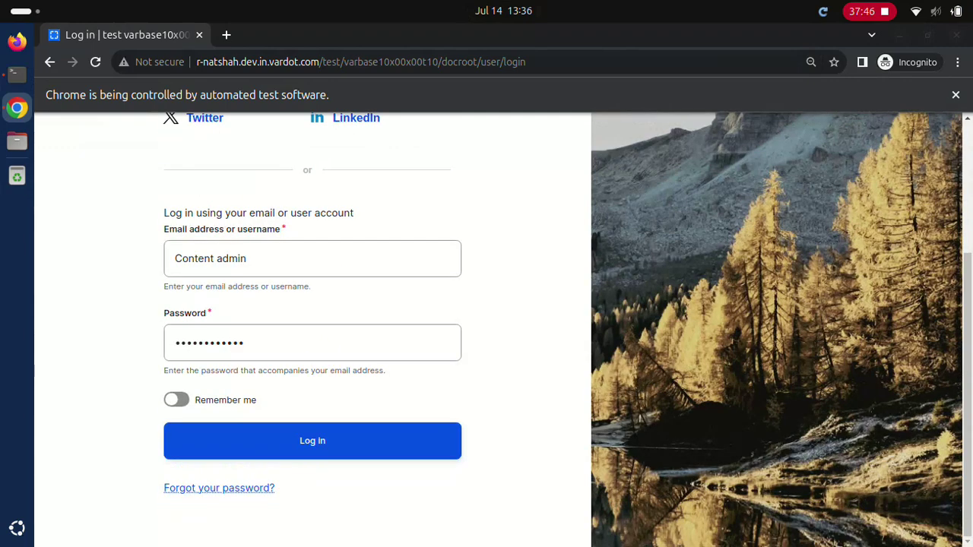
key("Return")
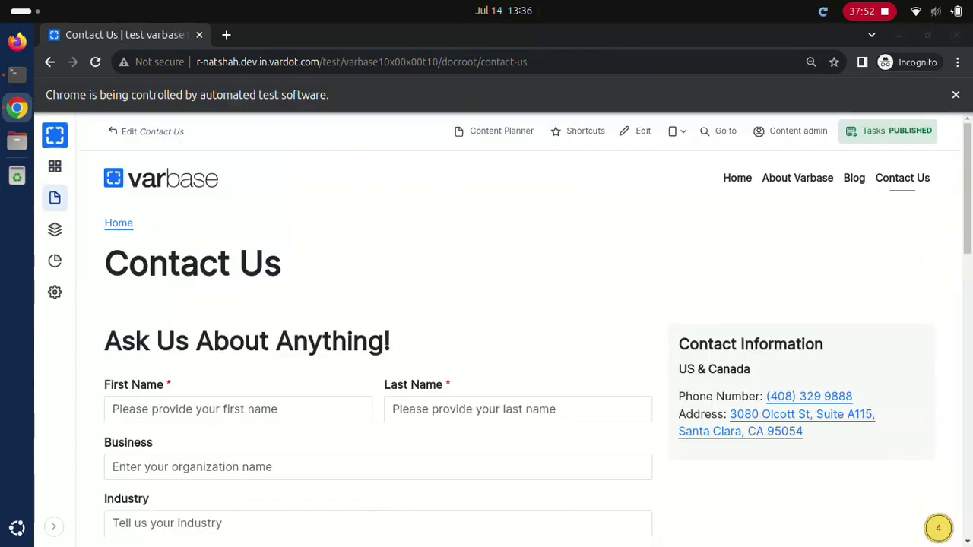
Step: Preview Contact Us on iPhone 15, then iPhone 15 Pro Max
left_click(676, 131)
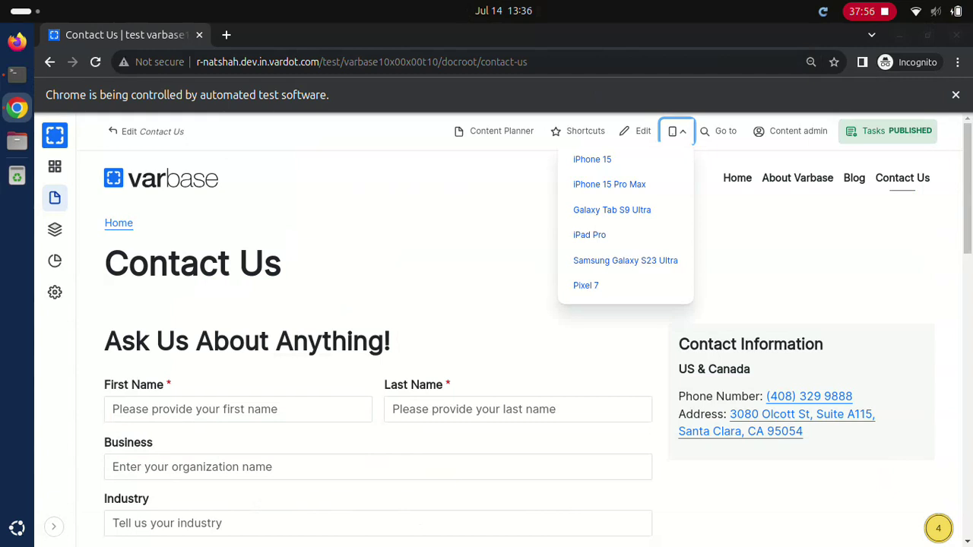
left_click(592, 159)
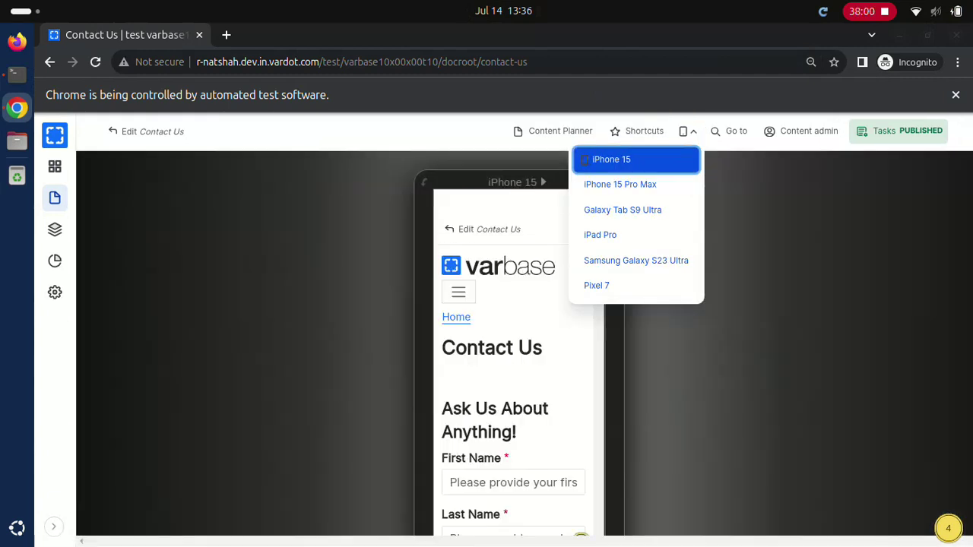
left_click(584, 184)
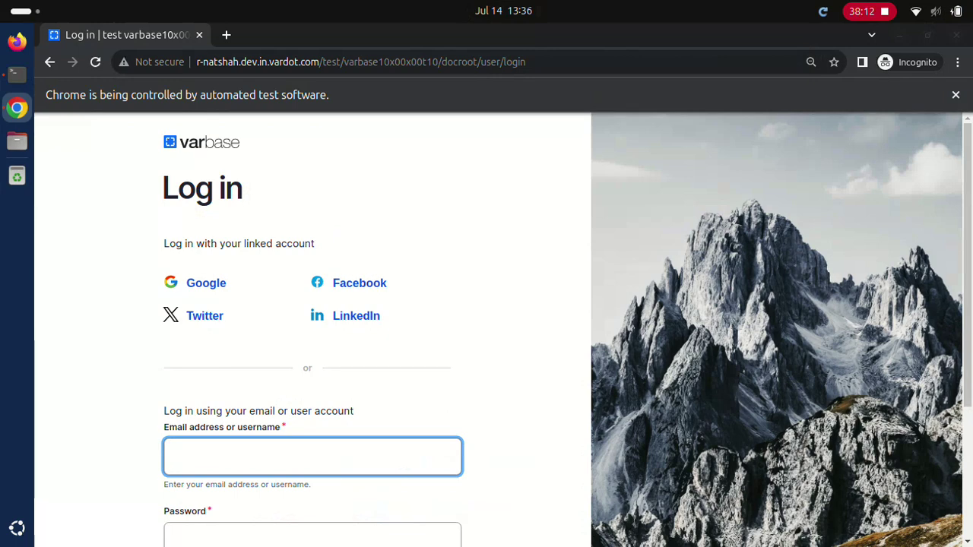
Step: Sign in as SEO admin with its password
type("SEO admin")
left_click(312, 536)
type("************")
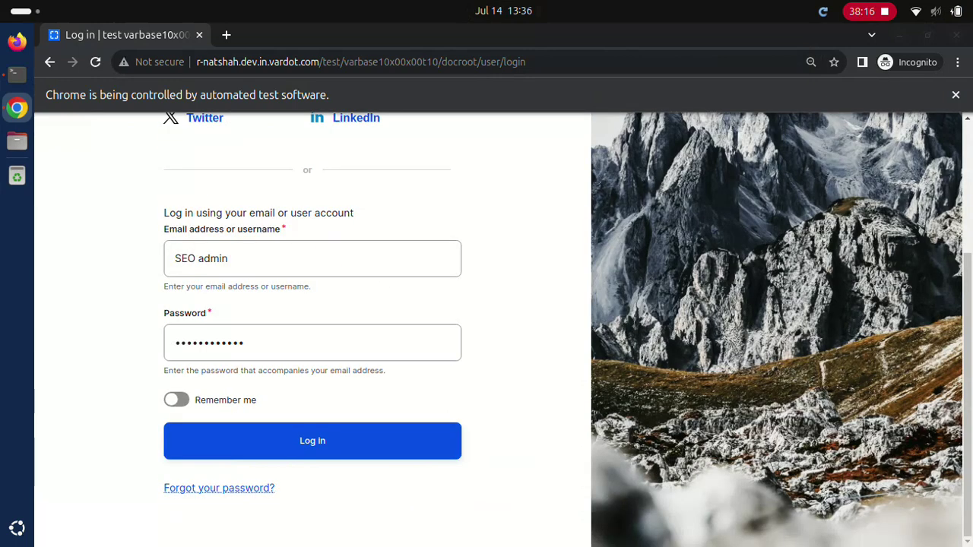
left_click(312, 440)
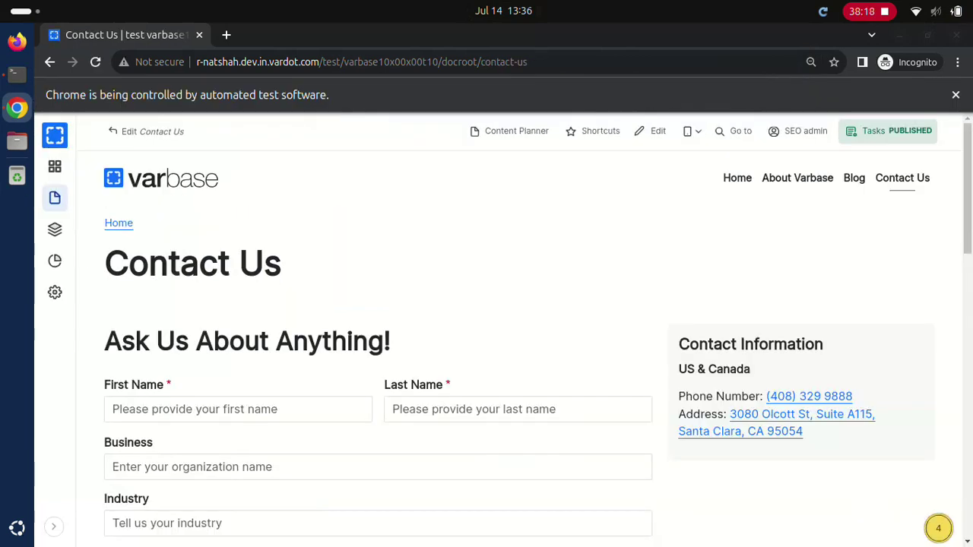
Step: Preview Contact Us on iPhone 15, then iPhone 15 Pro Max
left_click(692, 130)
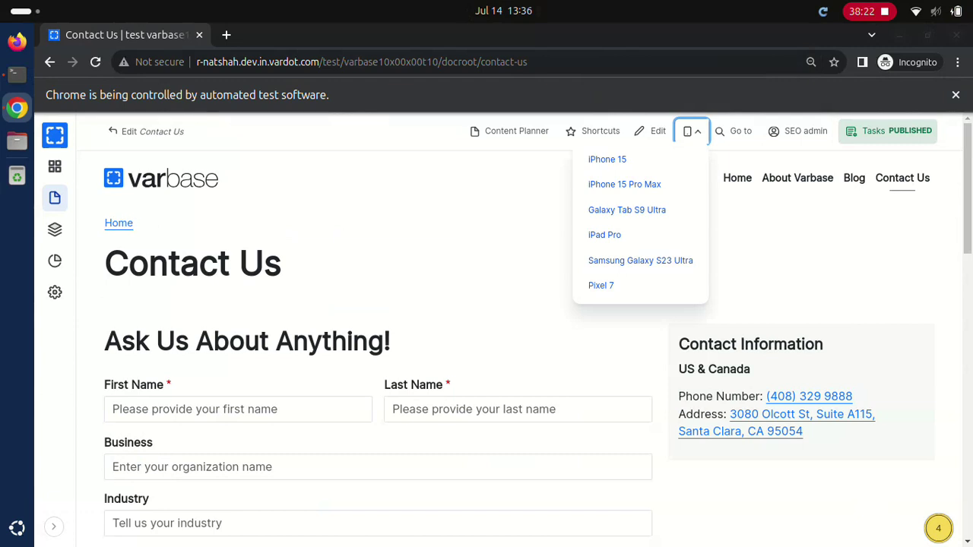
left_click(606, 159)
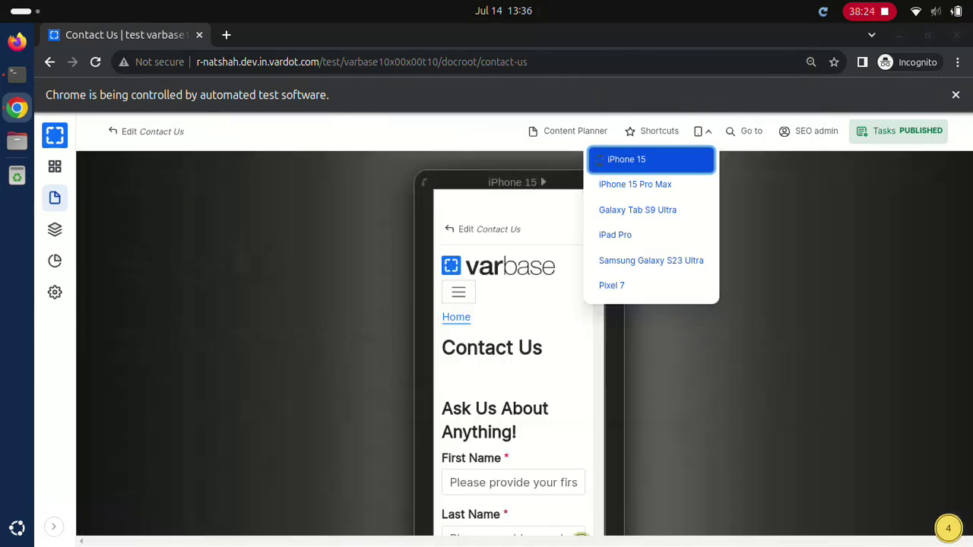
left_click(634, 184)
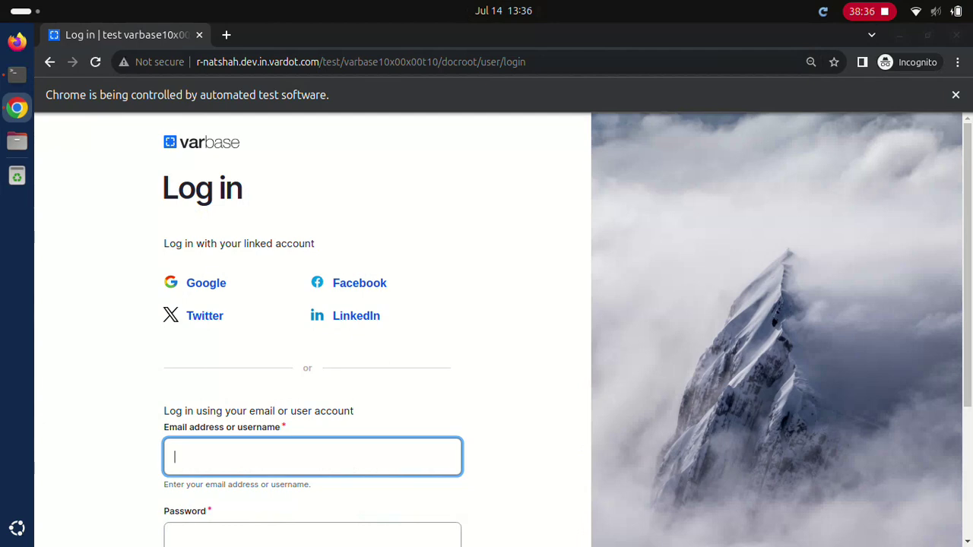
Step: Sign in as Site admin and preview Contact Us on iPhone 15 and iPhone 15 Pro Max
type("Site admin••••••••••••")
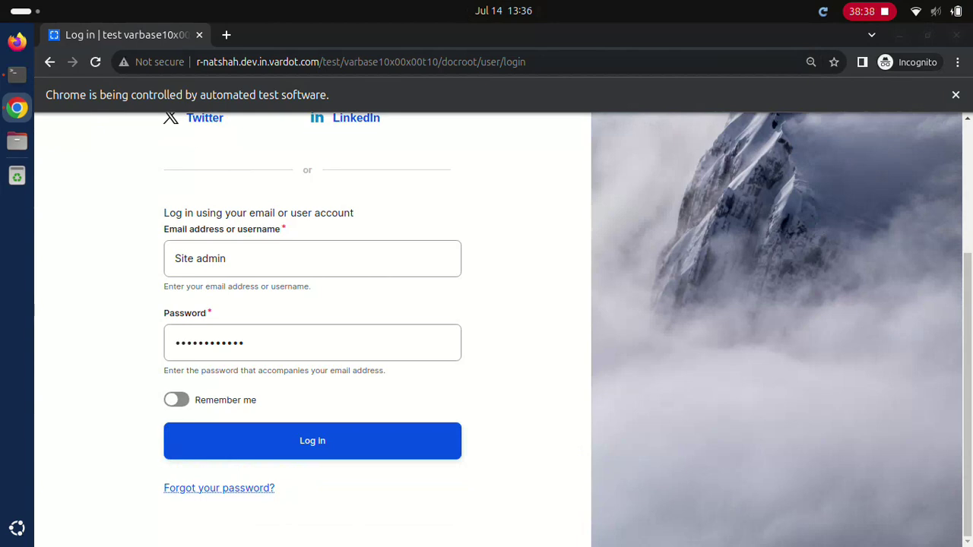
left_click(312, 441)
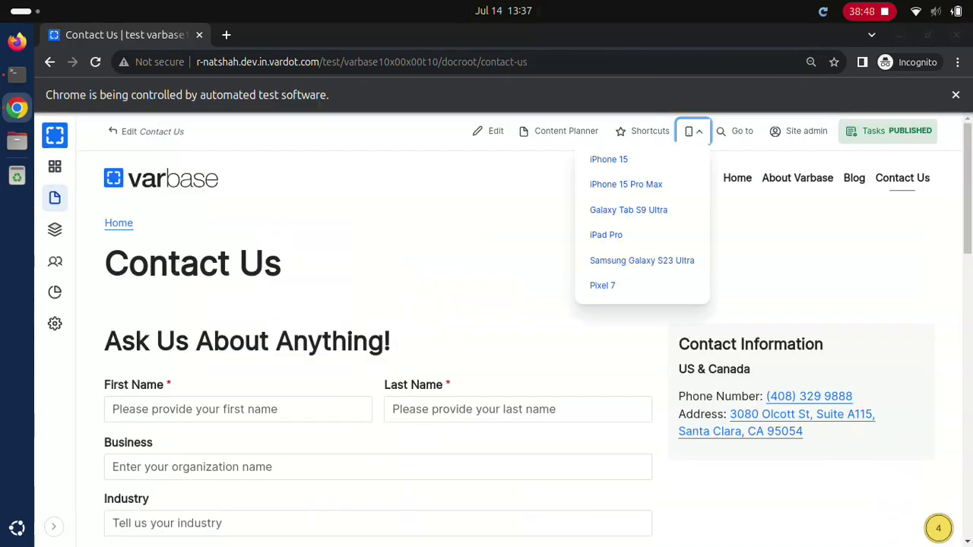
left_click(604, 158)
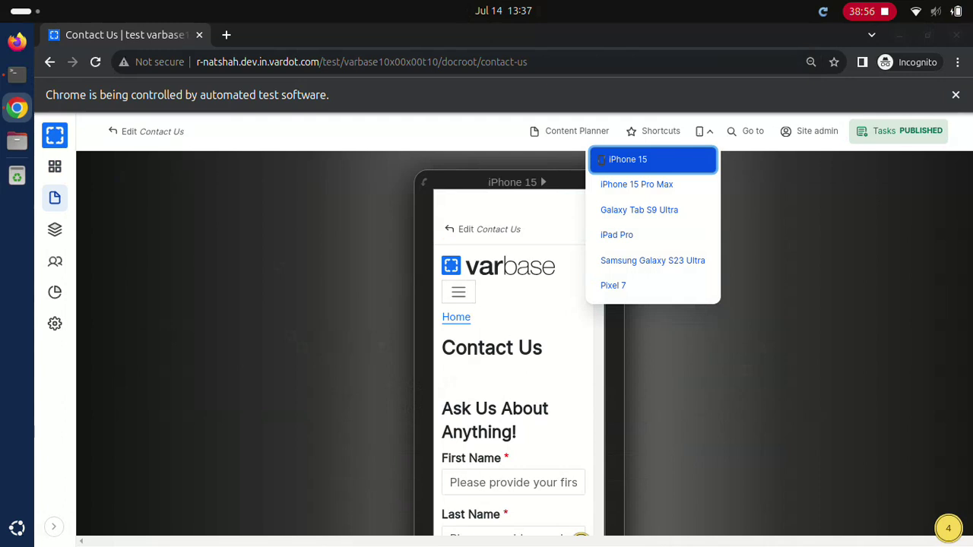
left_click(645, 184)
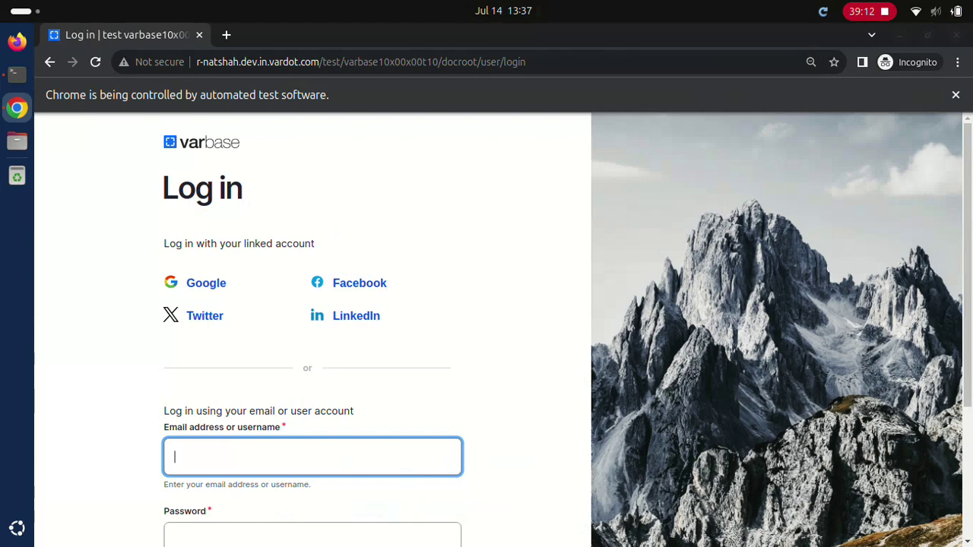
Step: Sign in as webmaster and preview Contact Us on iPhone 15 and iPhone 15 Pro Max
type("webmaster")
left_click(312, 536)
type("d")
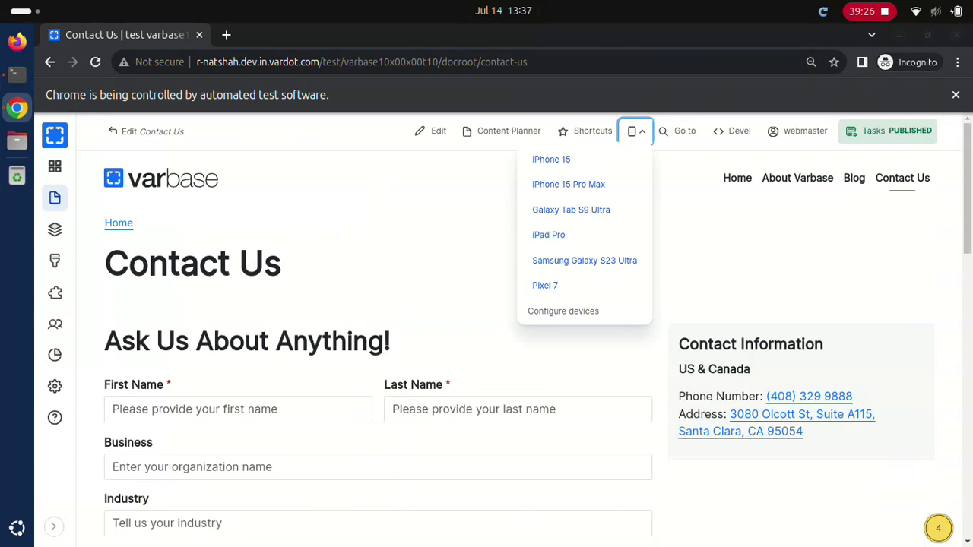
left_click(551, 158)
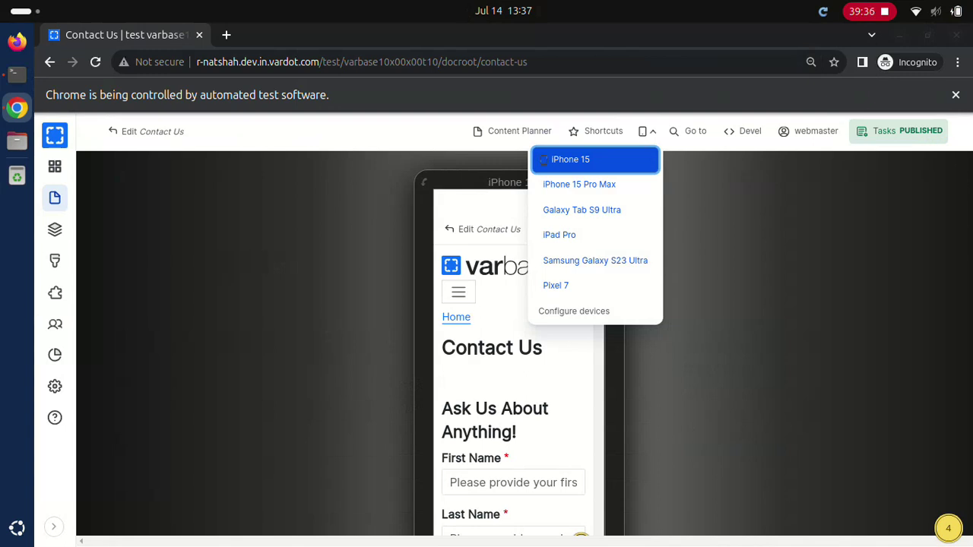
left_click(587, 184)
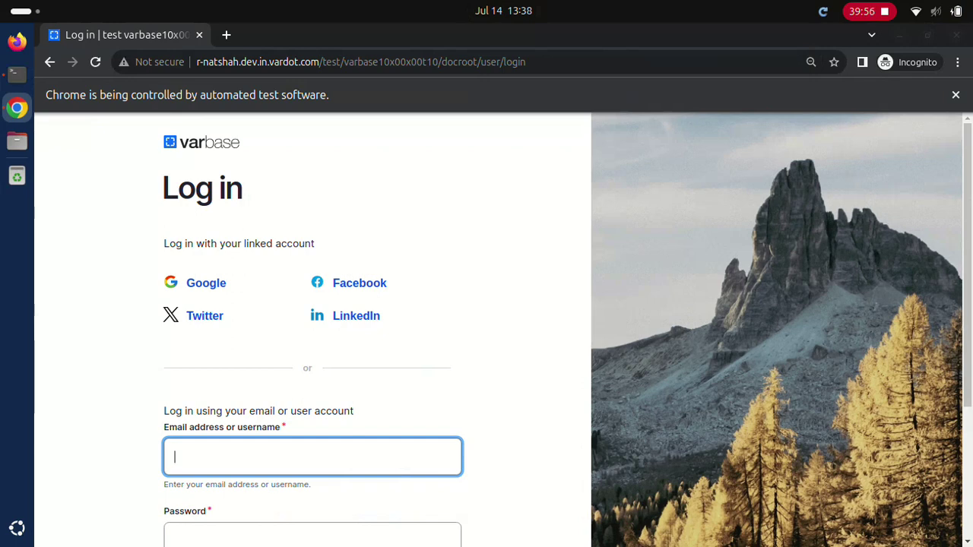
Step: Sign in as webmaster with its password
type("webmaster")
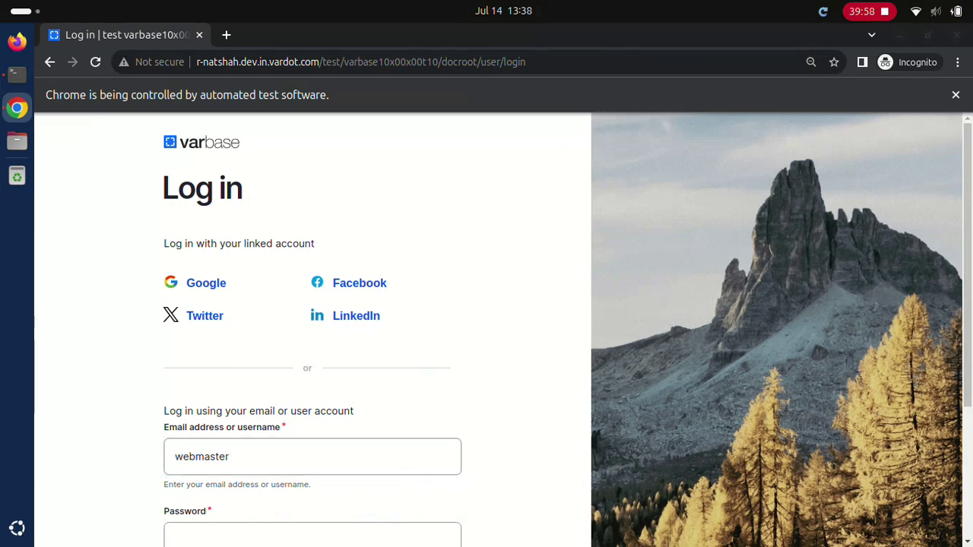
left_click(311, 536)
type("a")
scroll(501, 330, "down", 5)
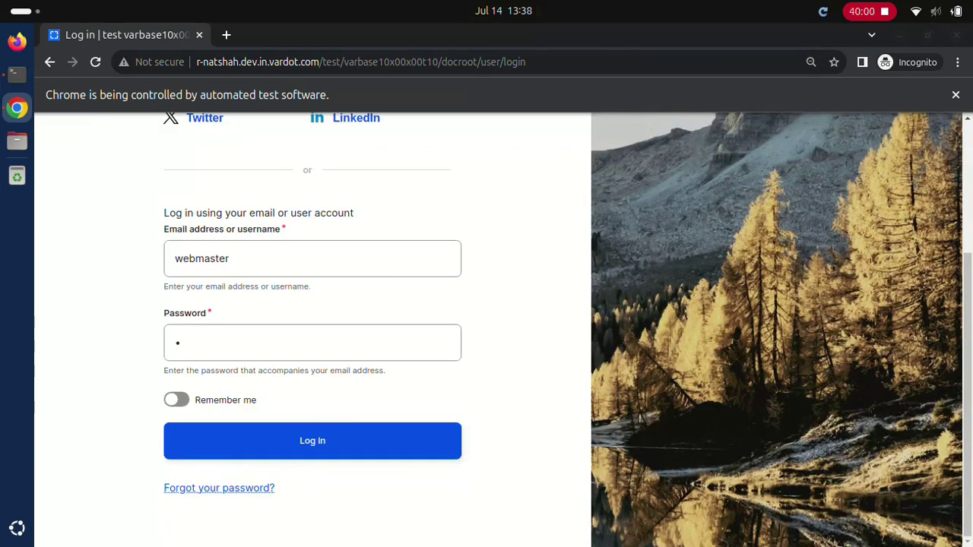
left_click(312, 441)
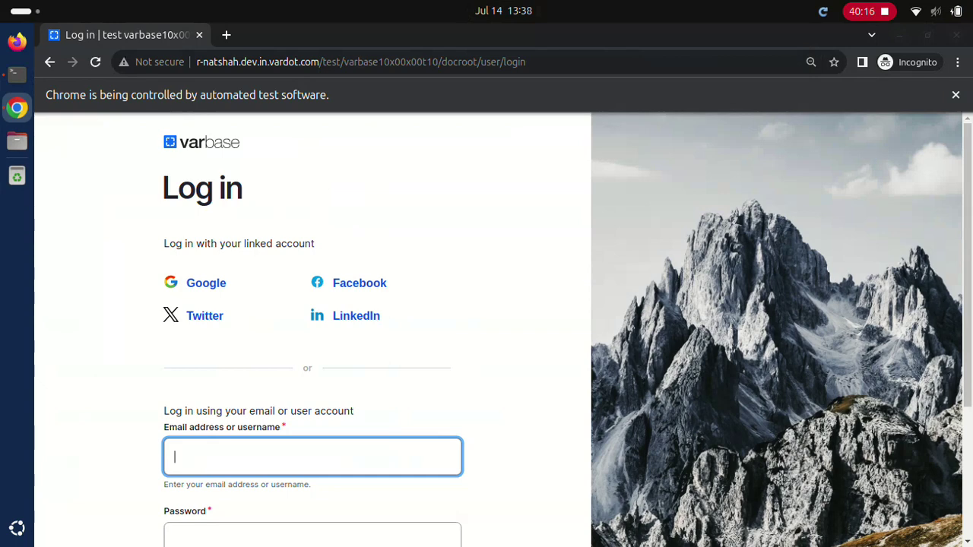
Step: Submit the login form with the Normal user account's credentials
type("Normal user")
type("••••••••••••")
scroll(502, 326, "down", 5)
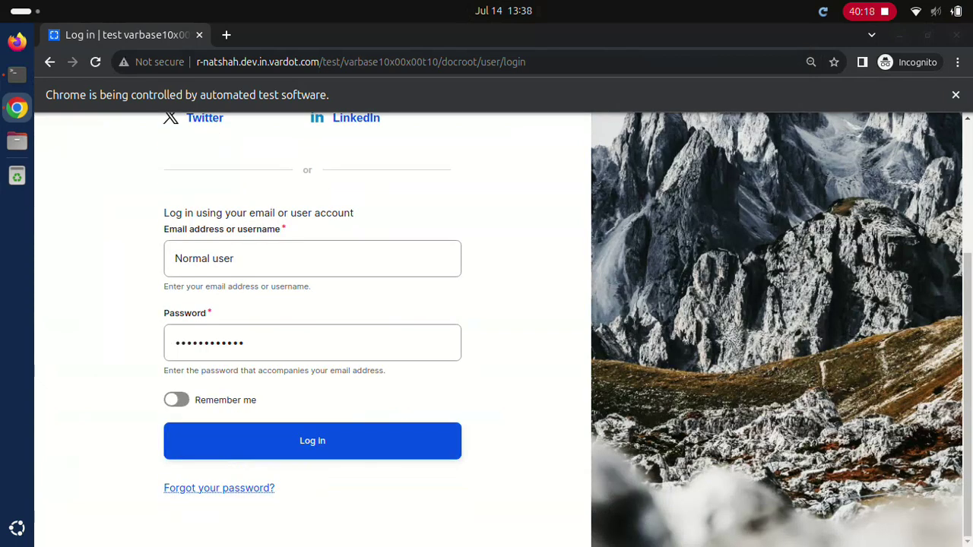
key("Return")
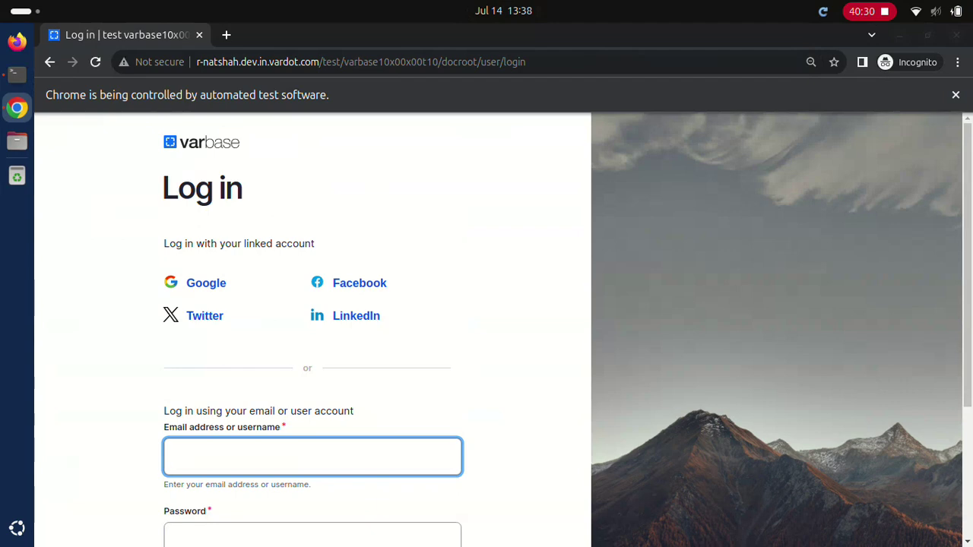
Step: Sign in with the Editor account's credentials
type("Editor••••••••••••")
scroll(502, 330, "down", 3)
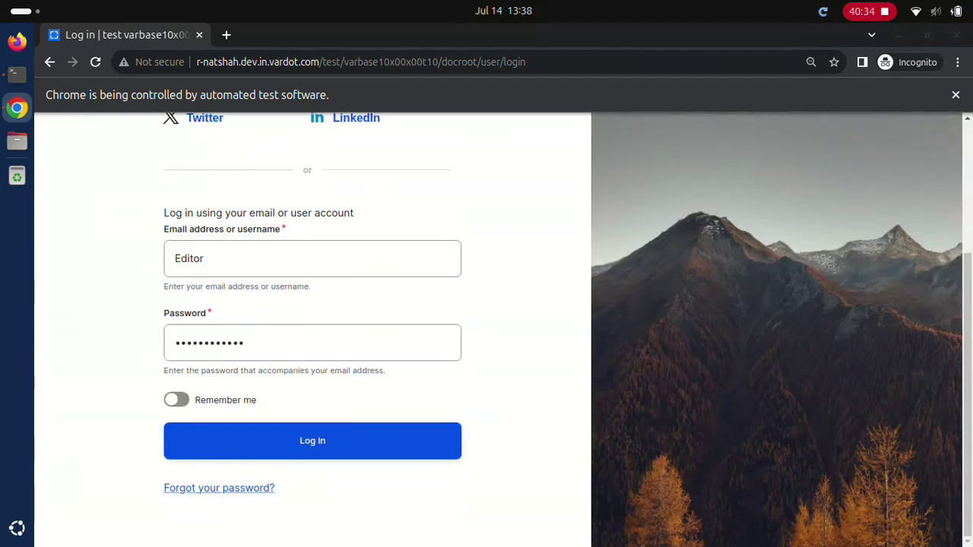
left_click(312, 441)
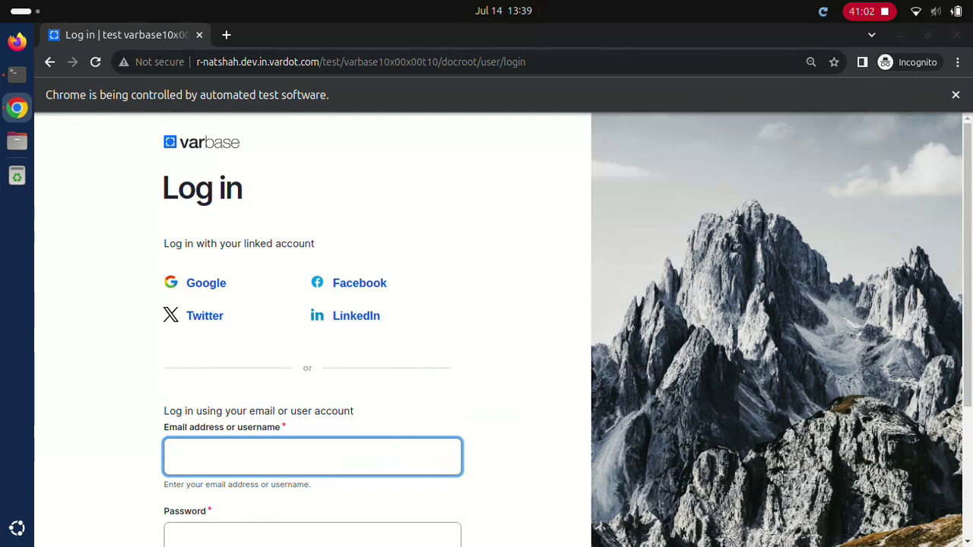
Step: Sign in as SEO admin with its password
type("SEO admin")
key("Tab")
type("dD.123123ddd")
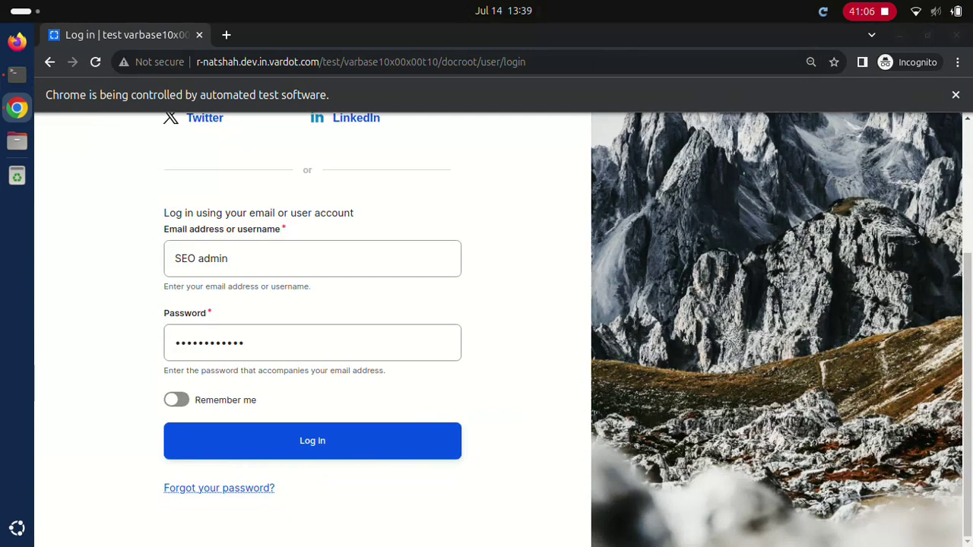
key("Return")
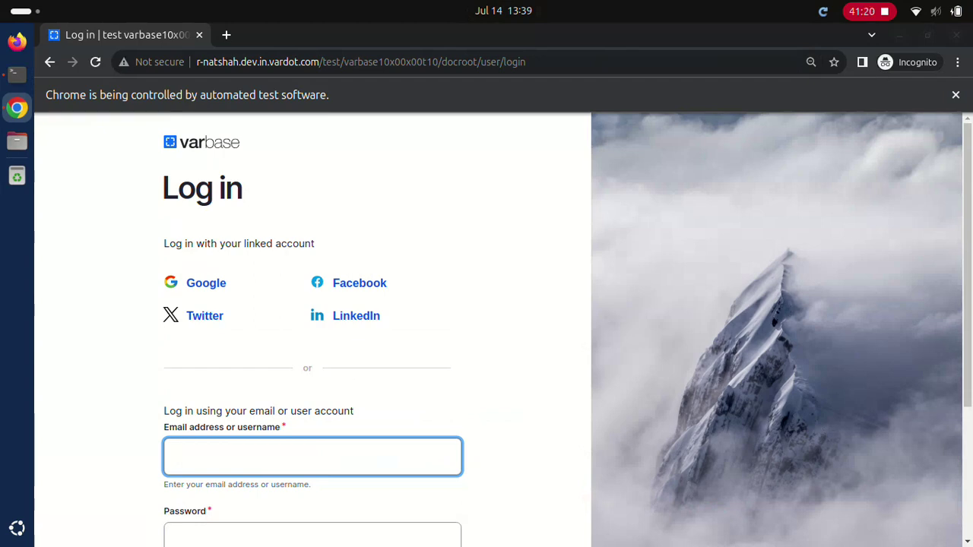
Step: Sign in as Site admin with its password
type("Site admin")
left_click(313, 535)
type("************")
scroll(501, 327, "down", 3)
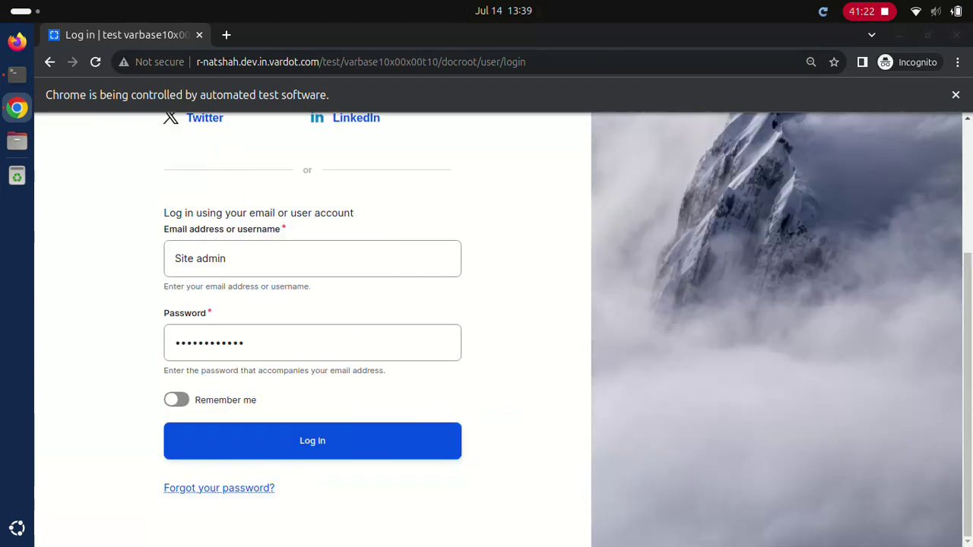
left_click(313, 441)
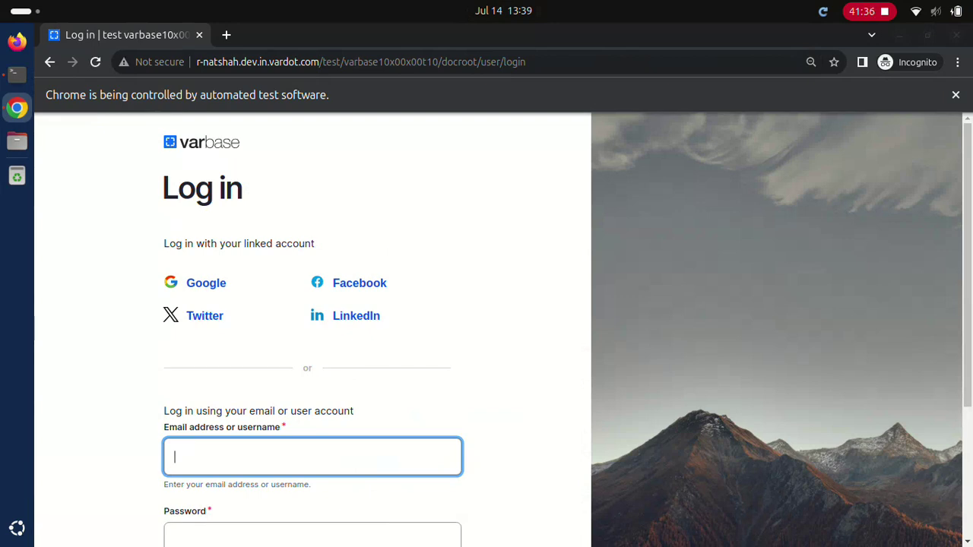
Step: Sign in as webmaster with its password
type("webmaster")
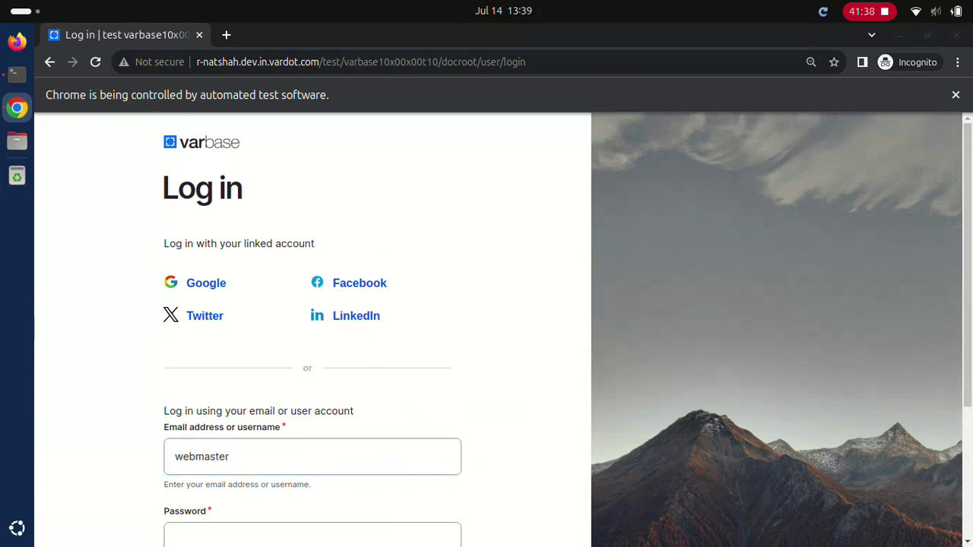
left_click(312, 535)
type("d")
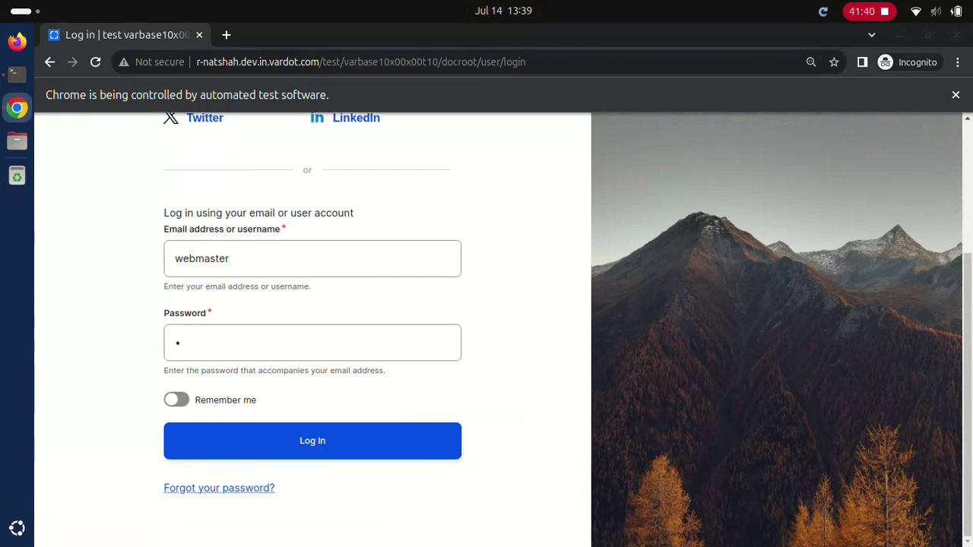
left_click(311, 441)
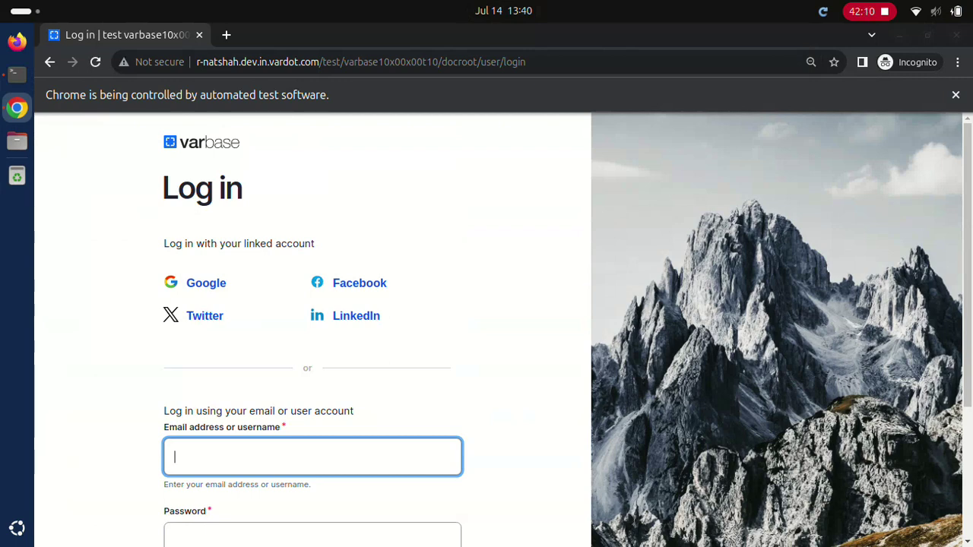
Step: Sign in as Editor with its password
type("Editor")
key("Tab")
type("************")
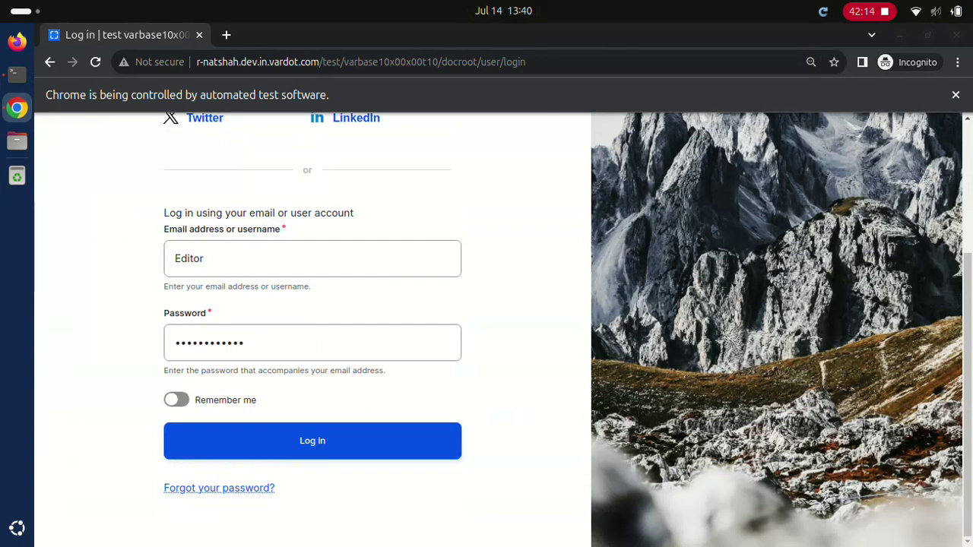
key("Tab")
key("Return")
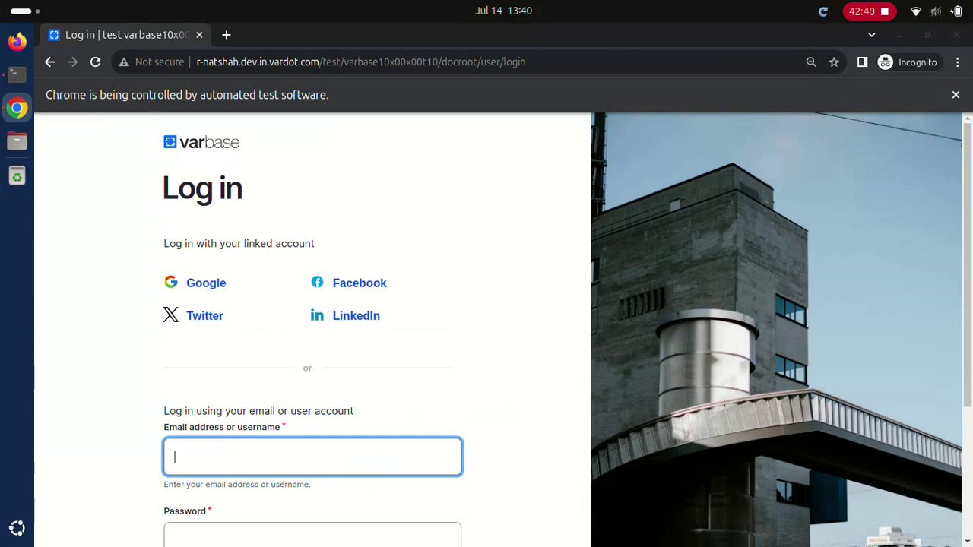
Step: Sign in as SEO admin with its password
type("SEO admin")
left_click(311, 535)
type("************")
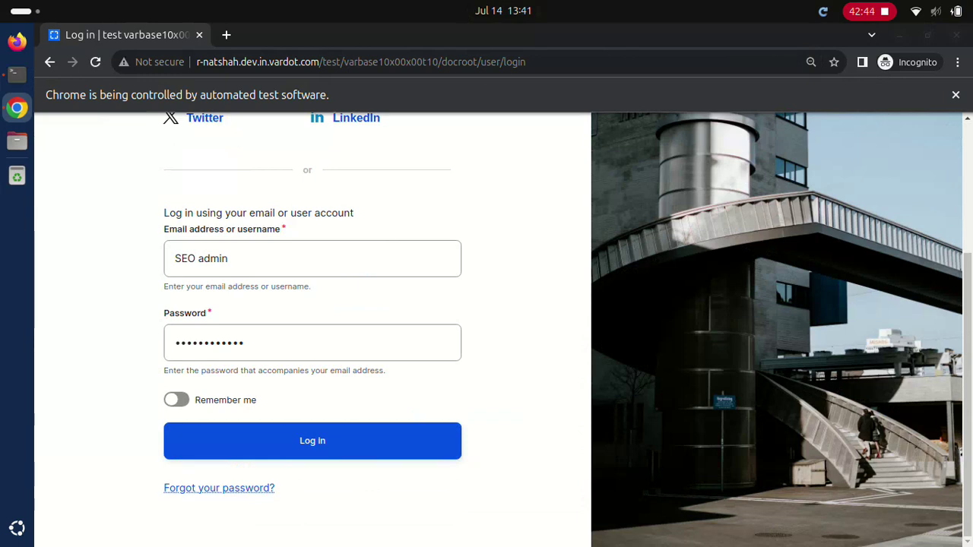
key("Return")
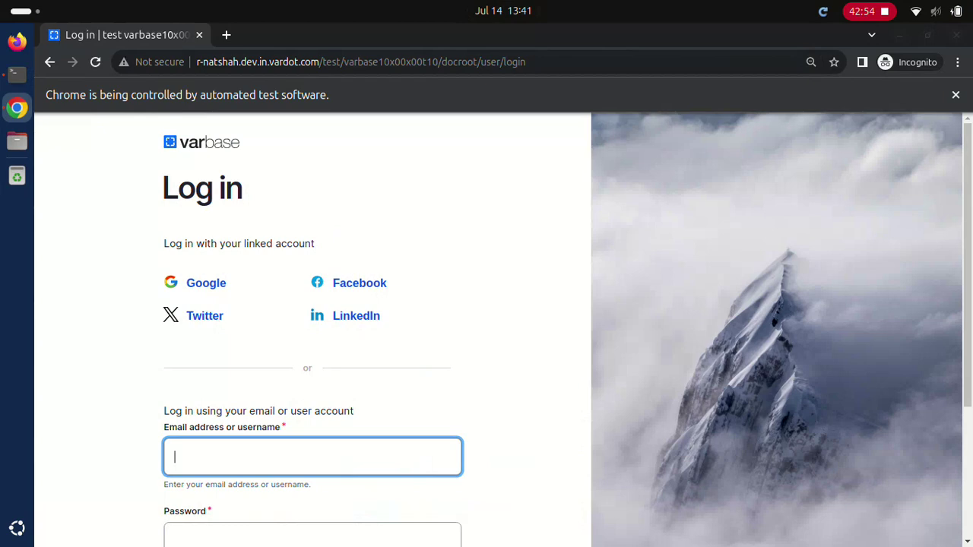
Step: Sign in as Site admin with its password
type("Site admin")
left_click(312, 535)
type("************")
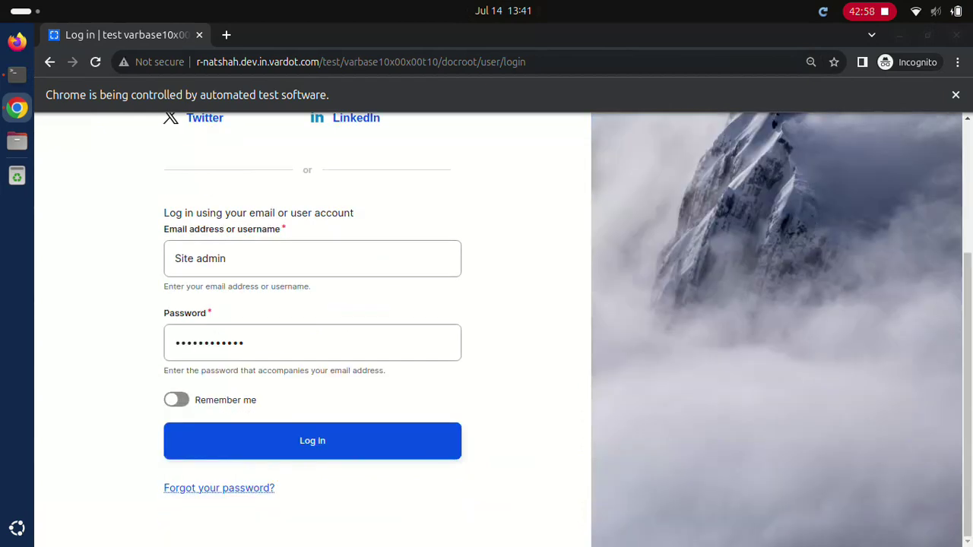
left_click(312, 440)
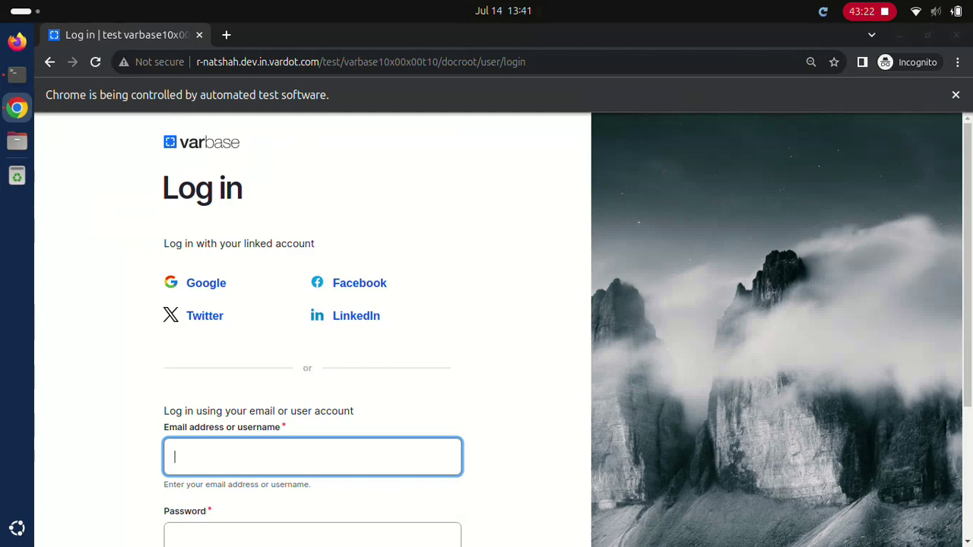
Step: Sign in as Editor once more
type("Editor")
key("Tab")
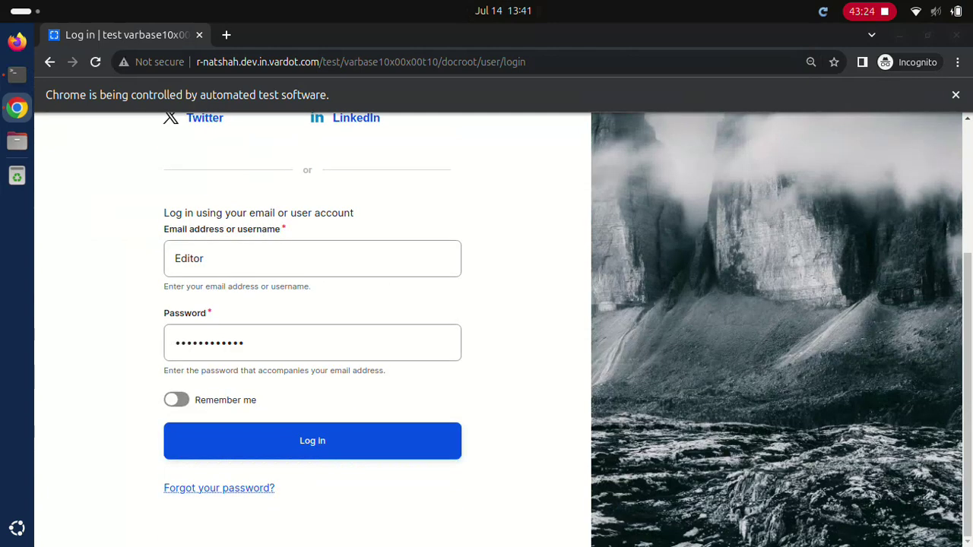
key("Return")
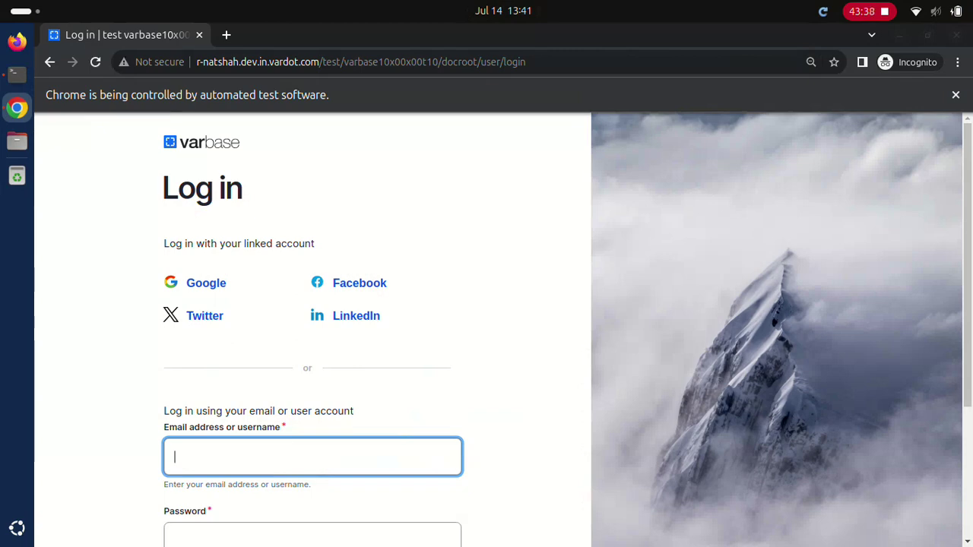
Step: Log in as the Content admin test account, then as the Site admin account
type("Content admin")
type("••••••••••••")
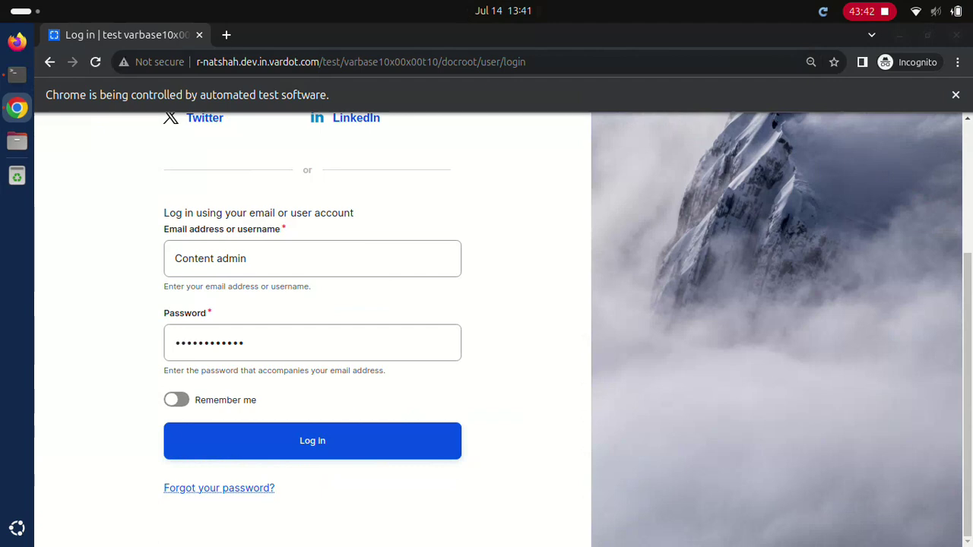
left_click(312, 441)
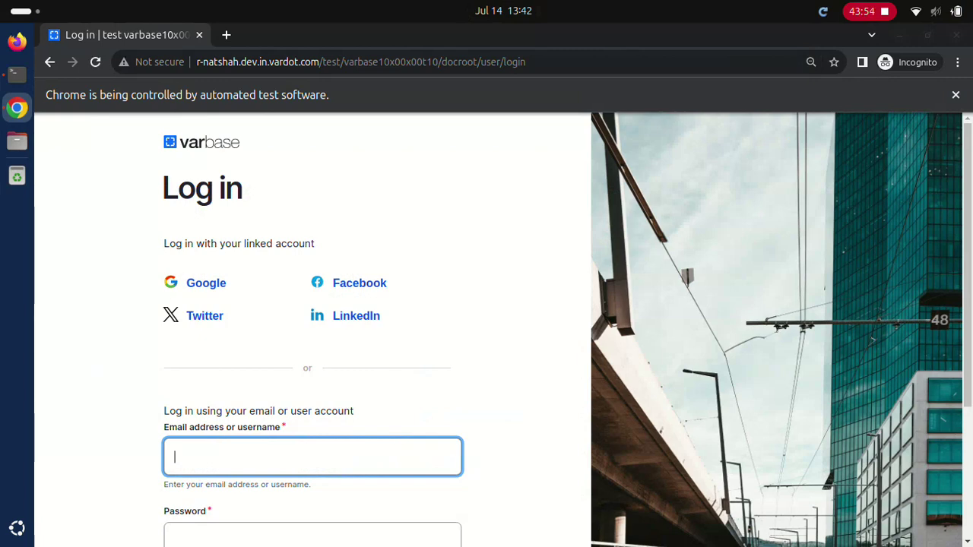
type("Site admin••••••••••••")
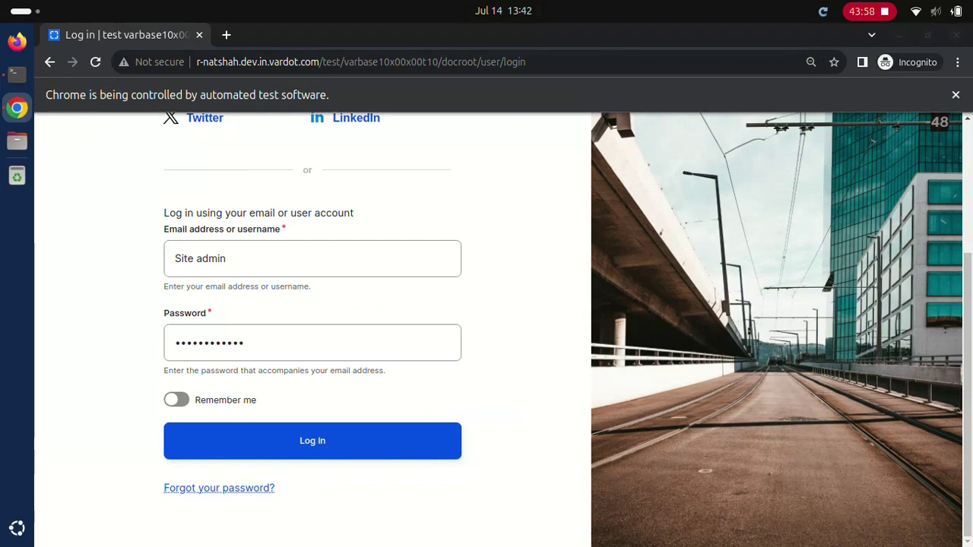
key("Return")
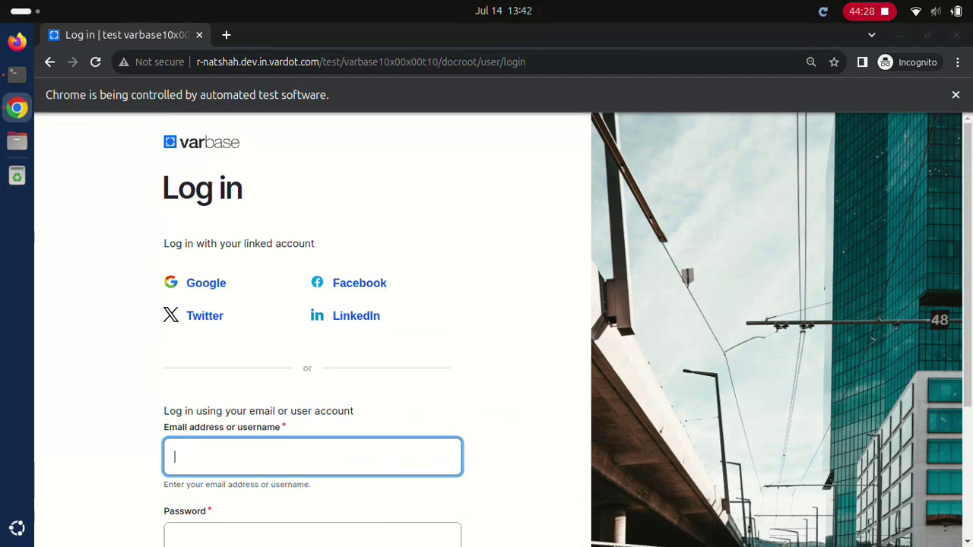
Step: Log in as the webmaster account with its password
type("webmaster")
left_click(311, 536)
type("a")
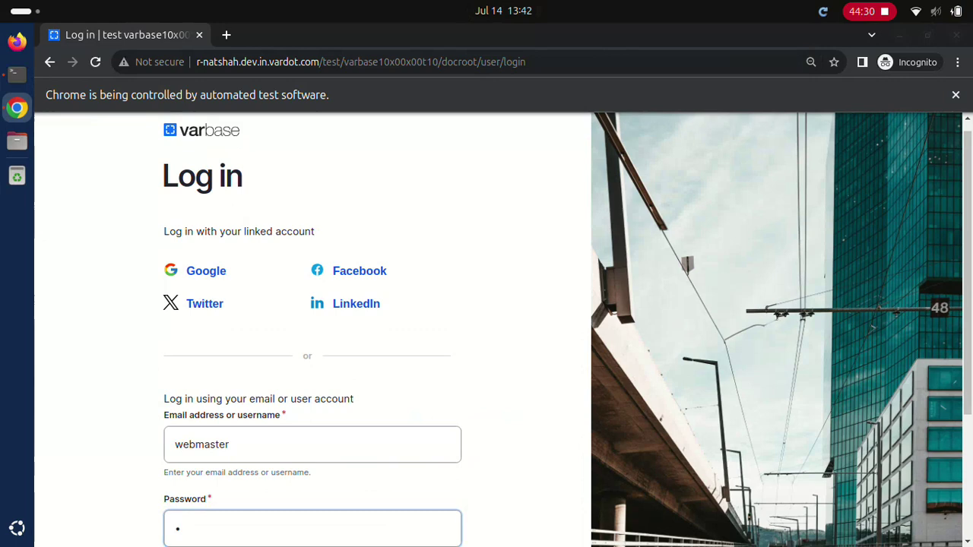
scroll(312, 327, "down", 5)
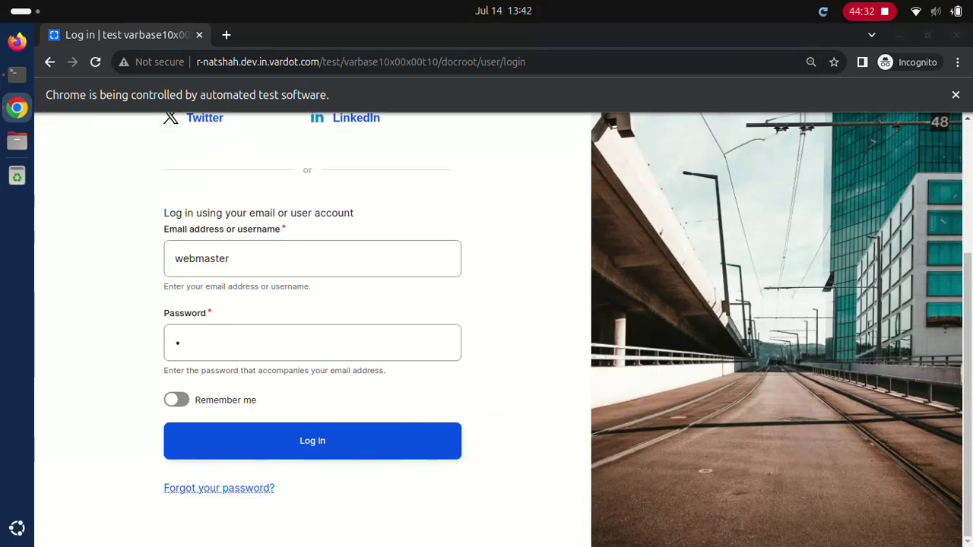
left_click(312, 441)
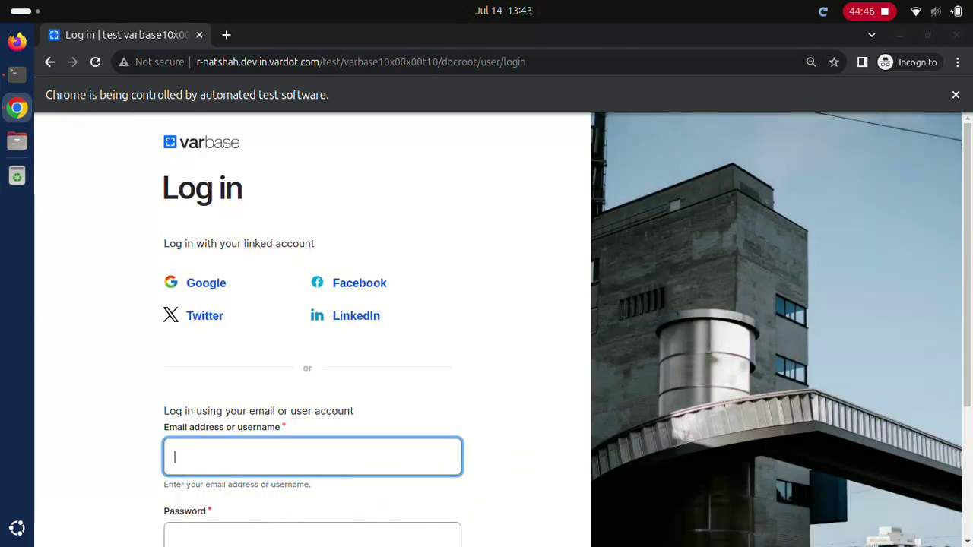
Step: Sign in twice as the Super admin account with its password
type("Super admin")
left_click(311, 536)
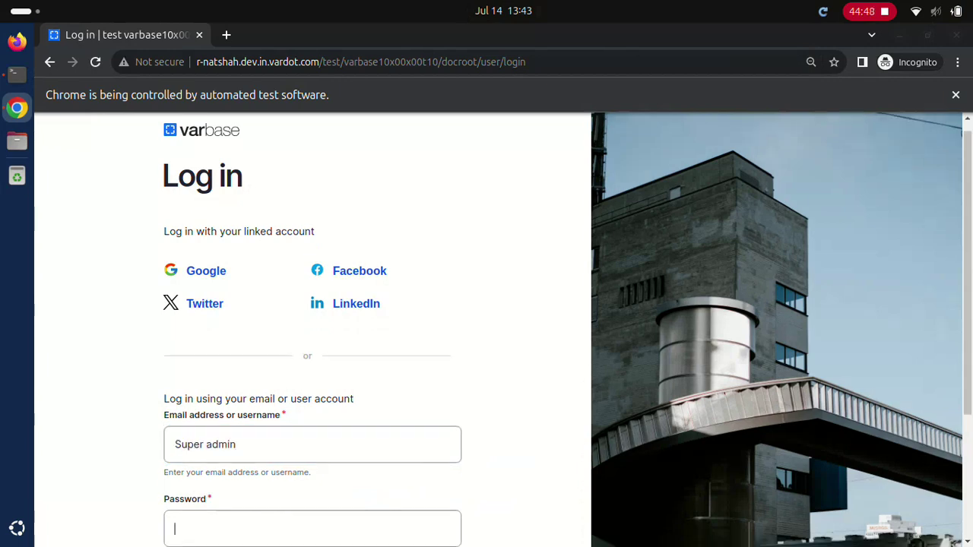
type("************")
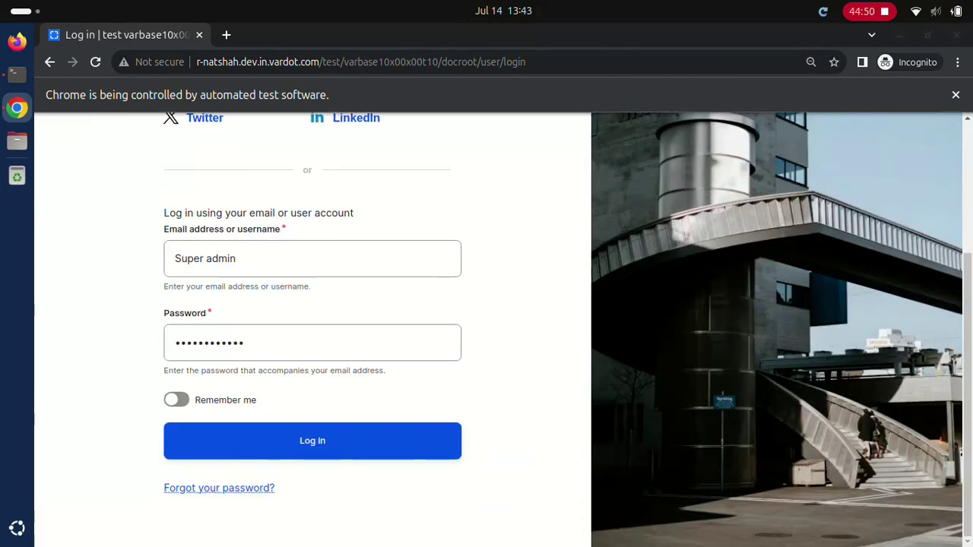
left_click(311, 441)
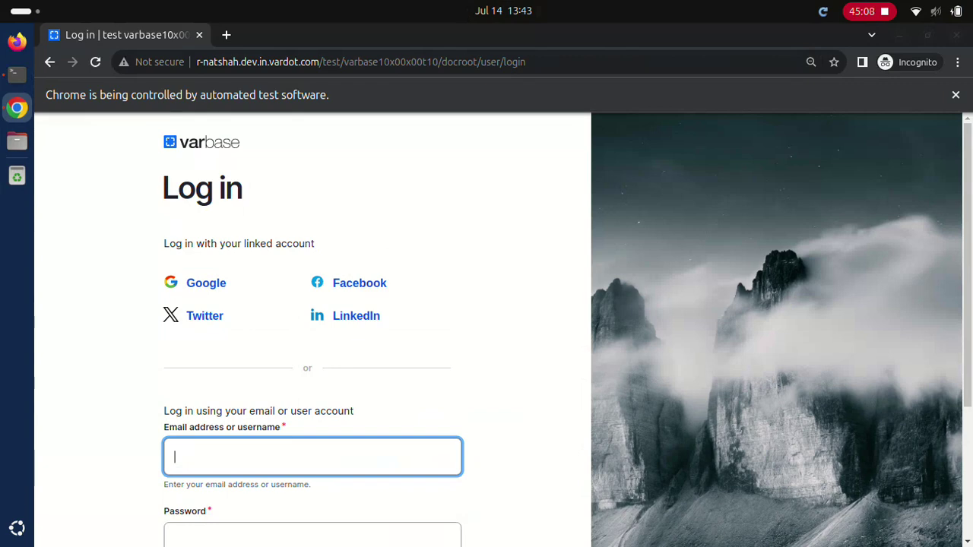
type("Super admin")
key("Tab")
type("************")
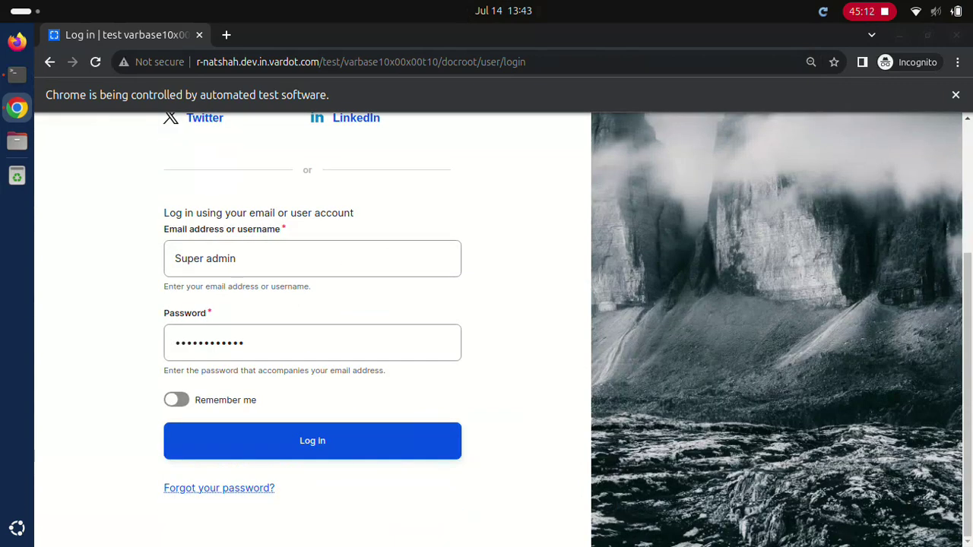
key("Return")
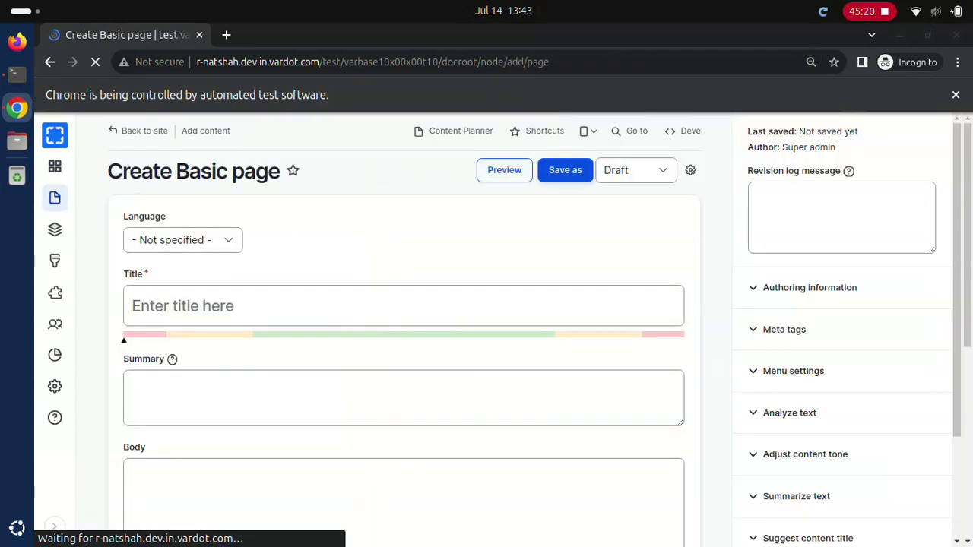
Step: Save a Published Basic page titled 'Test Basic page' with body 'Test Basic page body'
left_click(403, 306)
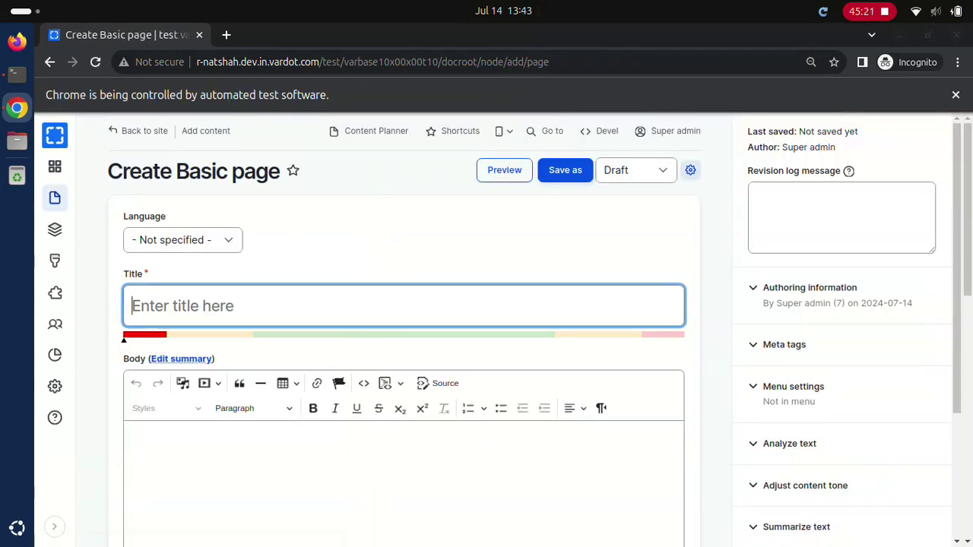
type("Test Basic page")
left_click(402, 471)
type("Test Basic page body")
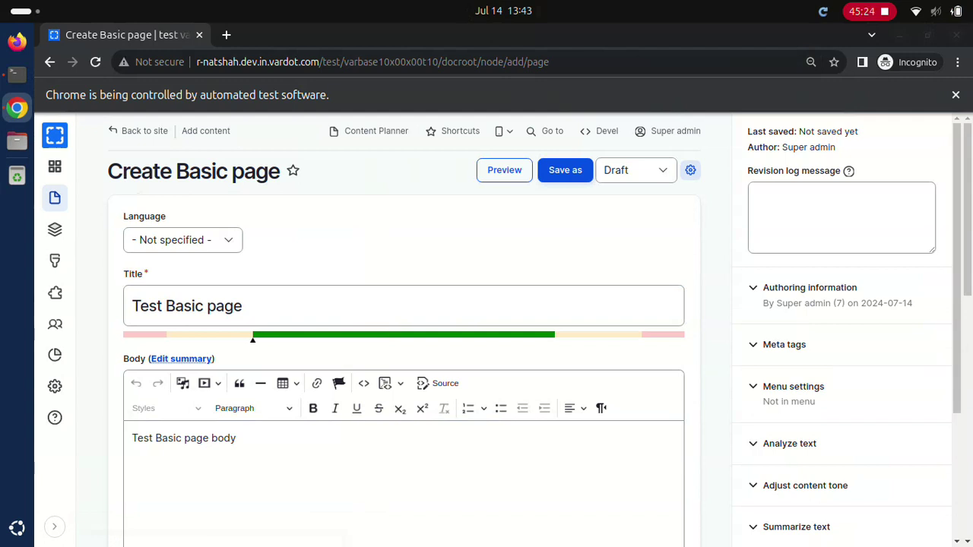
left_click(635, 170)
left_click(565, 170)
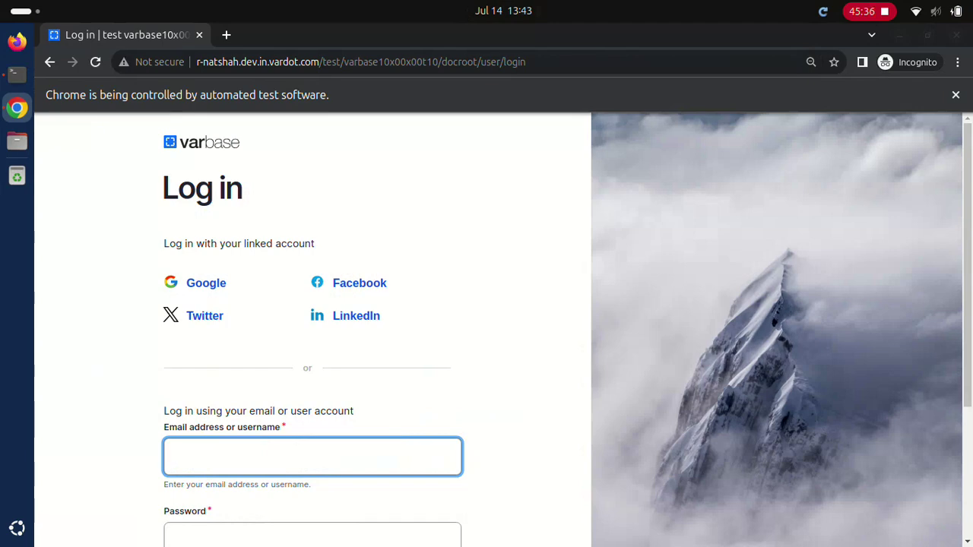
Step: Log in as the Super admin account with its password
type("Super admin")
left_click(311, 535)
type("••••••••••••")
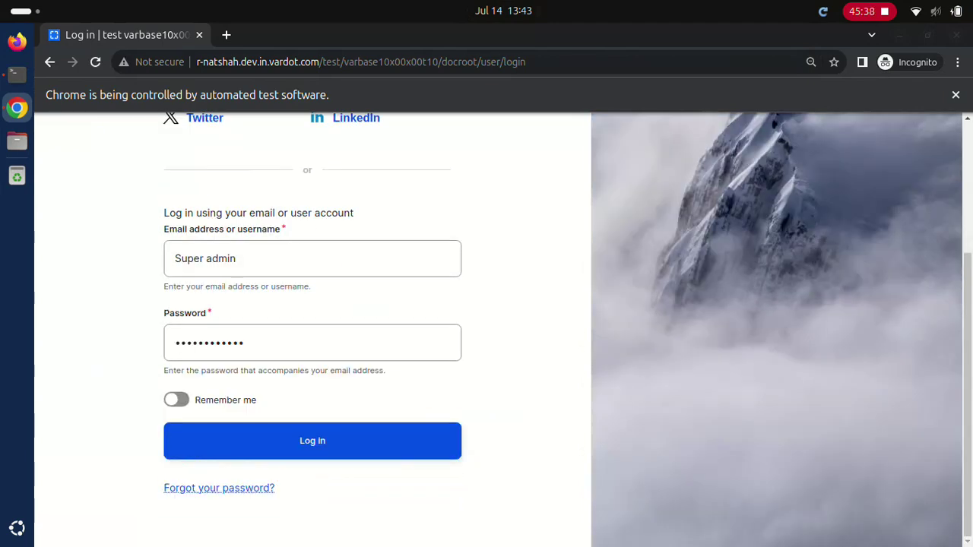
left_click(312, 441)
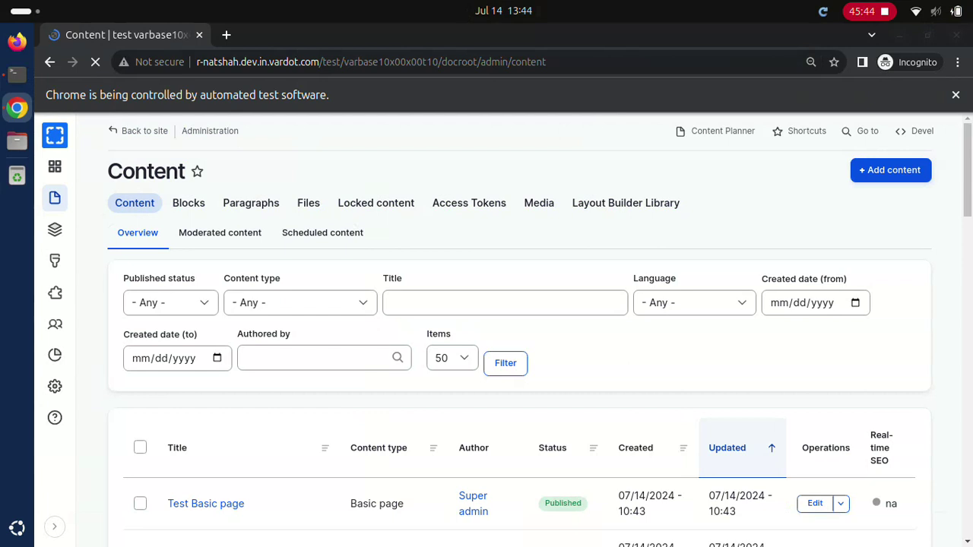
Step: Filter the content list by title 'Test Basic page' and open its edit form
type("Test Basic page")
key("Return")
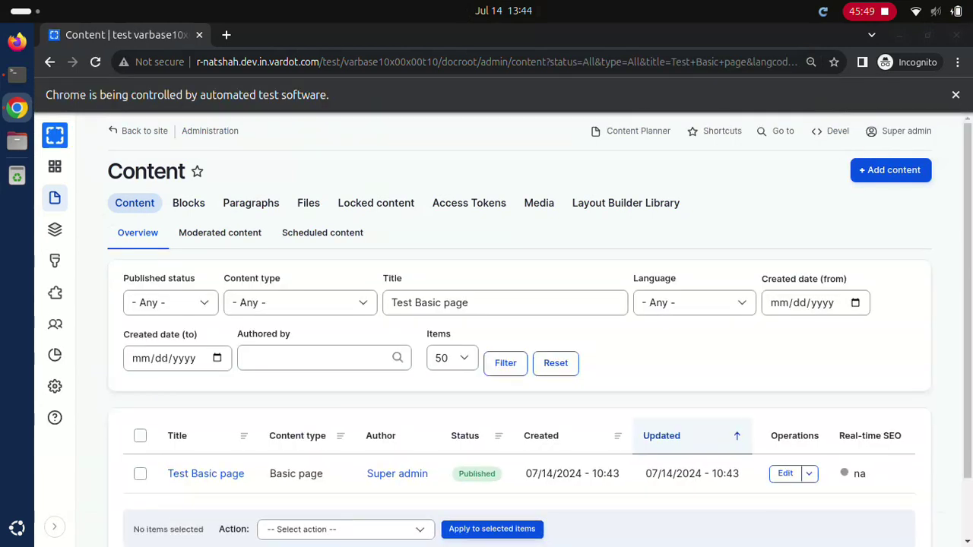
left_click(205, 473)
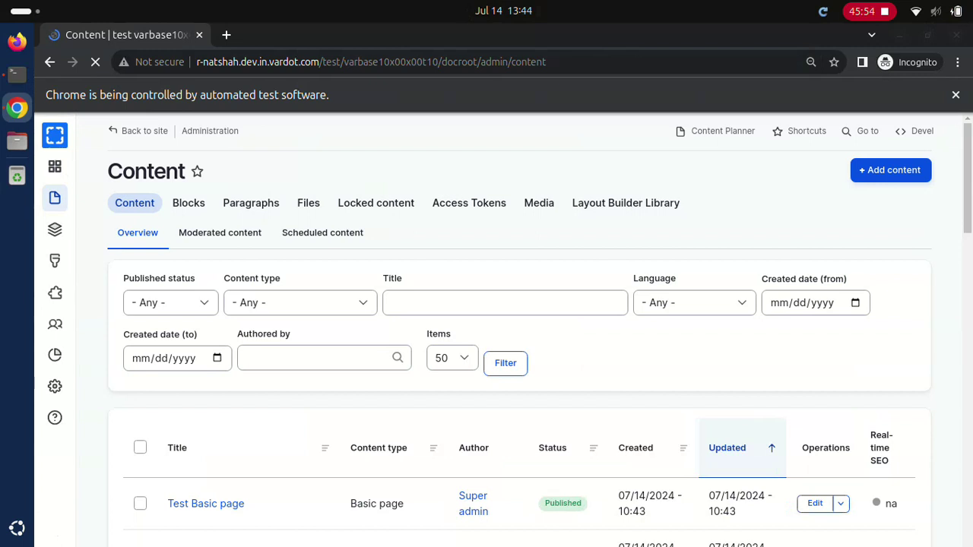
type("Test Basic page")
left_click(505, 363)
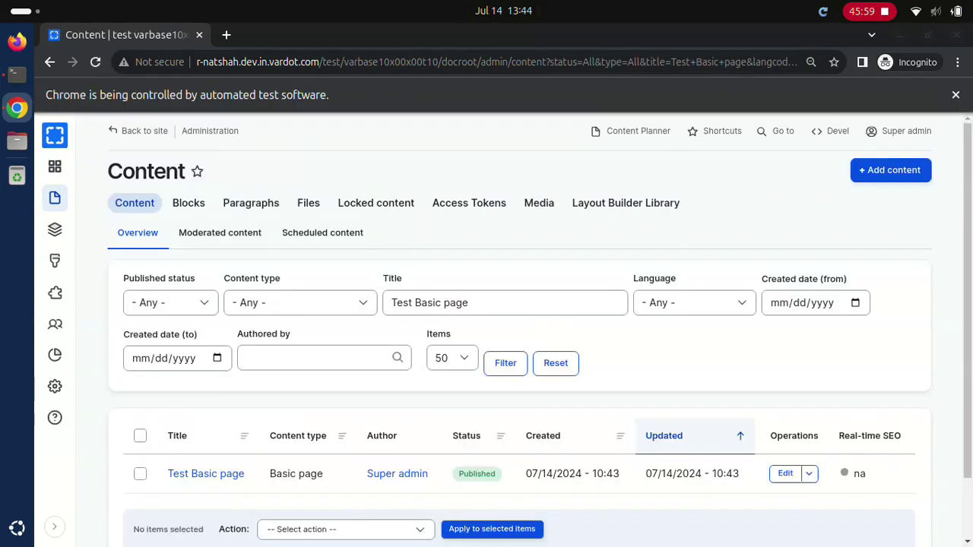
left_click(785, 473)
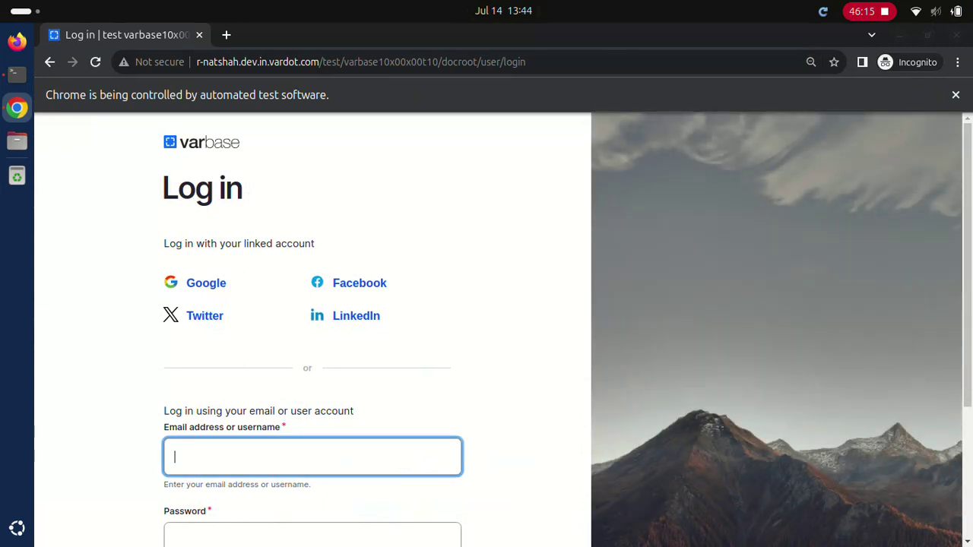
type("webmaster")
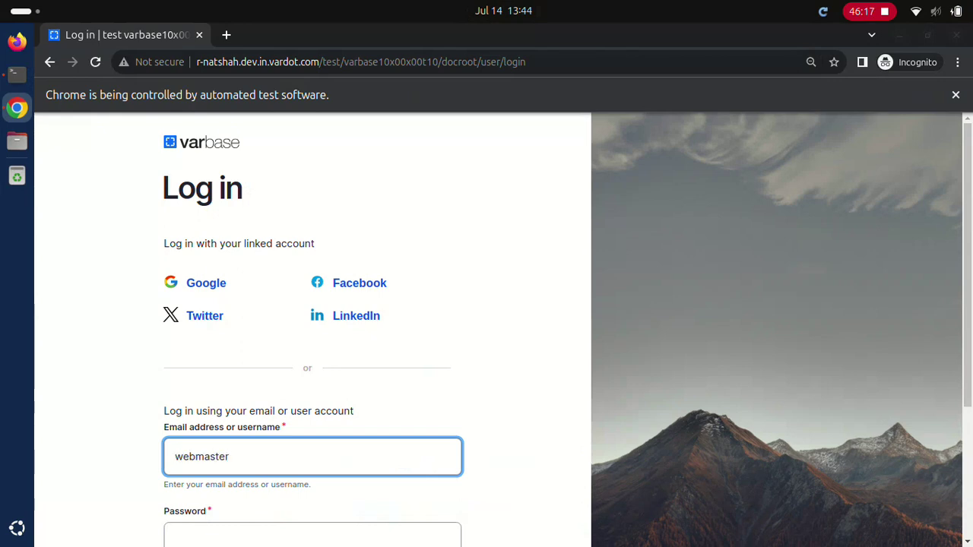
left_click(312, 536)
type("d")
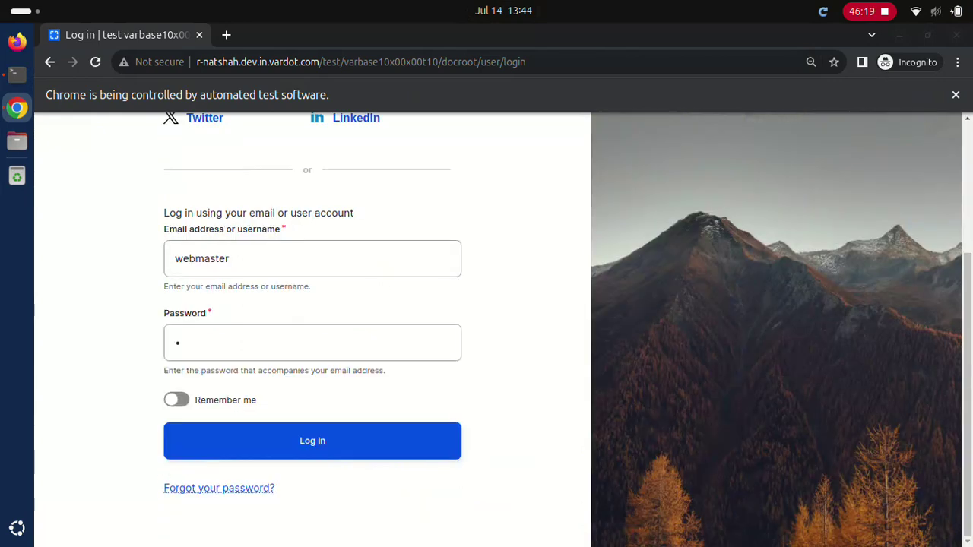
left_click(312, 441)
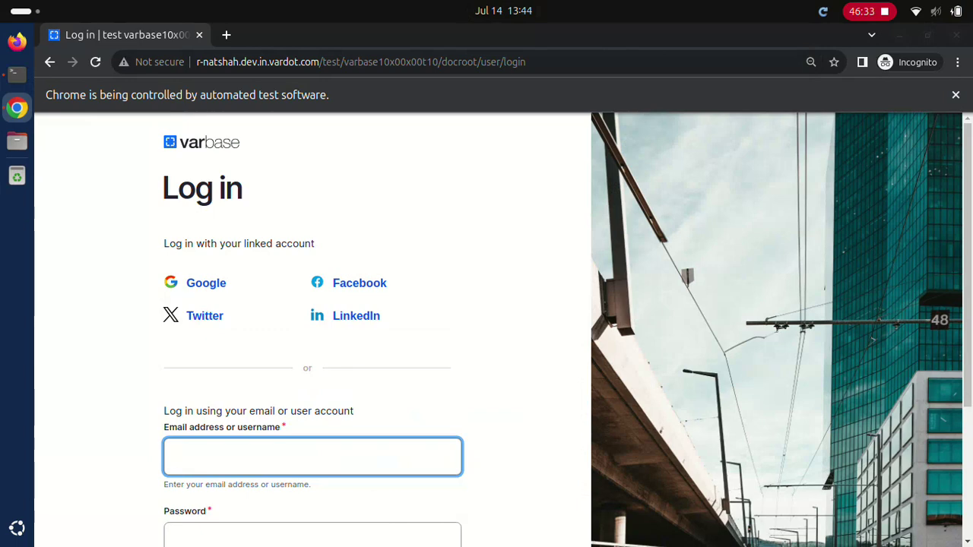
type("webmaster")
key("Tab")
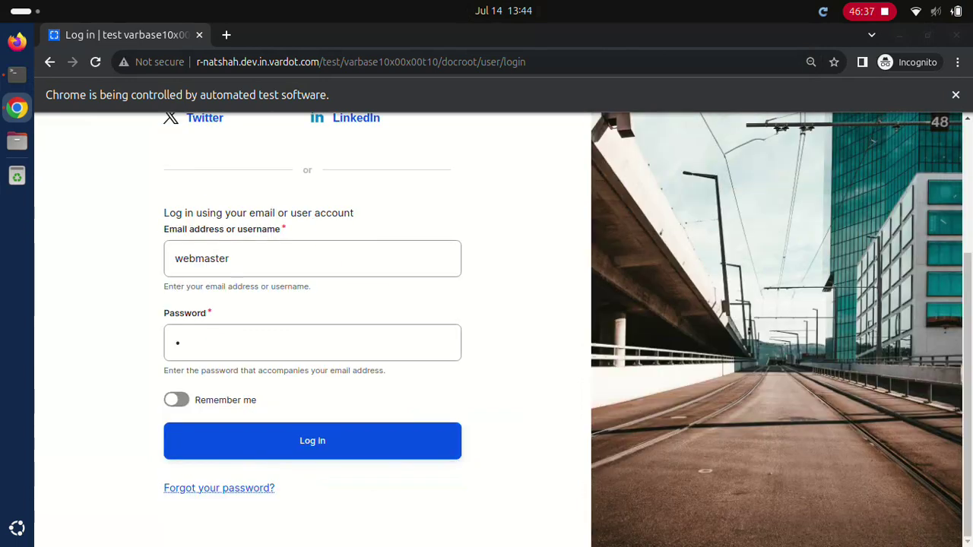
left_click(312, 441)
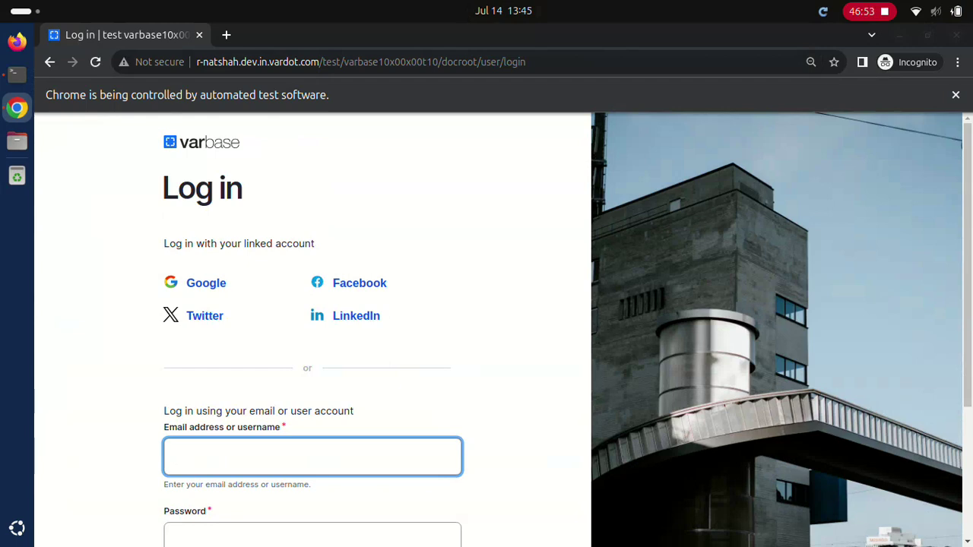
type("Normal user")
key("Tab")
type("************")
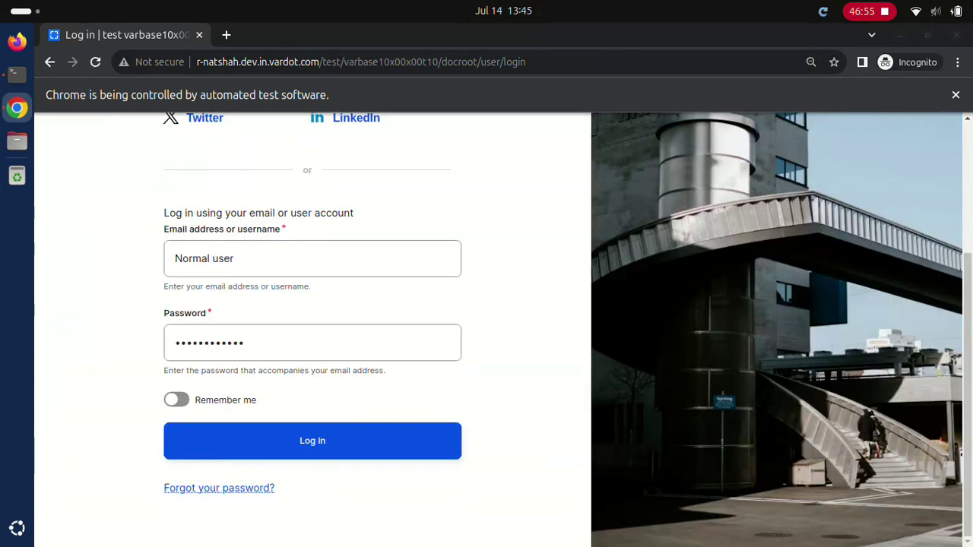
key("Return")
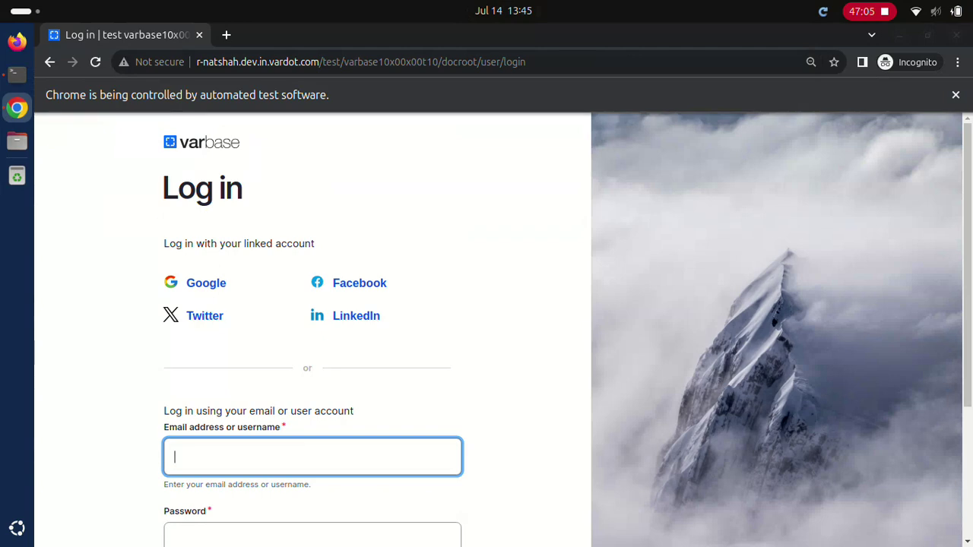
Step: Log in as the Editor account with its password
type("Editor")
left_click(311, 535)
type("••••••••••••")
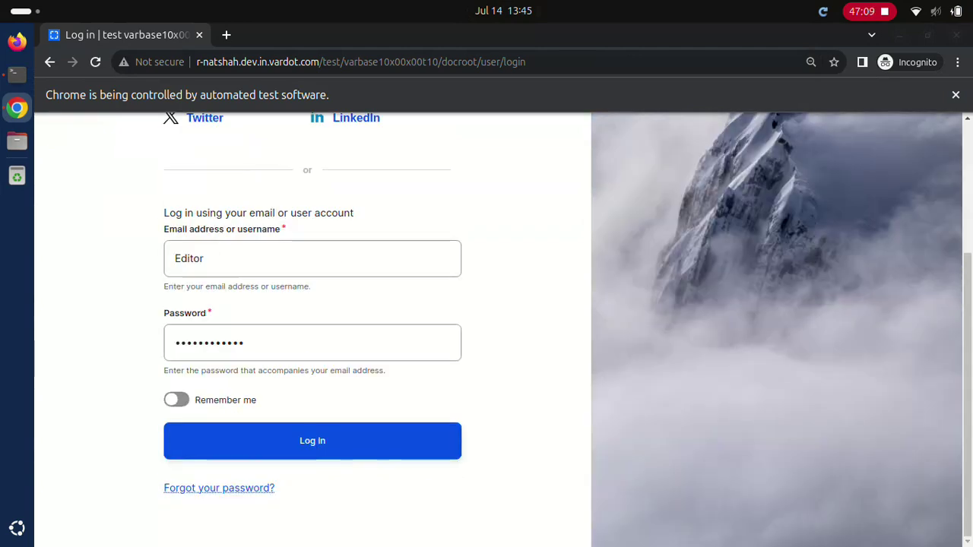
left_click(311, 440)
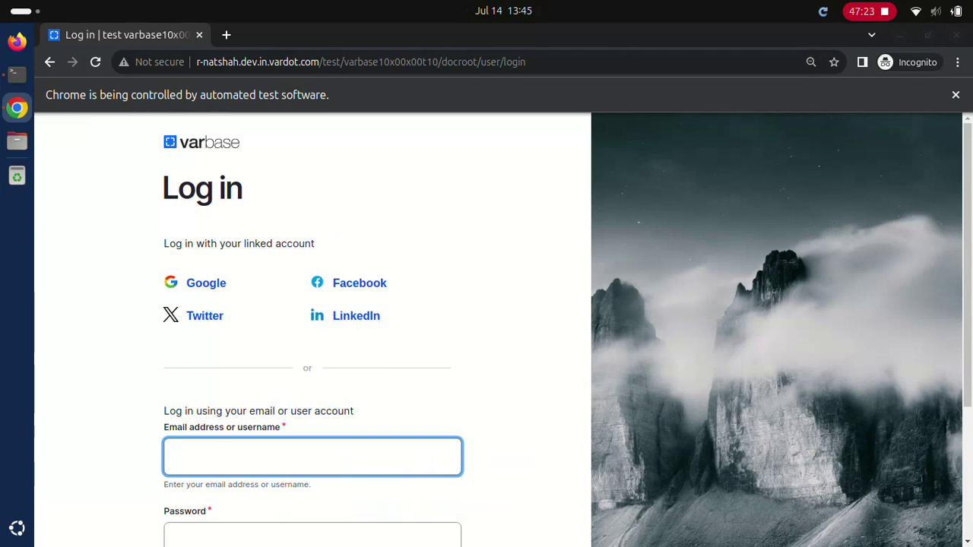
Step: Log in as the Content admin account with its password
type("Content admin")
key("Tab")
type("************")
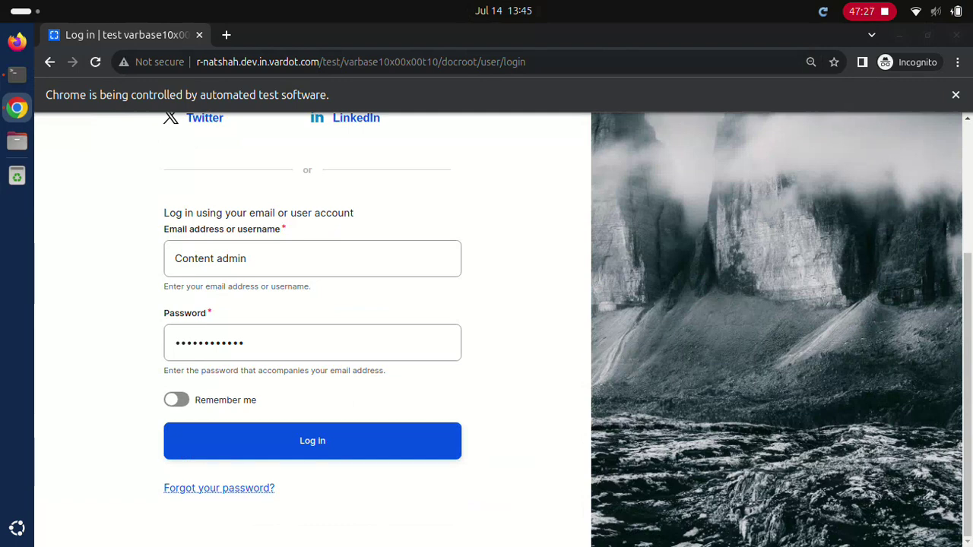
left_click(312, 441)
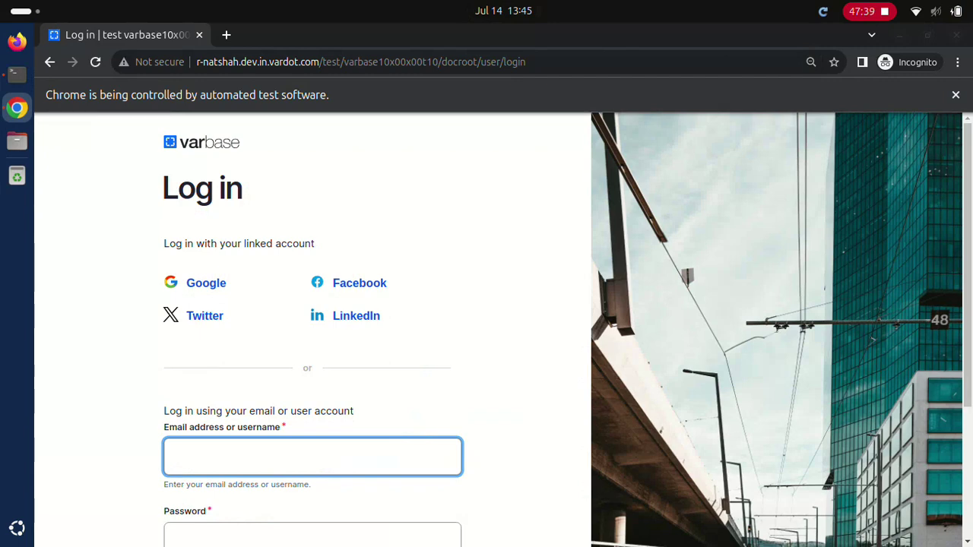
Step: Fill the login form with the Site admin username and password
type("Site admin")
left_click(312, 536)
type("************")
scroll(311, 326, "down", 3)
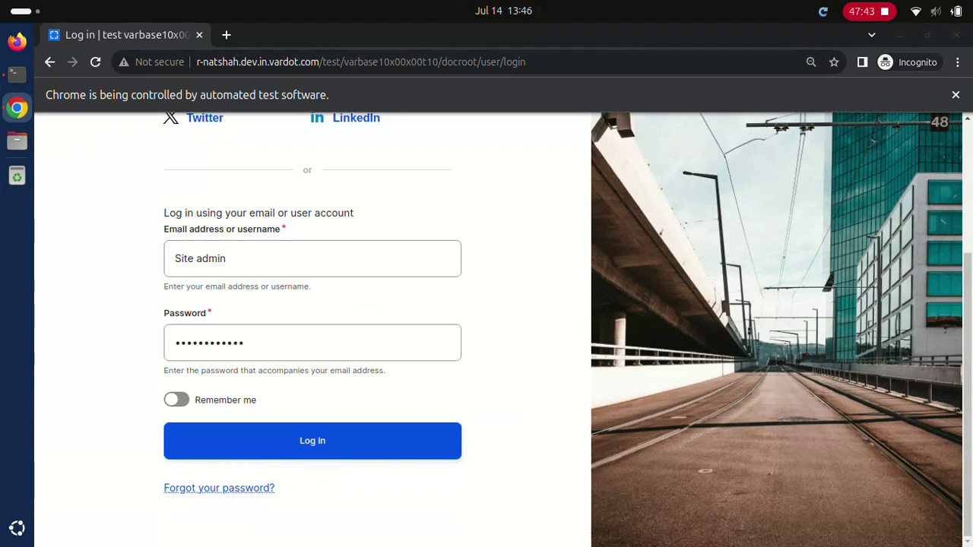
Step: Sign in as Site admin, re-entering the username and password
left_click(311, 441)
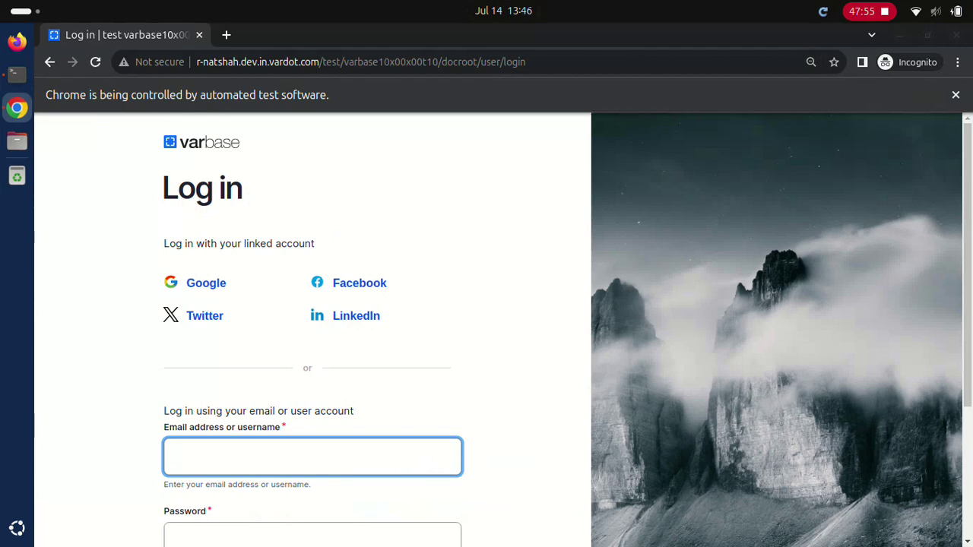
type("Site admin")
left_click(311, 534)
type("dD.123123ddd")
scroll(487, 330, "down", 5)
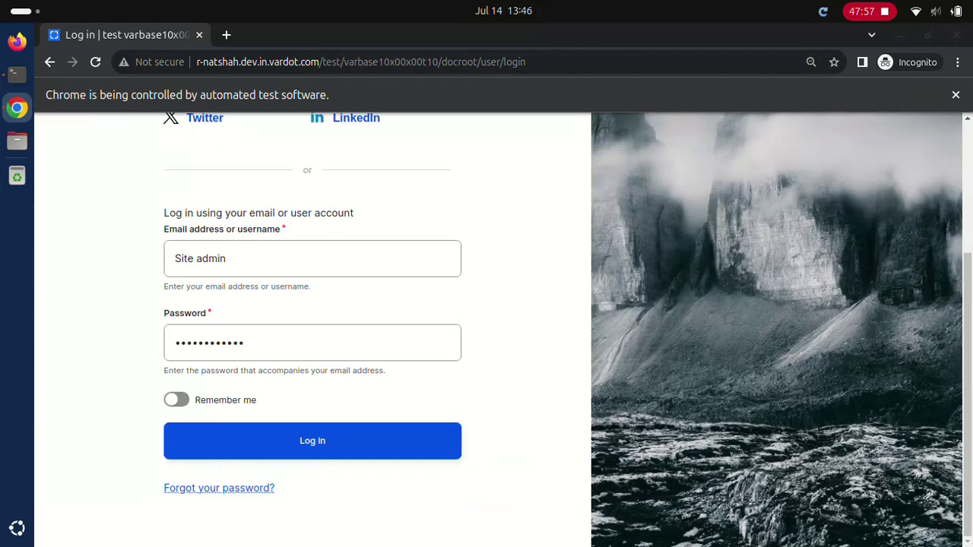
left_click(312, 441)
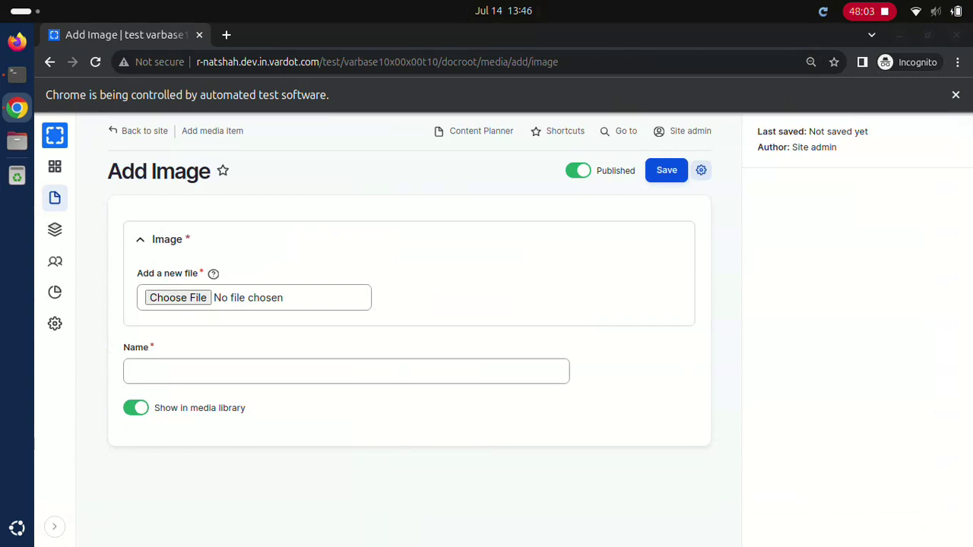
Step: Save image flag-earth.jpg as 'Embed Flag Earth', alt 'Embed Flag Earth in space', title 'Embed Flag Earth all earth in space'
type("flag-earth.jpg")
left_click(656, 171)
type("Embed Flag Earth in space")
left_click(407, 383)
type("Embed Flag Earth all earth in space")
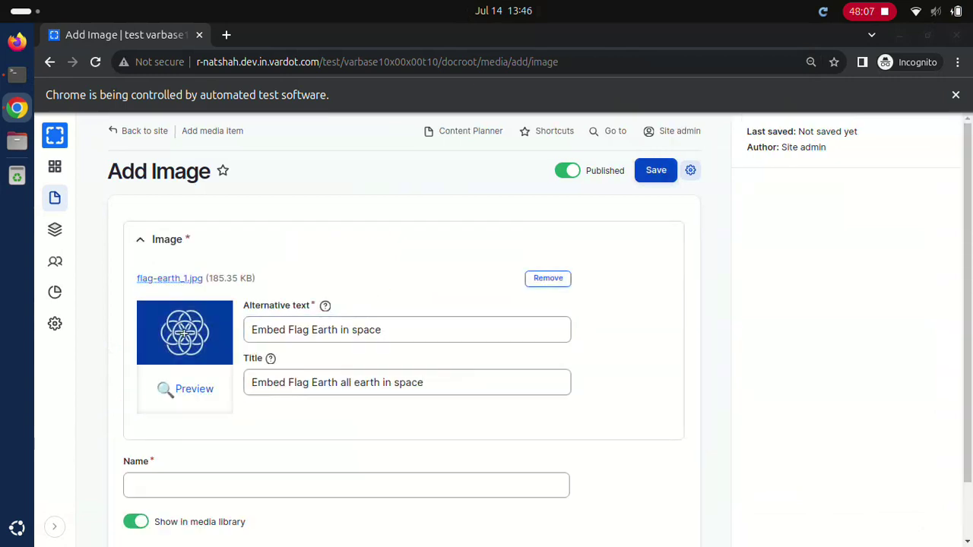
left_click(345, 485)
type("Embed Flag Earth")
left_click(656, 171)
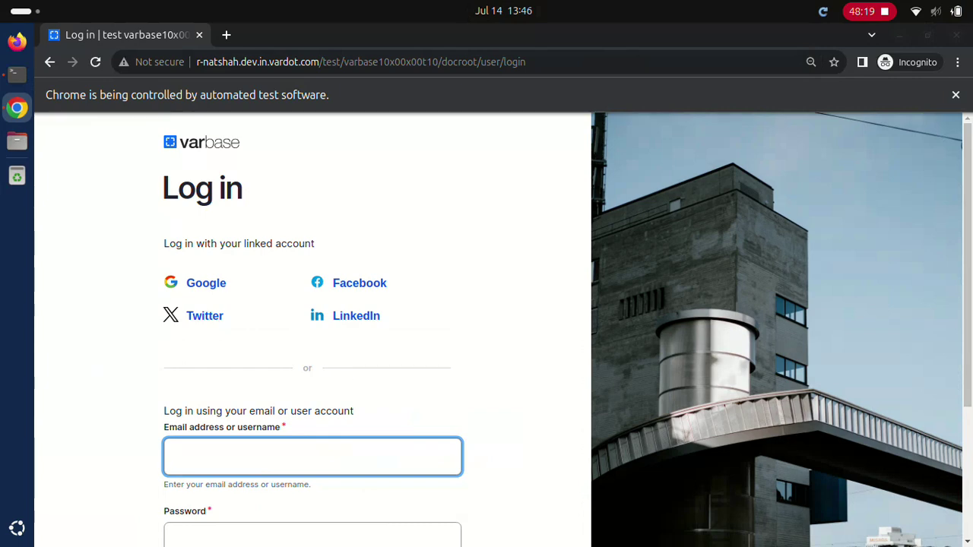
type("webmaster")
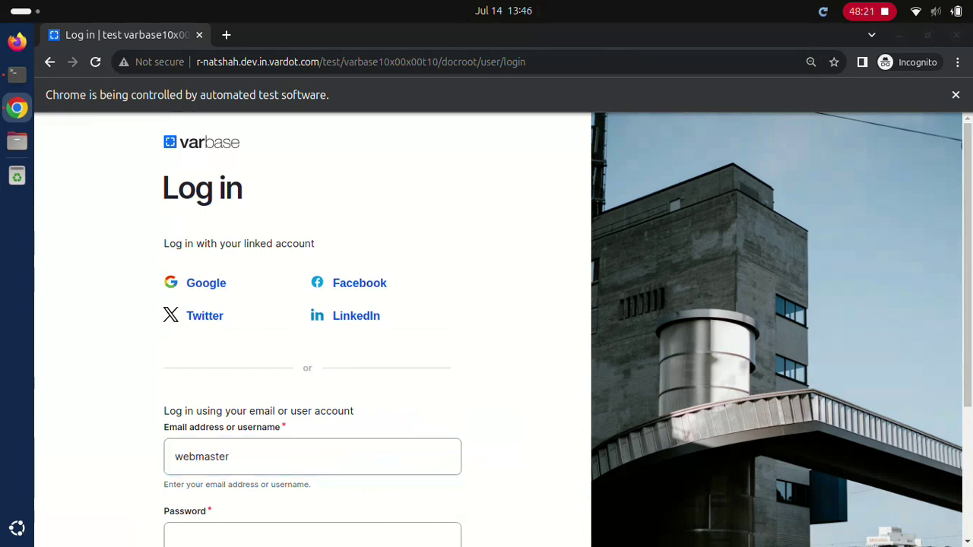
left_click(311, 535)
type("d")
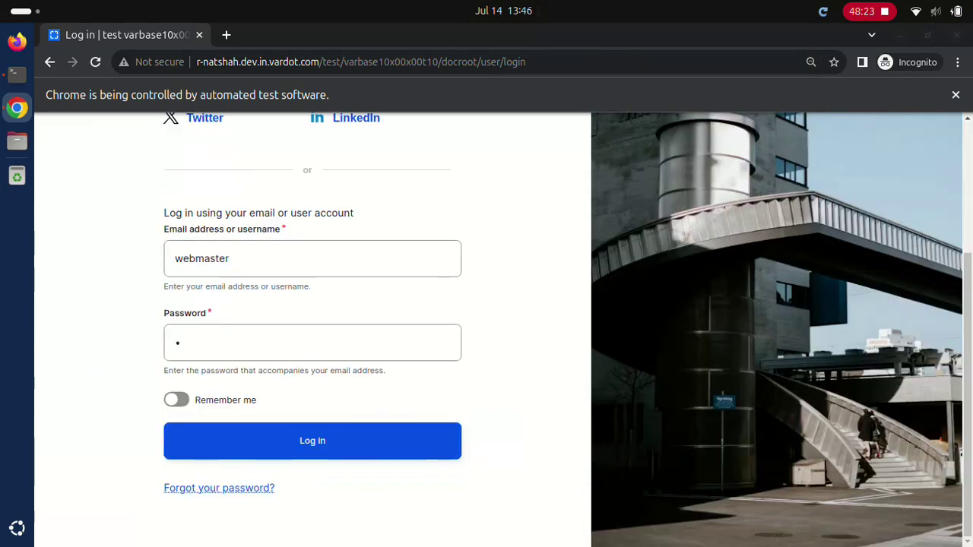
left_click(312, 441)
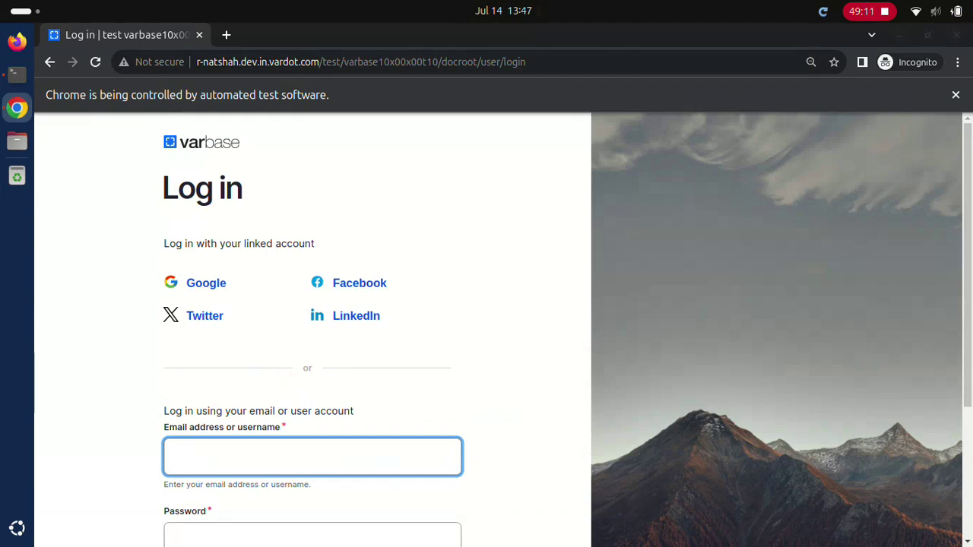
Step: Log in as the Site admin account with its password
type("Site admin")
key("Tab")
type("************")
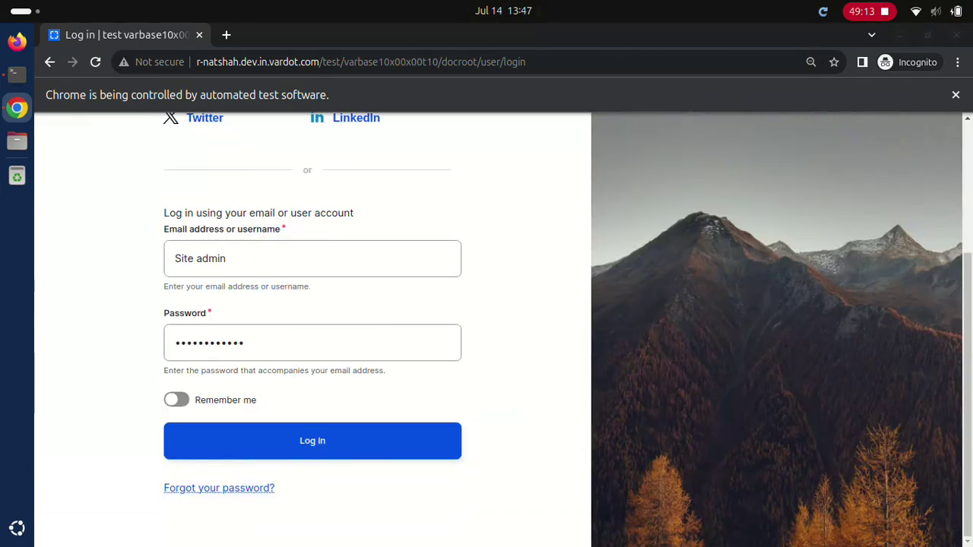
key("Return")
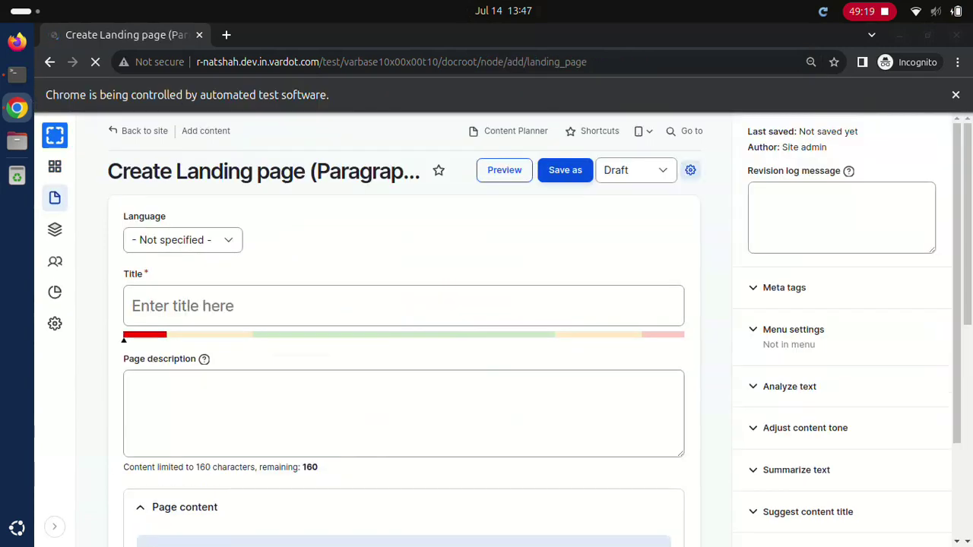
Step: Publish landing page 'Test Landing page Columns (Equal)' with its description and a Columns (Equal) component
left_click(403, 306)
type("Test Landing page Columns (Equal)")
left_click(403, 413)
type("Test Landing page description Columns (Equal)")
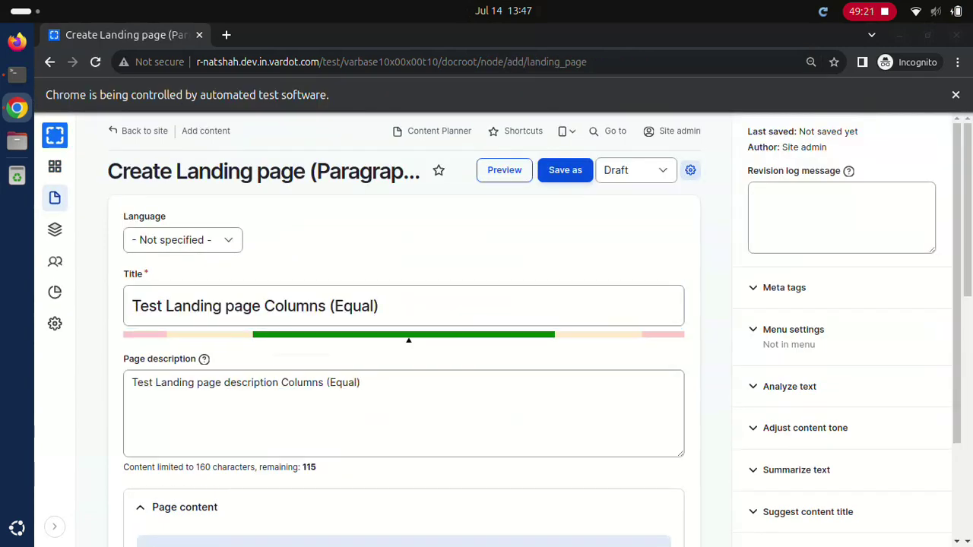
scroll(402, 327, "down", 1)
left_click(397, 532)
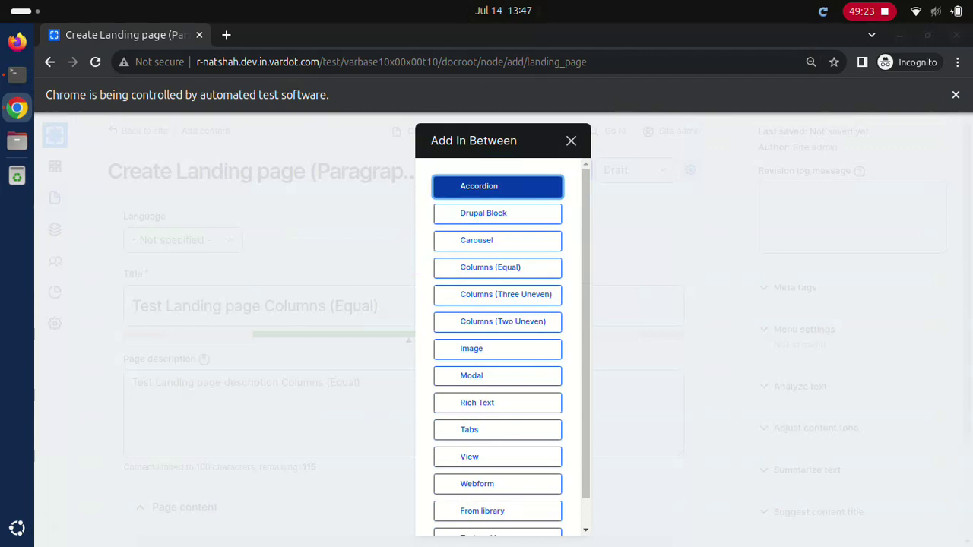
left_click(497, 267)
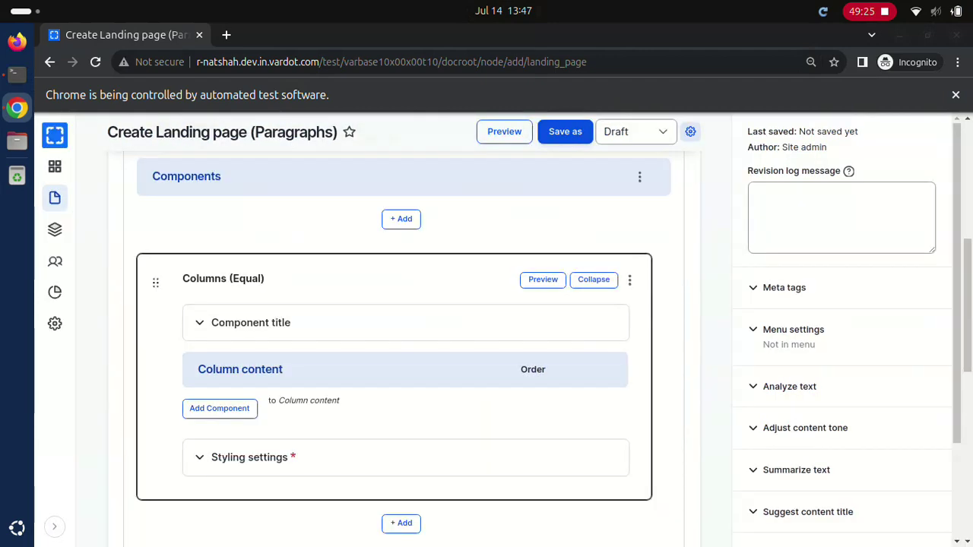
left_click(565, 131)
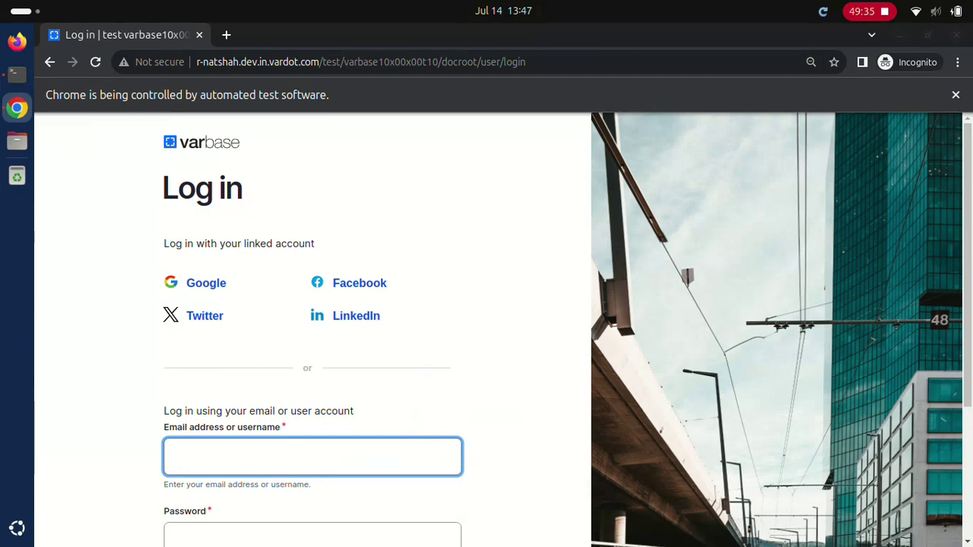
Step: Log in as the Site admin account
type("Site admin")
scroll(487, 327, "down", 3)
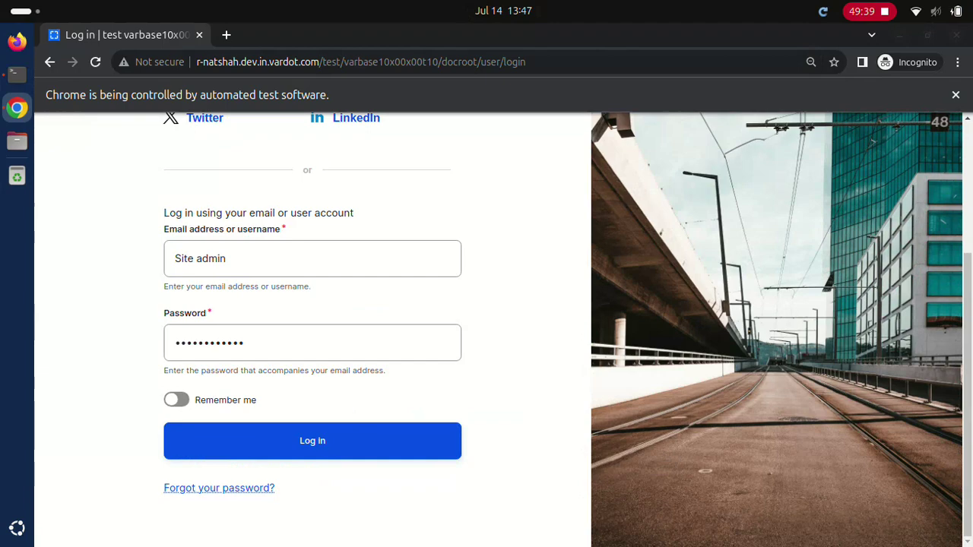
left_click(312, 440)
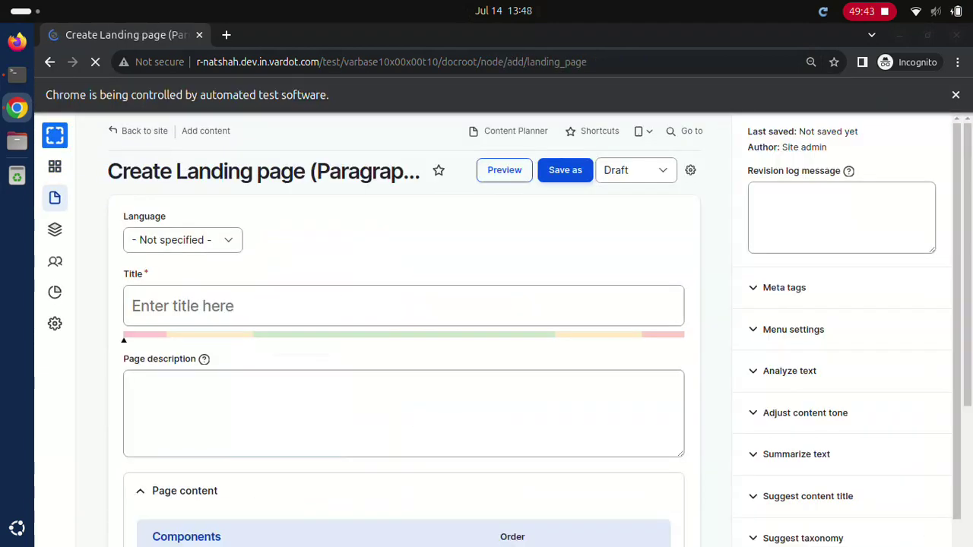
Step: Publish 'Test Landing page Columns (Two Uneven)' with description 'Test Landing page description Columns (Two Uneven)'
type("Test Landing page Columns (Two Uneven)")
left_click(132, 383)
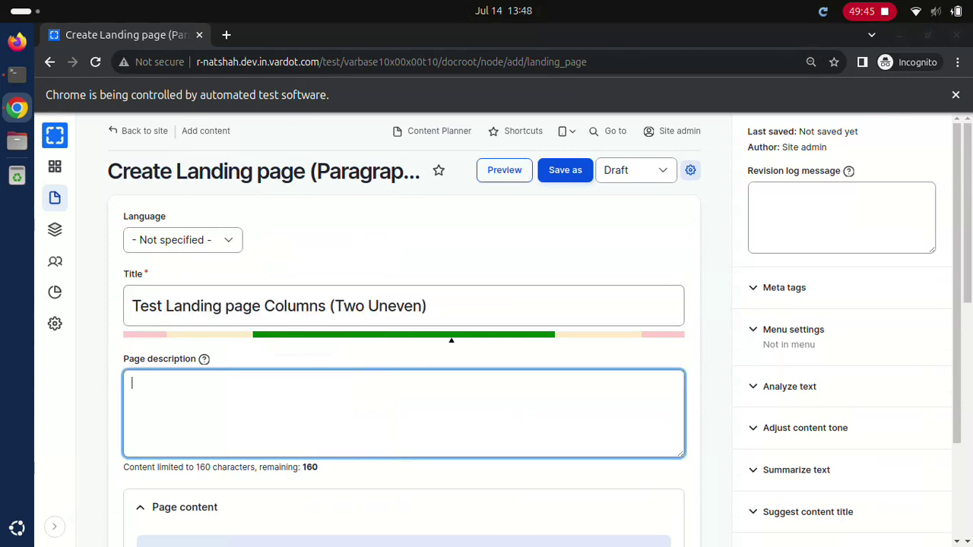
type("Test Landing page description Columns (Two Uneven)")
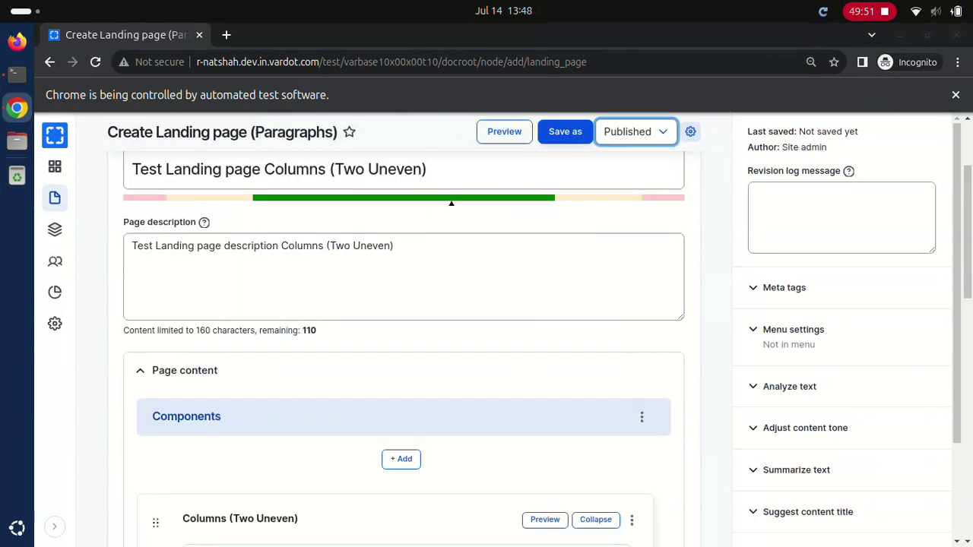
left_click(564, 131)
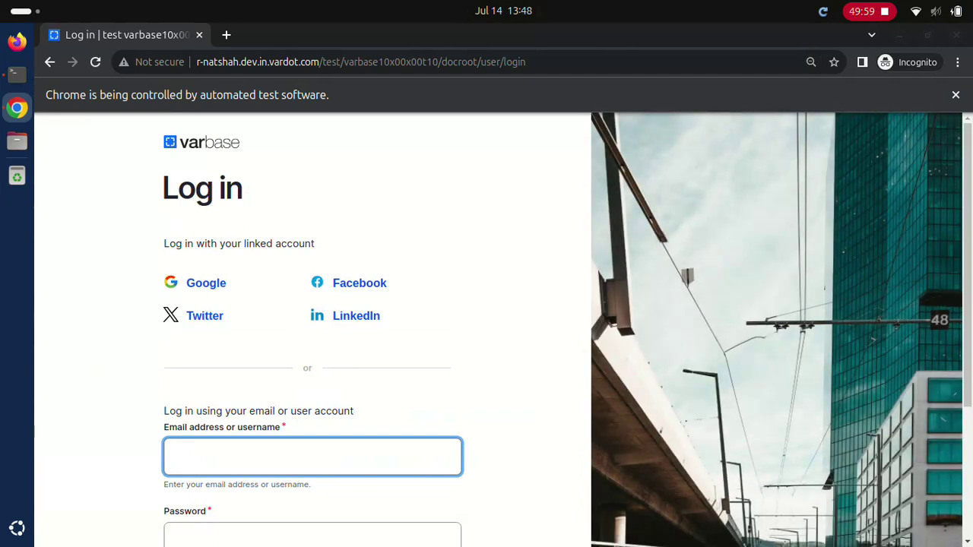
Step: As Site admin, build 'Test Landing page Rich Text' with its description and a 'Rich Text test' component
type("Site admin")
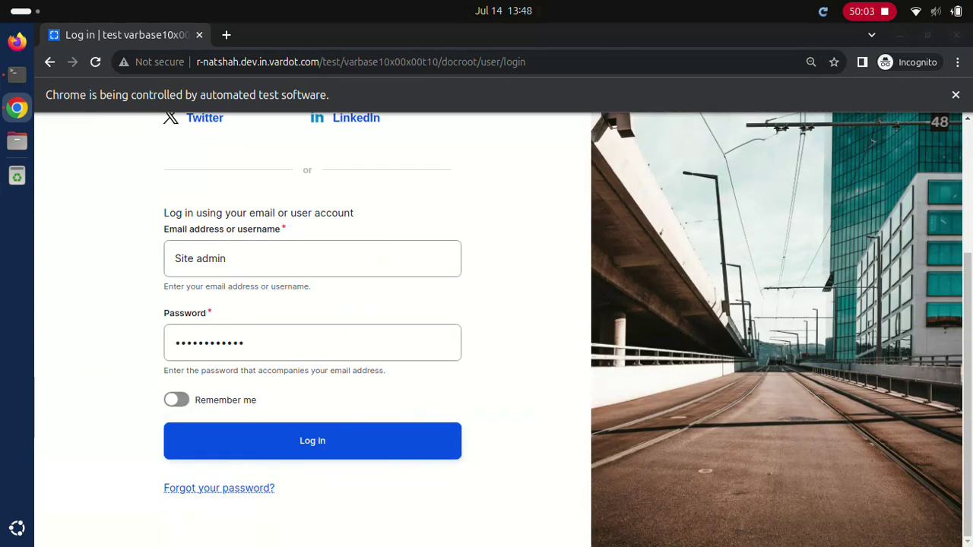
left_click(312, 441)
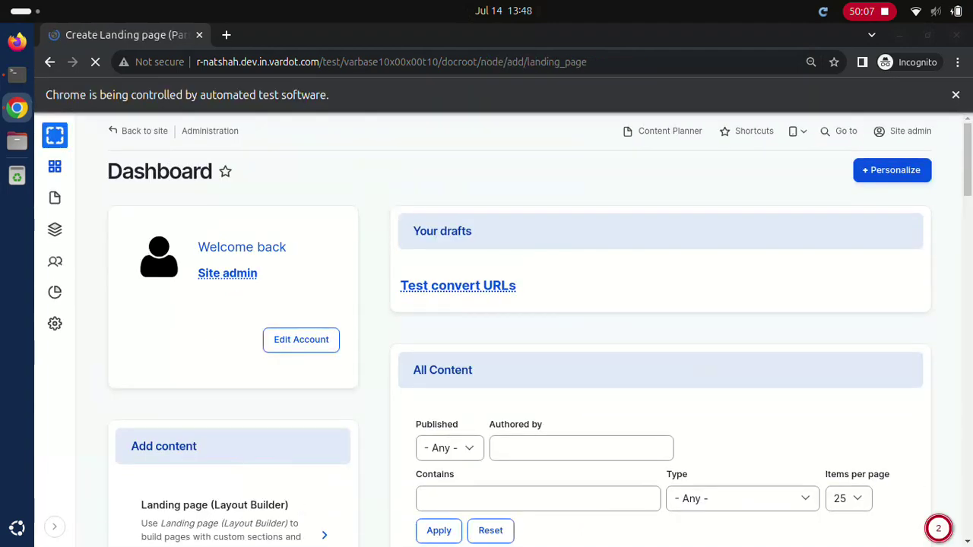
type("Test Landing page Rich Text")
left_click(133, 382)
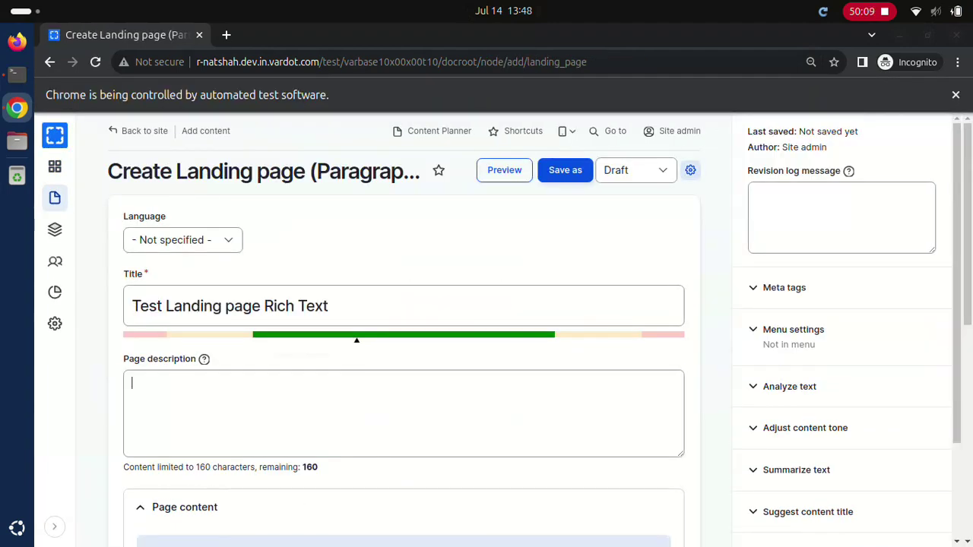
type("Test Landing page description Rich Text")
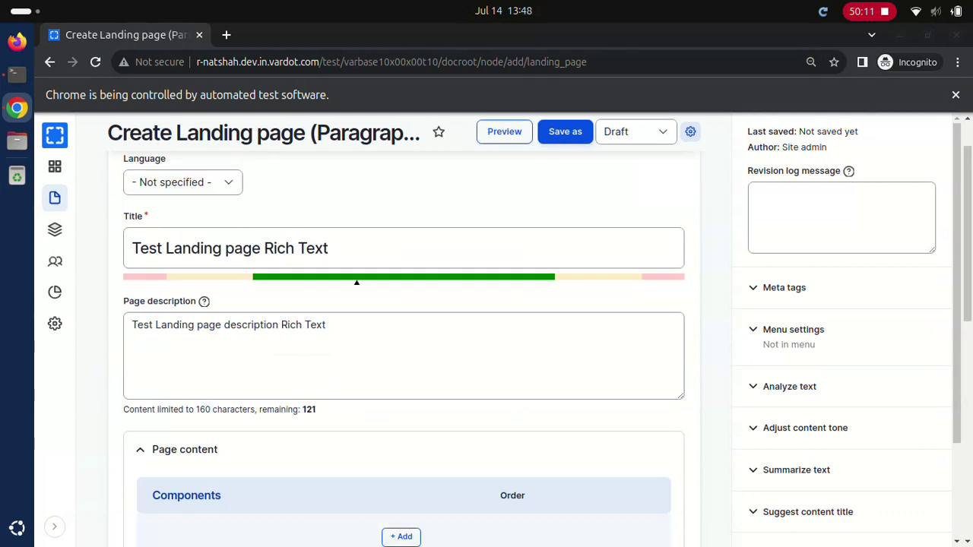
key("Return")
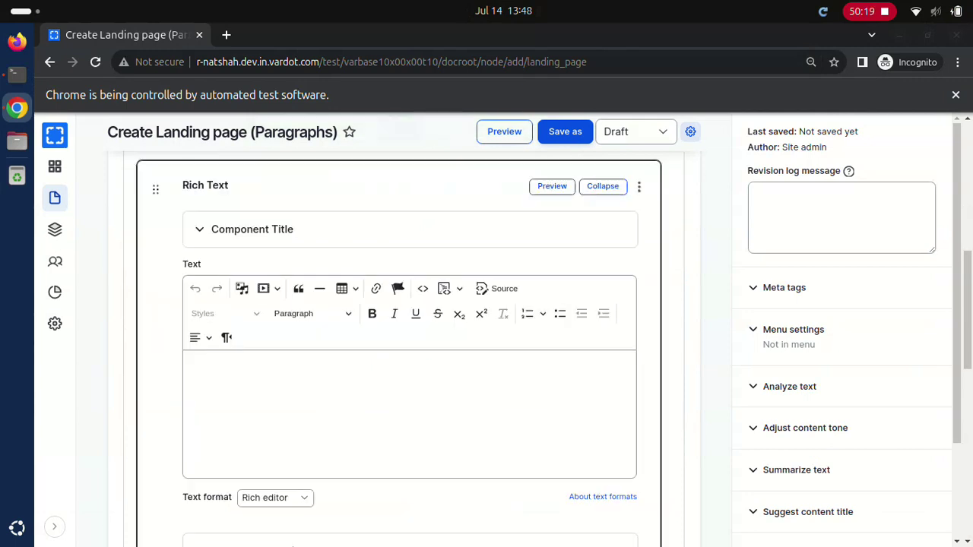
type("Rich Text test")
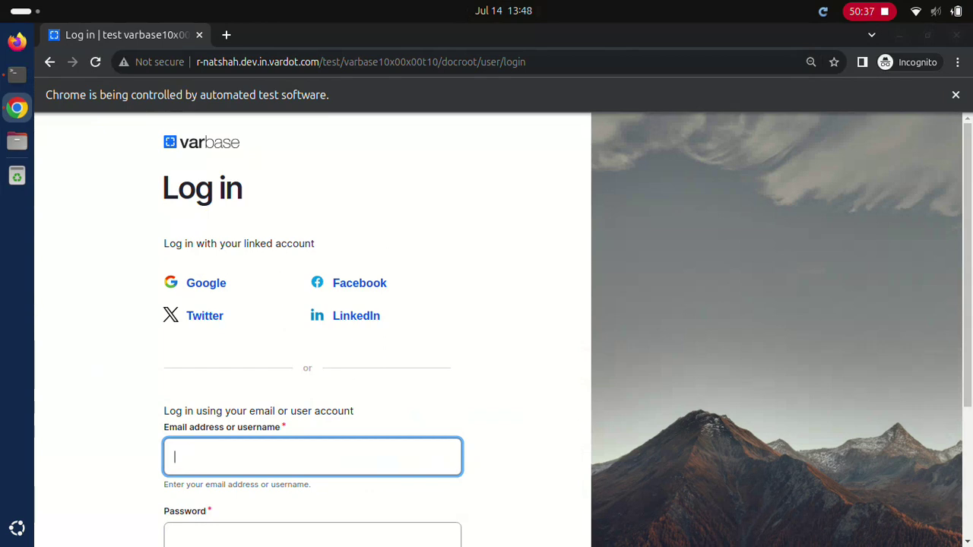
Step: As Site admin, create 'Test Landing page WebForm' with its description and the Business Contact webform
type("Site admin")
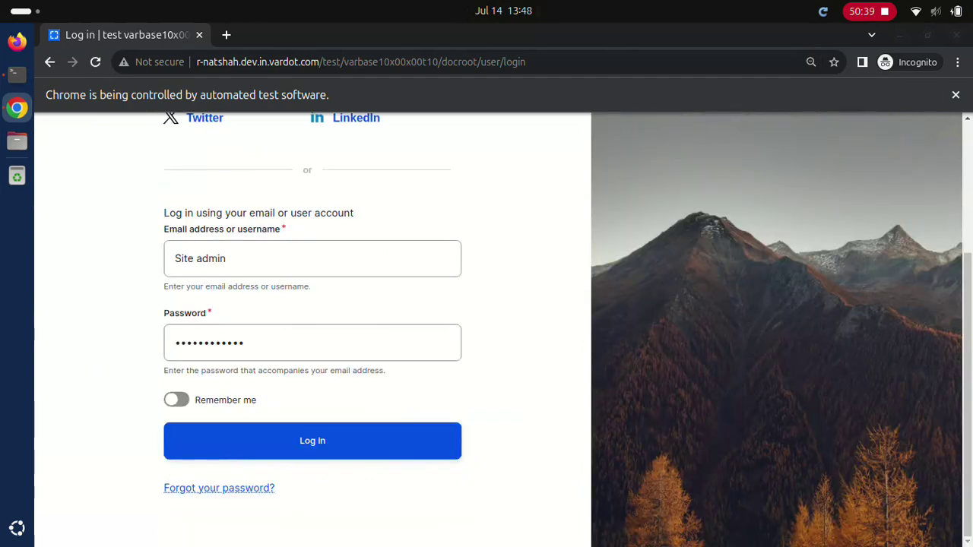
left_click(312, 441)
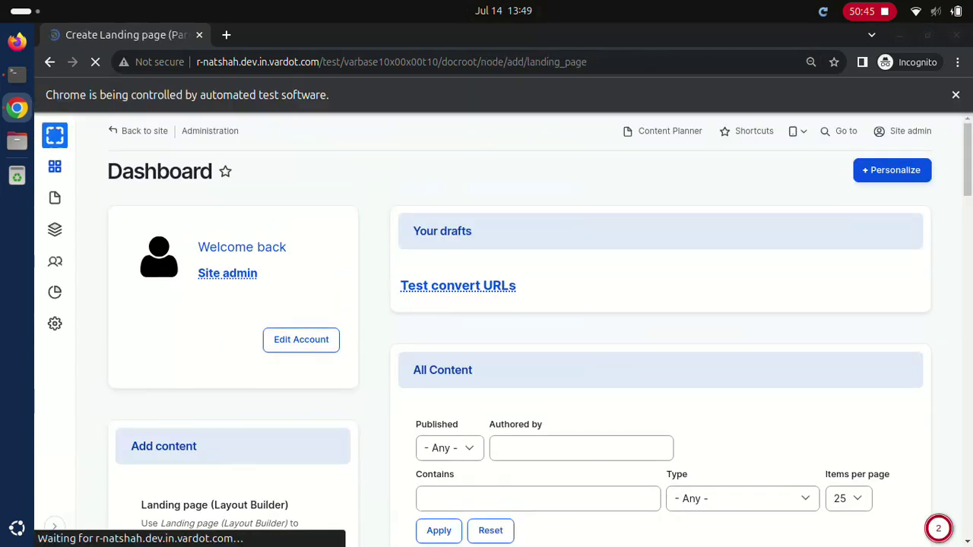
type("Test Landing page WebForm")
left_click(132, 382)
type("Test Landing page description WebForm")
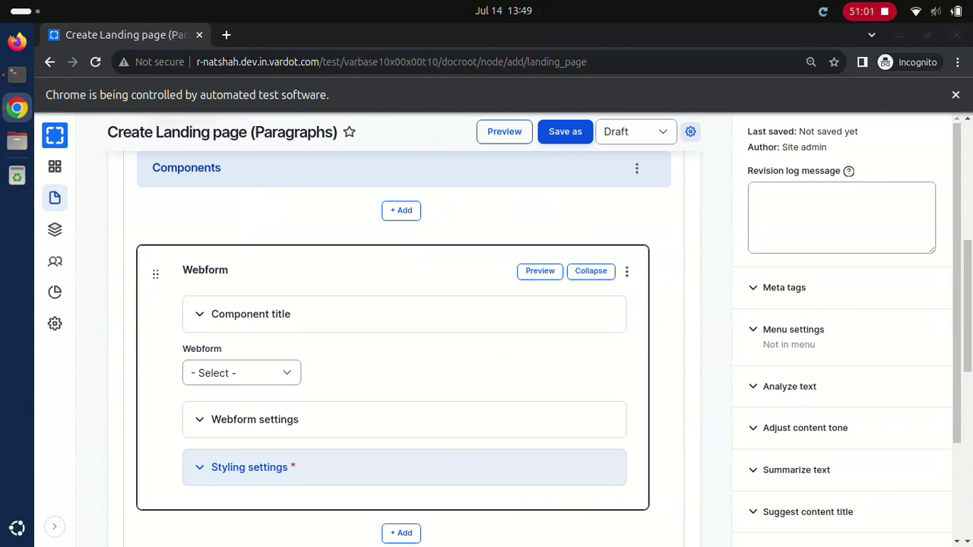
left_click(242, 372)
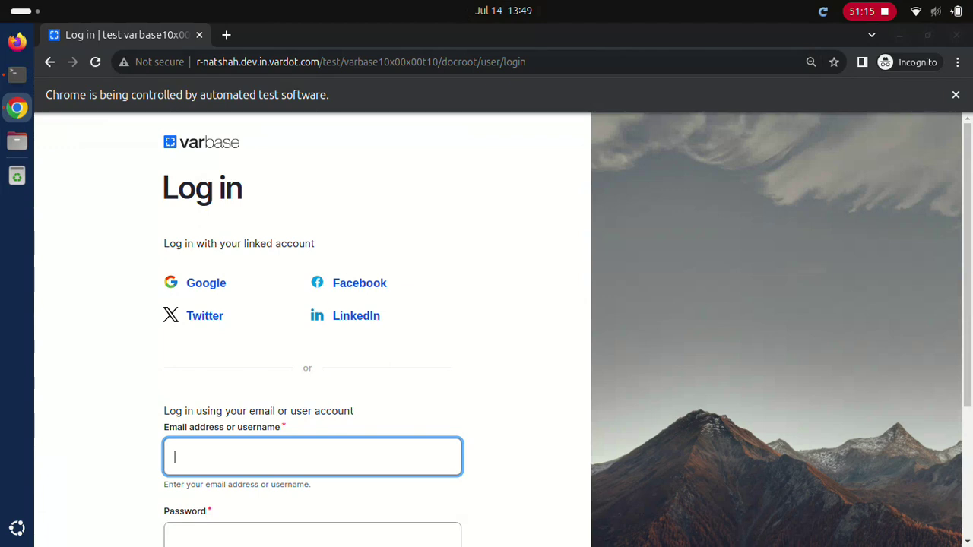
Step: Log in as the Site admin account with its password
type("Site admin")
left_click(312, 535)
type("••••••••••••")
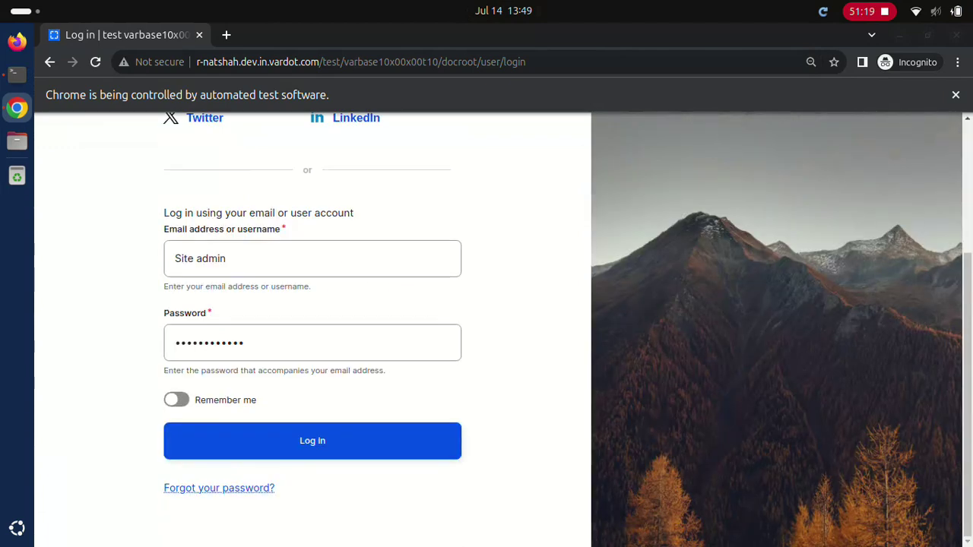
key("Return")
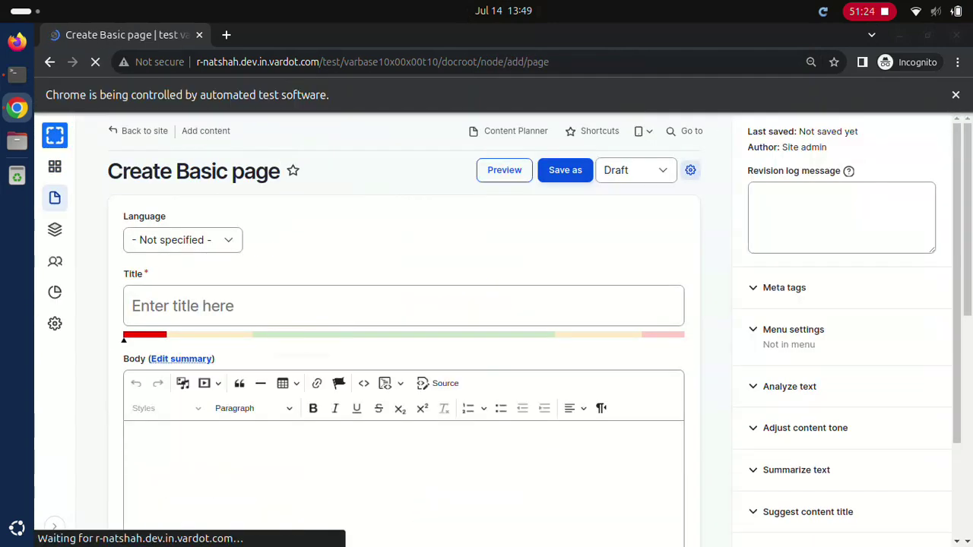
Step: Save a published basic page 'Test Basic page root title' with body 'Test Basic page root body' and a menu link
type("Test Basic page root titleTest Basic page root body")
left_click(760, 389)
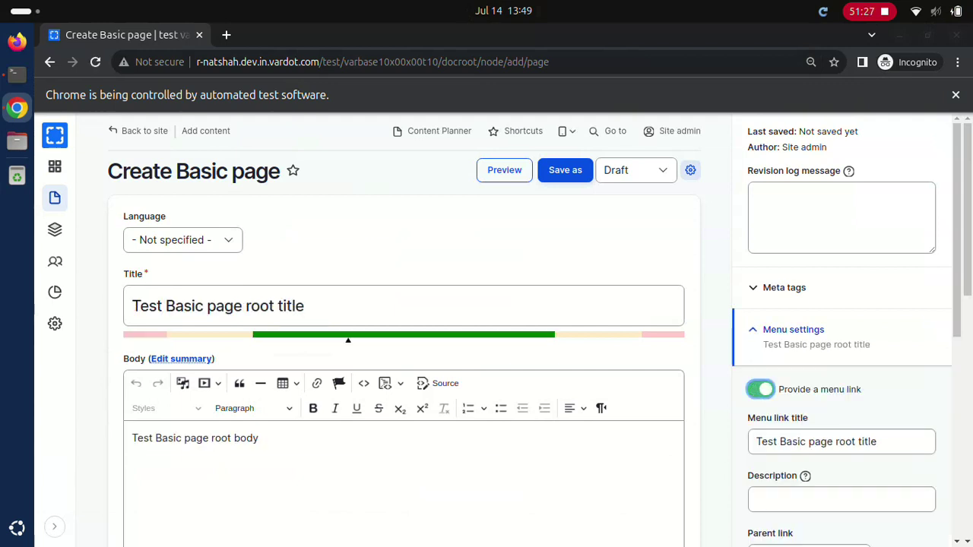
left_click(635, 169)
left_click(564, 170)
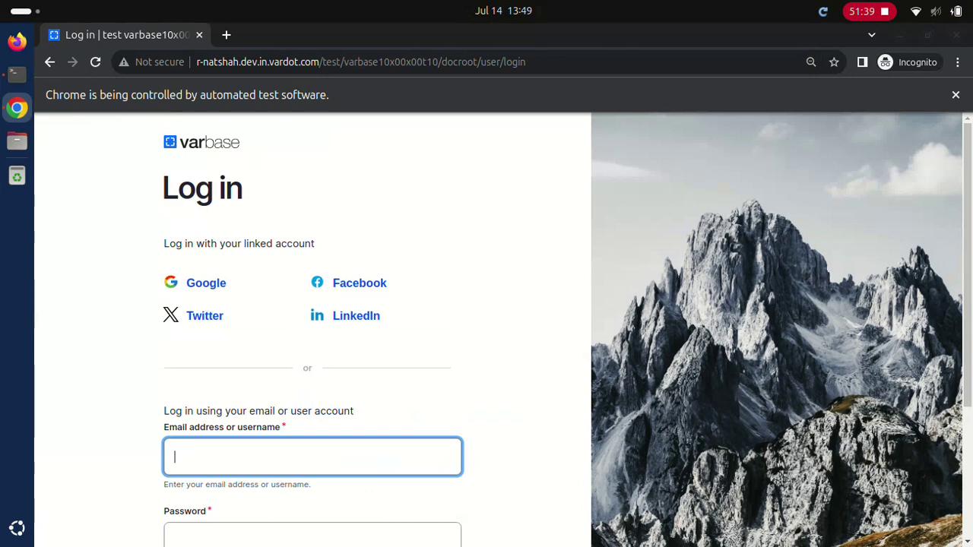
Step: Log back in as Site admin with its password
type("Site admin")
key("Tab")
type("************")
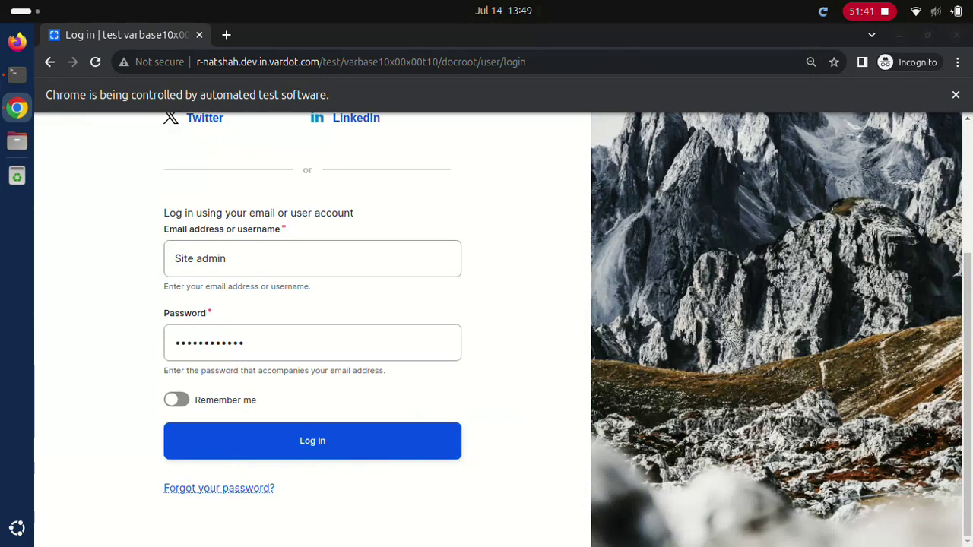
key("Return")
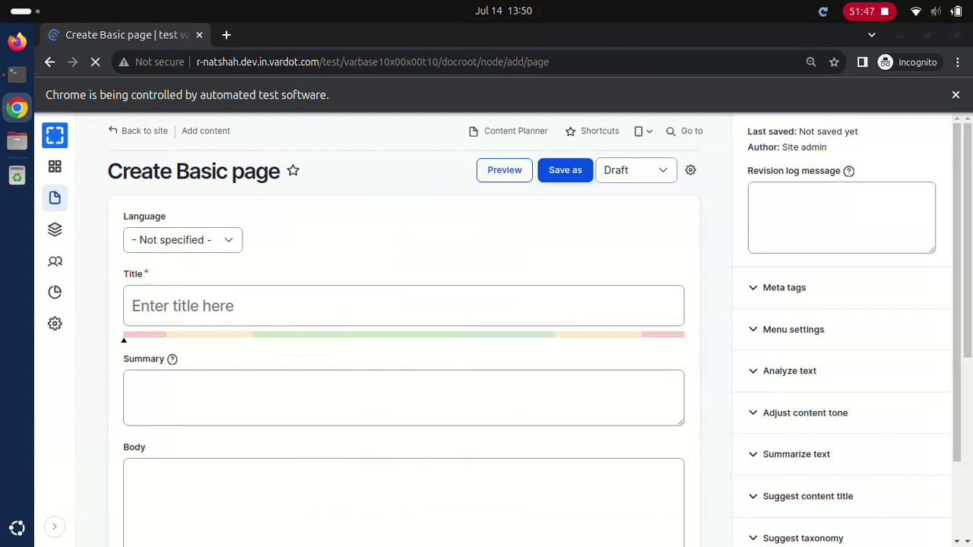
Step: Save a published basic page 'Test Basic page sub 1 title' with body 'Test Basic page sub 1 body' and a menu link
left_click(403, 306)
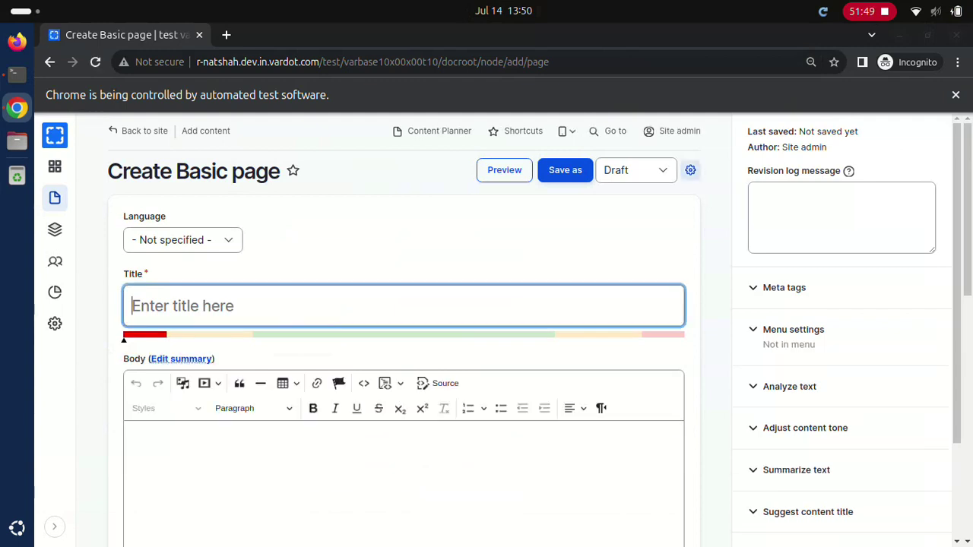
type("Test Basic page sub 1 titleTest Basic page sub 1 body")
left_click(792, 329)
left_click(760, 390)
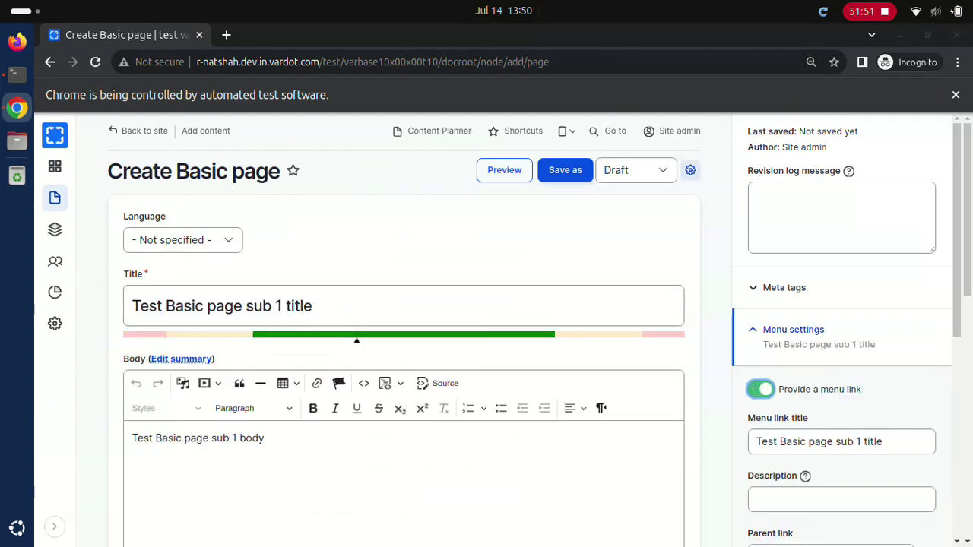
left_click(831, 535)
left_click(635, 170)
left_click(565, 170)
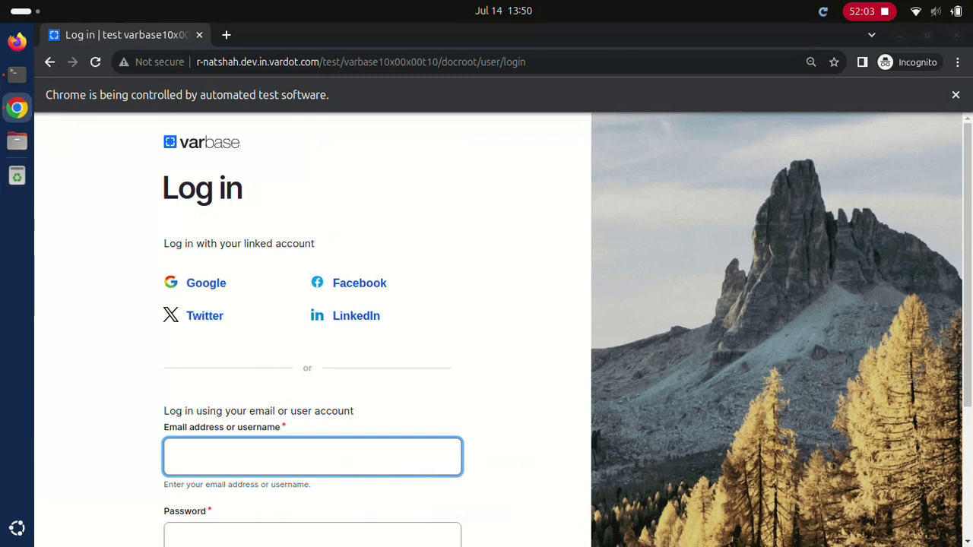
Step: Log in as the webmaster test account
type("webmaster")
left_click(312, 532)
type("*")
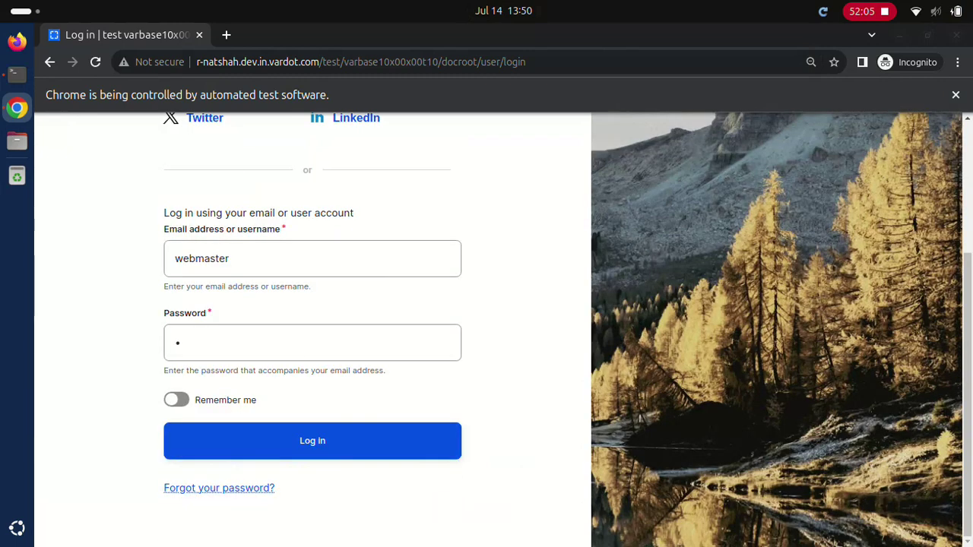
left_click(311, 441)
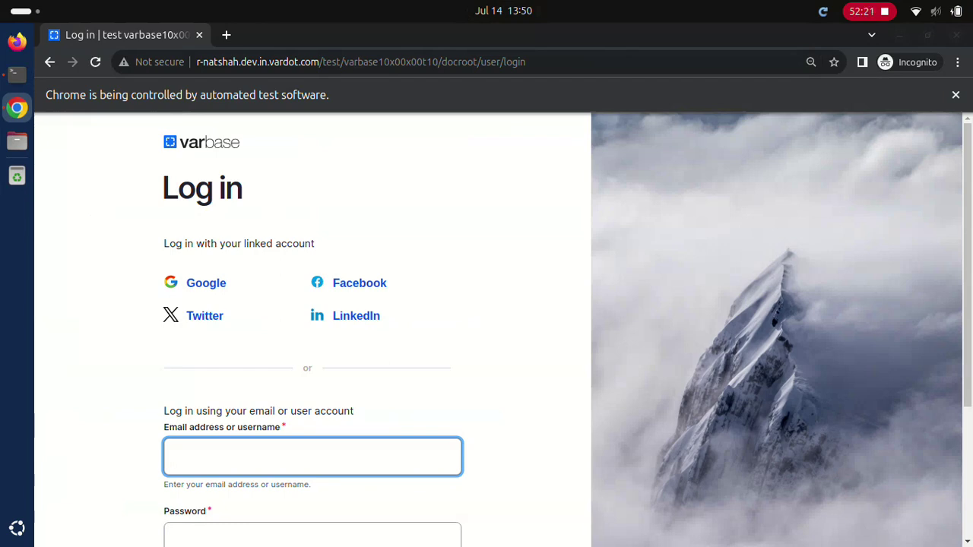
Step: Log in as the Normal user account, then as the Editor account
type("Normal user")
left_click(312, 534)
type("••••••••••••")
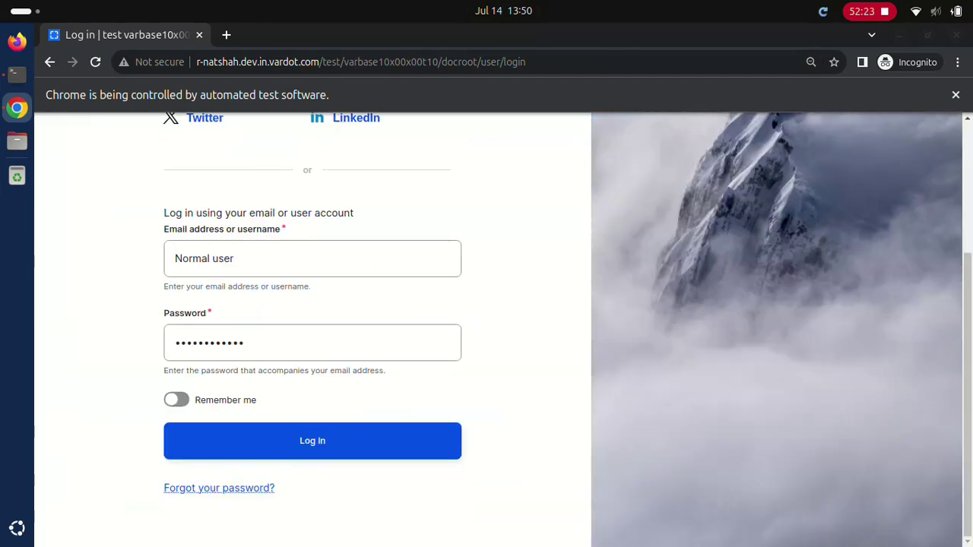
key("Return")
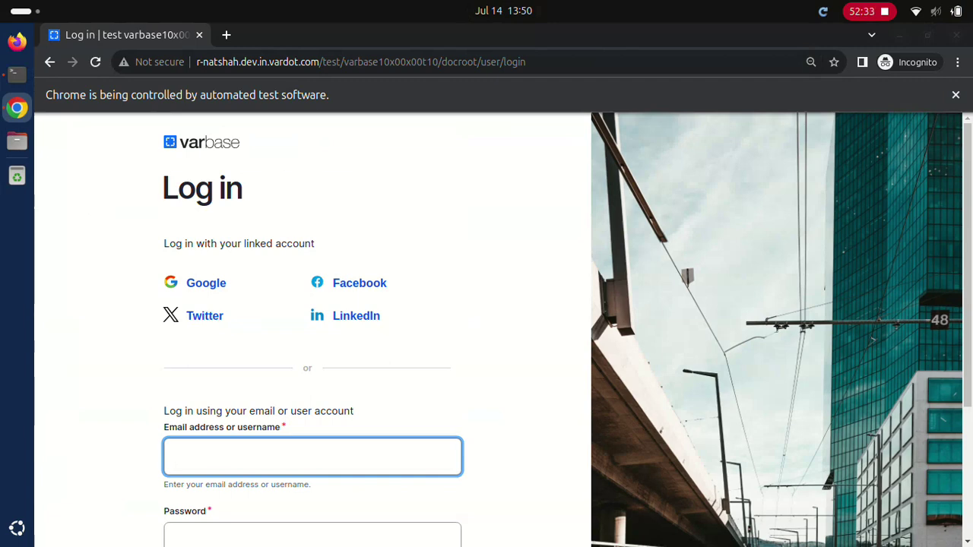
type("Editor")
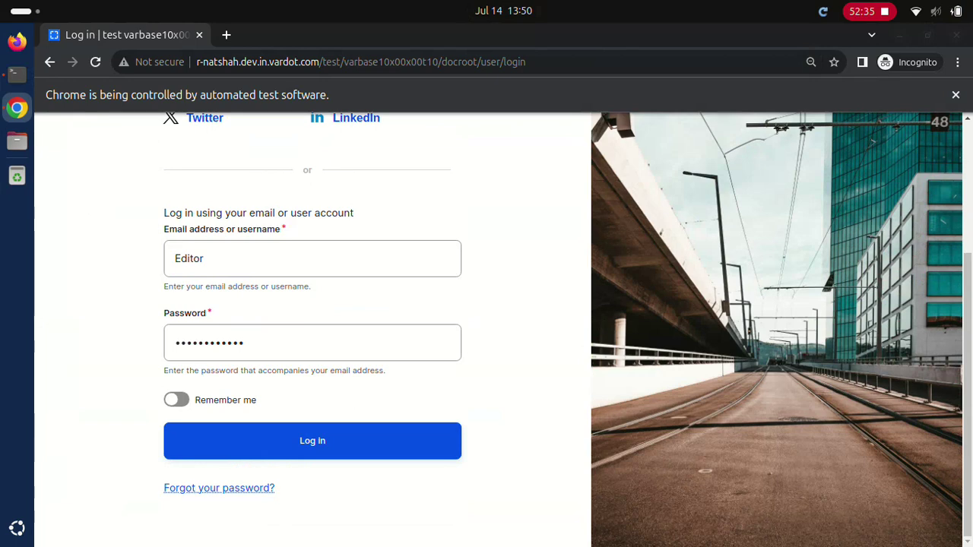
left_click(312, 440)
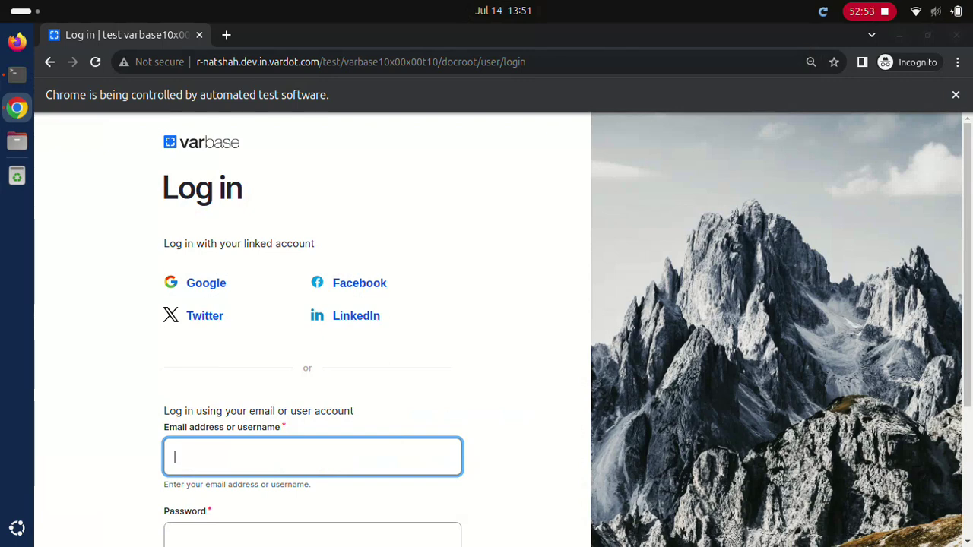
type("Content admin")
key("Tab")
type("************")
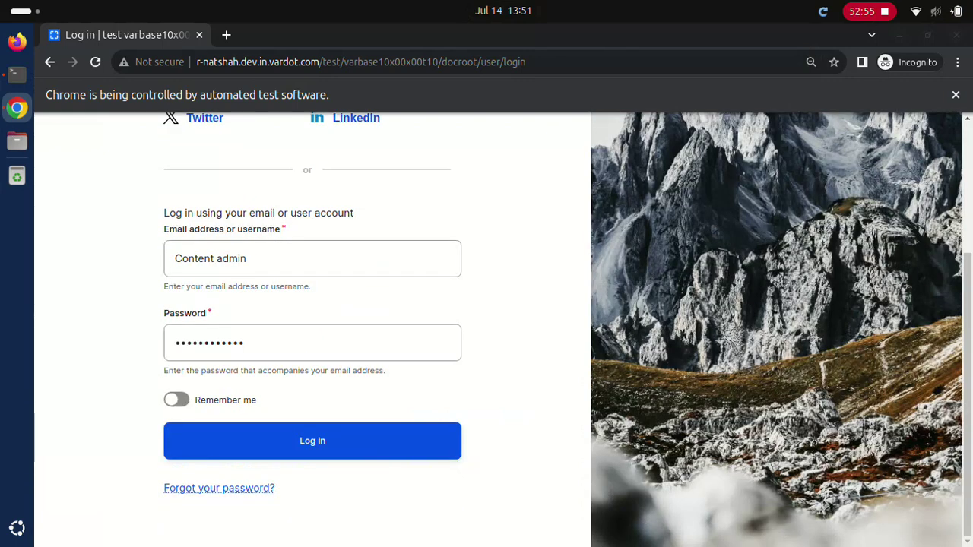
key("Return")
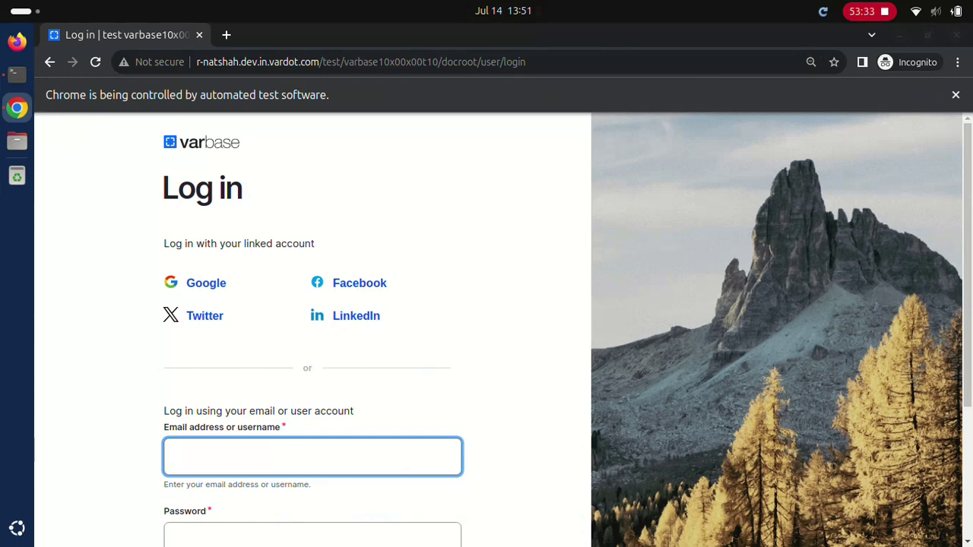
type("webmaster")
left_click(313, 535)
type("a")
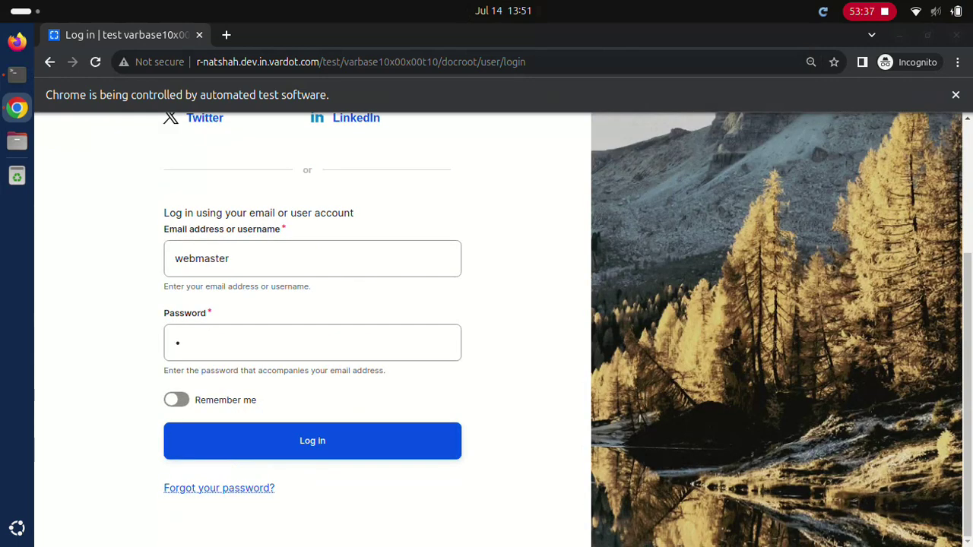
left_click(312, 441)
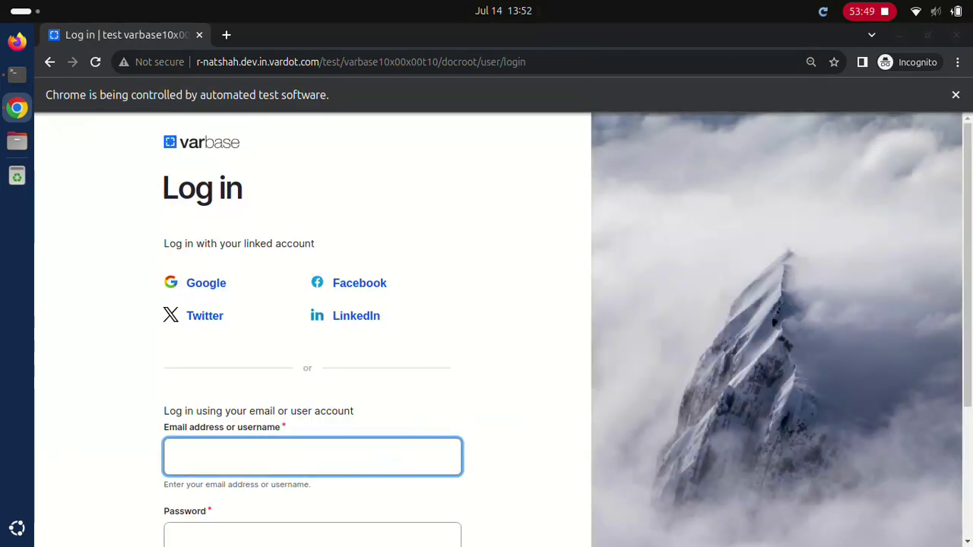
type("webmaster")
left_click(312, 536)
type("•")
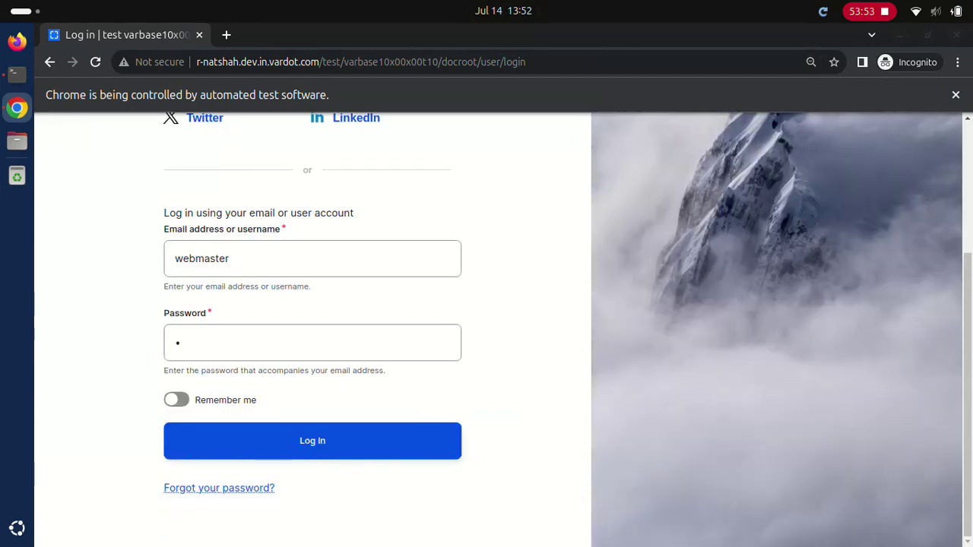
left_click(311, 440)
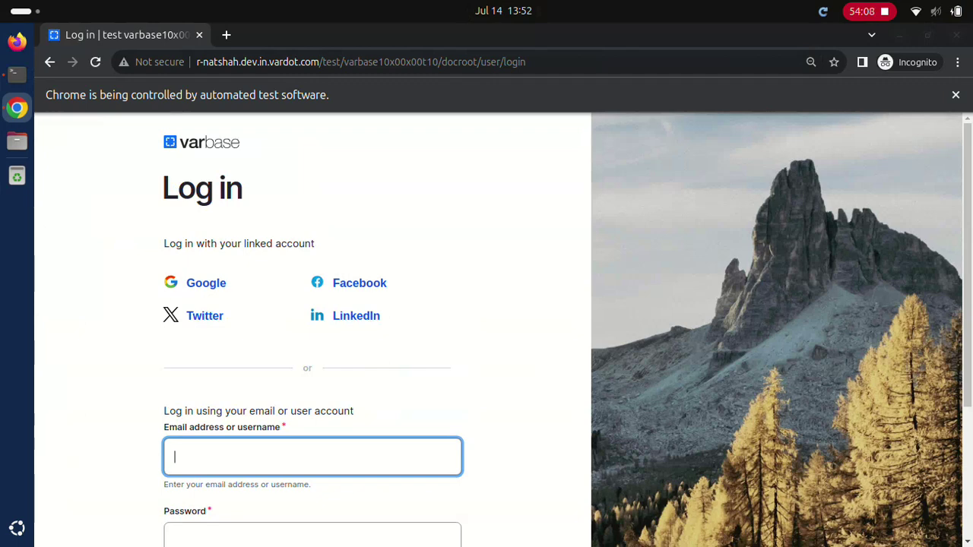
type("Normal user")
left_click(312, 535)
type("dD.123123ddd")
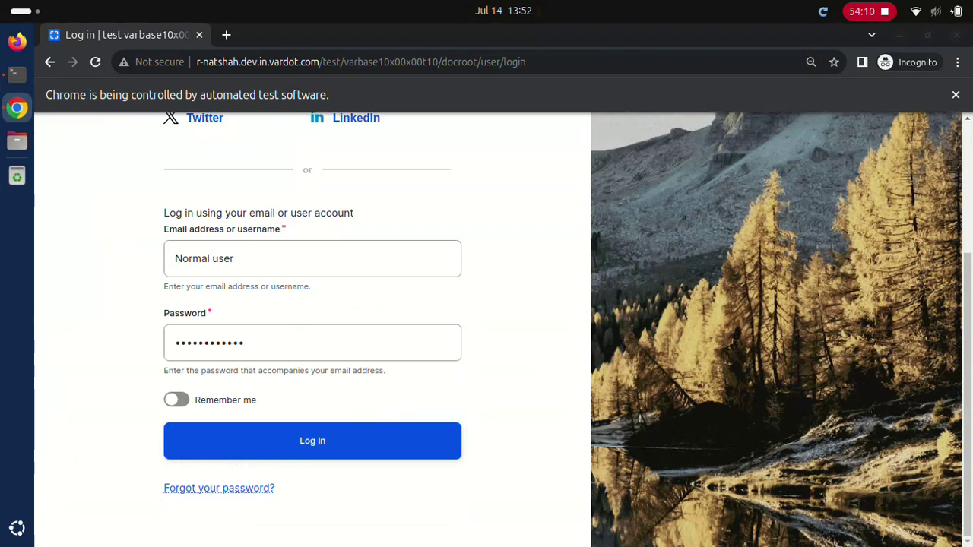
key("Return")
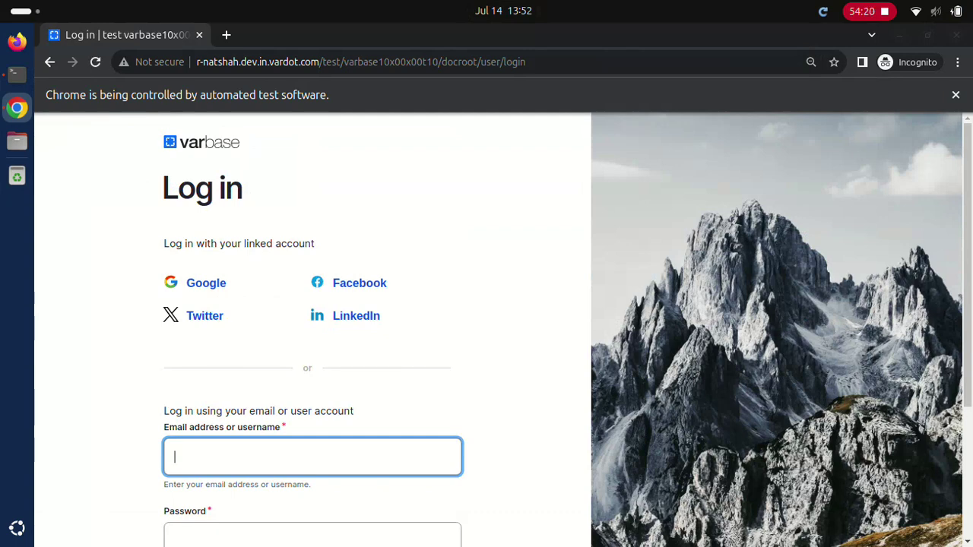
type("Editor")
left_click(312, 535)
type("dD.123123ddd")
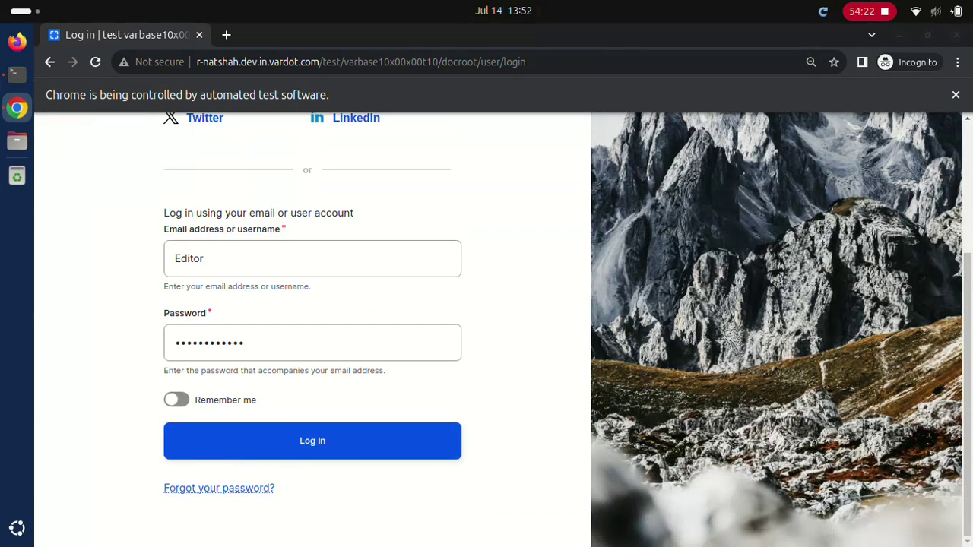
key("Return")
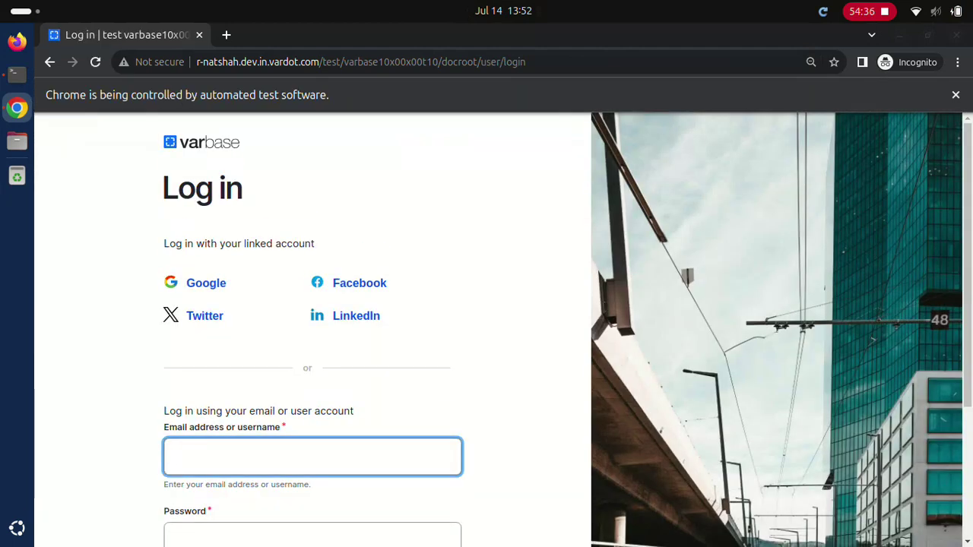
type("Content admin")
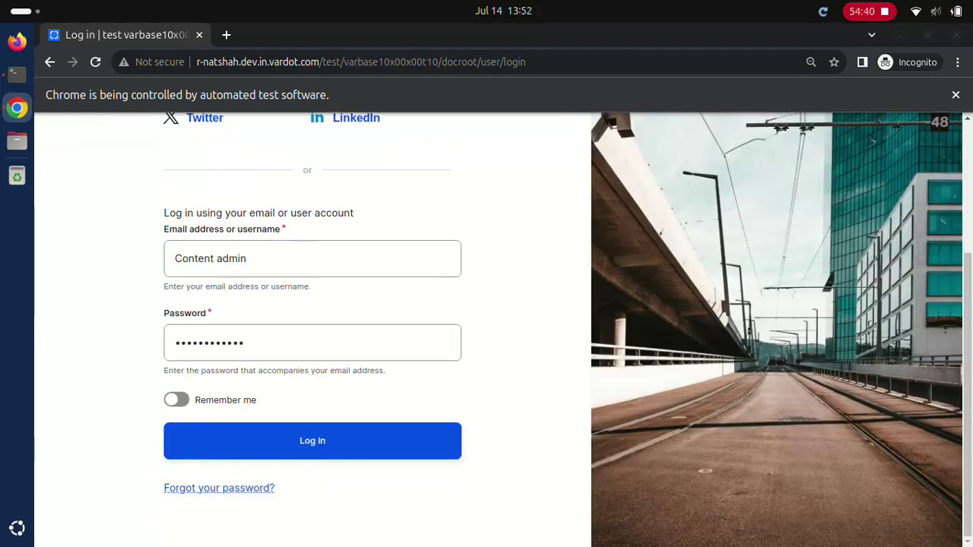
left_click(312, 441)
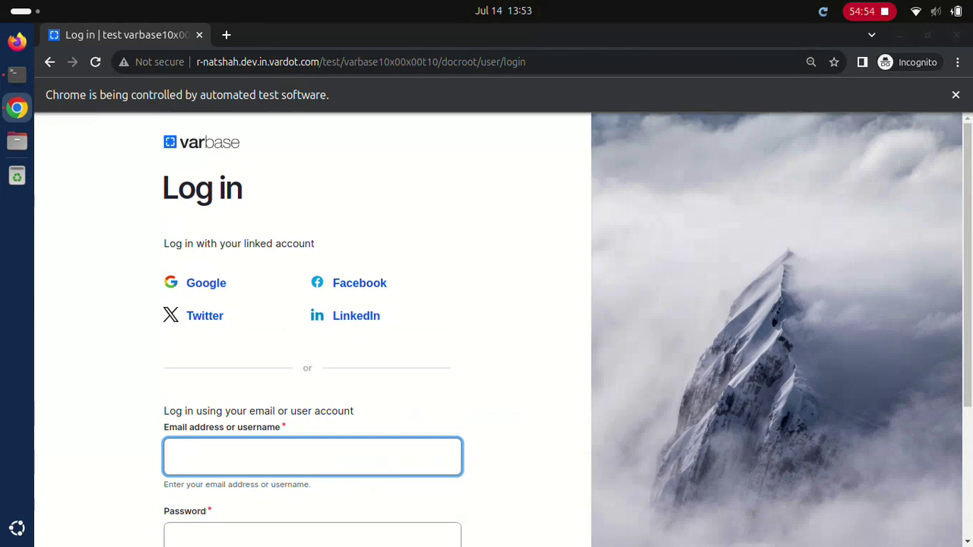
Step: Log in as the SEO admin account with its password
type("SEO admin")
left_click(312, 534)
type("************")
scroll(502, 329, "down", 3)
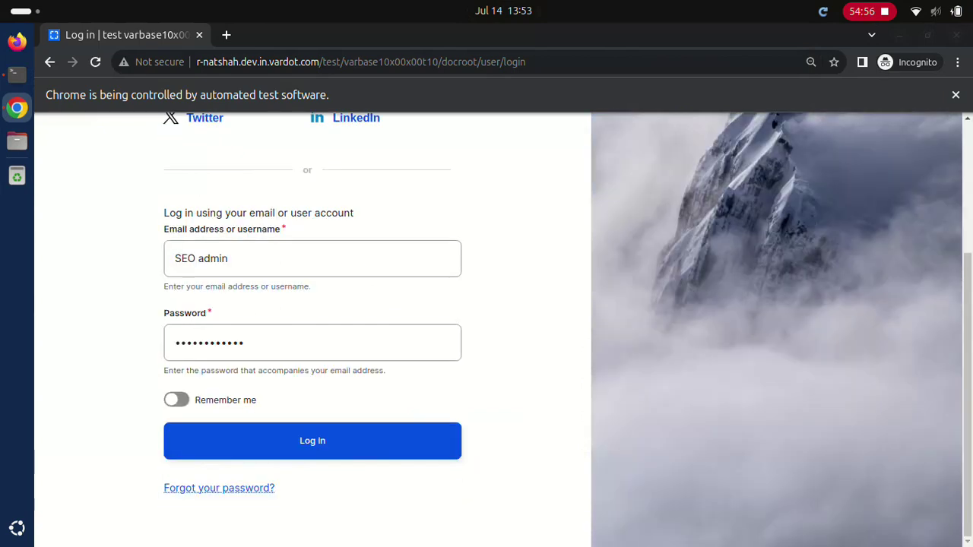
left_click(311, 440)
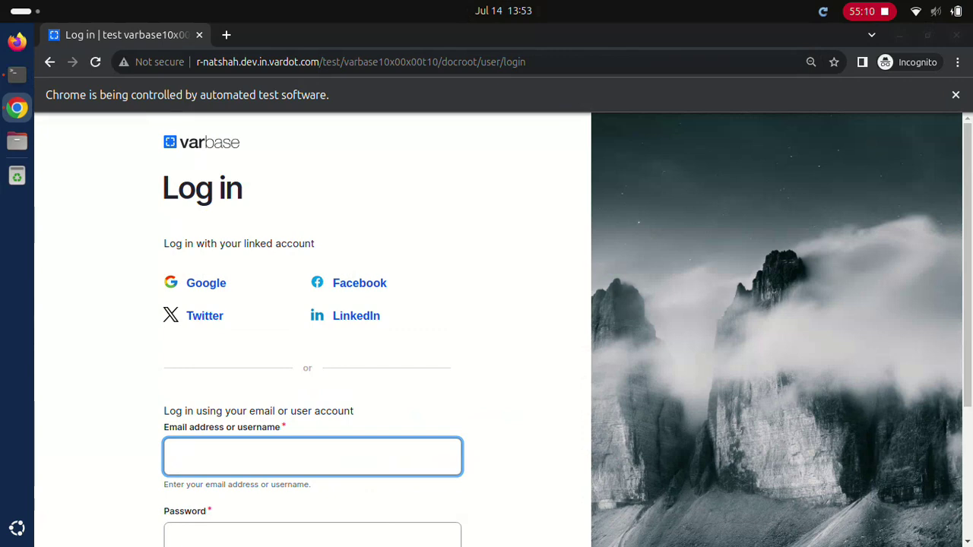
Step: Submit the login form with the Site admin username
type("Site admin")
left_click(312, 534)
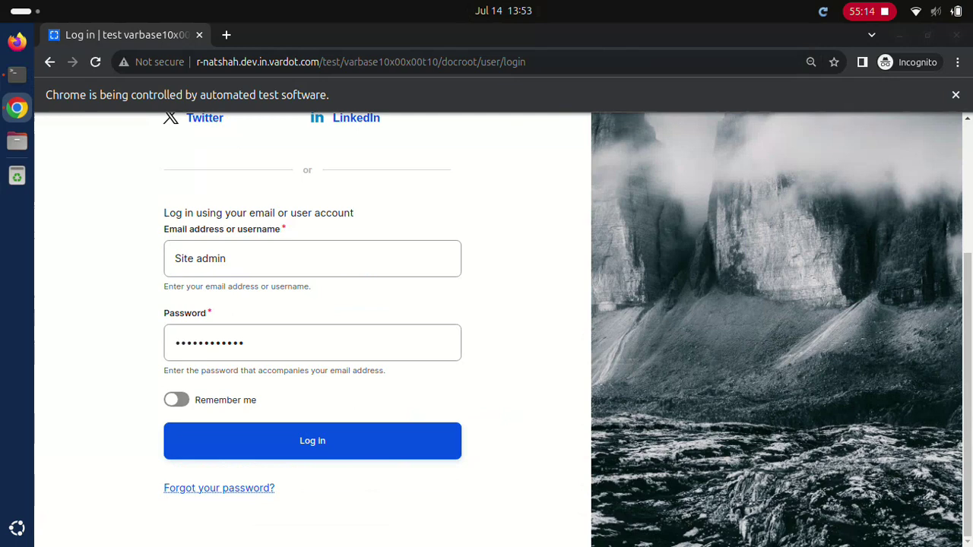
left_click(312, 441)
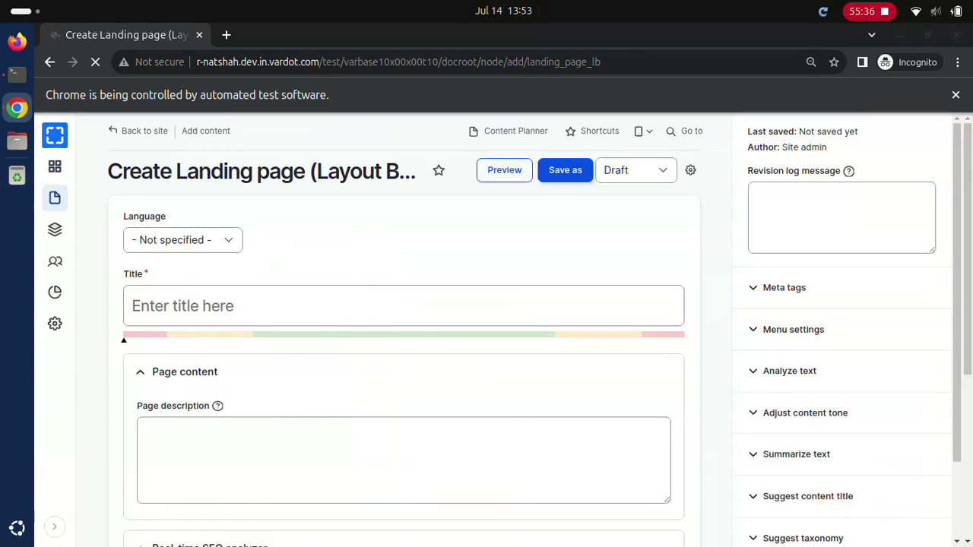
Step: Save a published landing page 'Test Landing page (Layout Builder)' with description 'Test Landing page (Layout Builder) description'
left_click(403, 306)
type("Test Landing page (Layout Builder)")
left_click(403, 460)
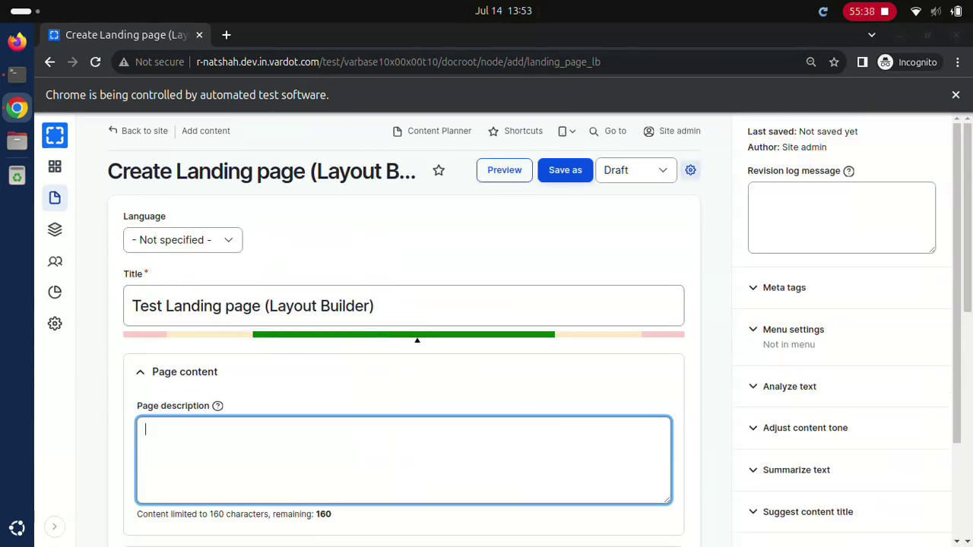
type("Test Landing page (Layout Builder) description")
left_click(635, 169)
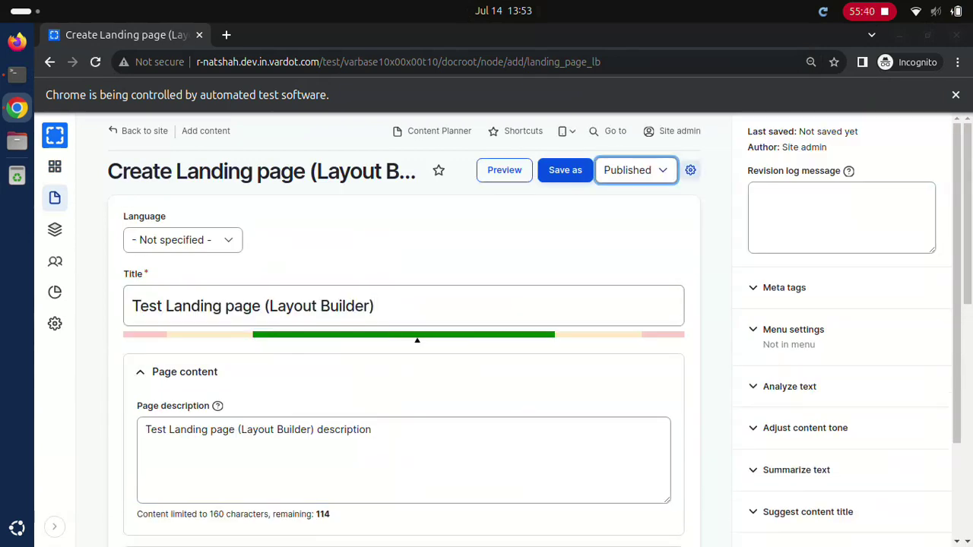
left_click(564, 170)
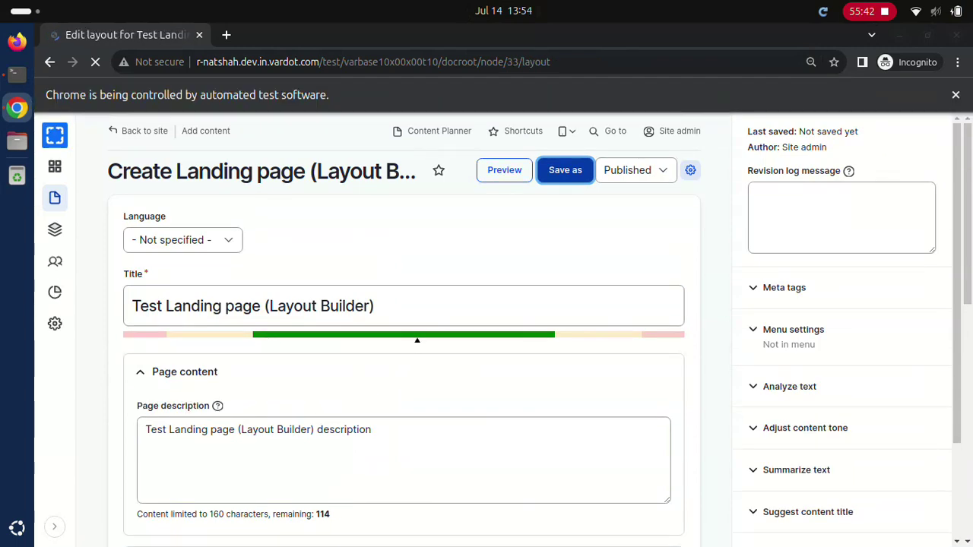
Step: Add a new section to the landing page layout and save the layout
scroll(519, 342, "down", 15)
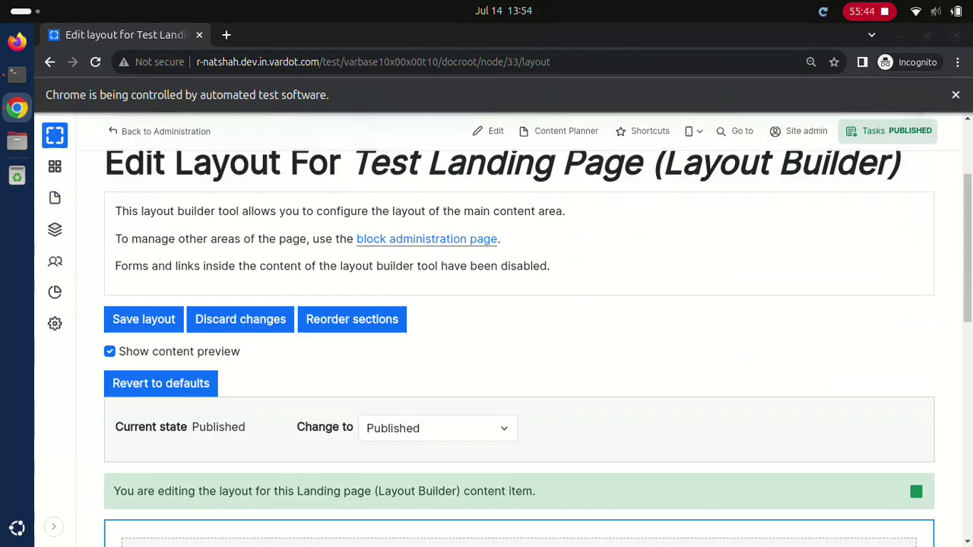
left_click(526, 196)
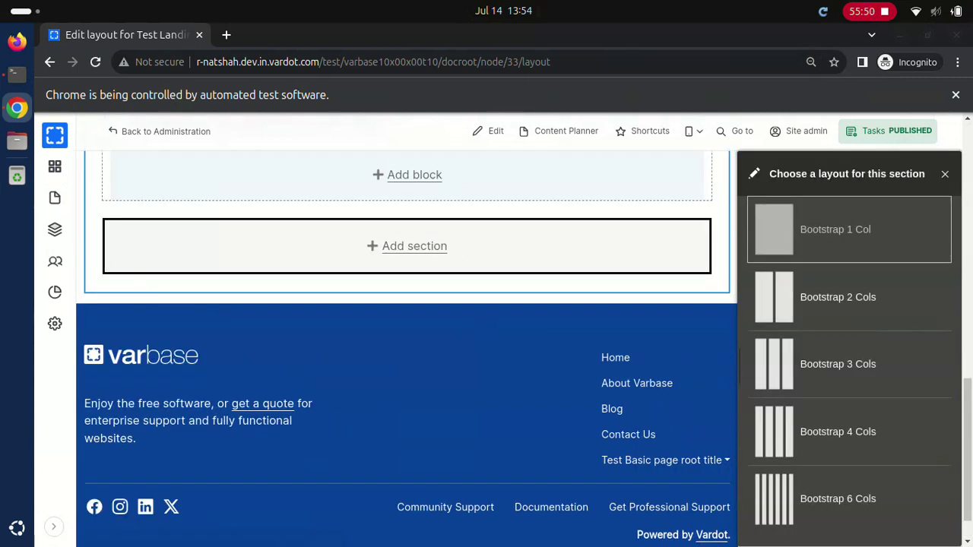
scroll(407, 348, "up", 15)
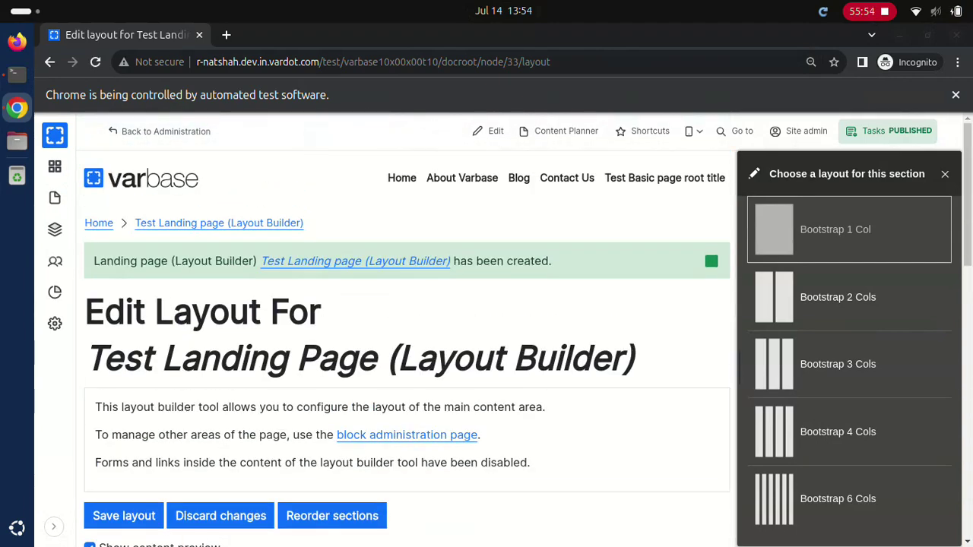
left_click(123, 515)
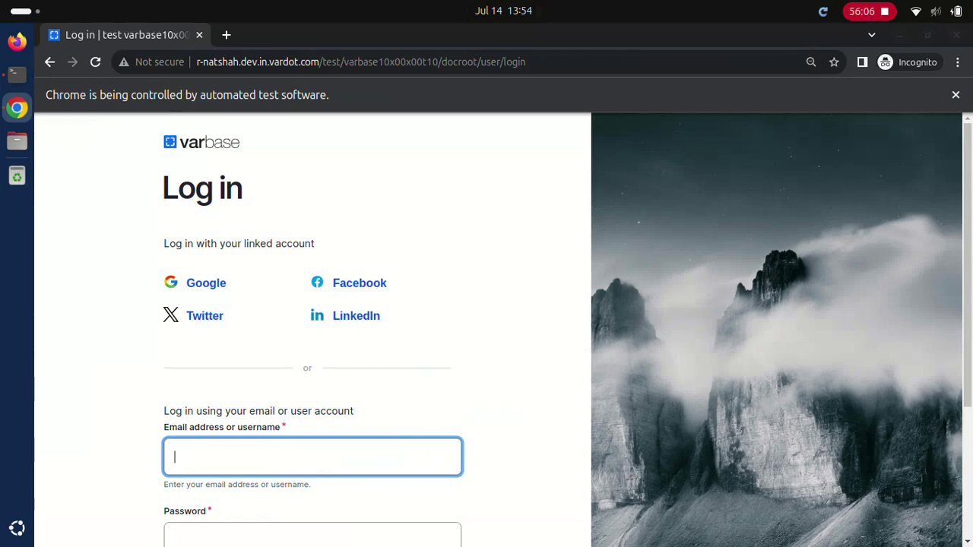
Step: Sign in with the webmaster account, then bring up the Homepage's publishing Tasks sidebar
type("webmaster")
left_click(311, 535)
type("d")
scroll(501, 330, "down", 5)
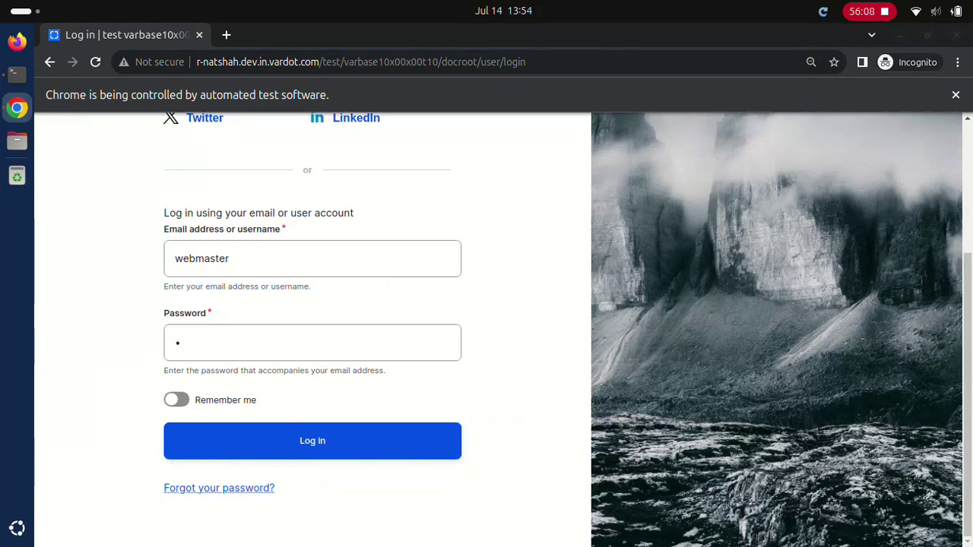
left_click(312, 440)
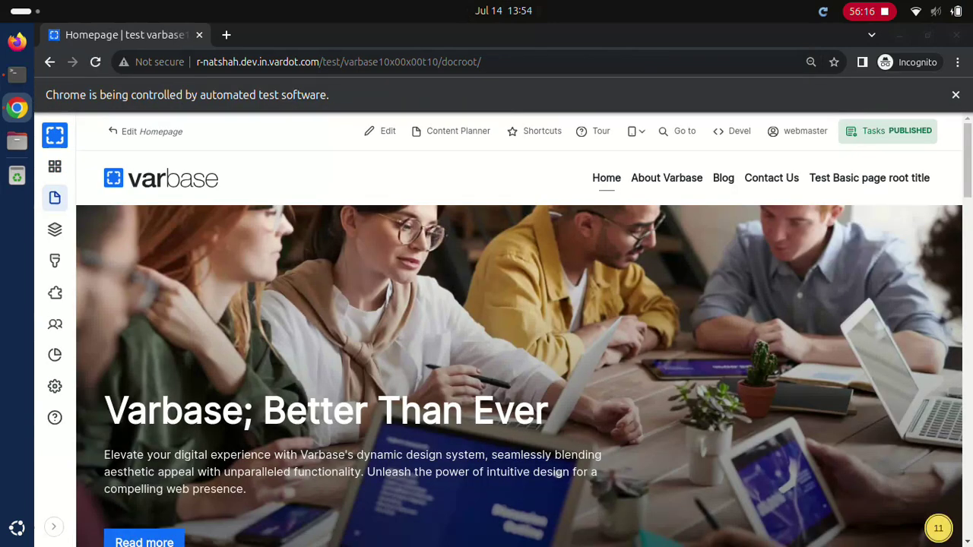
left_click(888, 131)
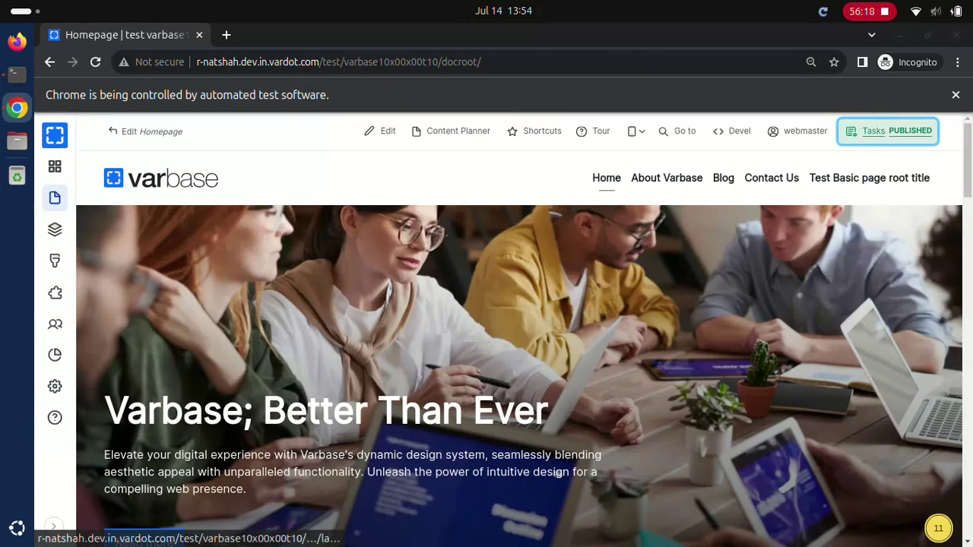
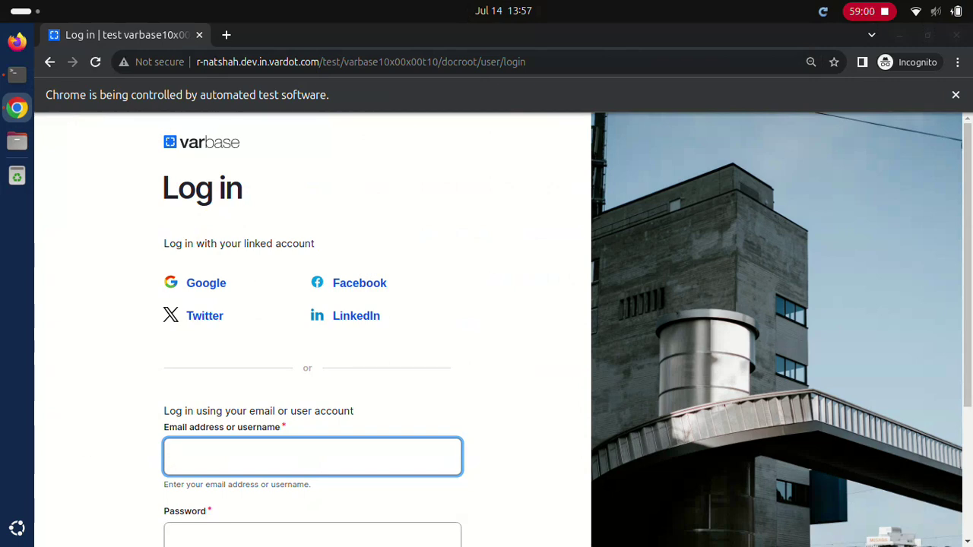
Step: Log in first as Normal user, then as Editor, each with its account password
type("Normal userdD.123123ddd")
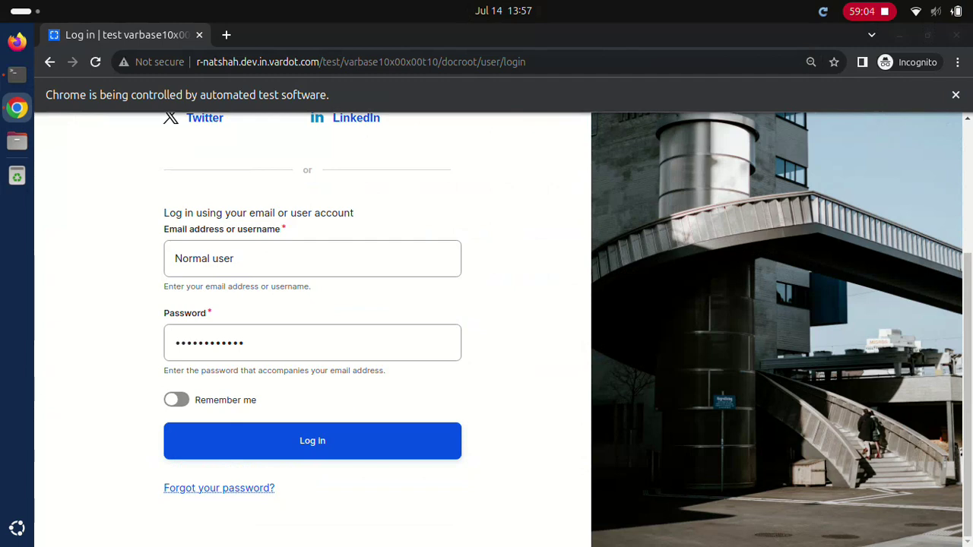
key("Return")
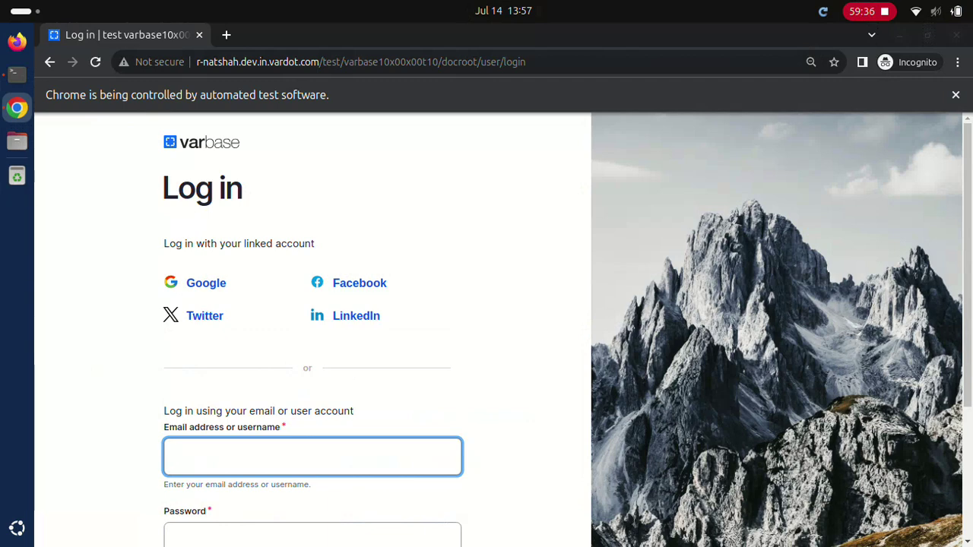
type("Editor")
left_click(312, 535)
type("••••••••••••")
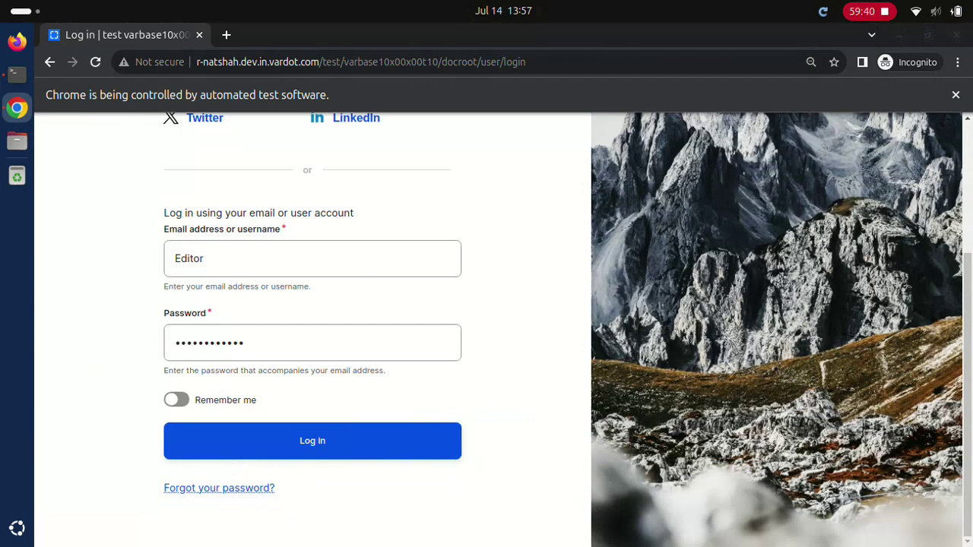
key("Return")
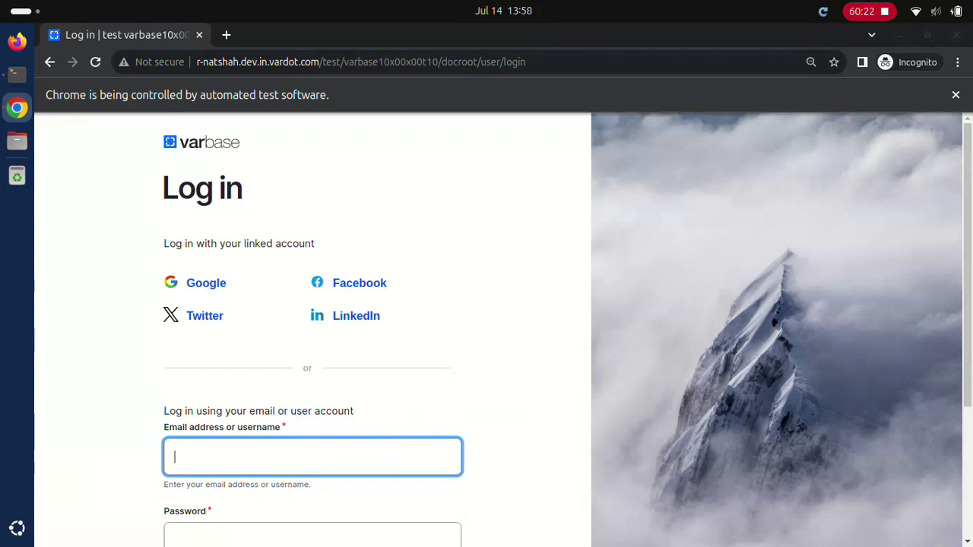
Step: Log in as Content admin and open the Homepage moderation panel
type("Content admin")
left_click(311, 536)
type("••••••••••••")
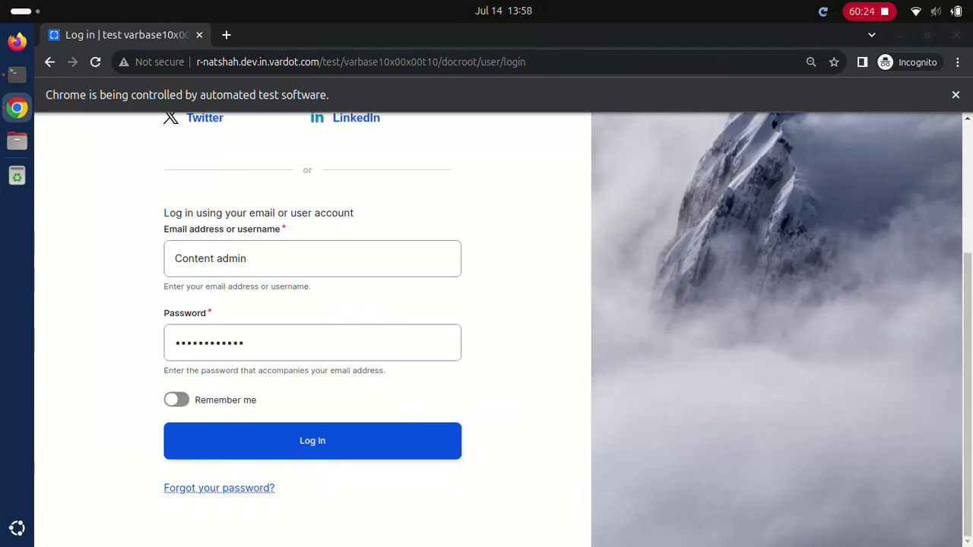
left_click(311, 441)
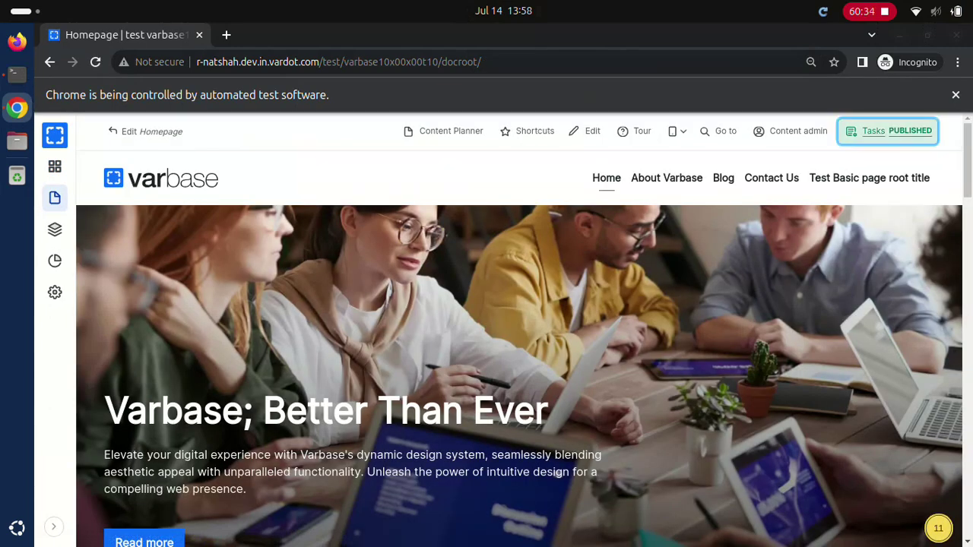
left_click(889, 131)
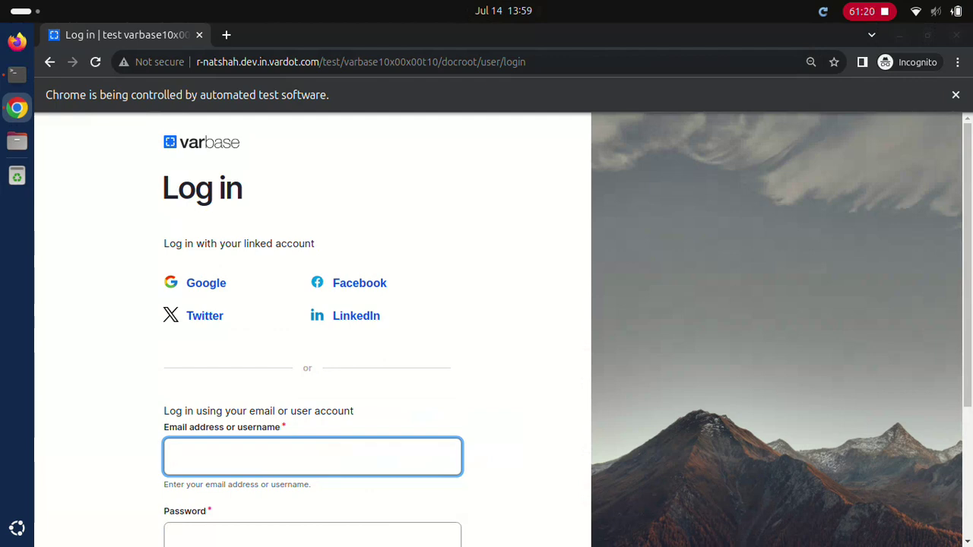
Step: Log in as SEO admin and open the Homepage moderation panel
type("SEO admin")
left_click(311, 528)
type("••••••••••••")
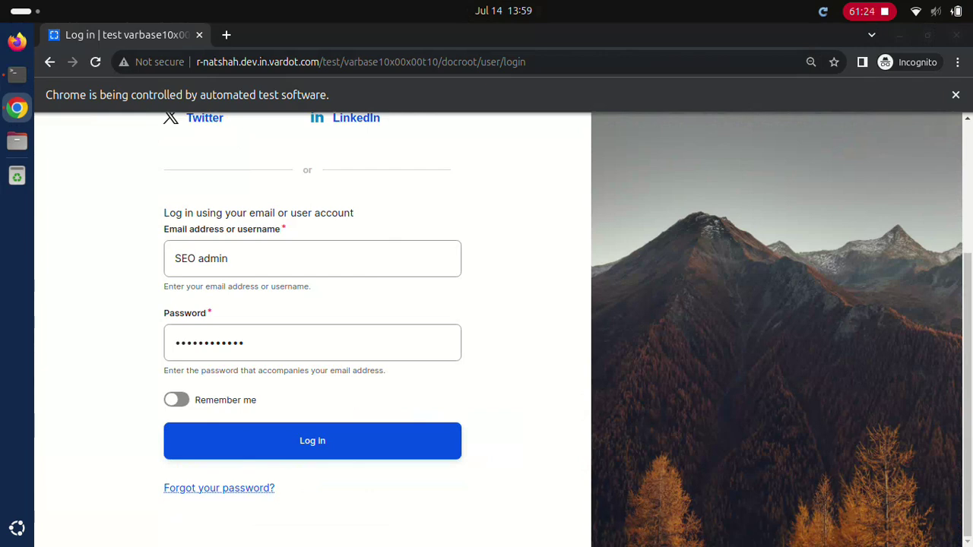
left_click(312, 441)
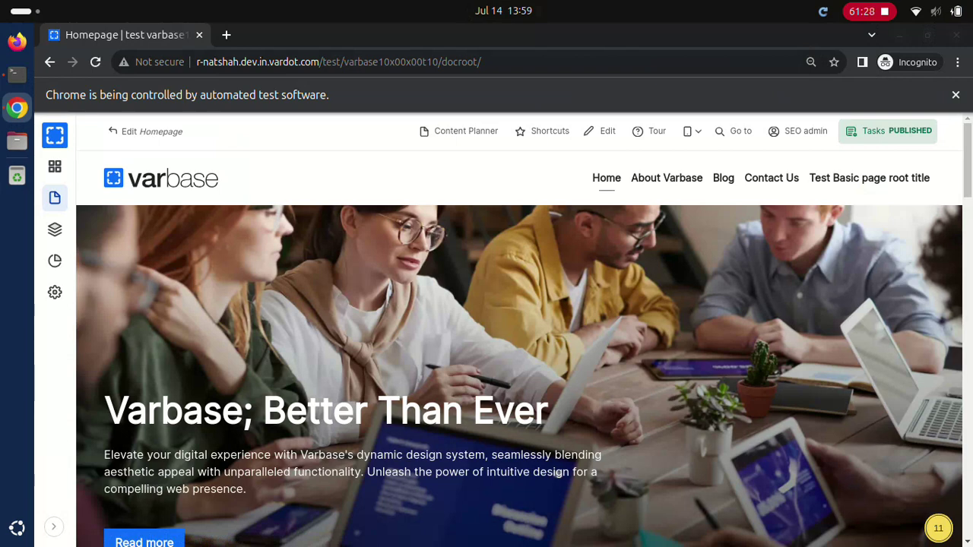
left_click(888, 131)
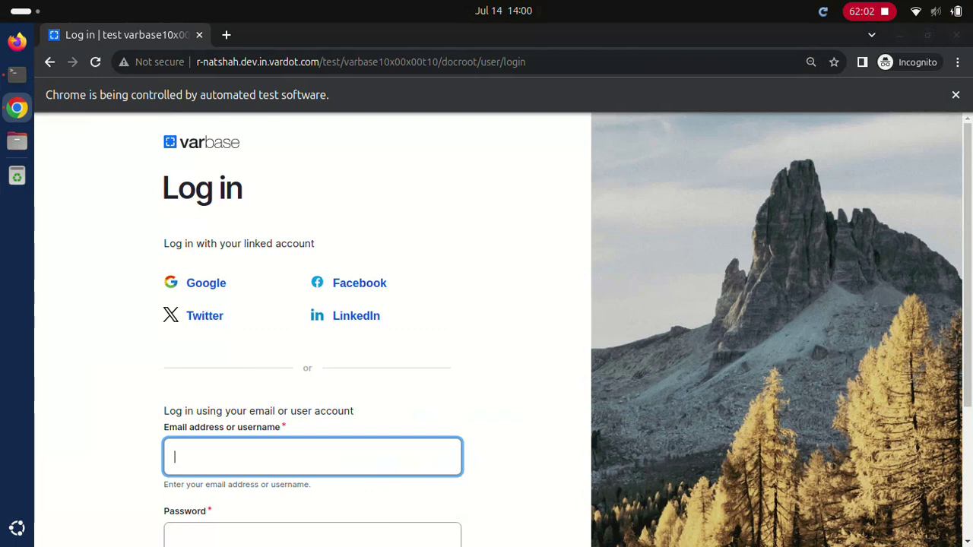
Step: Log in as Site admin and open the Homepage moderation panel via Tasks PUBLISHED
type("Site admin")
key("Tab")
type("••••••••••••")
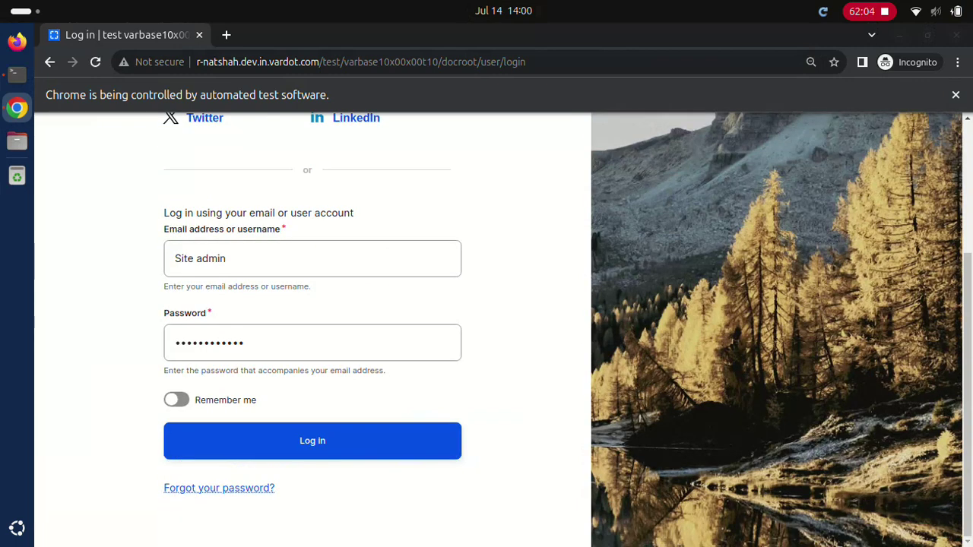
left_click(312, 441)
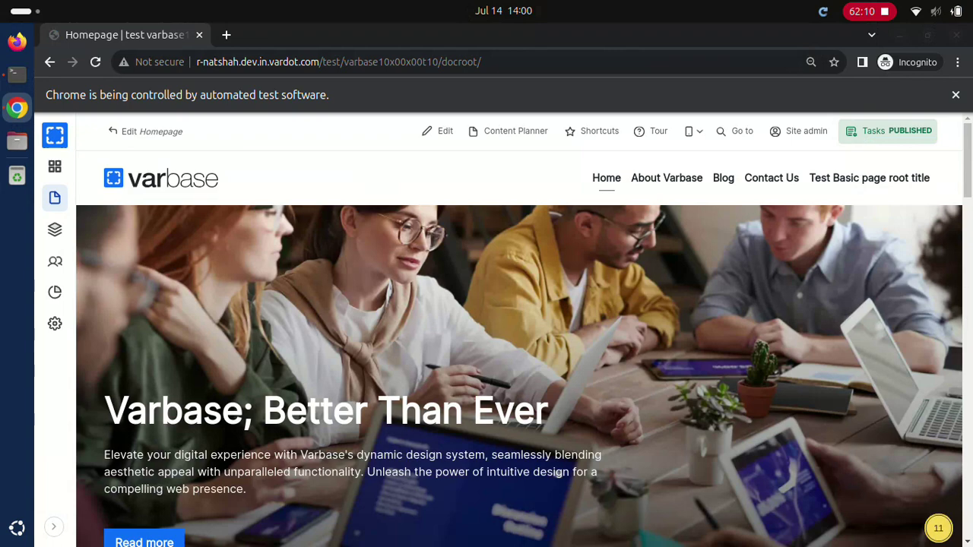
left_click(873, 131)
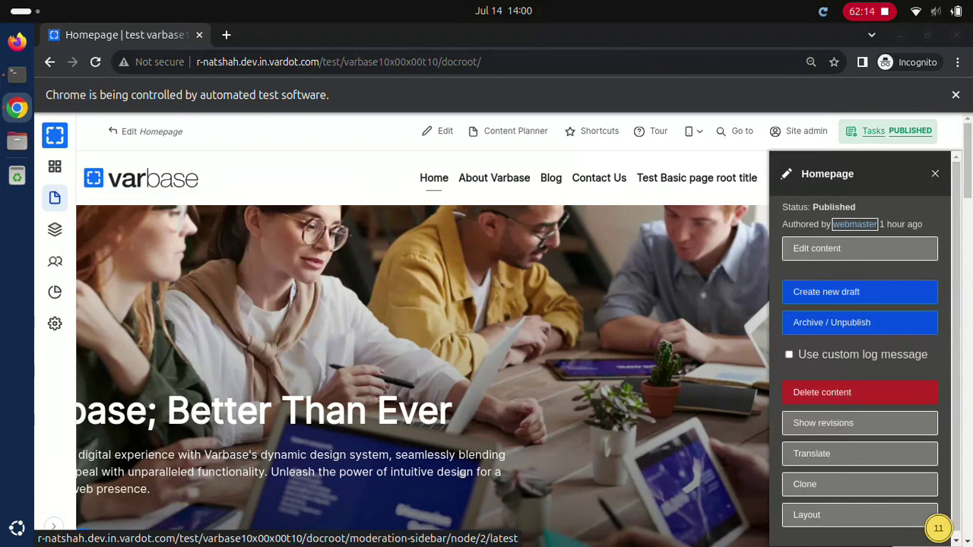
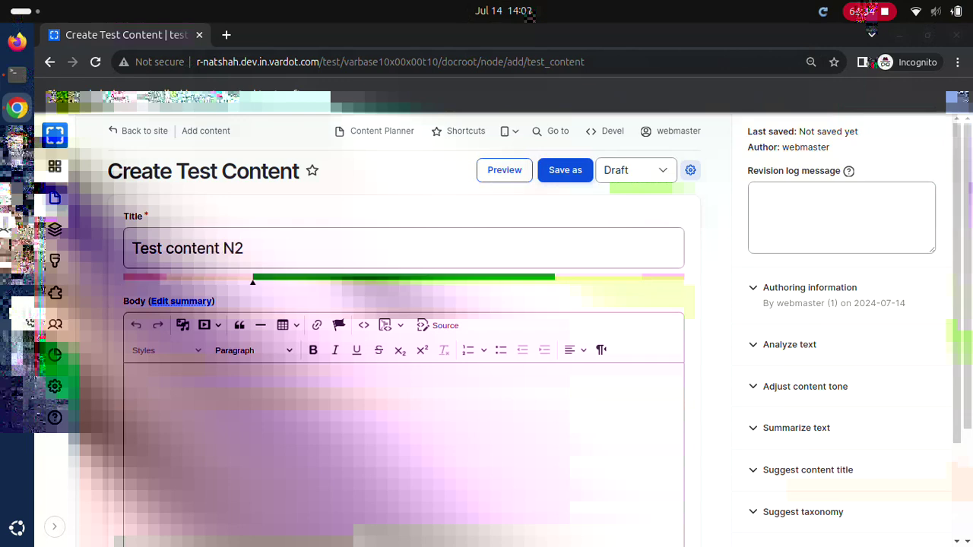
Step: Publish Test content N2, then create Test content N3 with body text and publish it
left_click(636, 170)
left_click(565, 170)
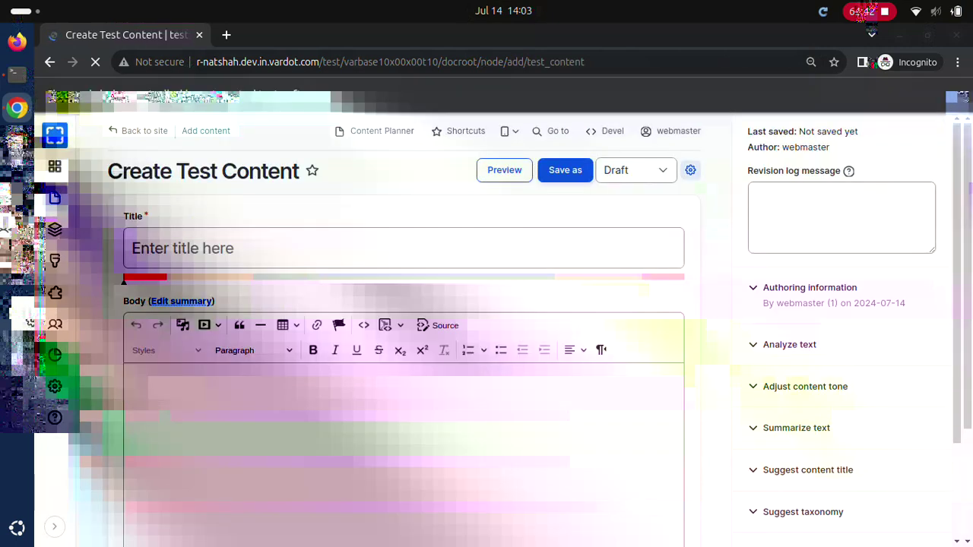
type("Test content N3")
left_click(185, 380)
type("Test content N3 Body")
left_click(635, 169)
left_click(566, 169)
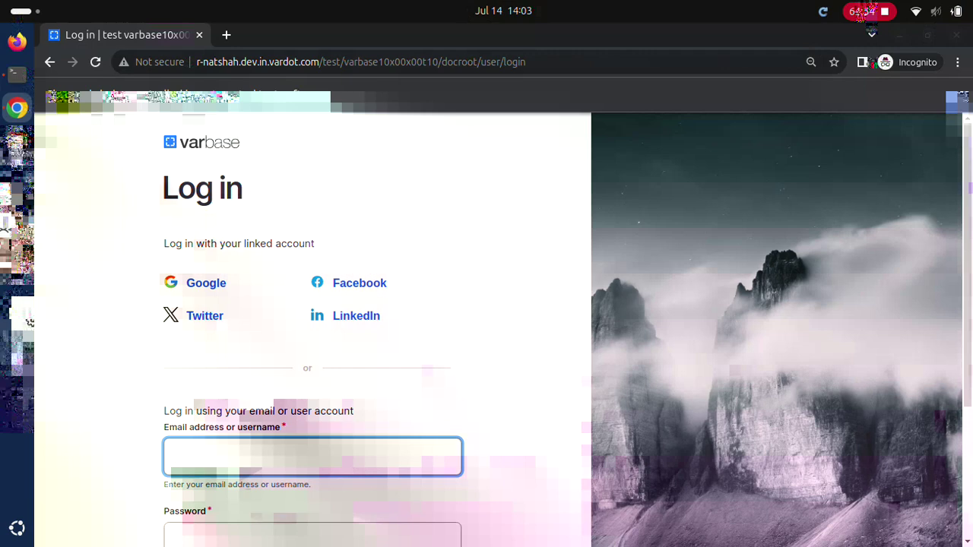
Step: Log back in as webmaster with the account password
type("webmaster")
key("Tab")
type("p")
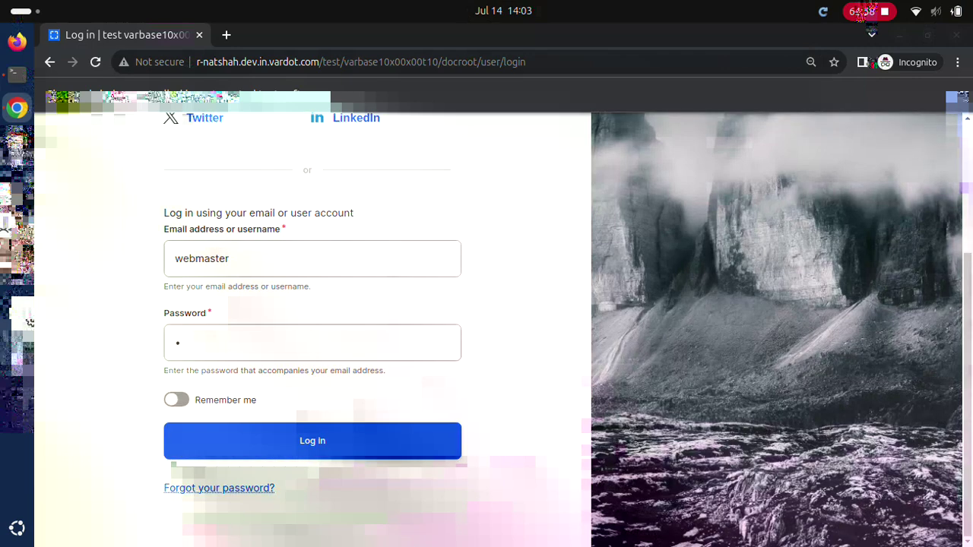
key("Return")
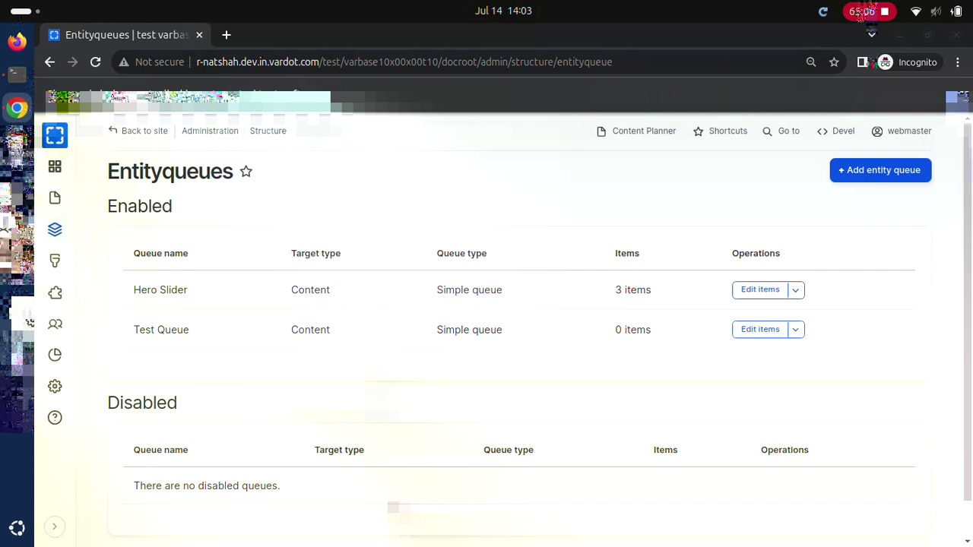
Step: Add existing items Test content N1, N2 and N3 to Test Queue and save it
left_click(760, 329)
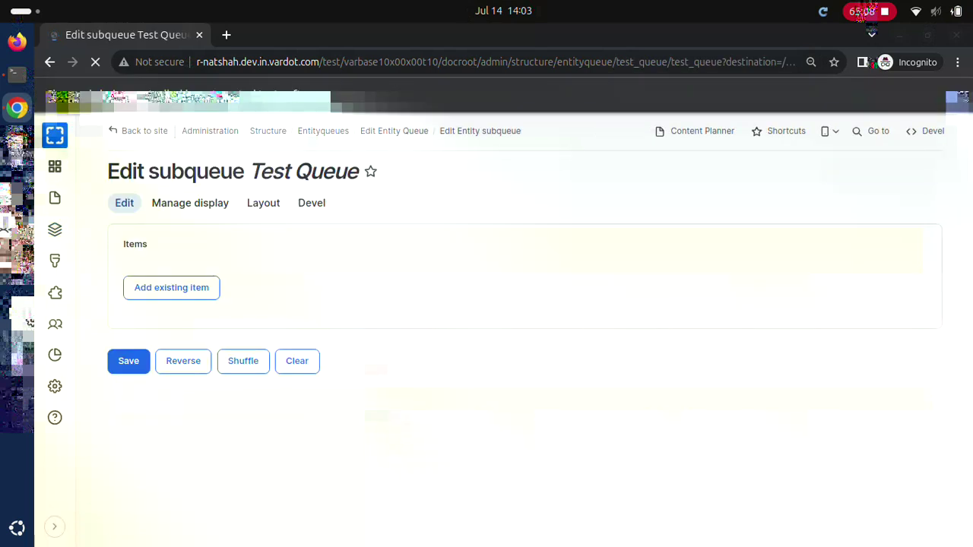
left_click(171, 287)
left_click(513, 357)
type("Test content N1")
left_click(169, 406)
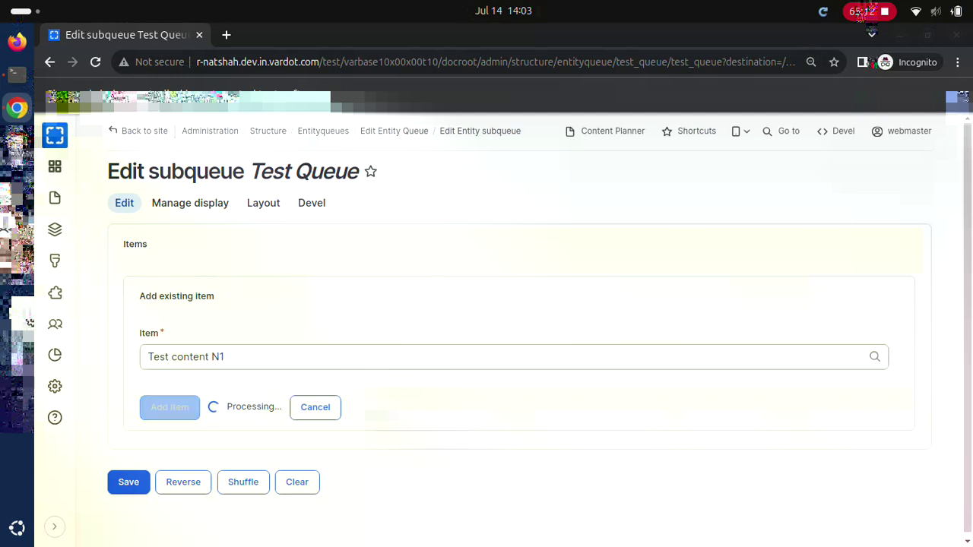
left_click(172, 427)
type("Test content N2")
key("Return")
left_click(171, 519)
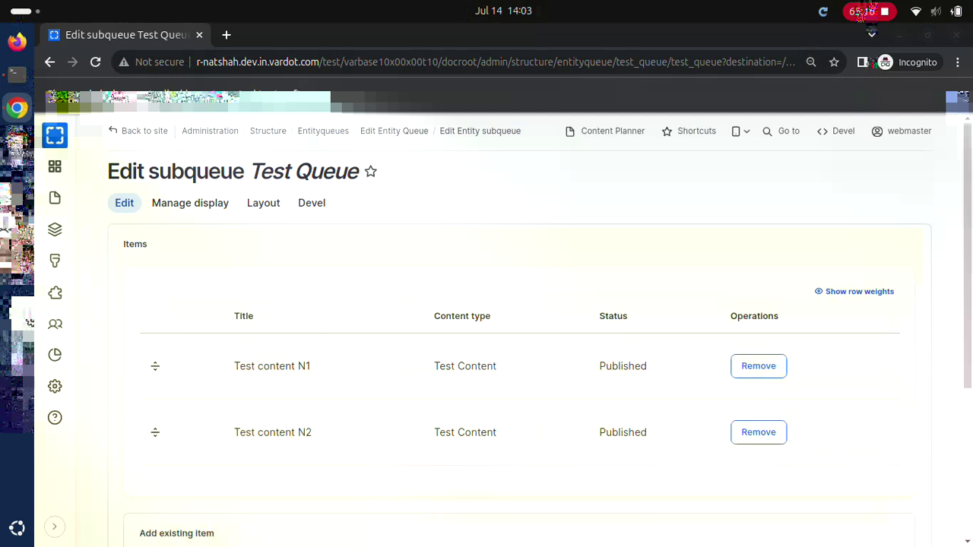
type("Test content N3")
key("Return")
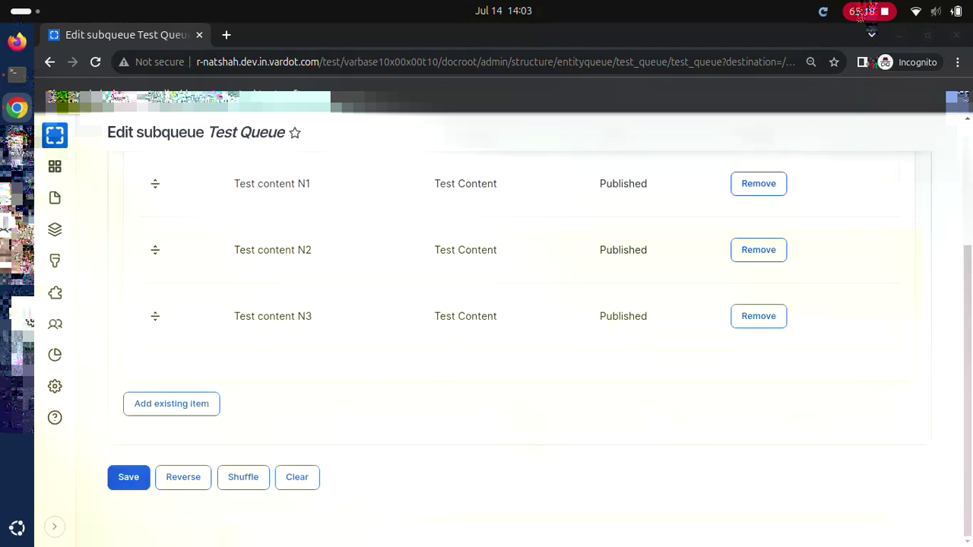
key("Return")
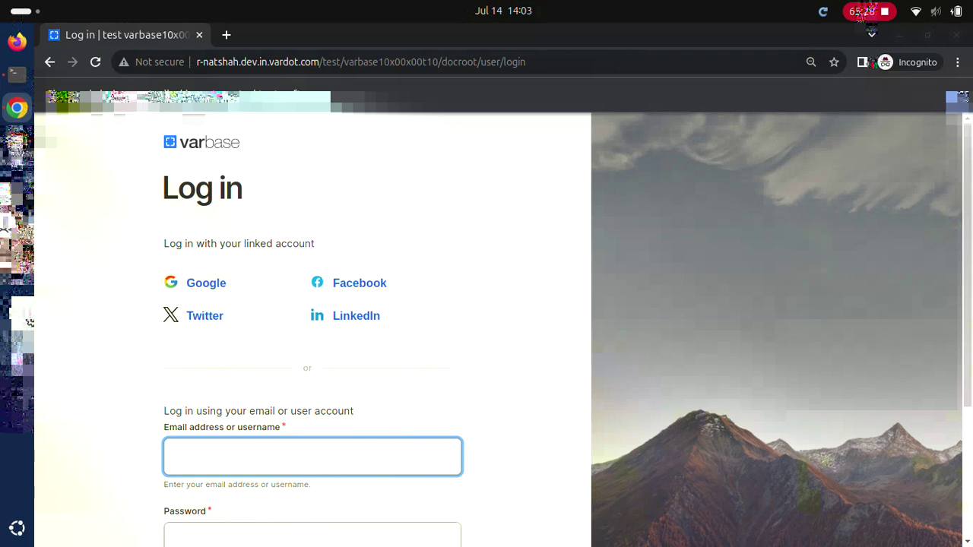
Step: Log back in as webmaster with the account password
type("webmaster")
key("Tab")
type("w")
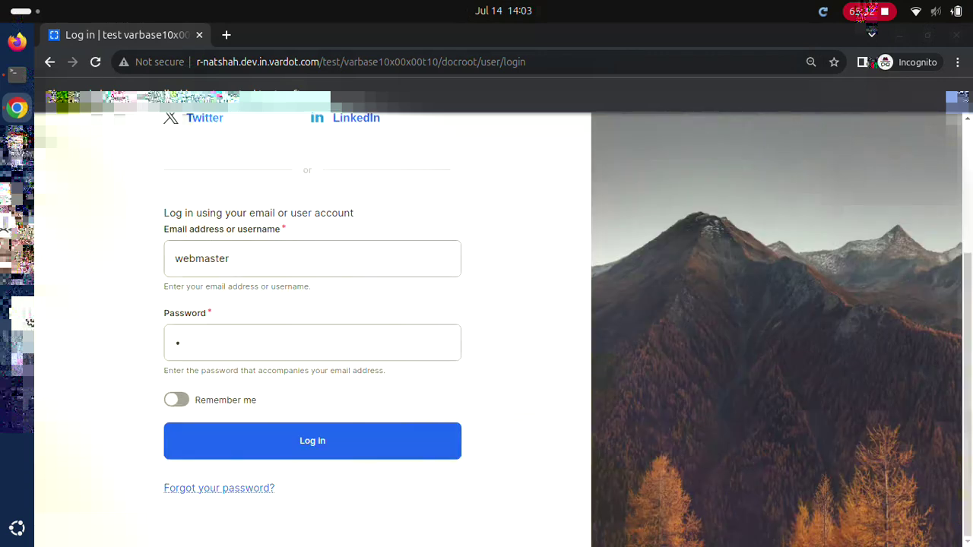
key("Return")
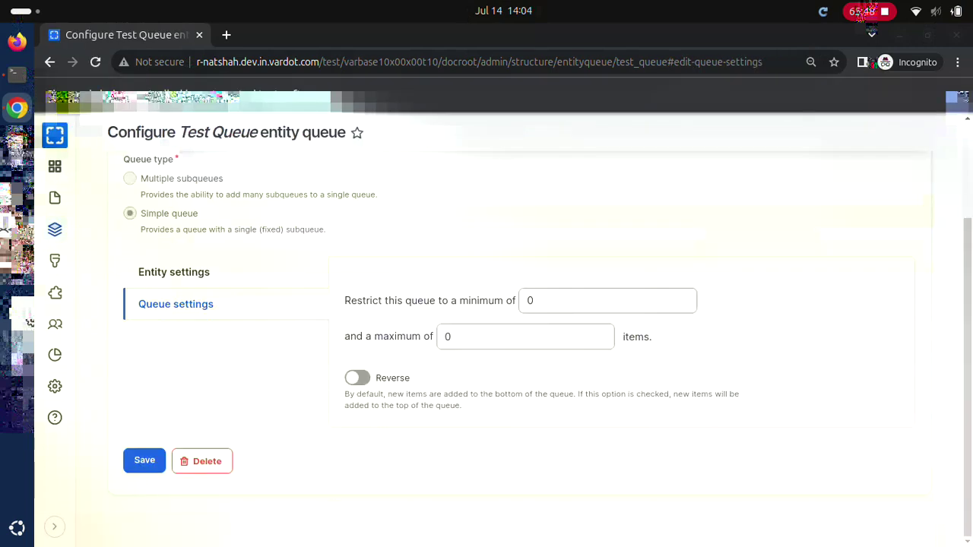
Step: Enable Reverse ordering in Test Queue settings, save, and verify its item list
key("space")
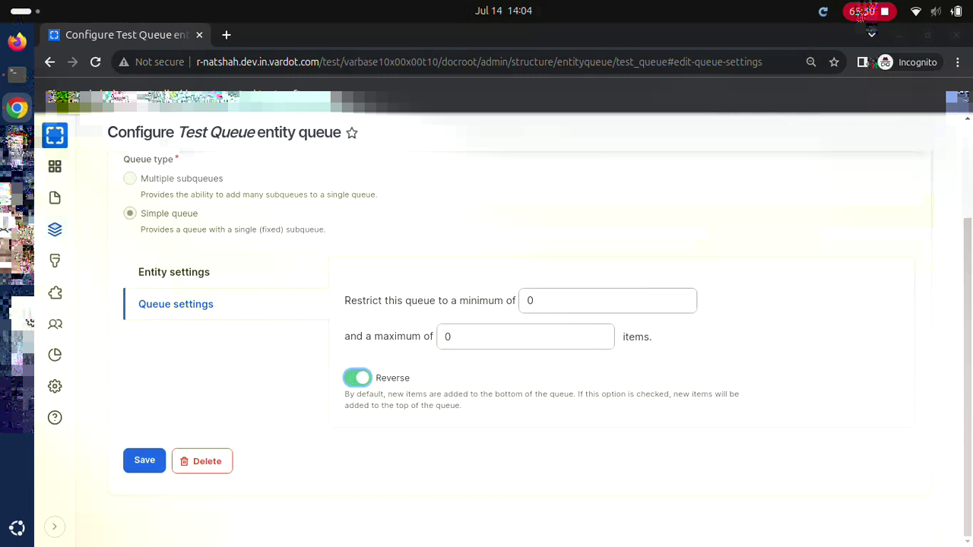
key("Tab")
key("Return")
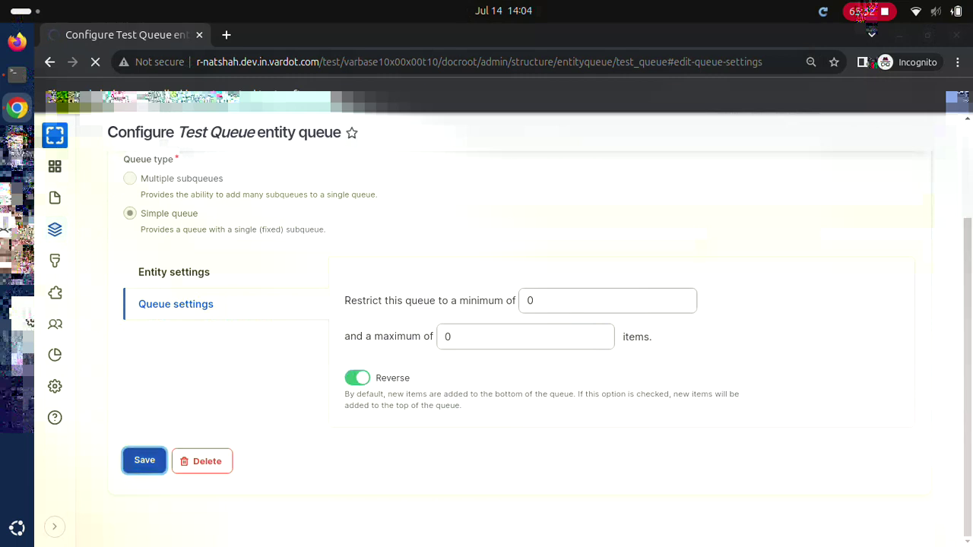
key("F5")
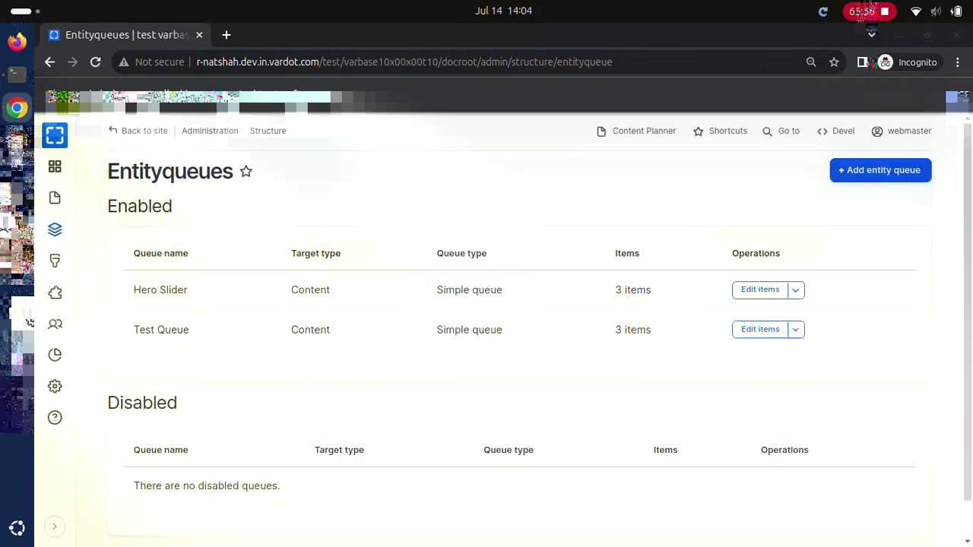
left_click(760, 329)
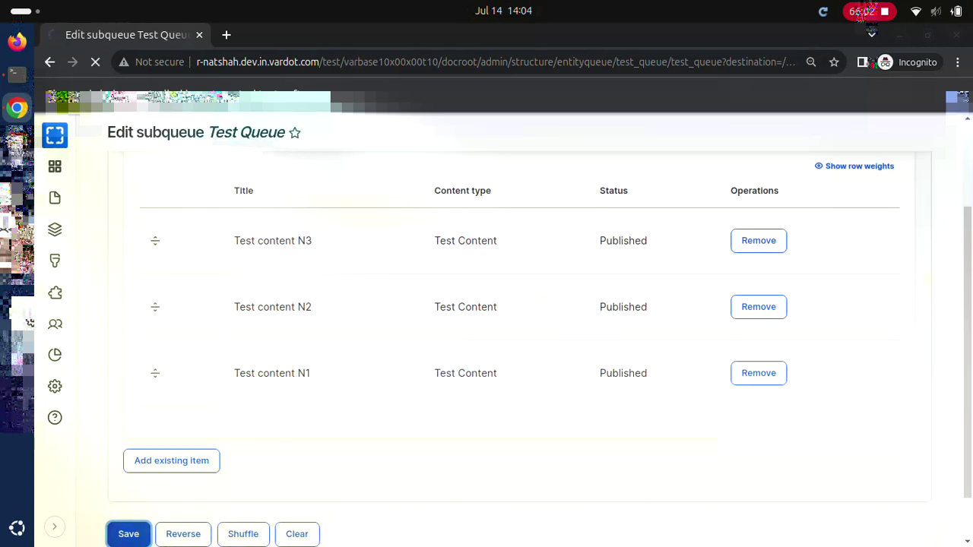
key("F5")
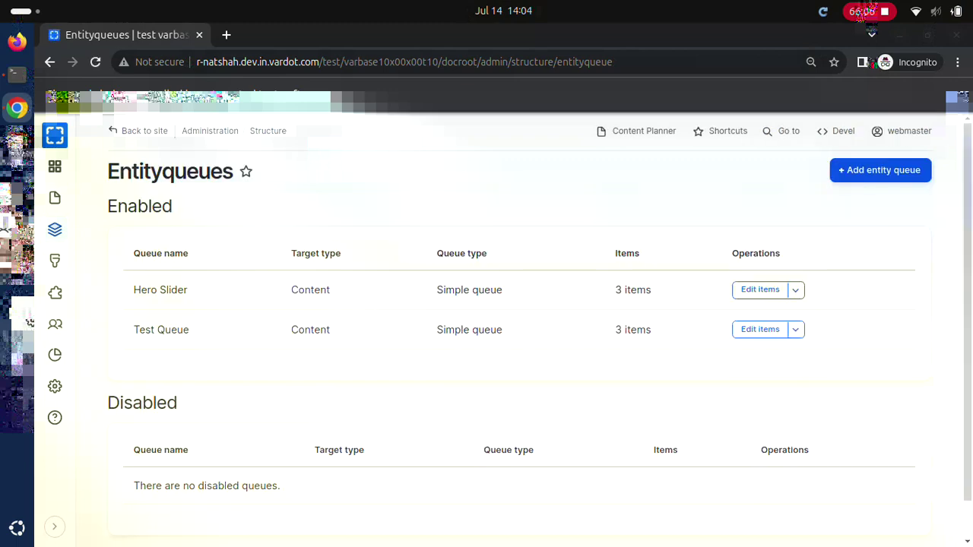
left_click(760, 329)
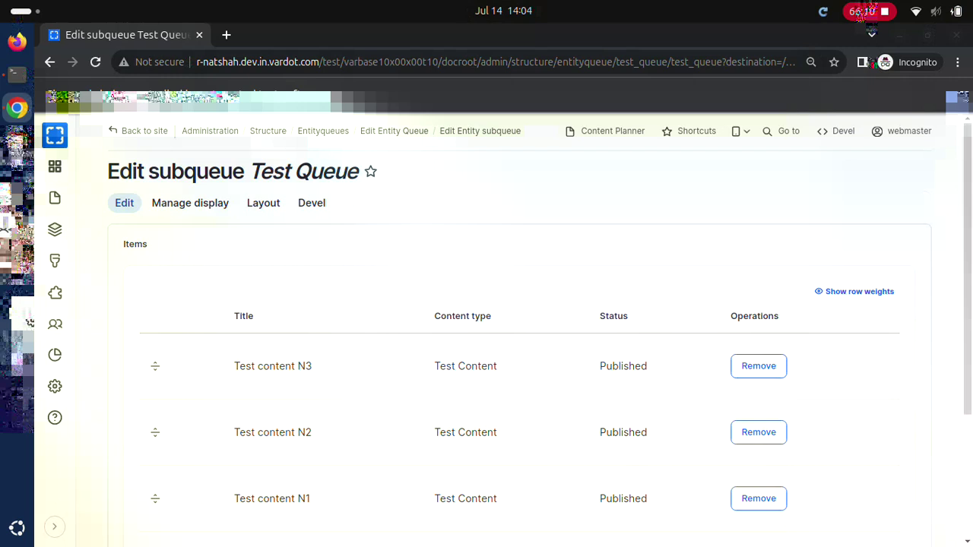
key("F5")
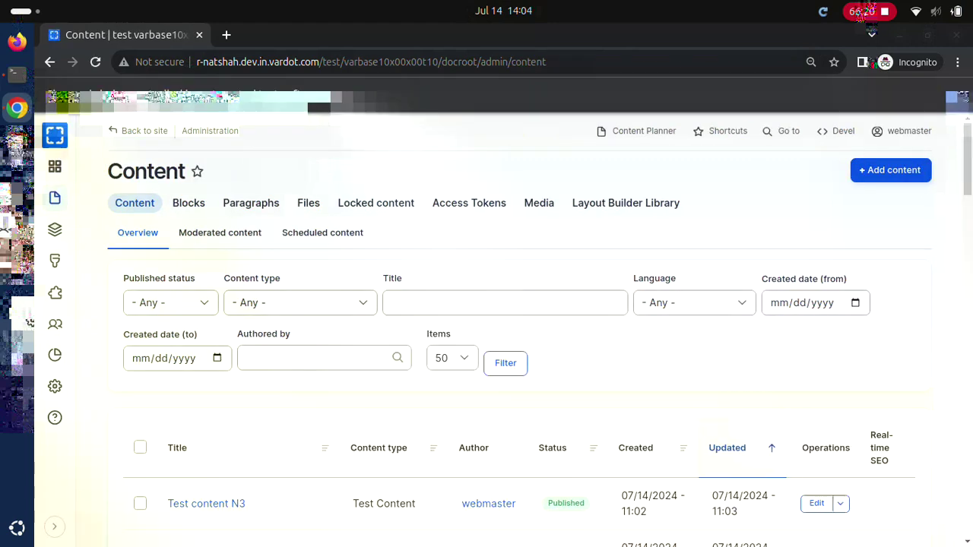
Step: Bulk-delete Test content N1, N2 and N3, then check Test Queue's items
left_click(140, 436)
key("Tab")
key("Down")
key("Tab")
key("Return")
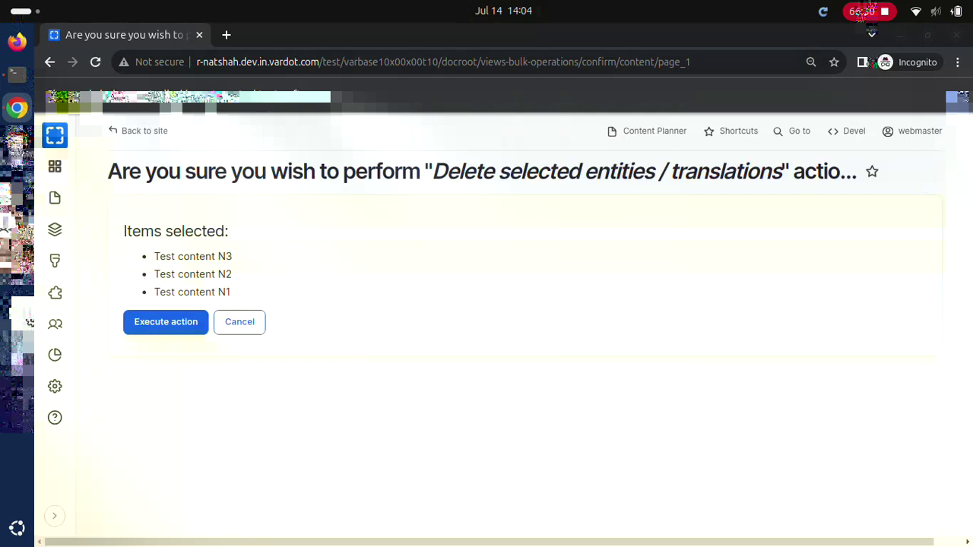
key("Tab")
key("Return")
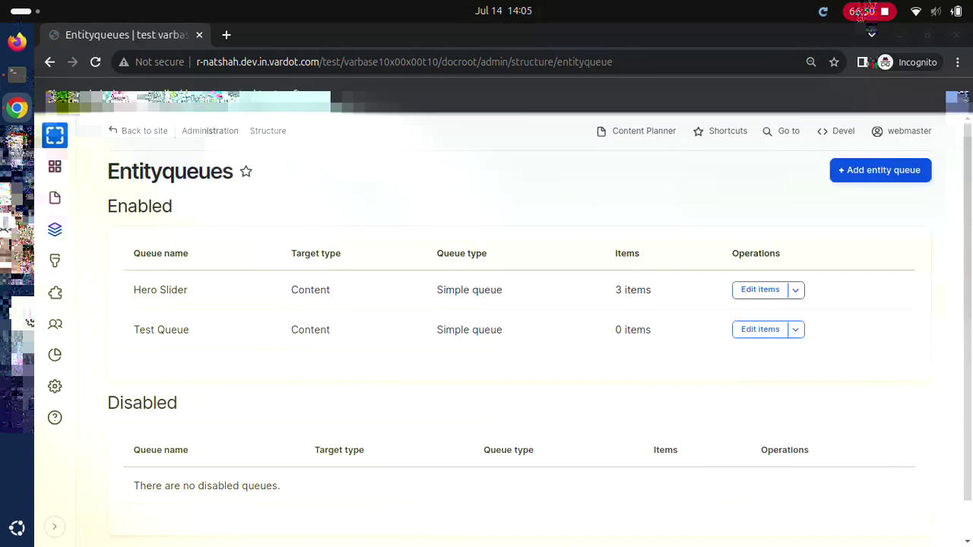
left_click(760, 329)
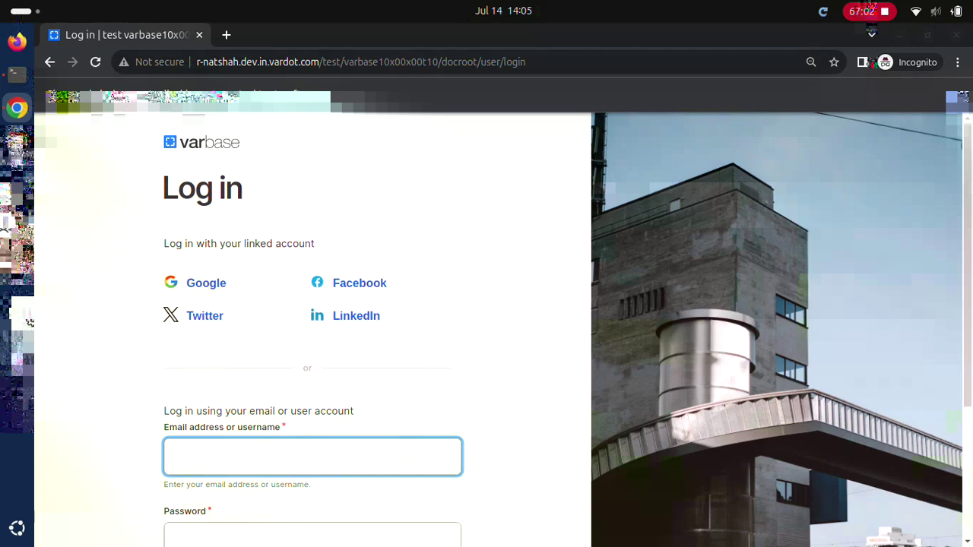
Step: Log in as Super admin, pasting the account password
type("Super admin")
key("Tab")
key("ctrl+v")
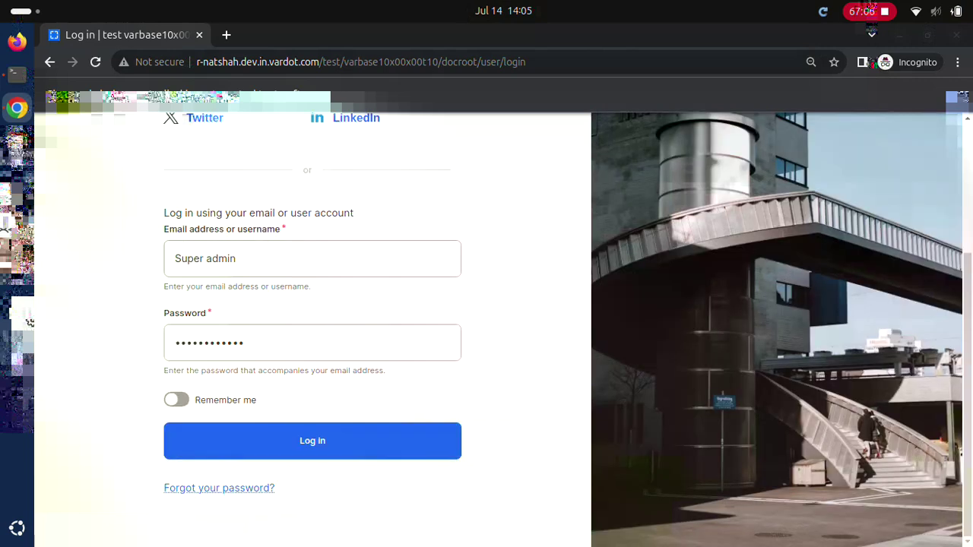
key("Return")
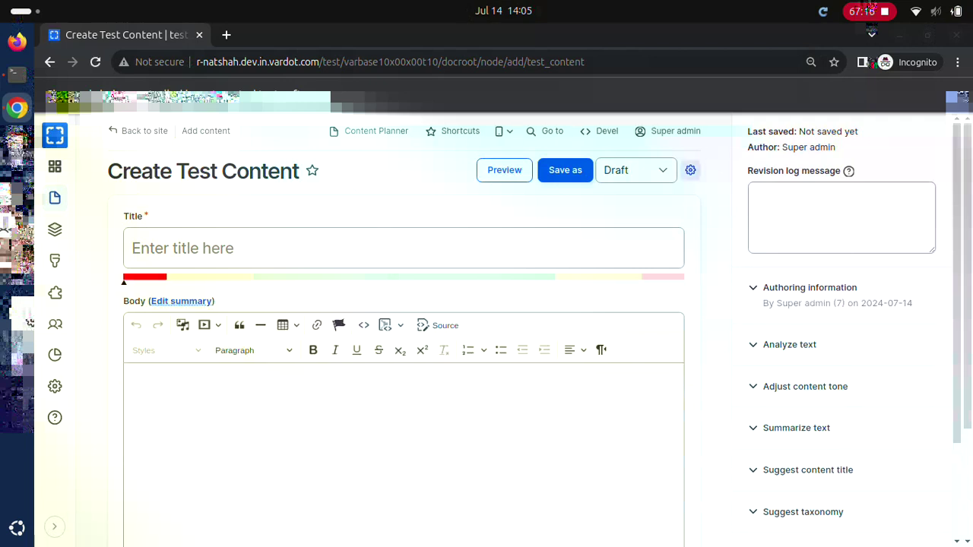
Step: Save a draft 'Test tab content number 1' with body 'Test tab content number 1 Body'
type("Test tab content number 1")
left_click(133, 380)
type("Test tab content number 1 Body")
left_click(565, 169)
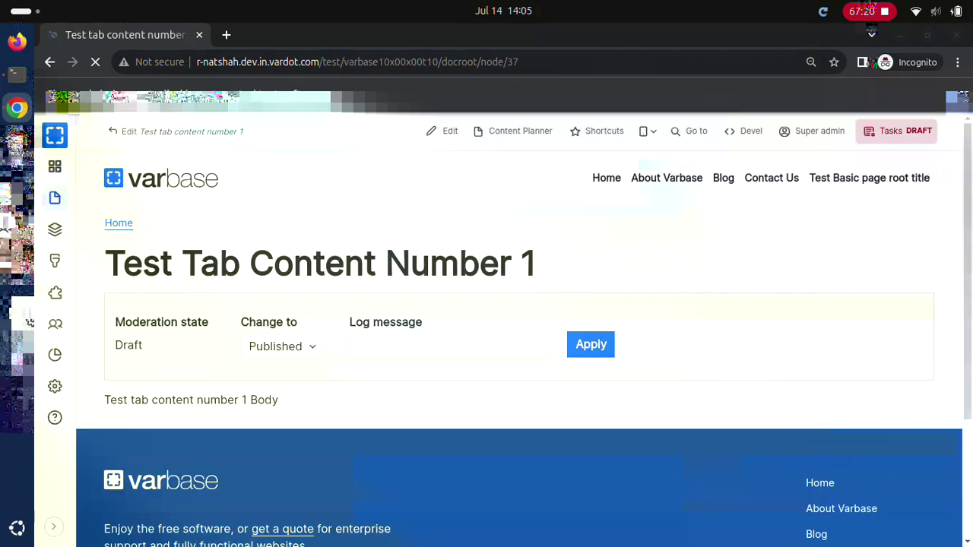
Step: From its Entityqueue page, add the item to Test Queue and remove it again
left_click(896, 131)
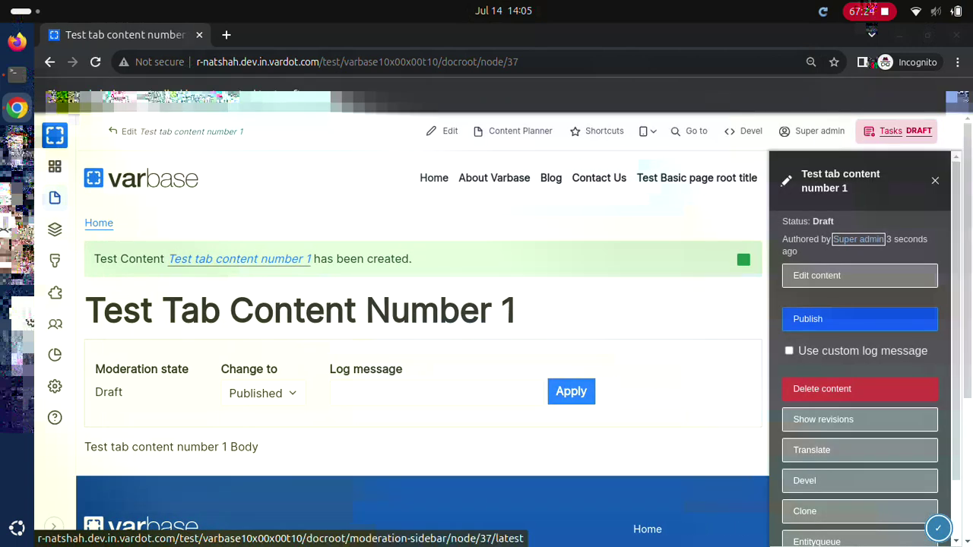
left_click(816, 540)
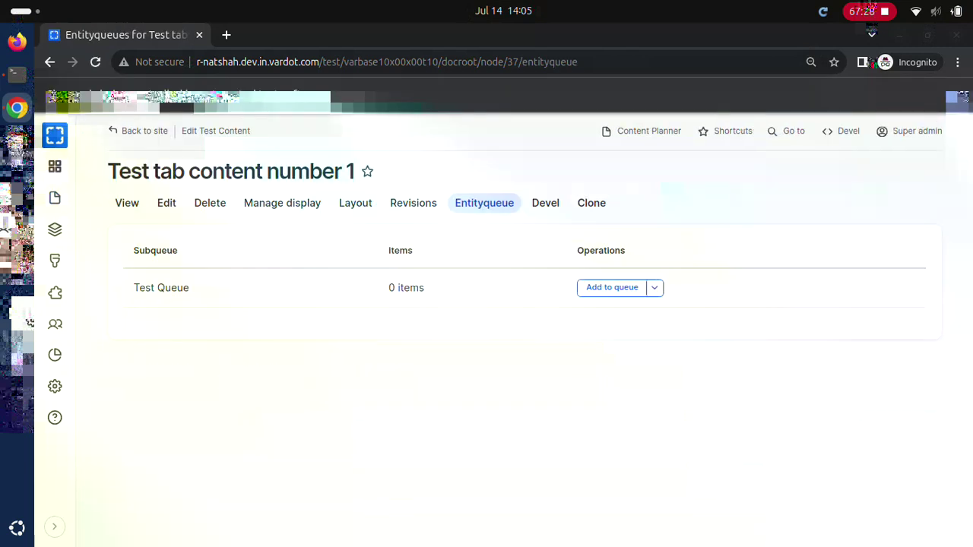
left_click(612, 287)
left_click(607, 288)
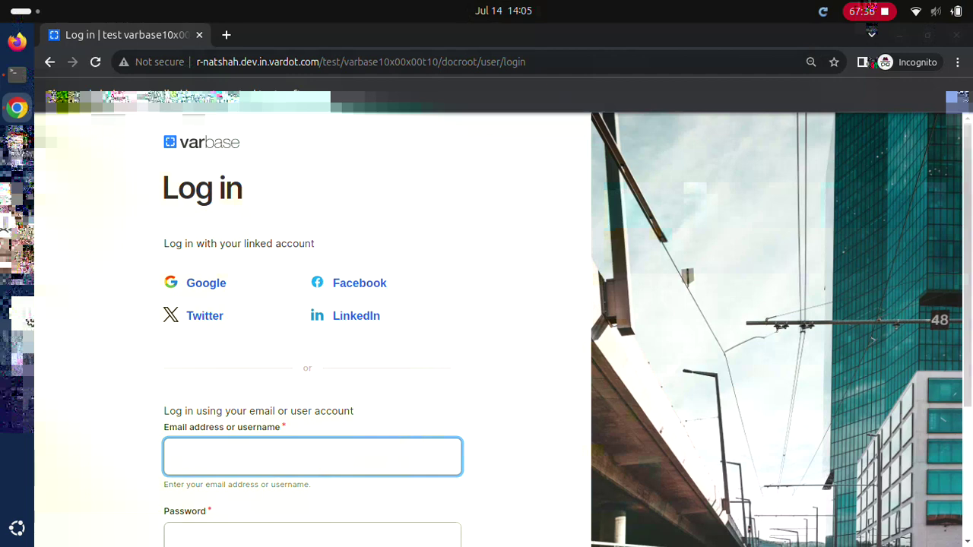
Step: Log in as Site admin
type("Site admin")
scroll(502, 326, "down", 3)
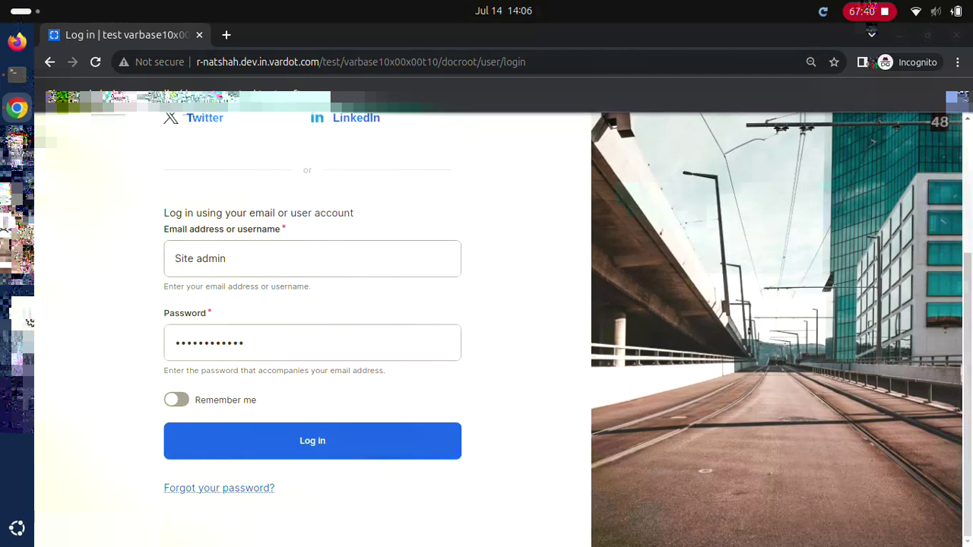
key("Return")
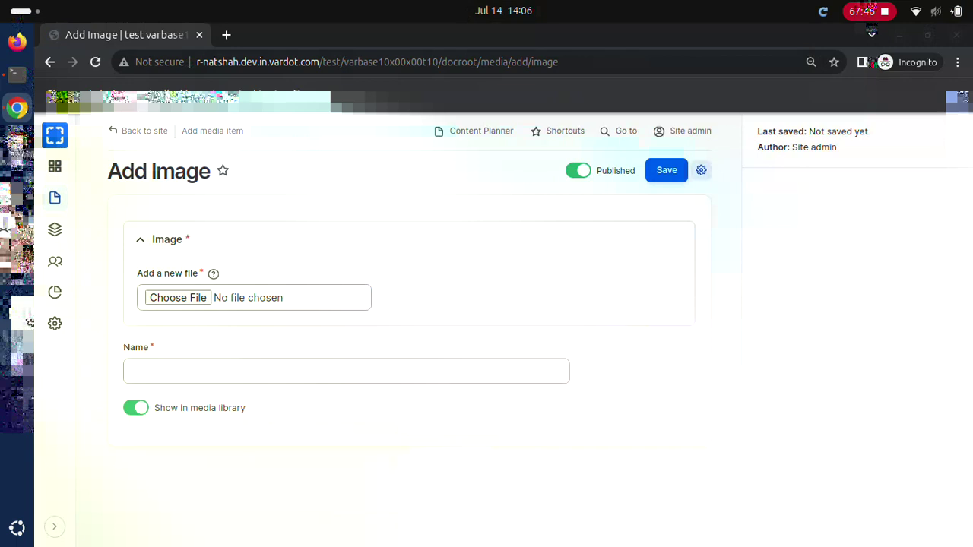
Step: Save the image with alt 'Flag Earth in space', title 'Flag Earth all earth in space', name 'Flag Earth'
left_click(666, 170)
type("Flag Earth in space")
left_click(406, 382)
type("Flag Earth all earth in space")
left_click(346, 485)
type("Flag Earth")
key("Return")
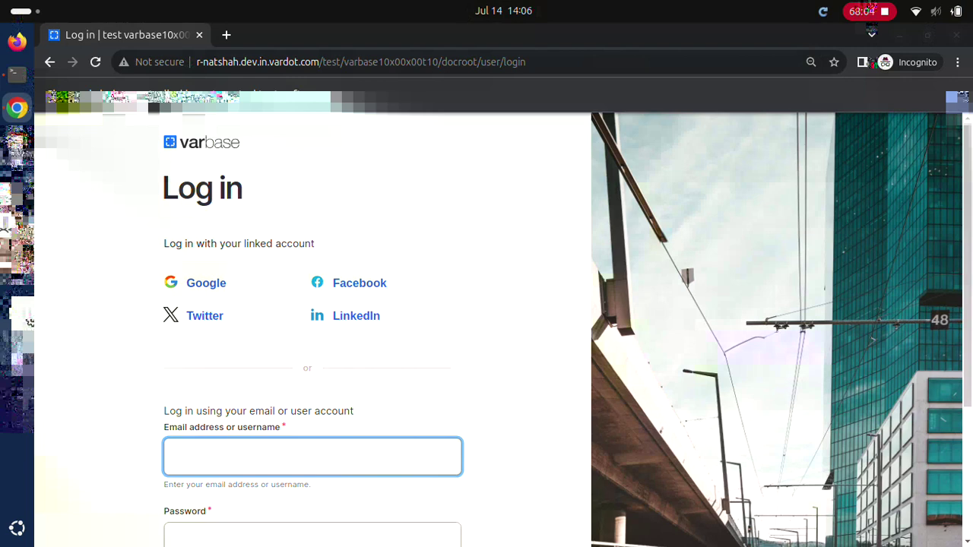
Step: Log in as Super admin with the account password
type("Super admin")
key("Tab")
type("************")
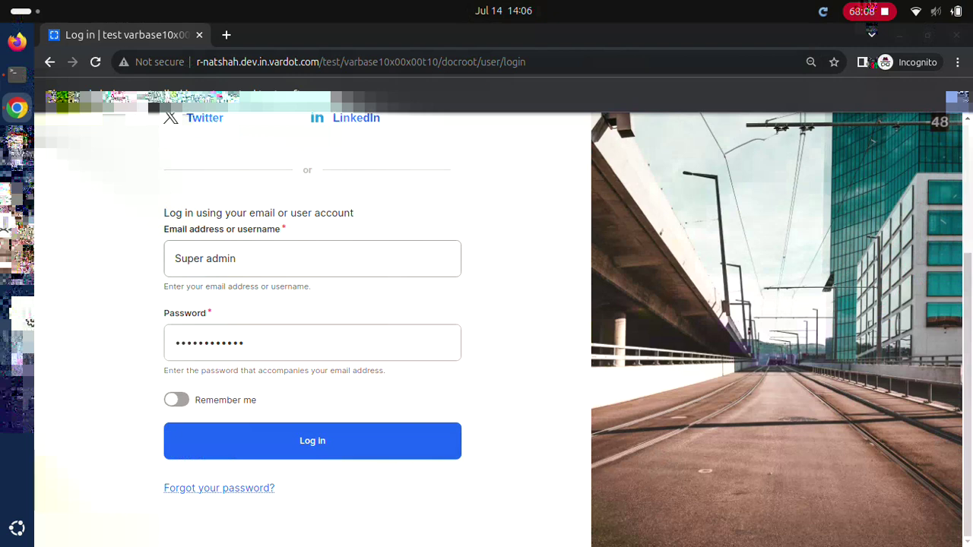
key("Return")
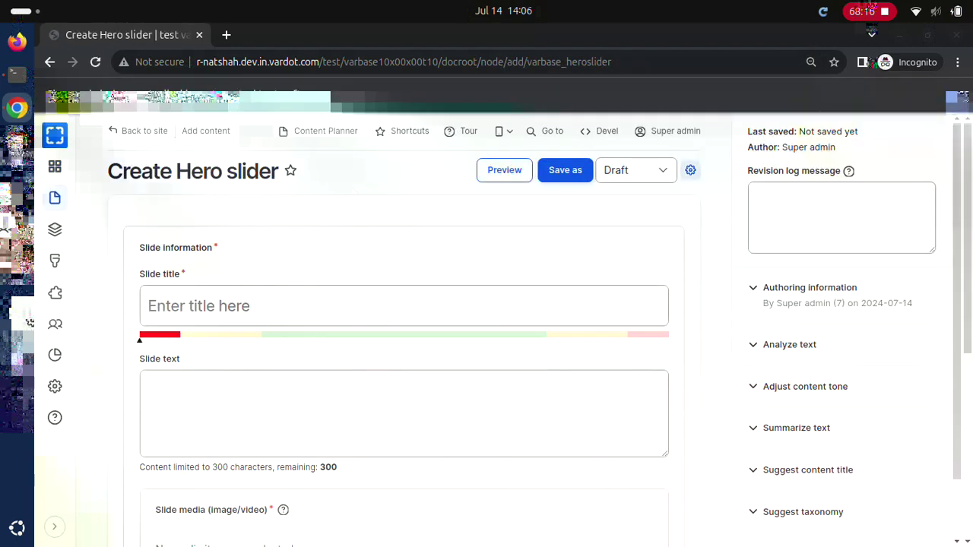
Step: Publish 'Test hero slider #1' with slide text 'Test hero slider slide text #1' and the Flag Earth image
type("Test hero slider #1")
key("Tab")
type("Test hero slider slide text #1")
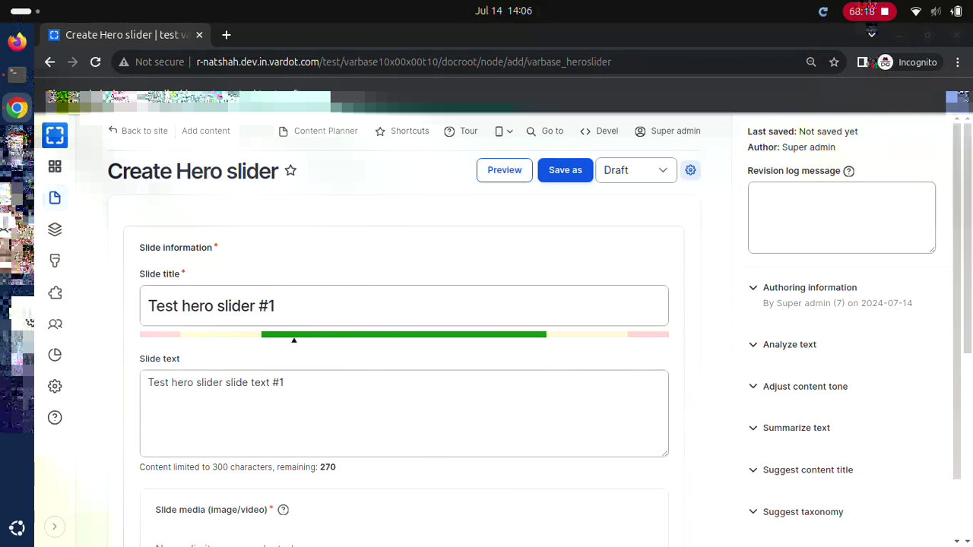
key("Tab")
key("Return")
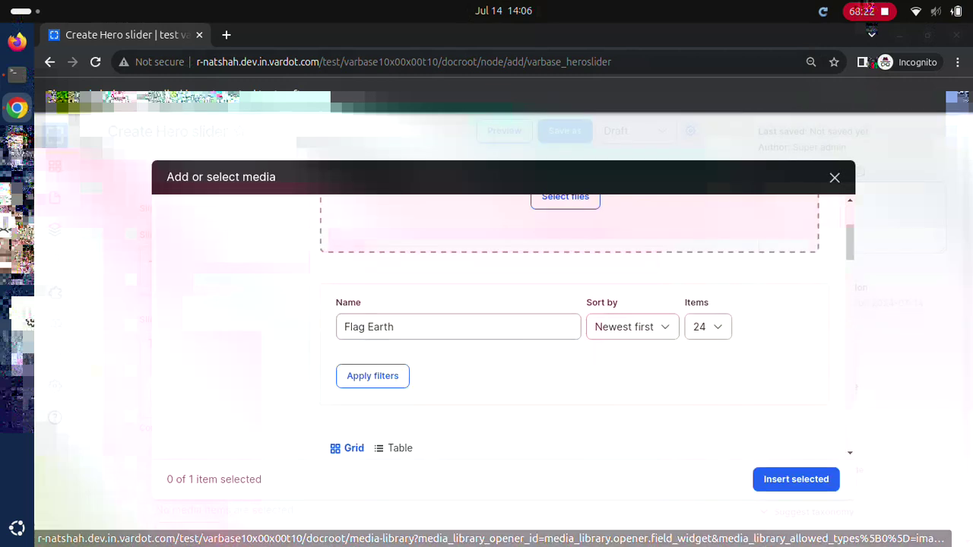
key("Return")
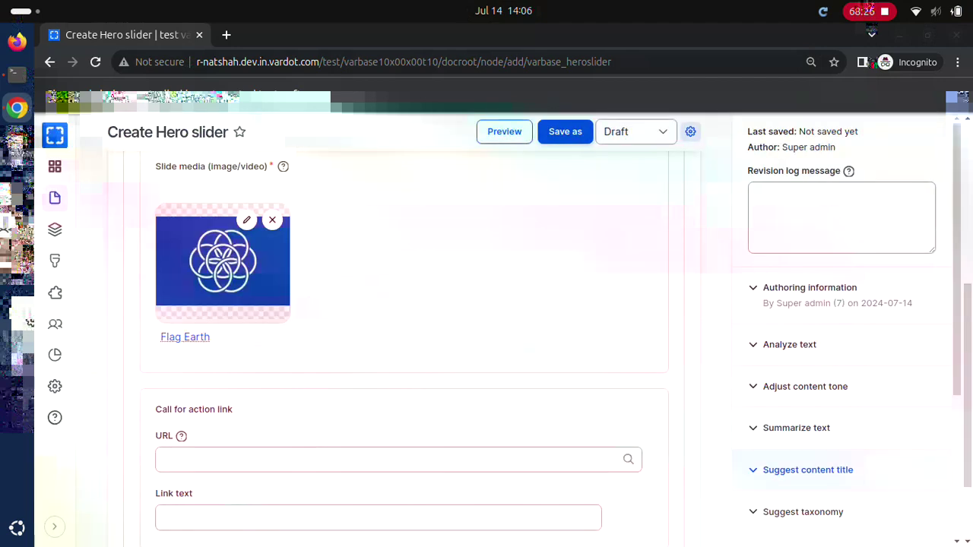
key("Down")
key("Return")
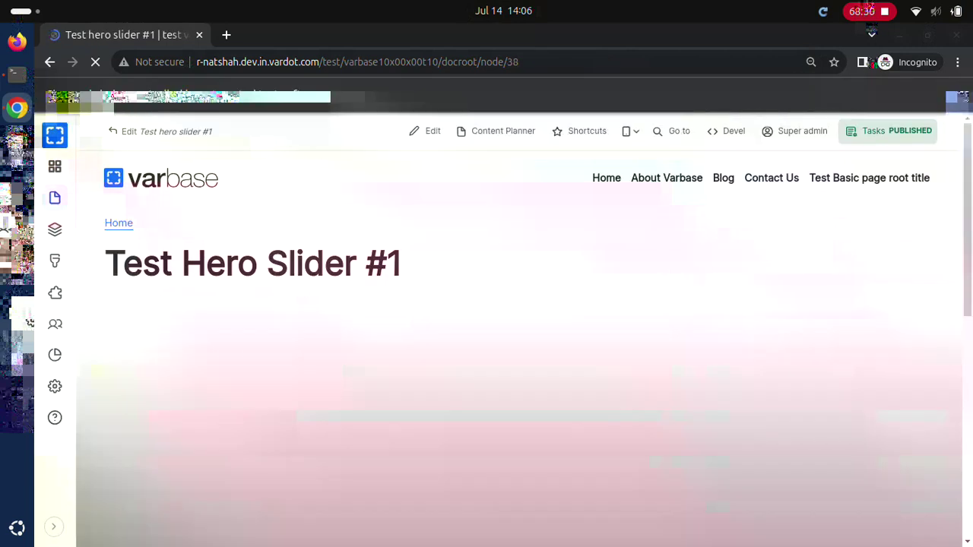
key("F5")
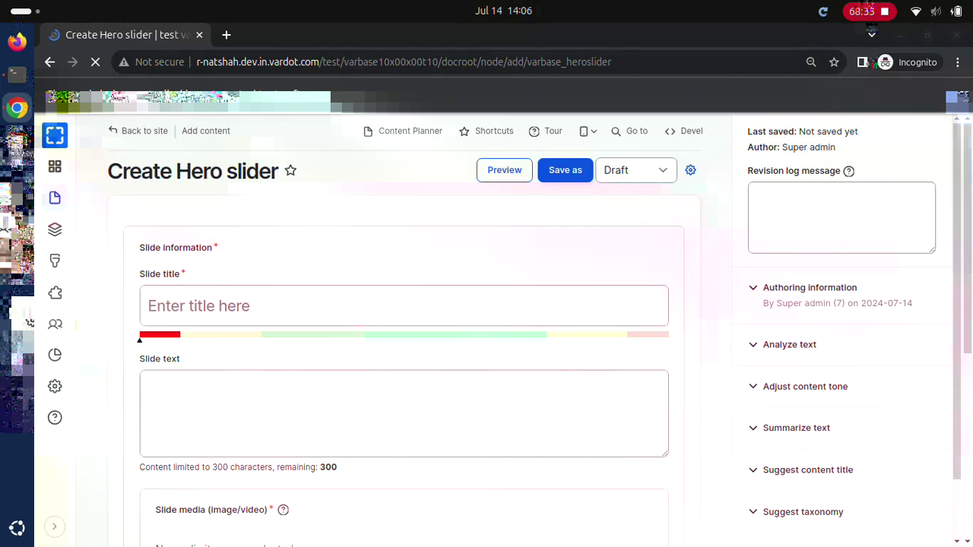
Step: Publish 'Test hero slider #2' with slide text 'Test hero slider slide text #2' and the filtered Flag Earth image
type("Test hero slider #2")
left_click(149, 384)
type("Test hero slider slide text #2")
left_click(189, 518)
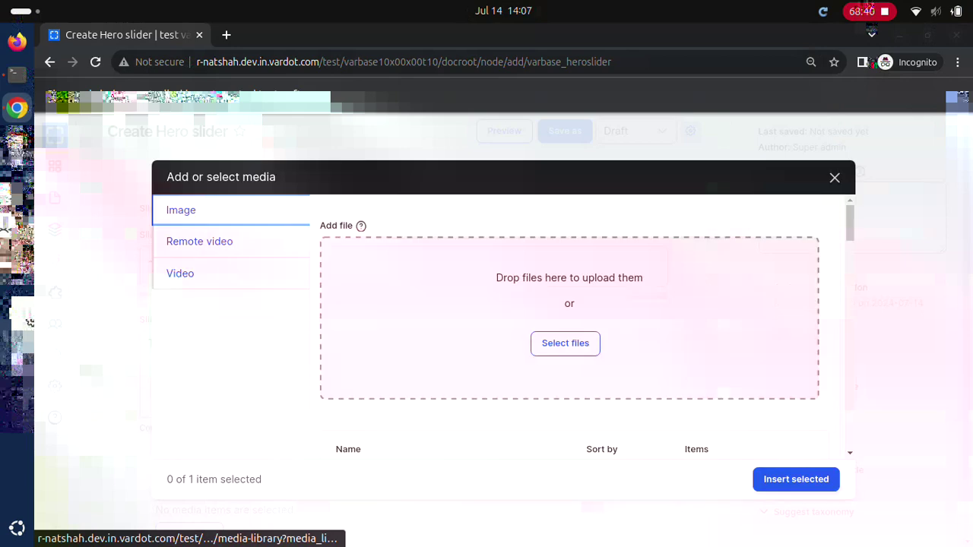
type("Flag Earth")
key("Return")
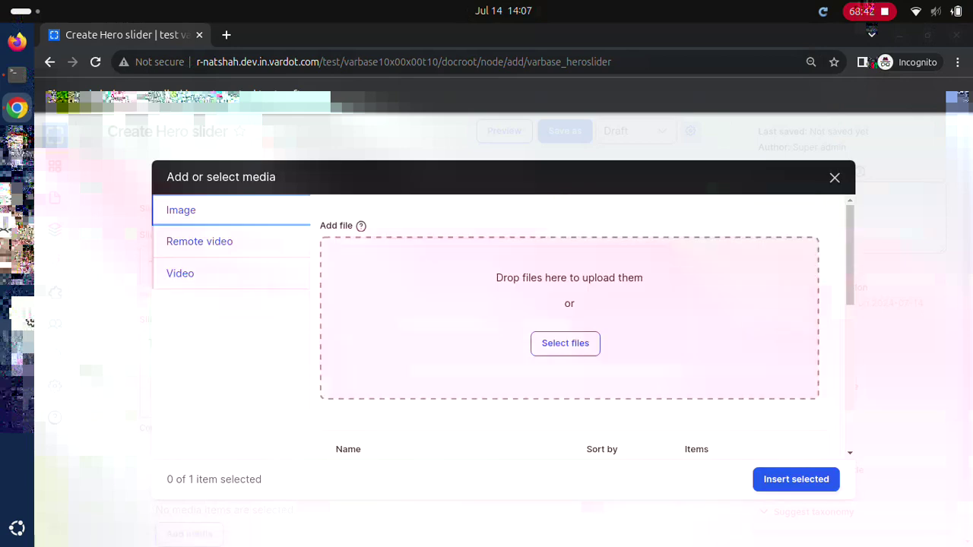
scroll(501, 341, "down", 3)
left_click(354, 448)
left_click(796, 478)
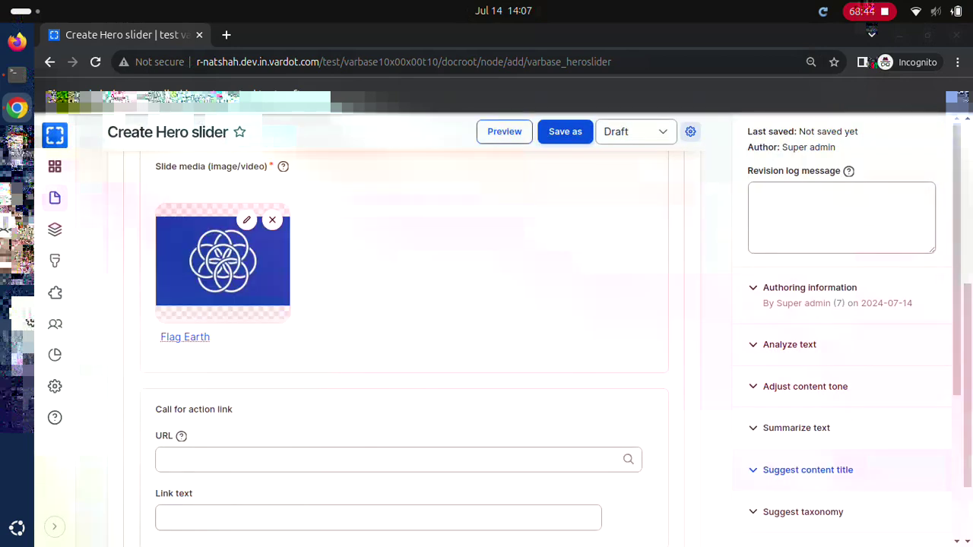
scroll(841, 342, "down", 2)
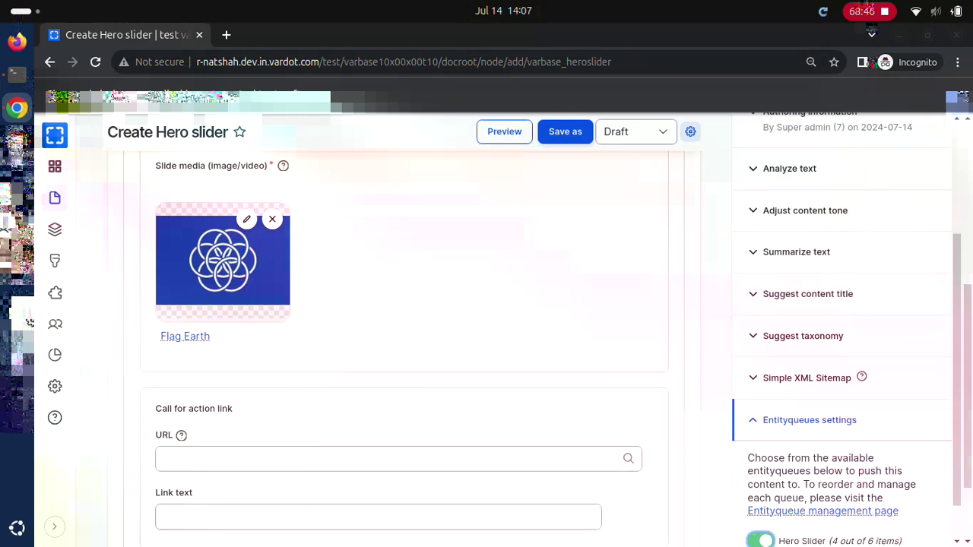
left_click(565, 132)
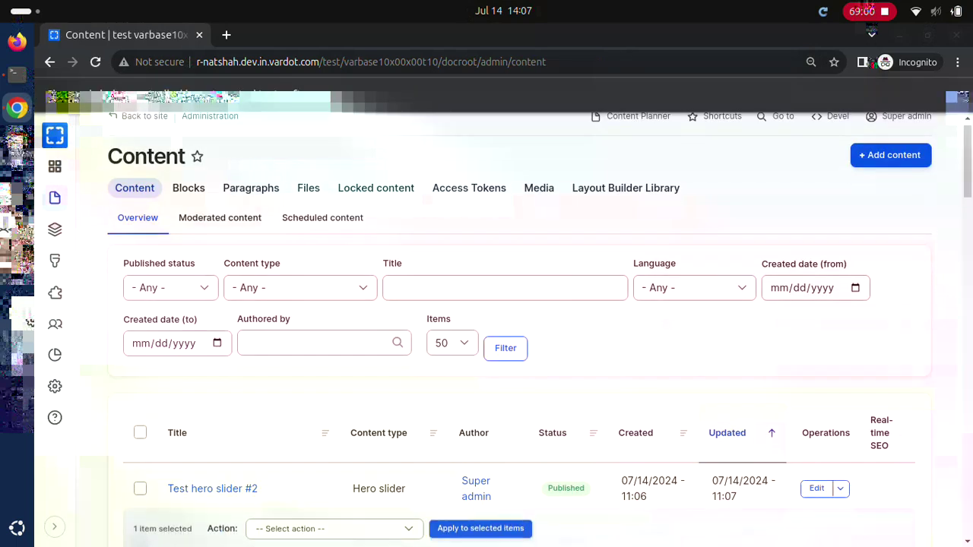
Step: Bulk-delete both test hero sliders with 'Delete selected entities / translations' and reload to the login page
left_click(140, 503)
left_click(340, 520)
left_click(486, 520)
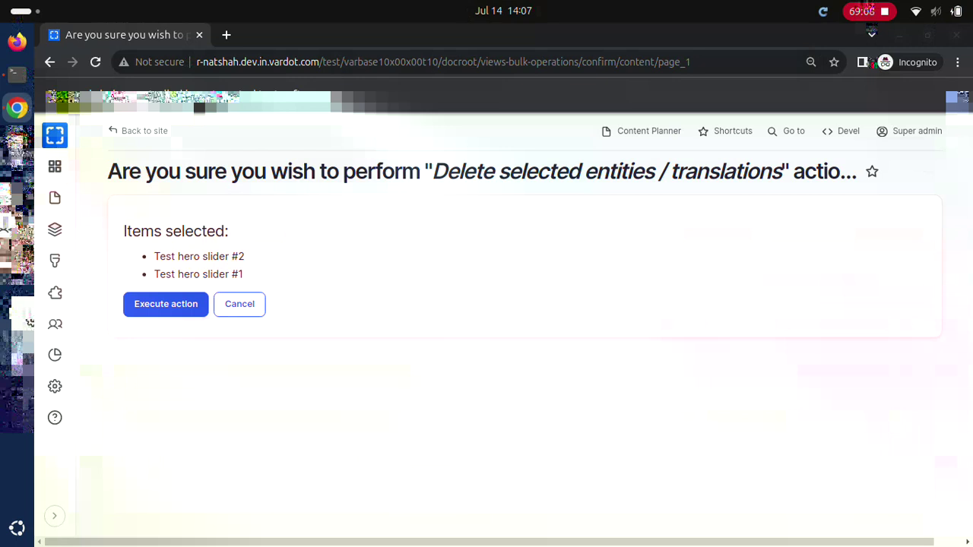
left_click(166, 304)
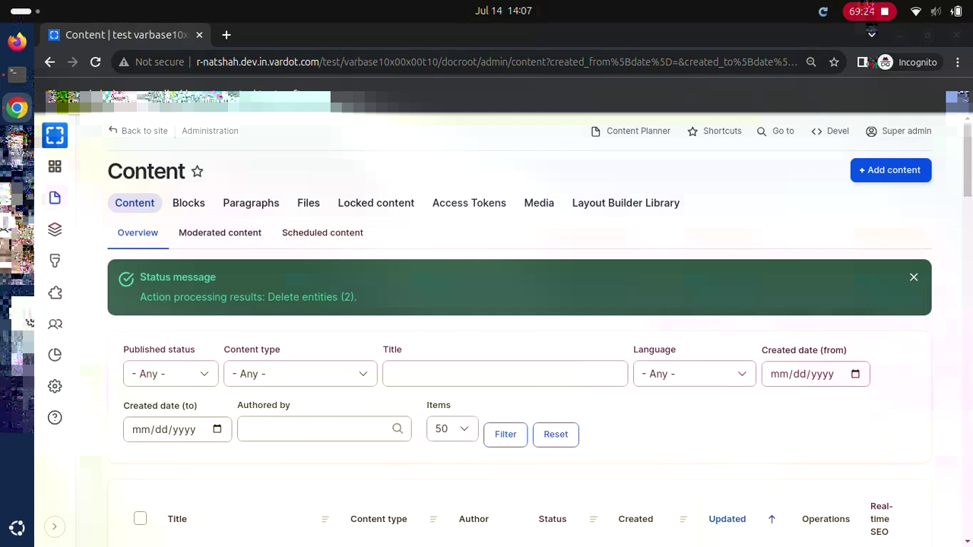
key("F5")
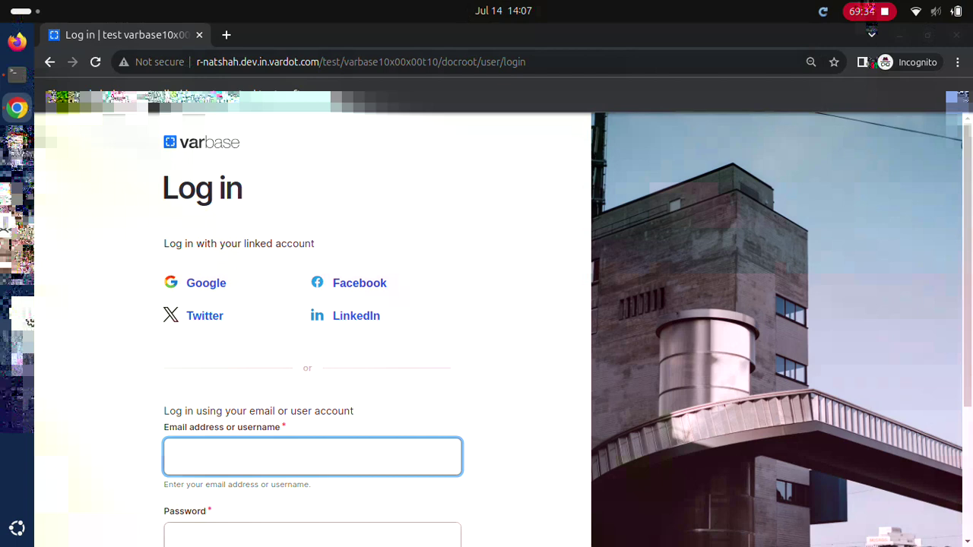
Step: Log in as Site admin with the account password
type("Site admin")
key("Tab")
type("************")
scroll(486, 327, "down", 3)
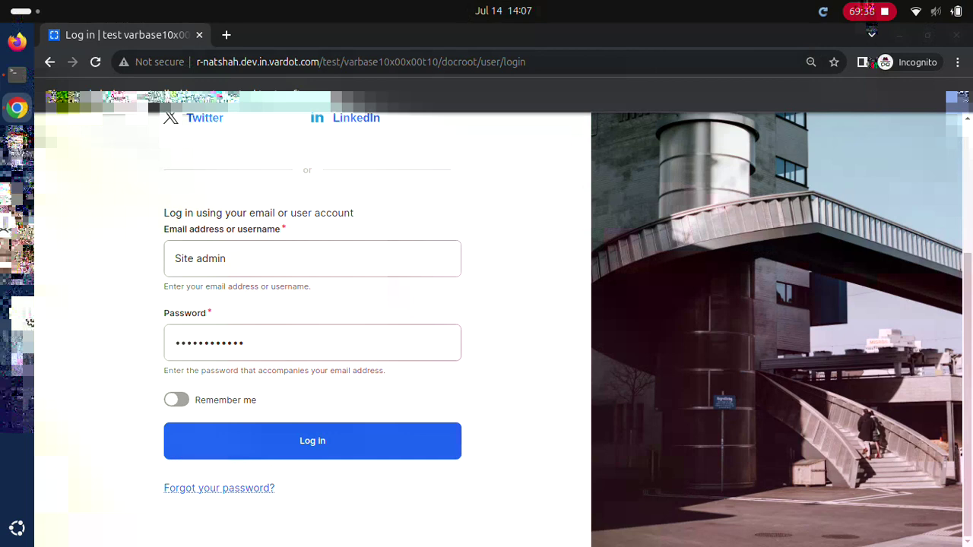
key("Return")
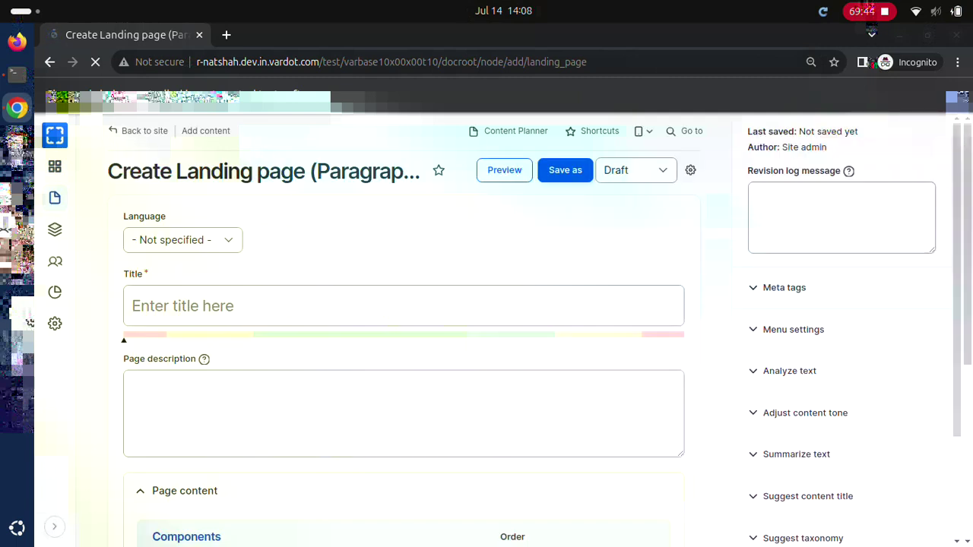
Step: Save 'Test Clone landing page' as Published with description text and a Drupal Block component
type("Test Clone landing page")
key("Tab")
type("Test landing page description text")
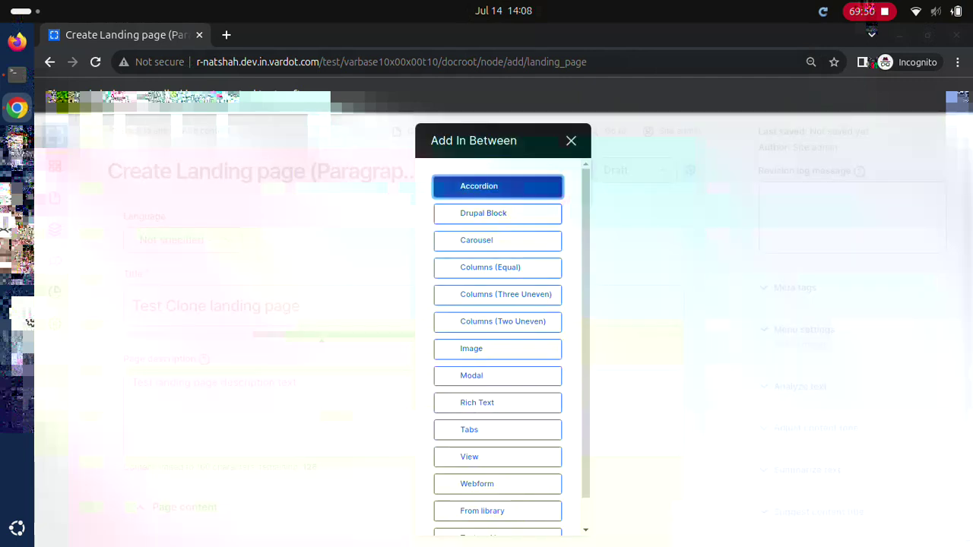
key("Tab")
key("Return")
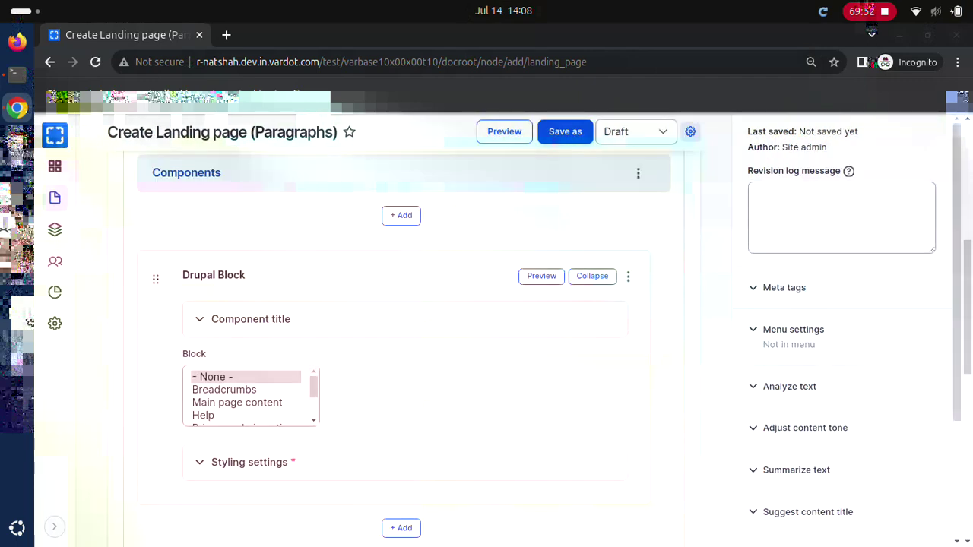
key("Tab")
key("Down")
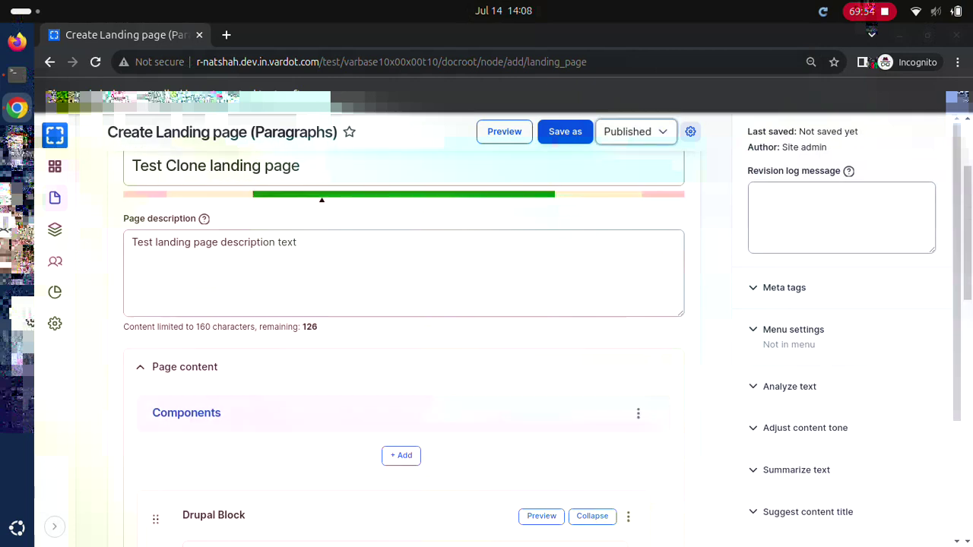
key("shift+Tab")
key("Return")
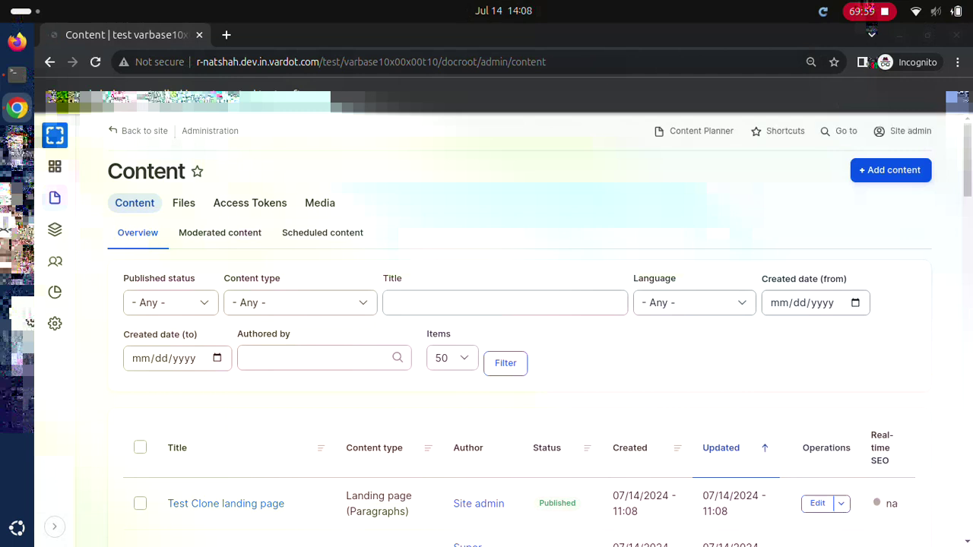
Step: Filter the Content list by the Test Clone landing page title
type("Test Clone landing page")
key("Return")
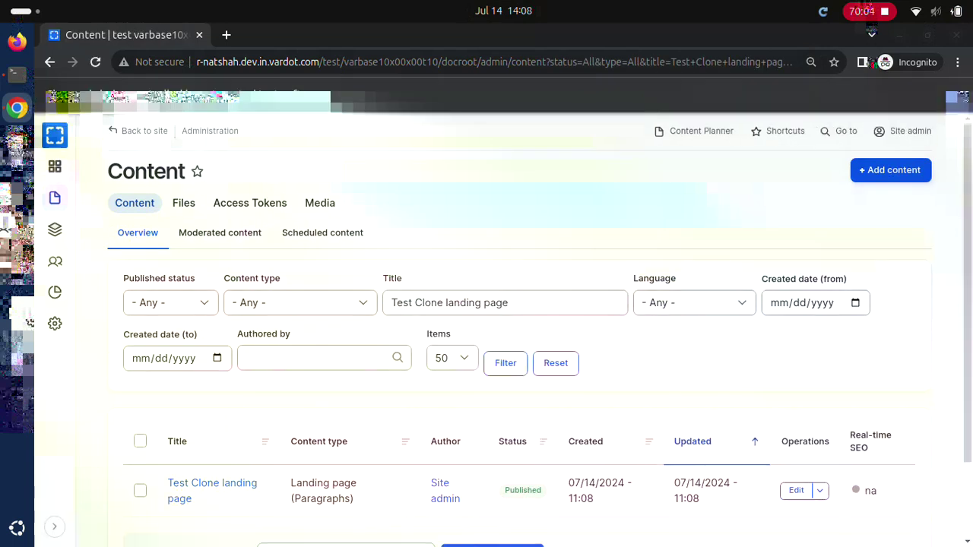
key("Return")
Step: Clone the Test Clone landing page from its edit form's Clone tab
left_click(796, 490)
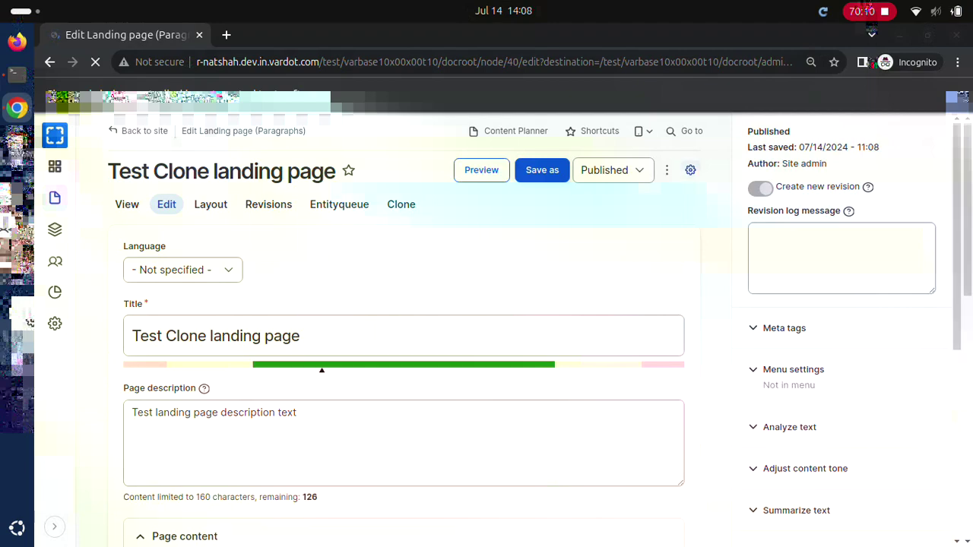
left_click(401, 204)
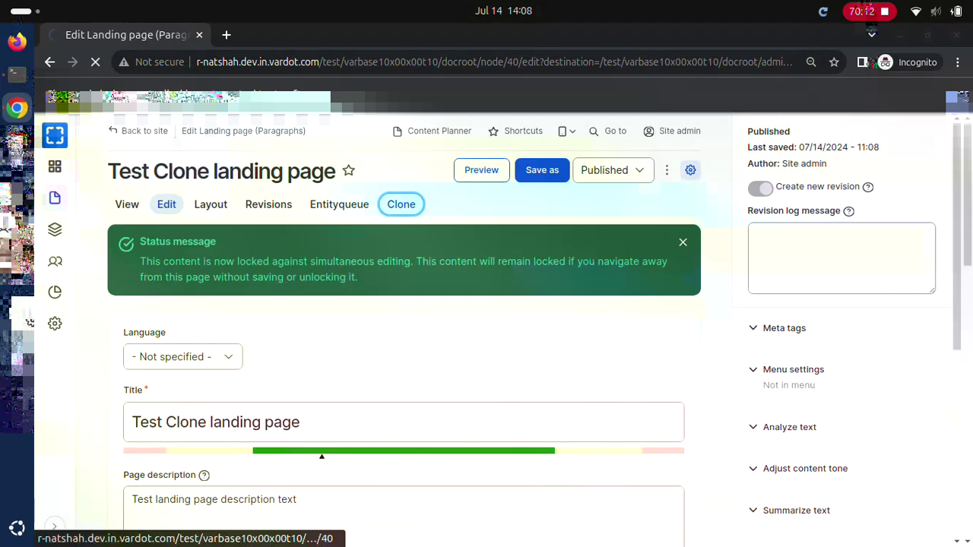
scroll(143, 535, "down", 1)
left_click(144, 534)
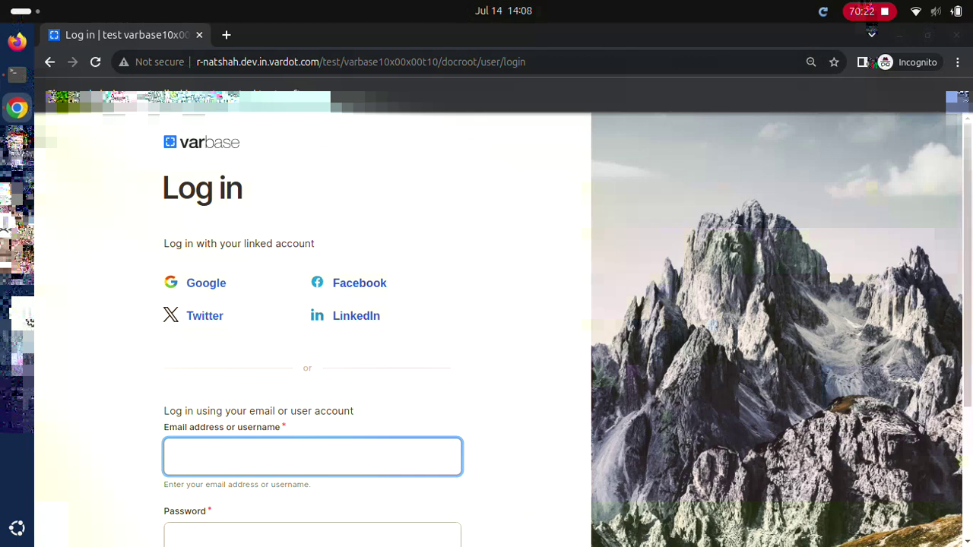
Step: Log in with the super administrator account and its password
type("Super admin")
key("Tab")
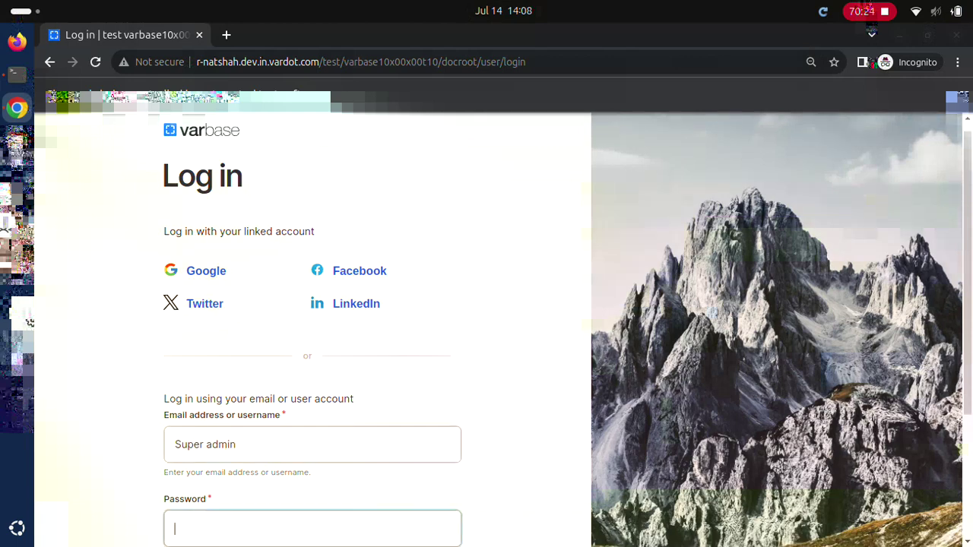
type("dD.123123ddd")
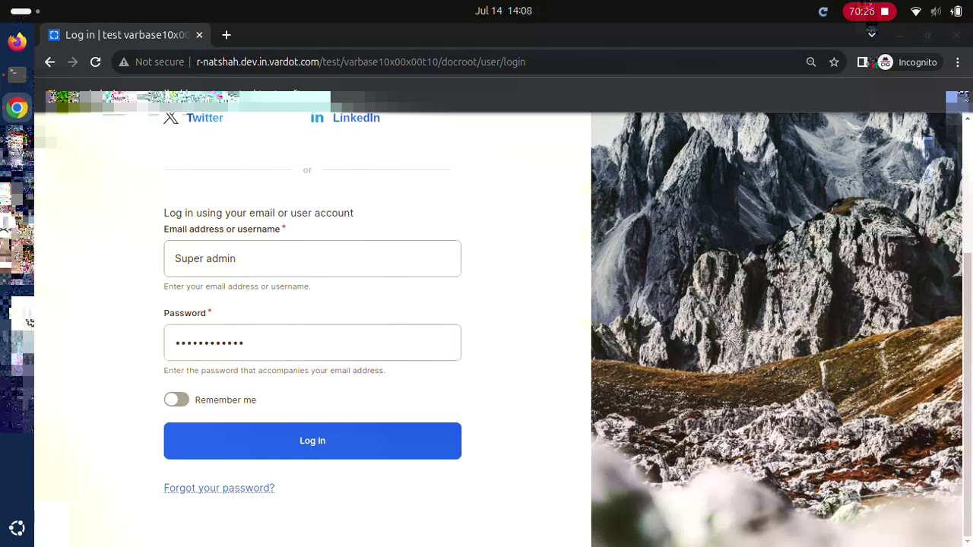
key("Return")
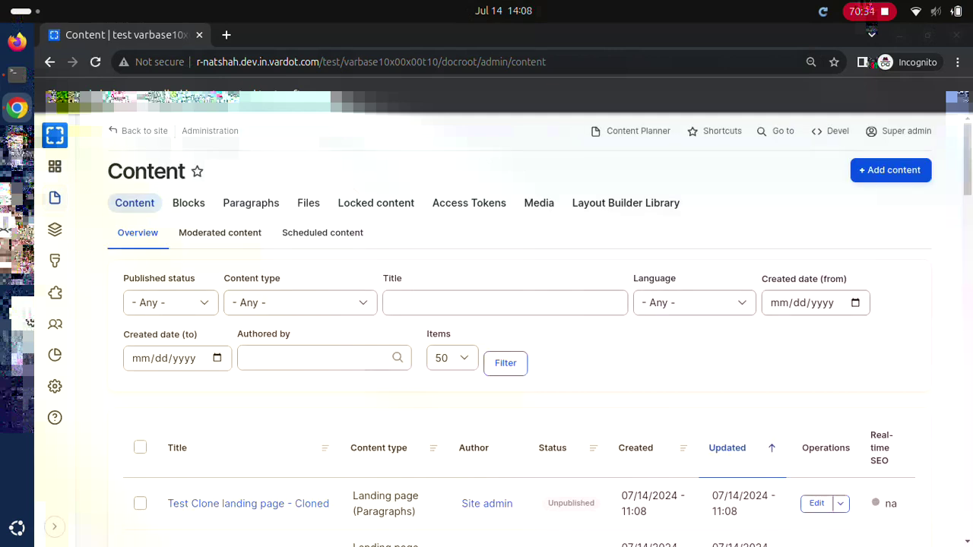
Step: Delete 'Test Clone landing page - Cloned' with the Delete selected entities bulk action
left_click(505, 302)
type("Test Clone landing page - Cloned")
left_click(505, 362)
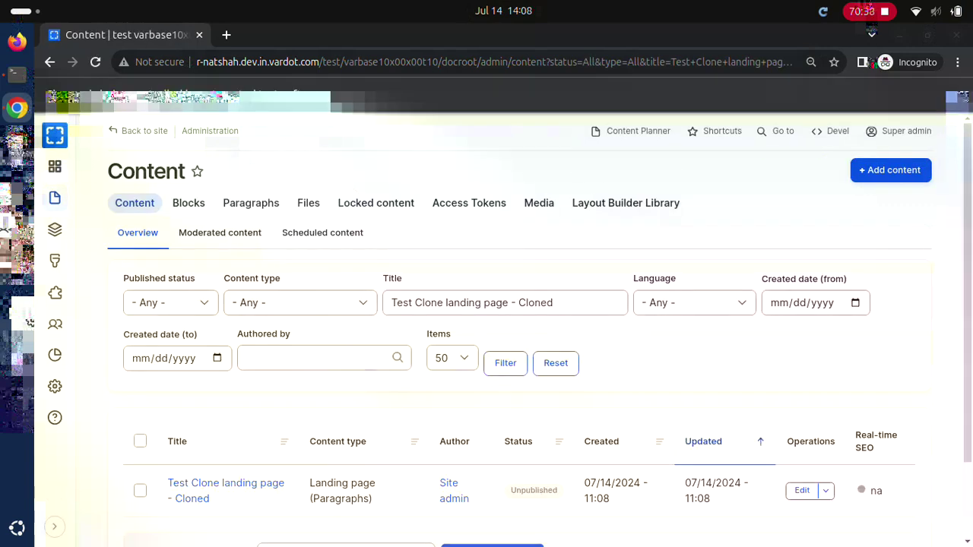
left_click(140, 491)
left_click(335, 521)
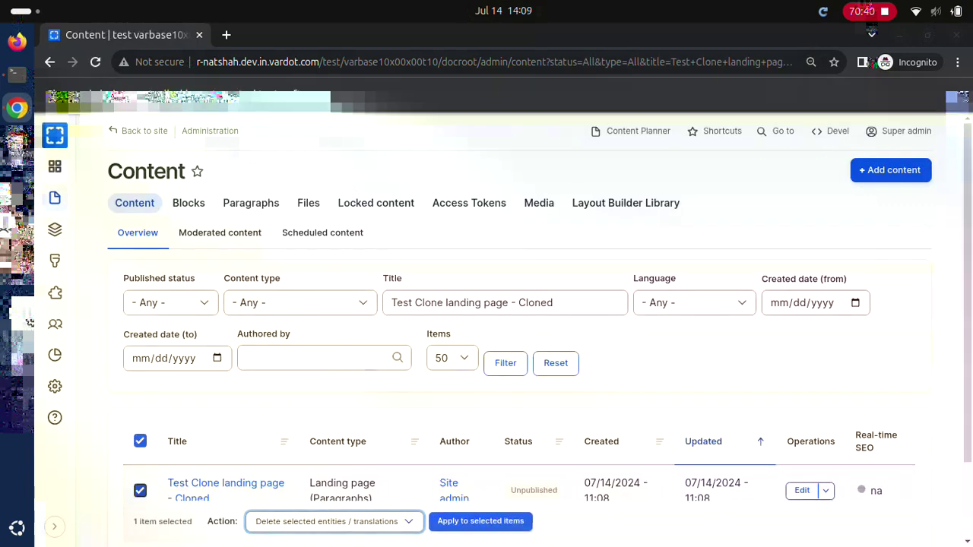
left_click(480, 521)
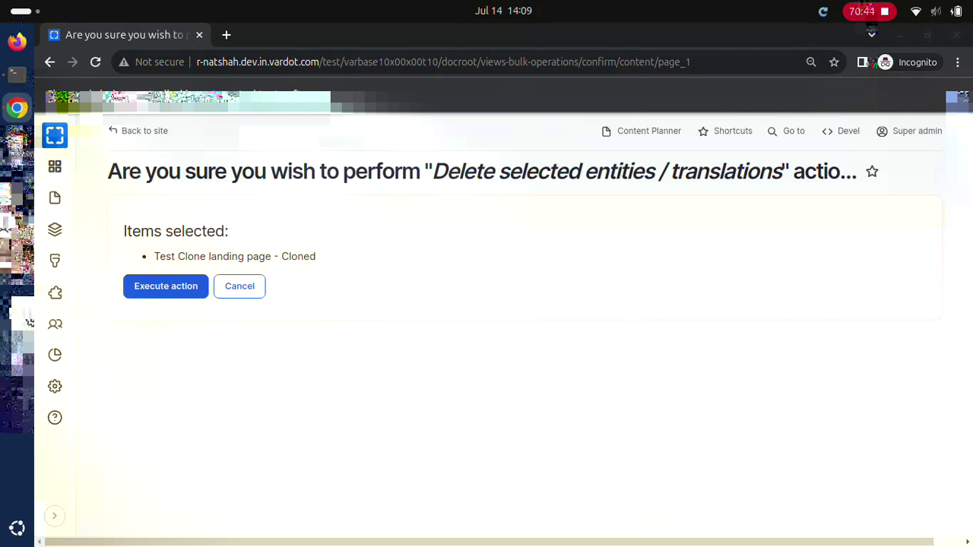
key("Return")
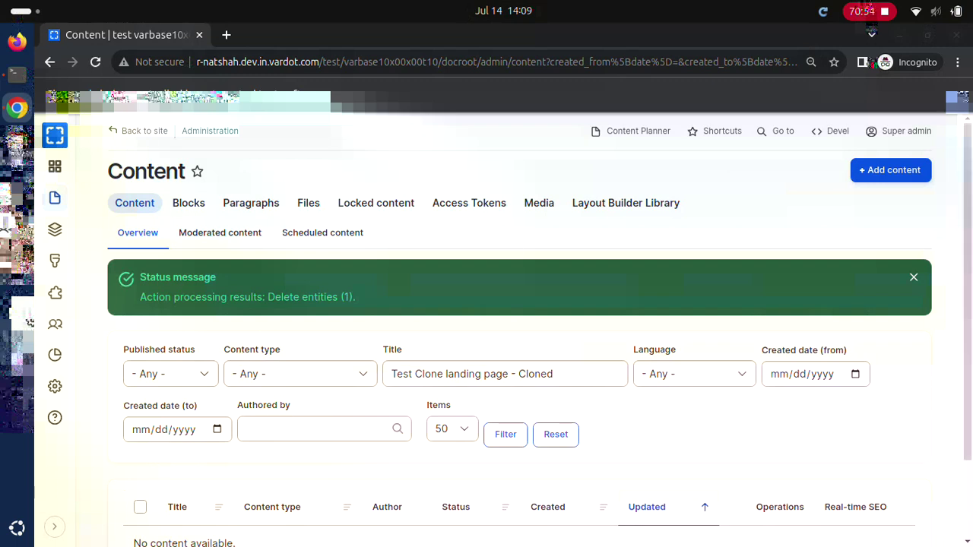
Step: Confirm the clone no longer appears, then open the original Test Clone landing page
key("F5")
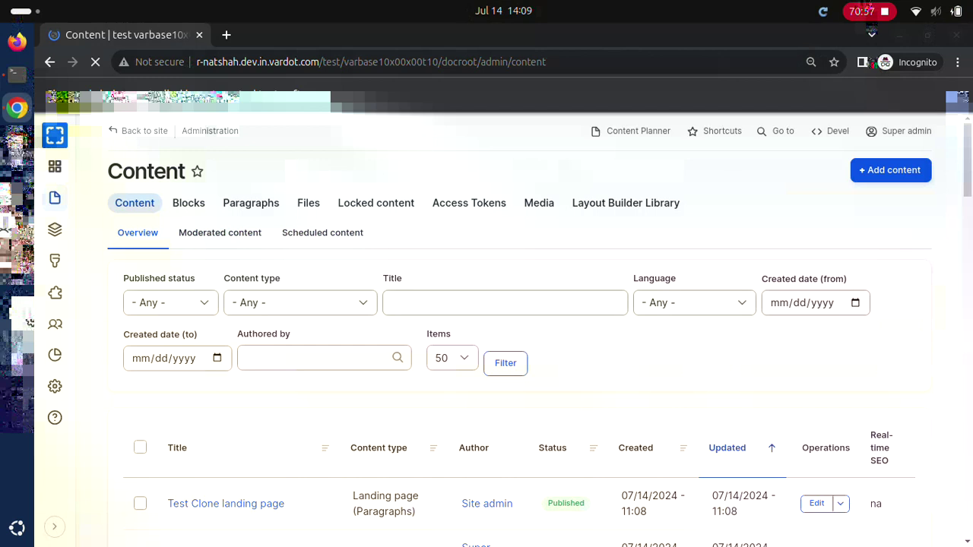
type("Test Clone landing page - Cloned")
key("Return")
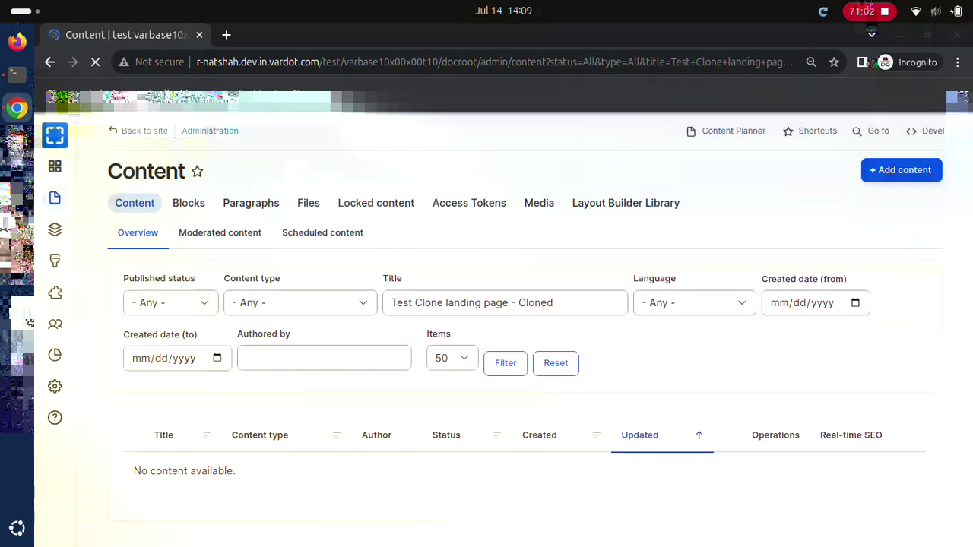
key("BackSpace")
key("BackSpace")
key("BackSpace")
key("BackSpace")
key("BackSpace")
key("BackSpace")
key("BackSpace")
key("BackSpace")
key("BackSpace")
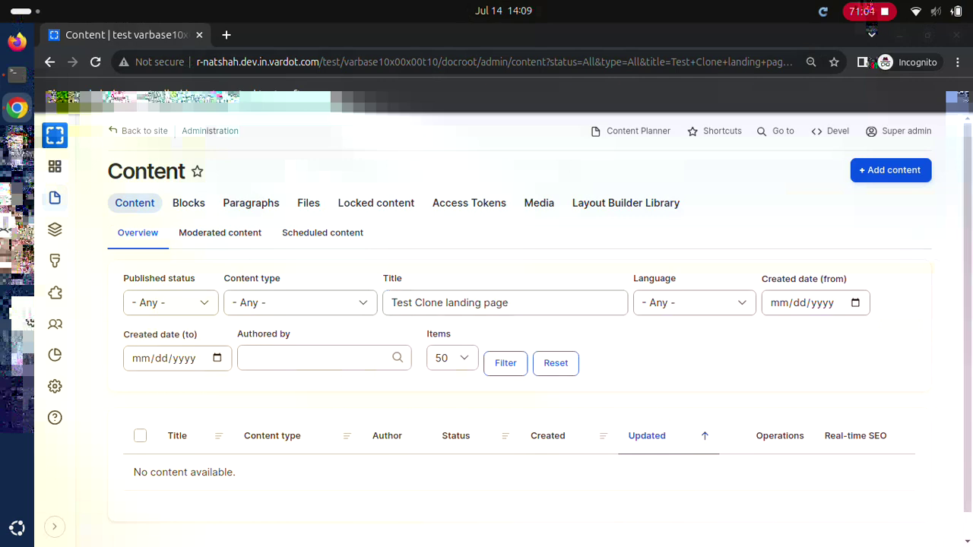
key("Return")
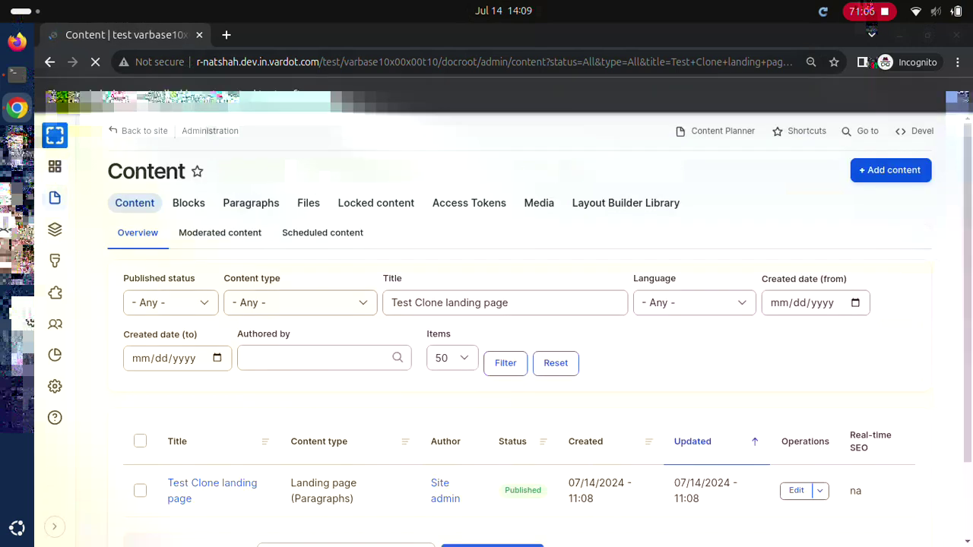
left_click(212, 483)
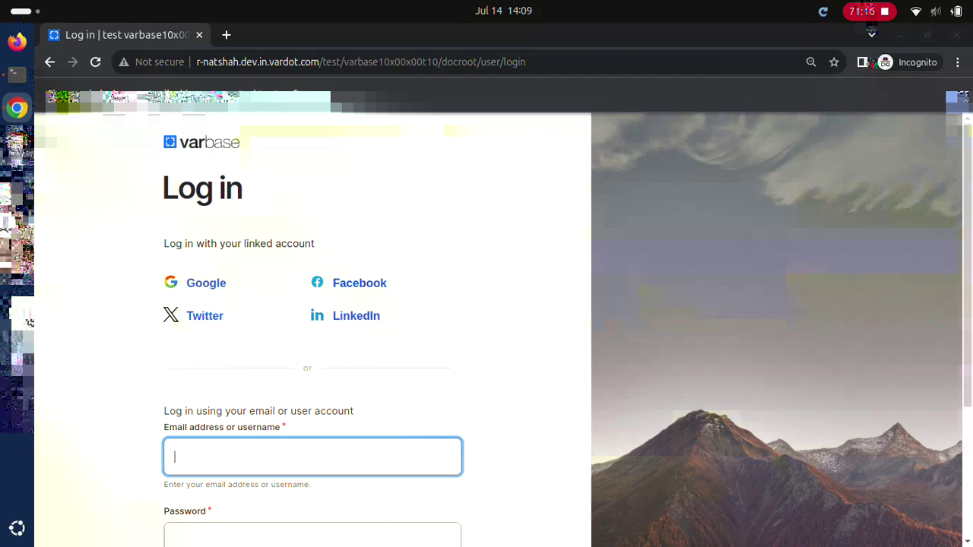
Step: Log in with the site administrator account and its password
type("Site admin")
key("Tab")
type("************")
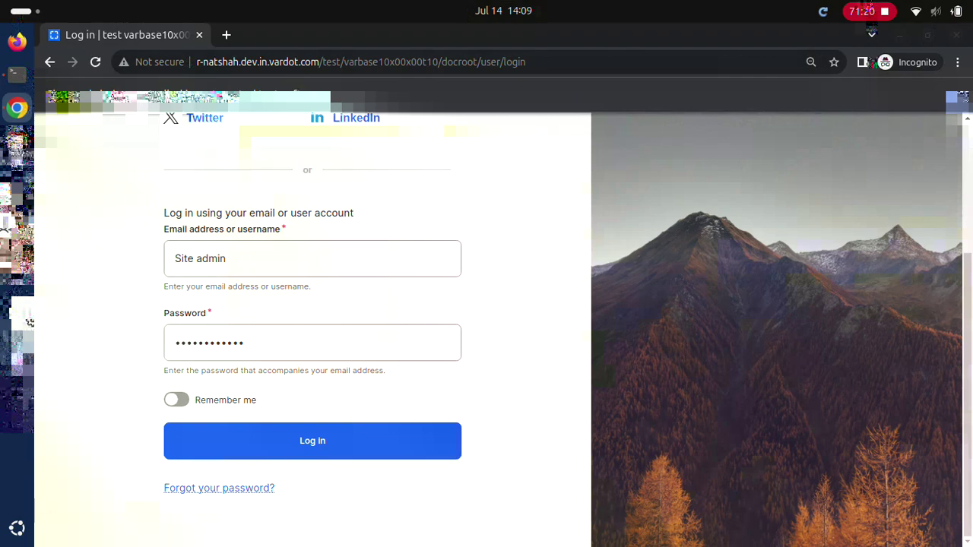
key("Return")
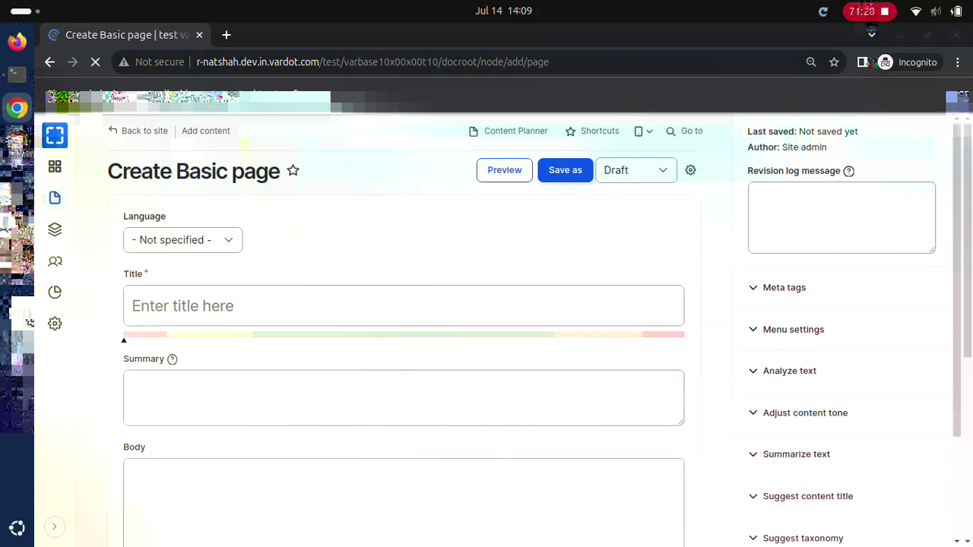
Step: Save a Published Basic page 'Test Basic page to embed existing files' with body 'Test Basic page body to embed existing files'
left_click(402, 306)
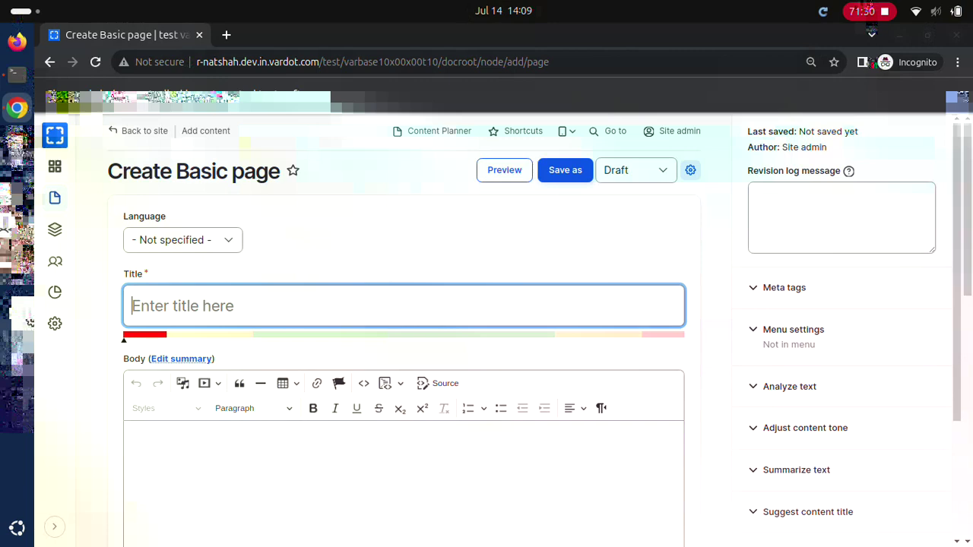
type("Test Basic page to embed existing files")
left_click(403, 456)
type("Test Basic page body to embed existing files")
left_click(636, 170)
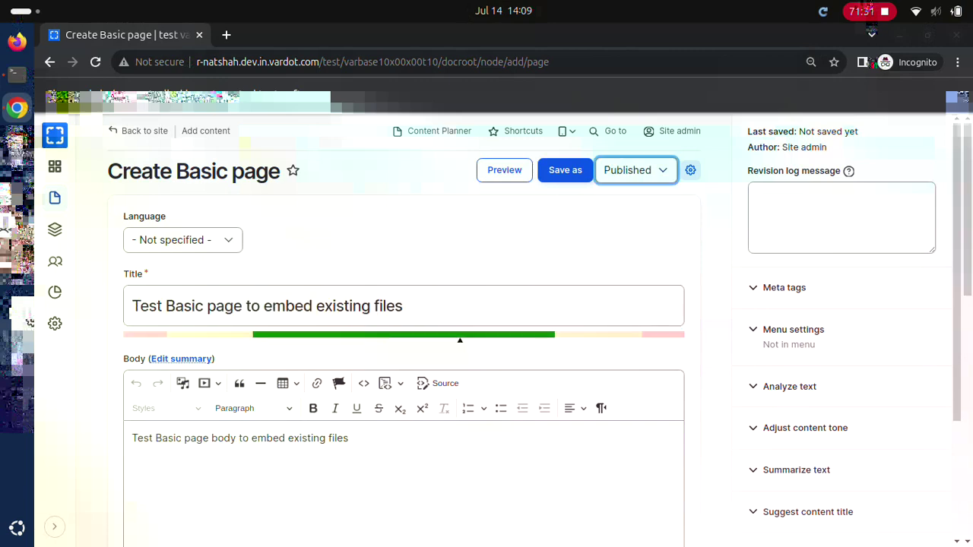
left_click(564, 170)
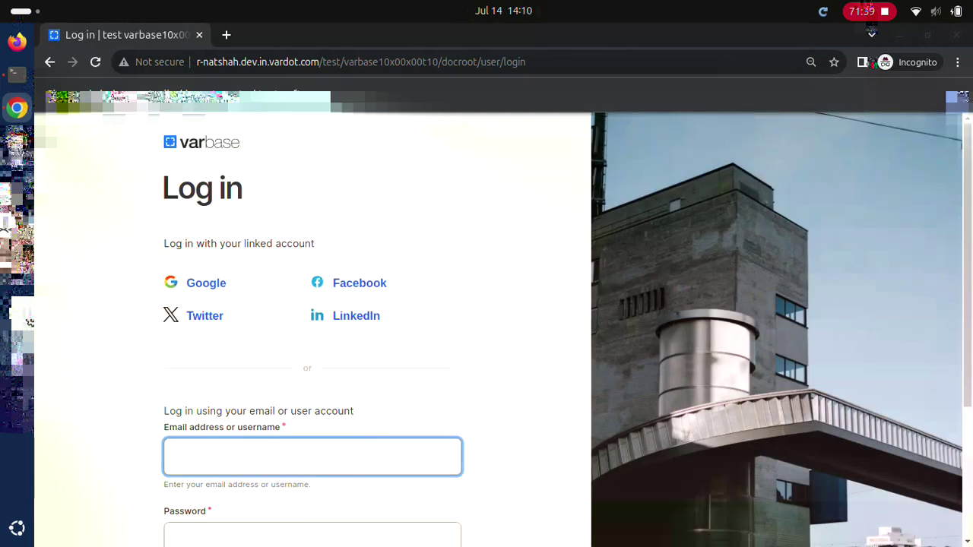
Step: Log in again with the site administrator account and its password
type("Site admin")
key("Tab")
type("••••••••••••")
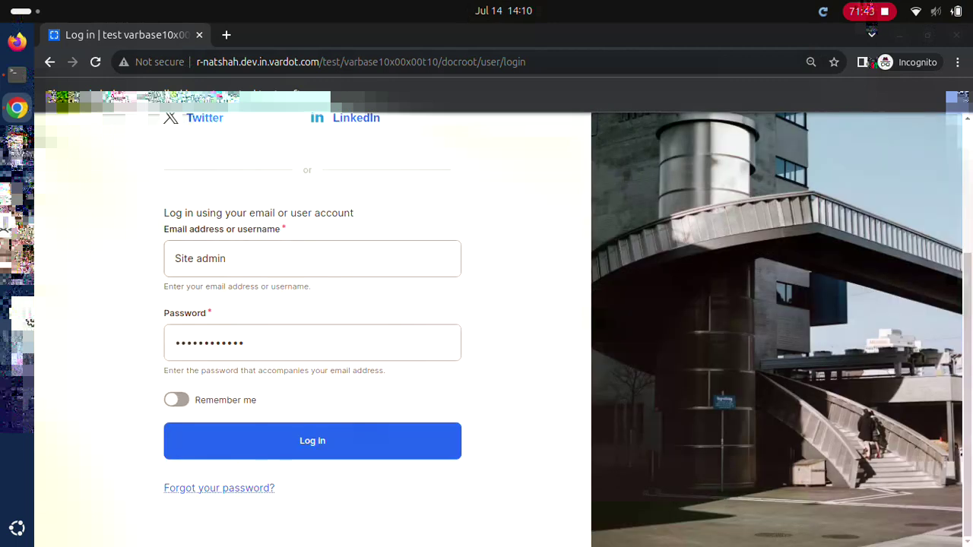
key("Return")
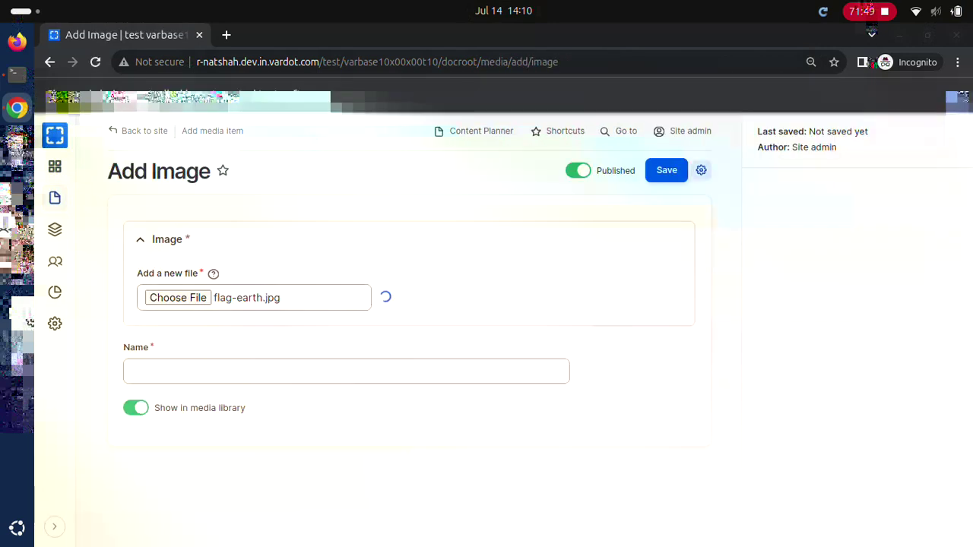
Step: Save the image as 'Embed Flag Earth' with alt 'Embed Flag Earth in space' and title 'Embed Flag Earth all earth in space'
type("Embed Flag Earth in space")
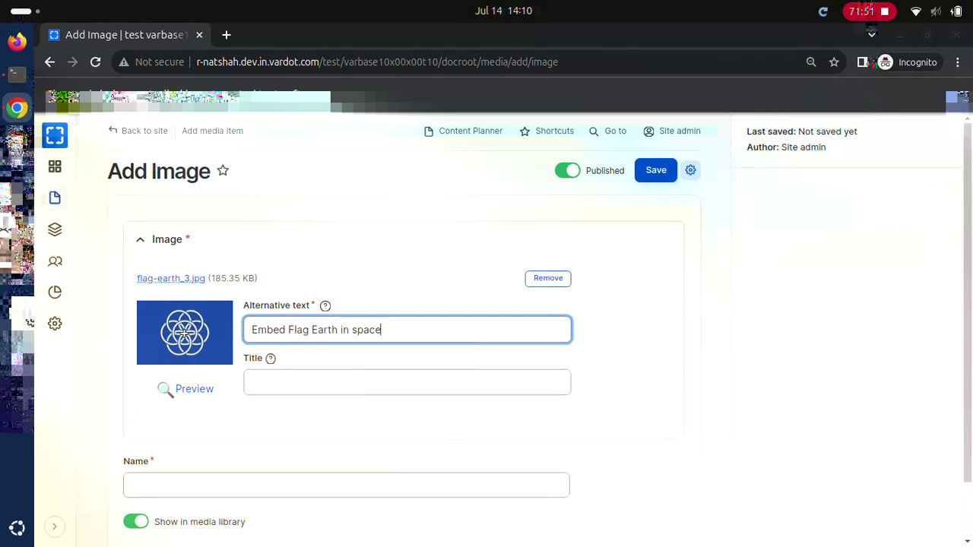
left_click(407, 382)
type("Embed Flag Earth all earth in space")
left_click(345, 485)
type("Embed Flag Earth")
key("Return")
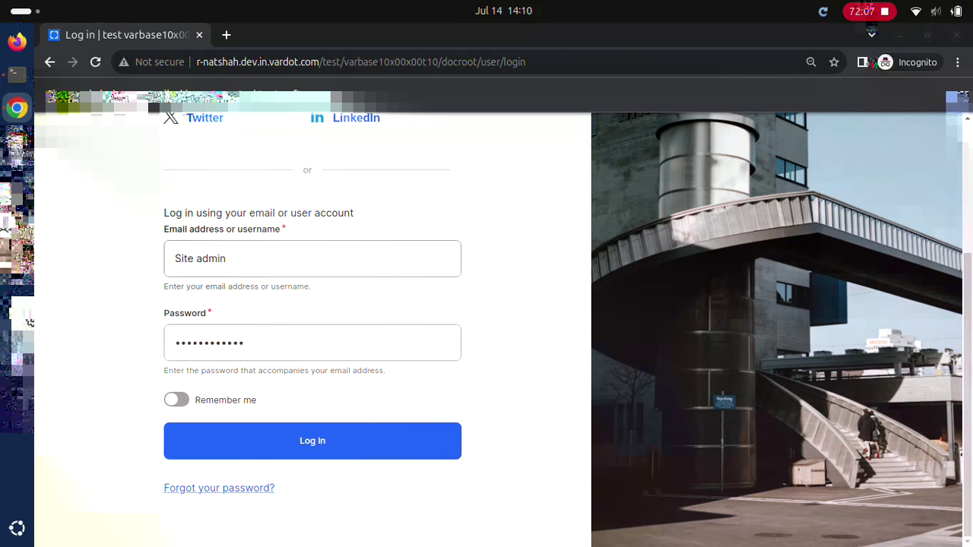
Step: Log in and publish Basic page 'Linking to internal content #1 title' with its #1 body text
key("Return")
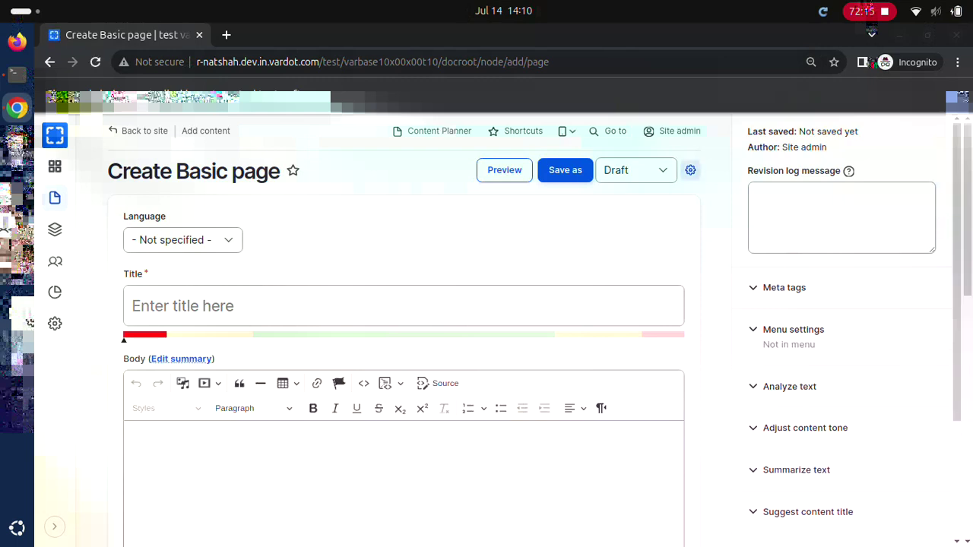
left_click(403, 305)
type("Linking to internal content #1 title")
left_click(403, 471)
type("Linking to internal content #1 body")
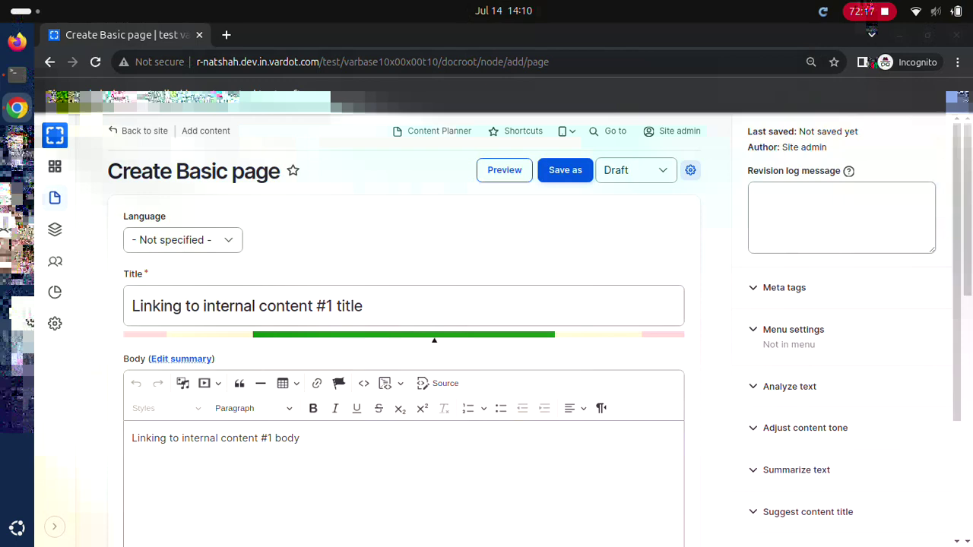
left_click(634, 169)
left_click(565, 170)
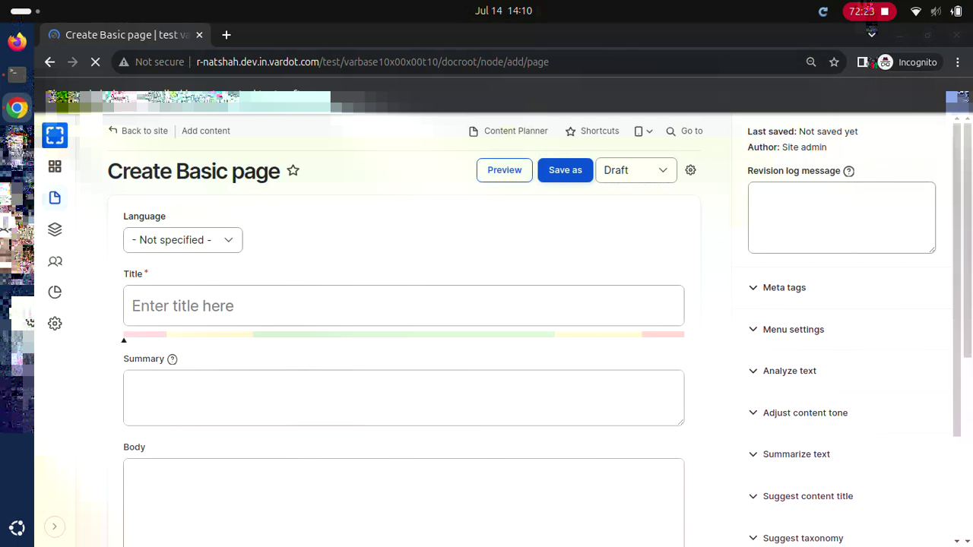
Step: Create page 'Linking to internal content #2 title' whose body links to the #1 page
left_click(403, 306)
type("Linking to internal content #2 title")
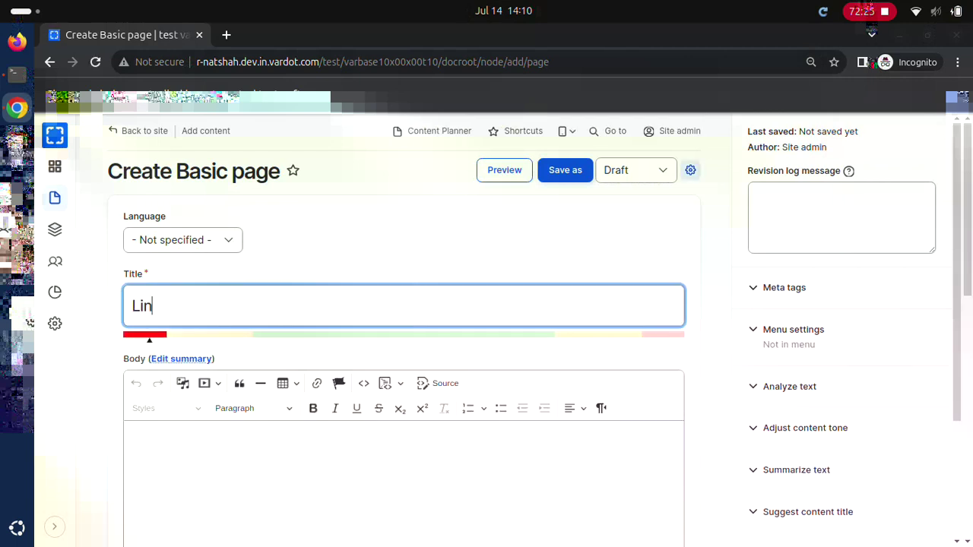
left_click(403, 438)
type("Linking to internal content #2 body")
key("ctrl+k")
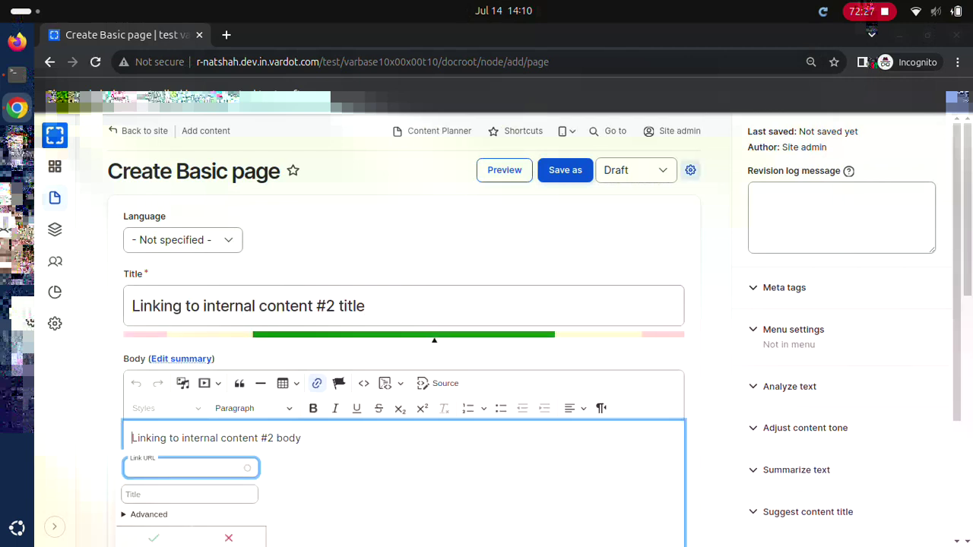
type("Linking")
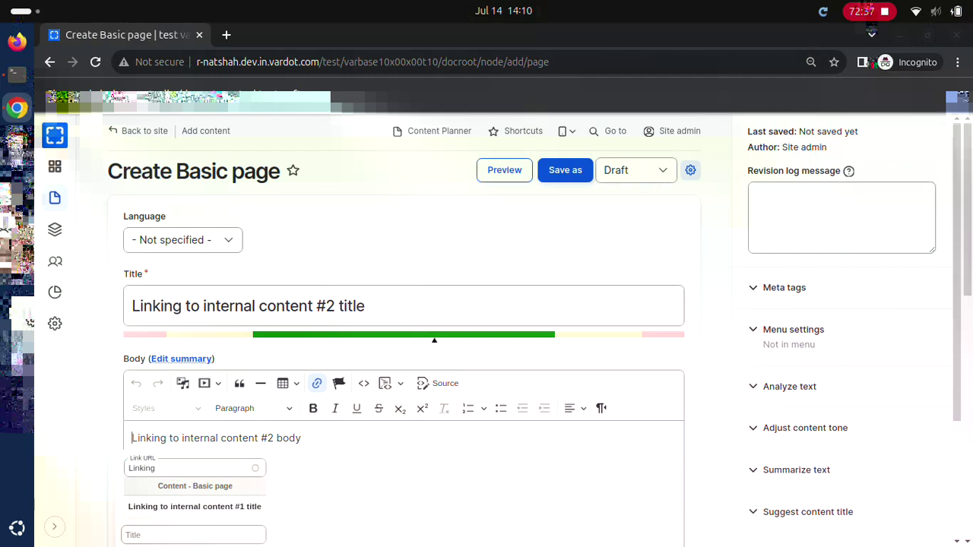
key("Down")
key("Return")
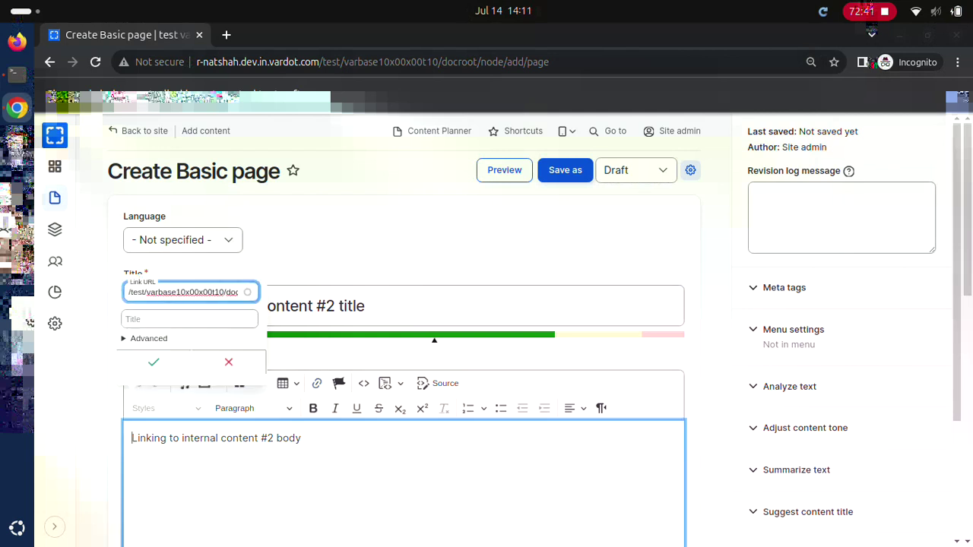
key("Return")
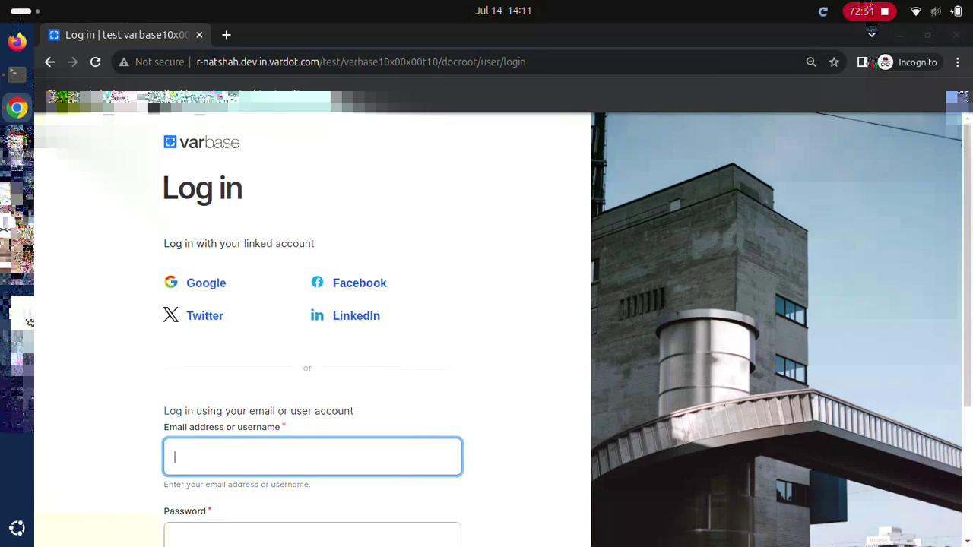
type("webmaster")
key("Tab")
type("w")
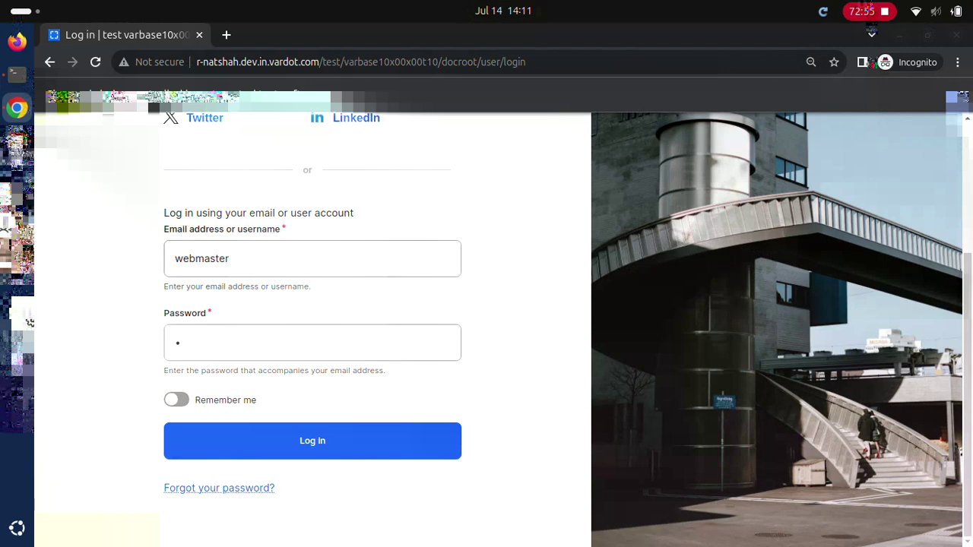
key("Return")
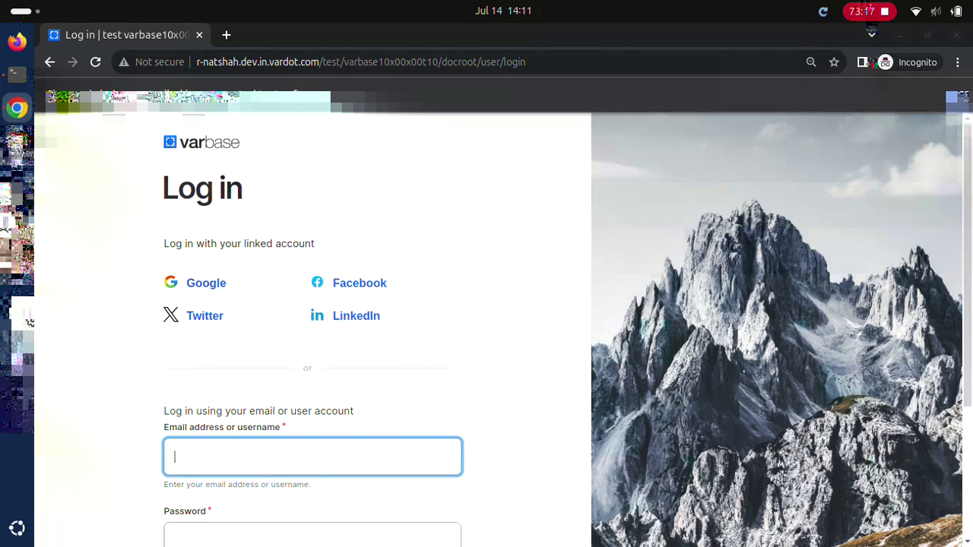
type("webmaster")
key("Tab")
type("w")
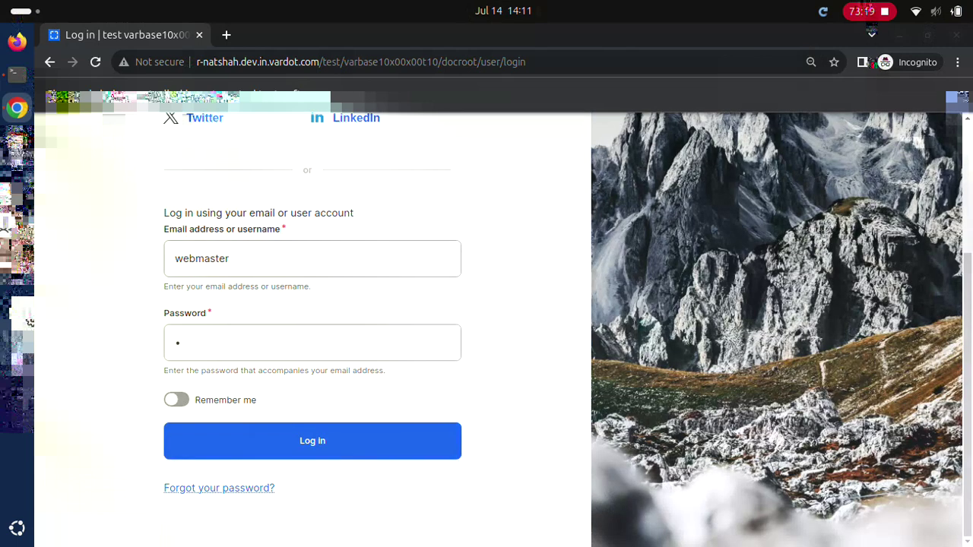
key("Return")
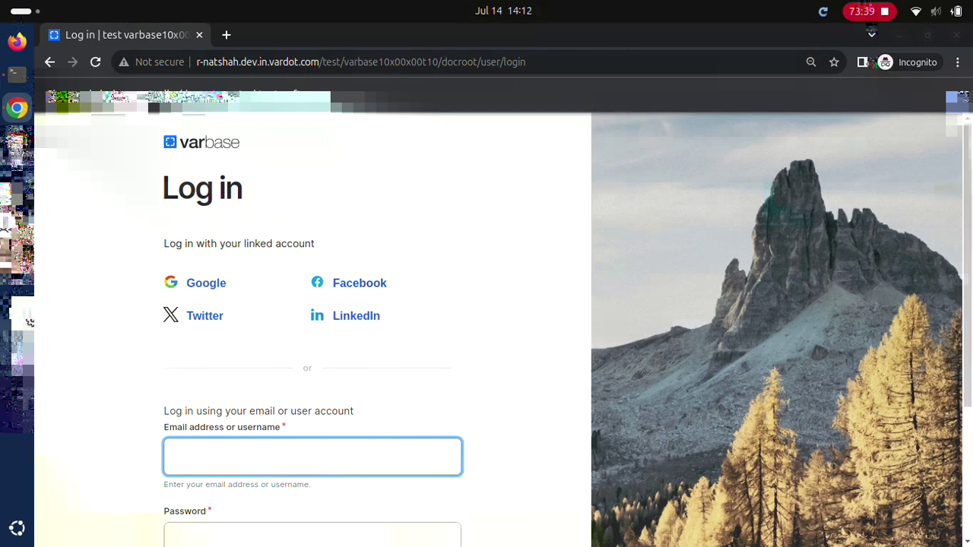
type("webmasterd")
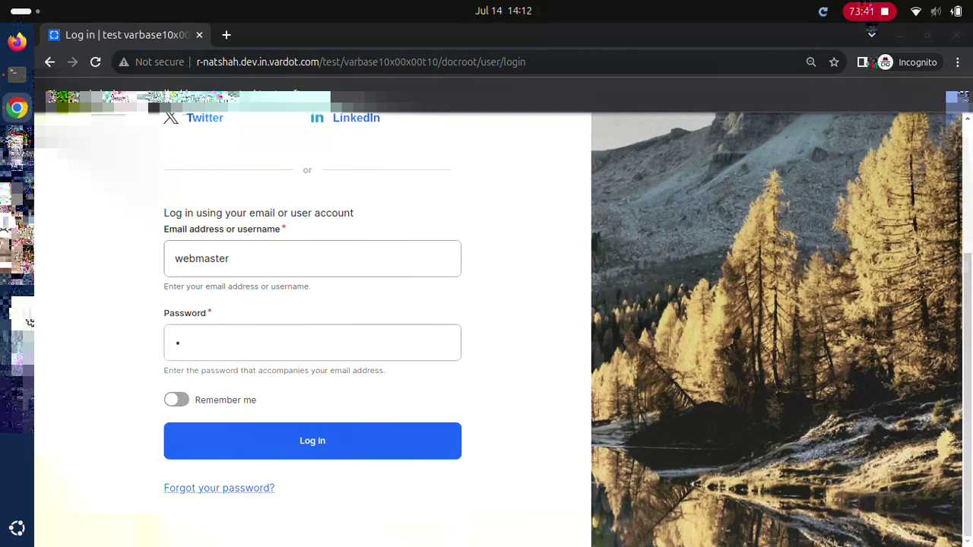
key("Return")
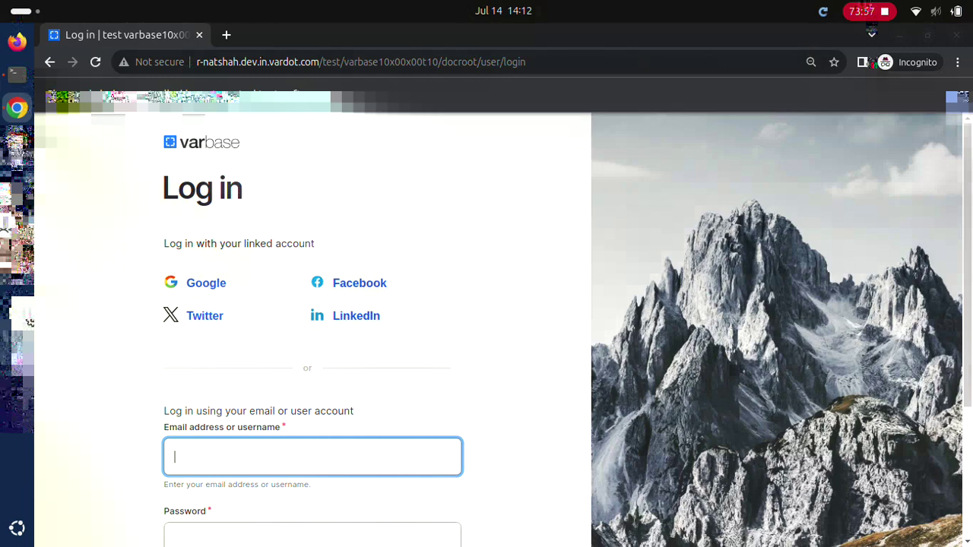
Step: Attempt the webmaster login twice with username and password
type("webmaster")
key("Tab")
type("w")
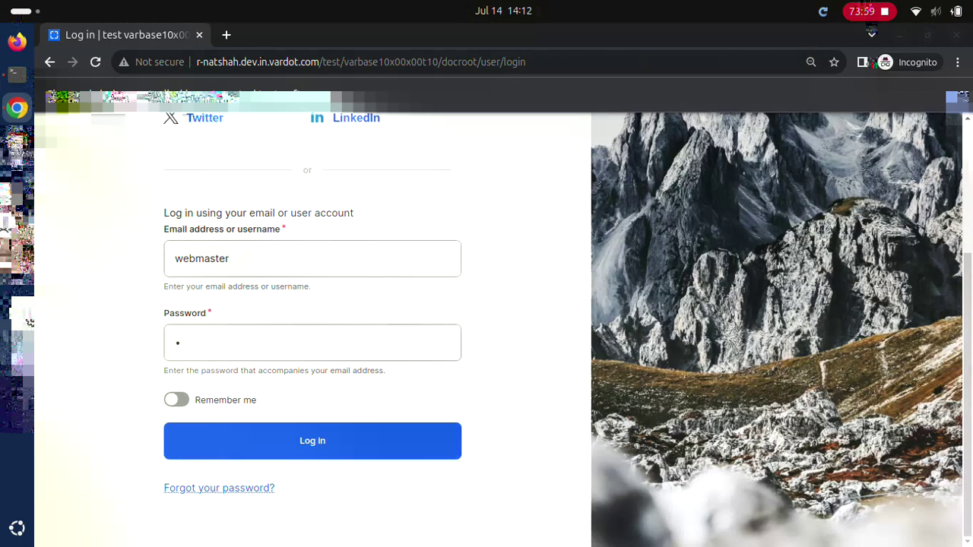
key("Return")
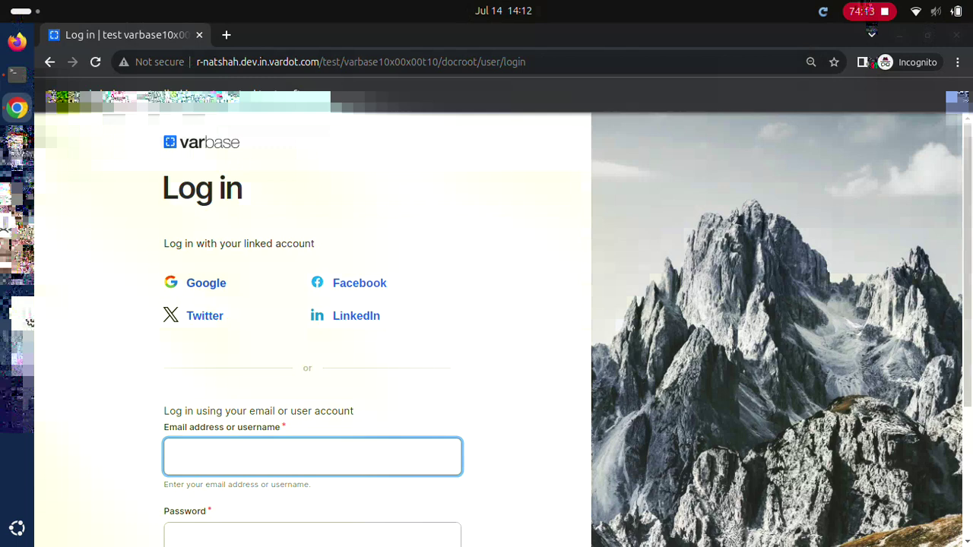
type("webmaster")
key("Tab")
type("w")
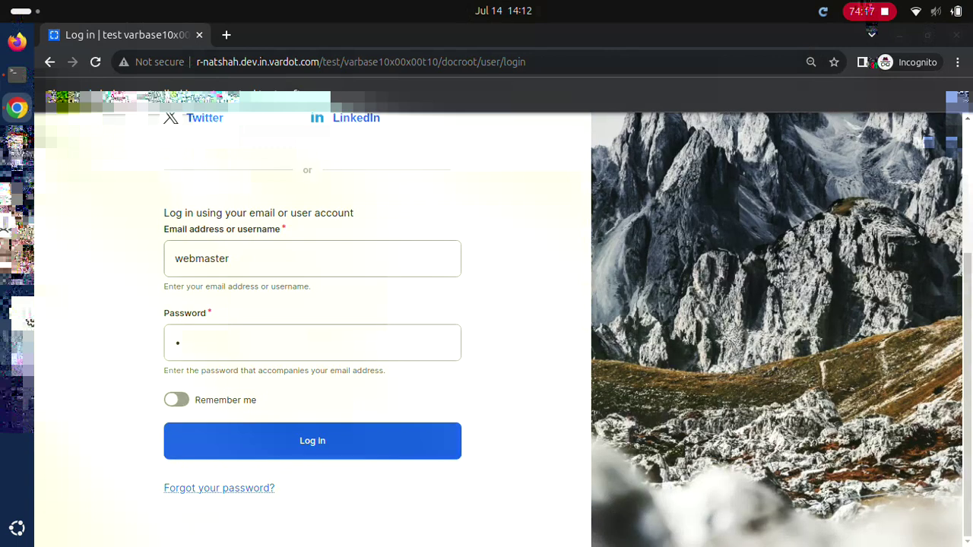
key("Return")
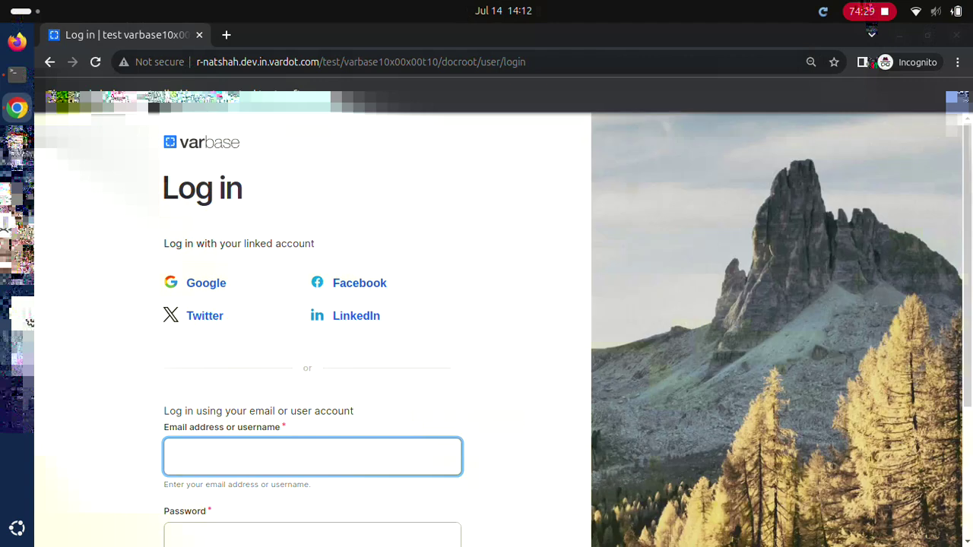
Step: Retry the webmaster login two more times with username and password
type("webmaster")
key("Tab")
type("d")
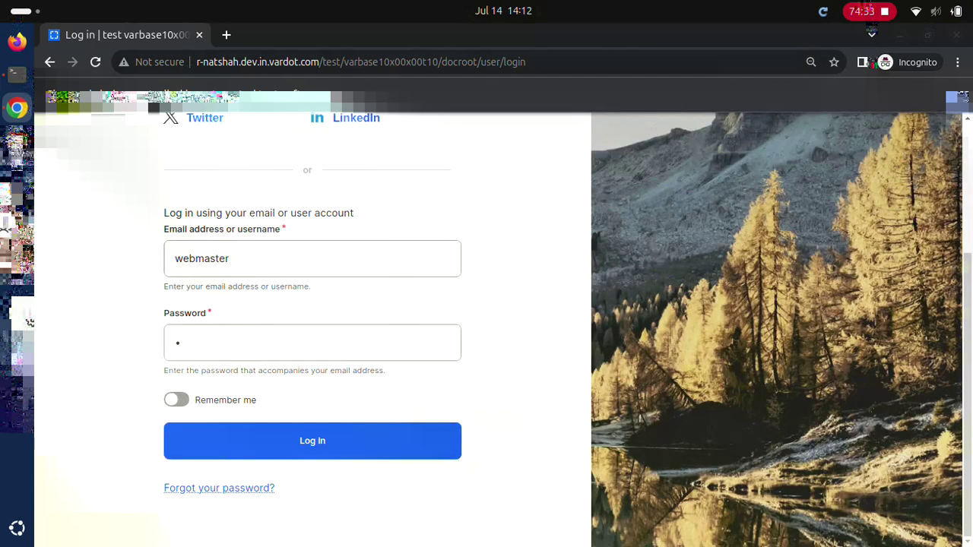
key("Return")
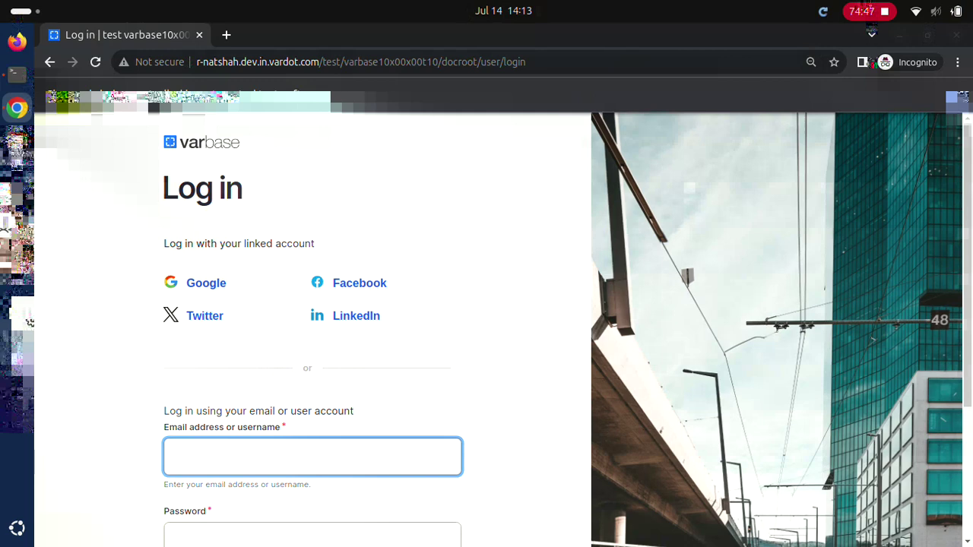
type("webmaster")
key("Tab")
type("w")
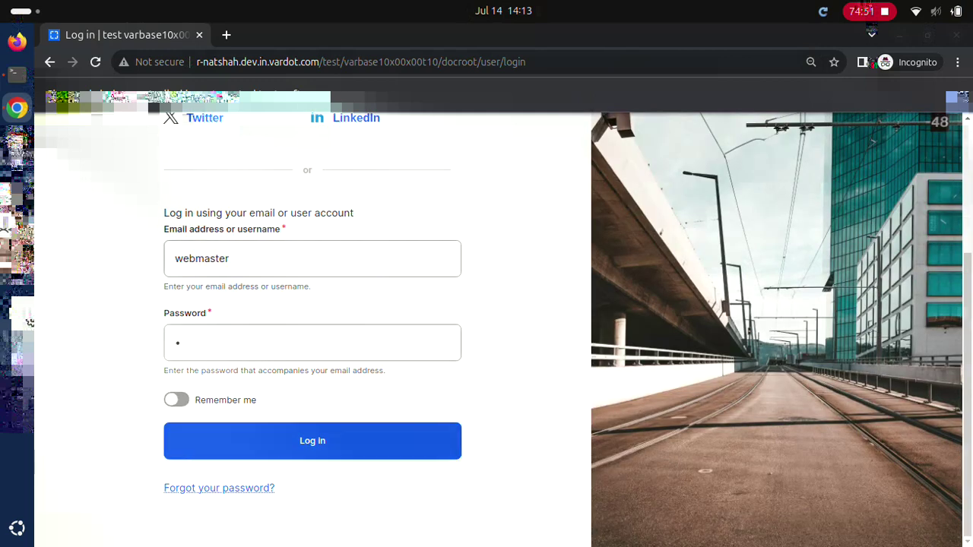
key("Tab")
key("Tab")
key("Return")
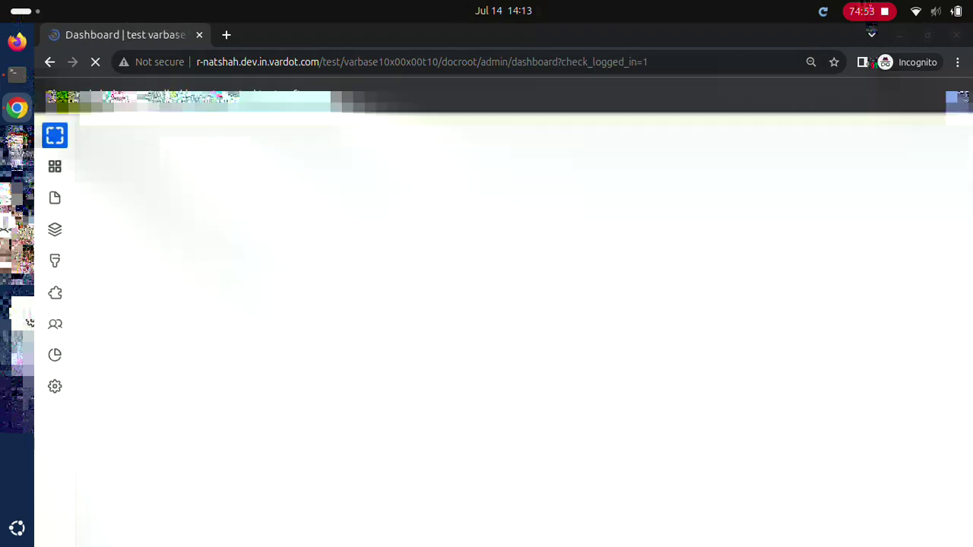